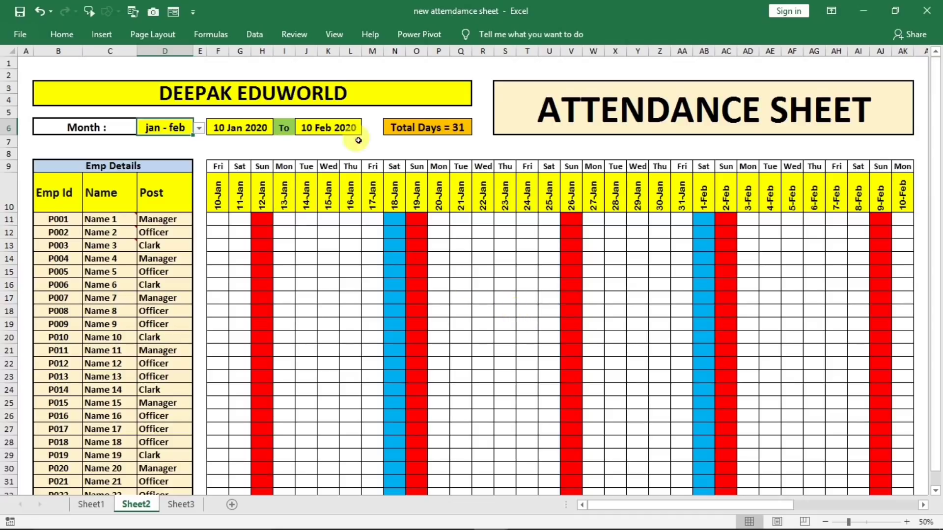
Step: Set the attendance sheet's Month selection to mar - apr
left_click(199, 128)
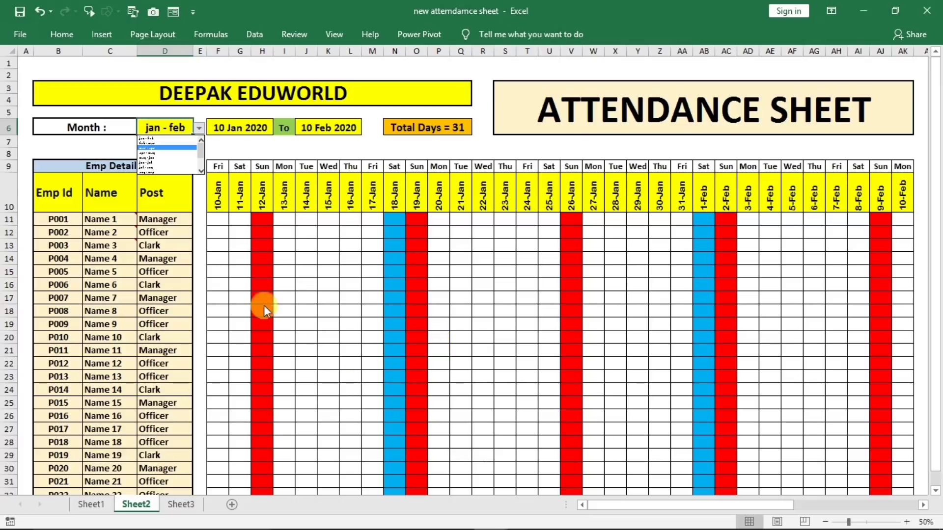
left_click(211, 200)
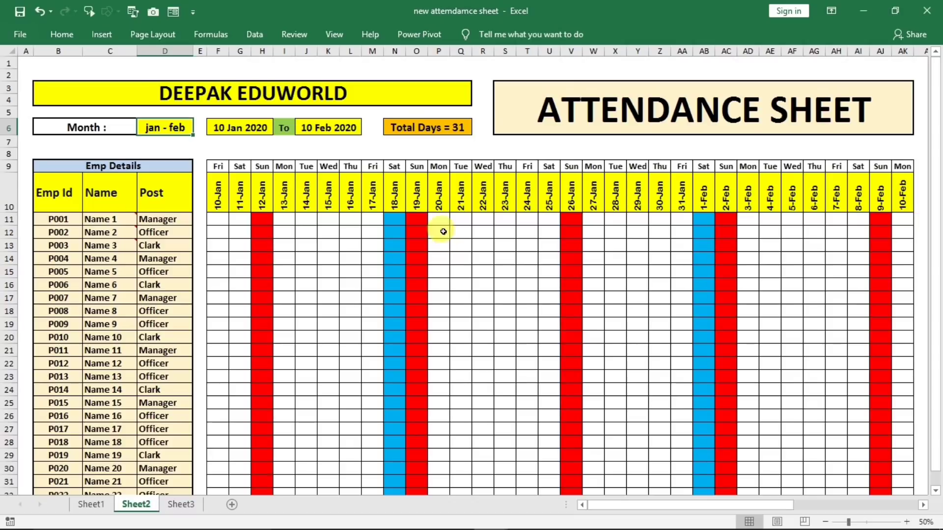
left_click(169, 132)
left_click(242, 127)
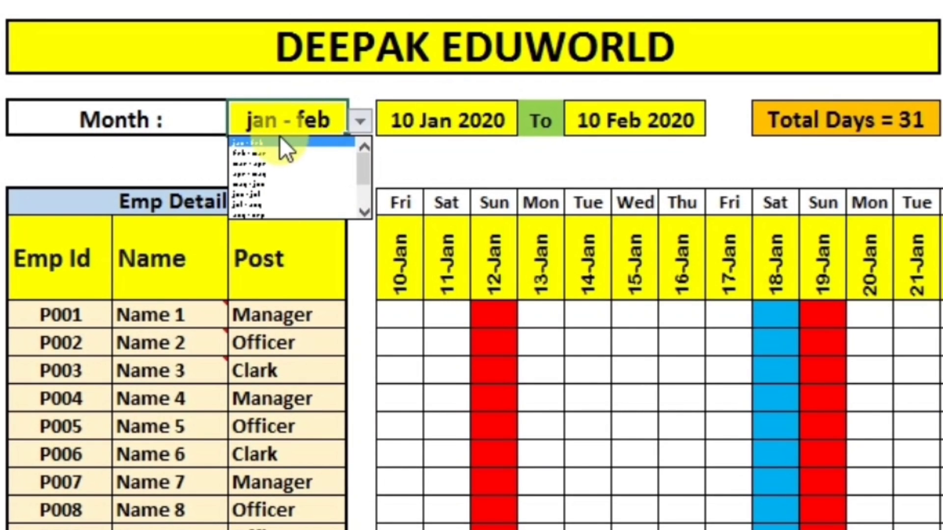
left_click(270, 163)
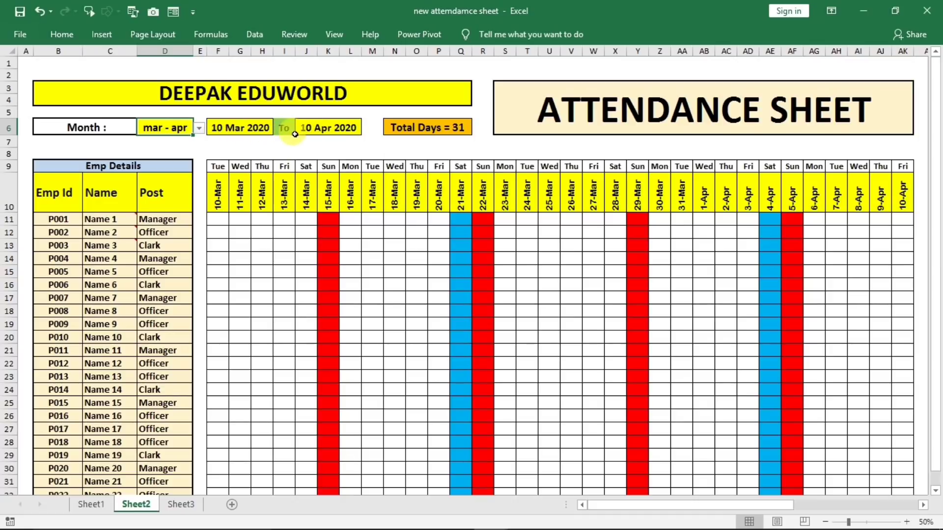
Step: Examine the date and weekday headers and the highlighted Sunday and Saturday columns for the mar - apr period
left_click(222, 198)
left_click(905, 200)
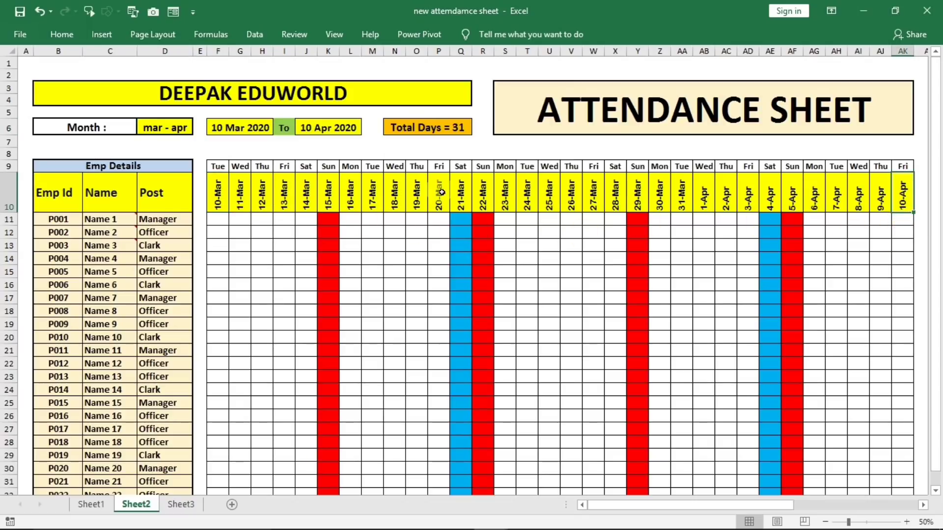
left_click_drag(241, 166, 436, 169)
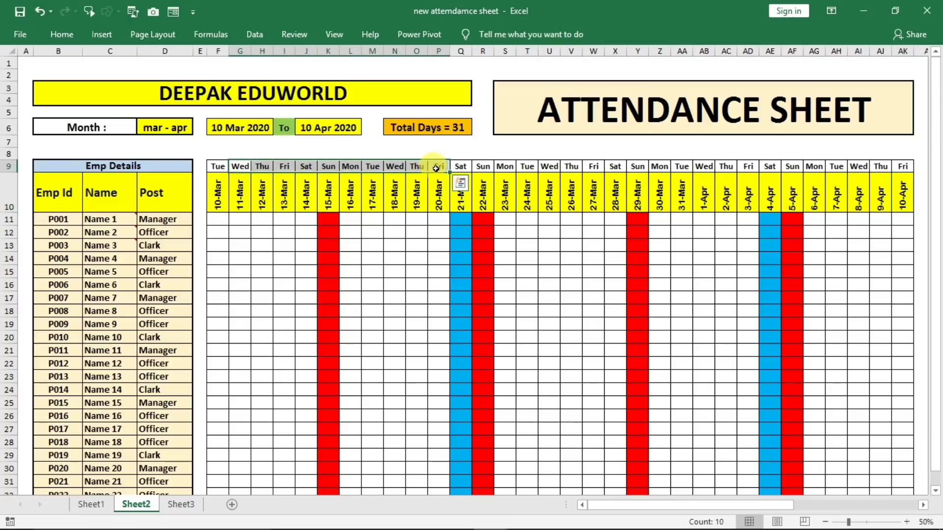
left_click_drag(328, 219, 328, 365)
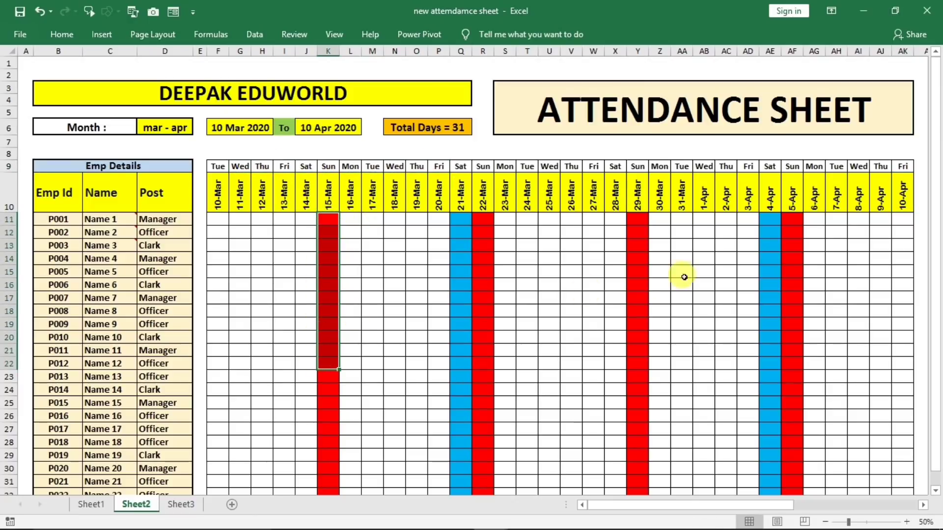
left_click_drag(483, 219, 483, 324)
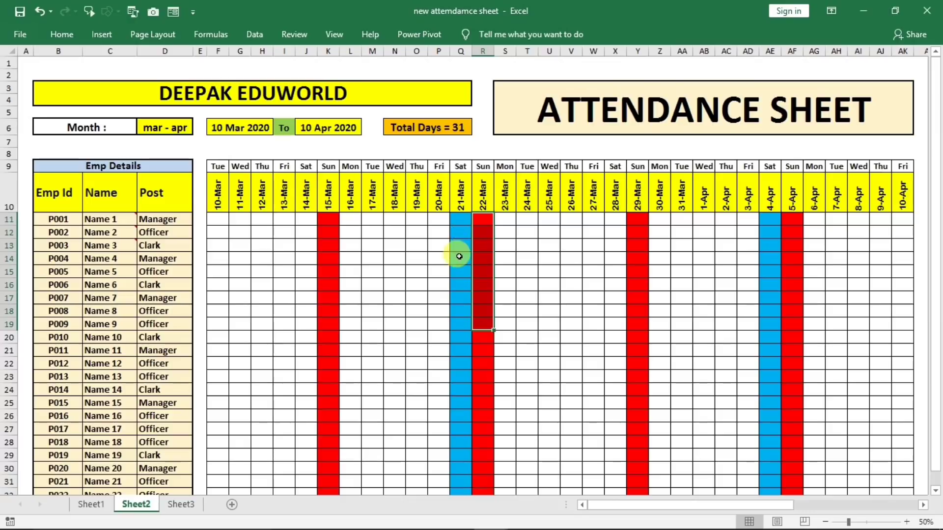
left_click_drag(461, 232, 459, 352)
left_click_drag(765, 228, 752, 351)
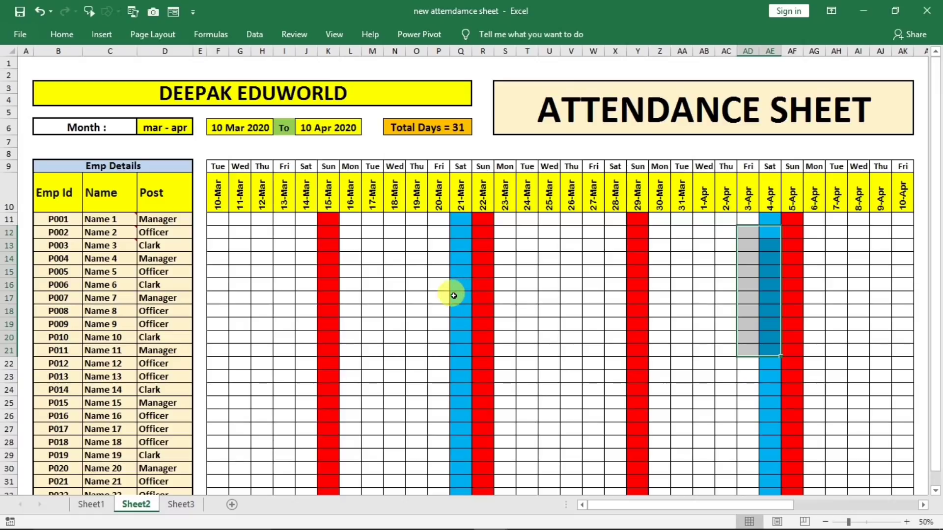
Step: Try the Month selections aug - sep and jun - jul, and leave the attendance sheet set to oct - nov
left_click(188, 127)
left_click(200, 129)
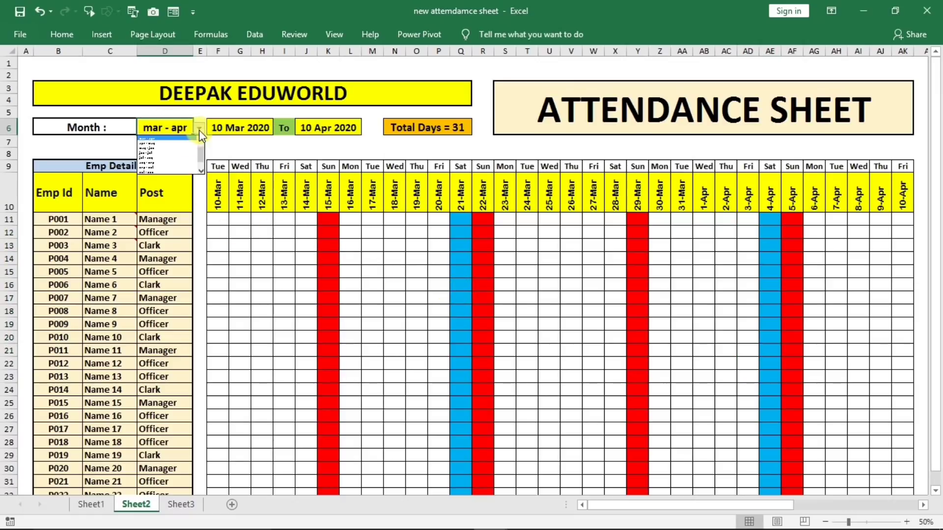
left_click(178, 162)
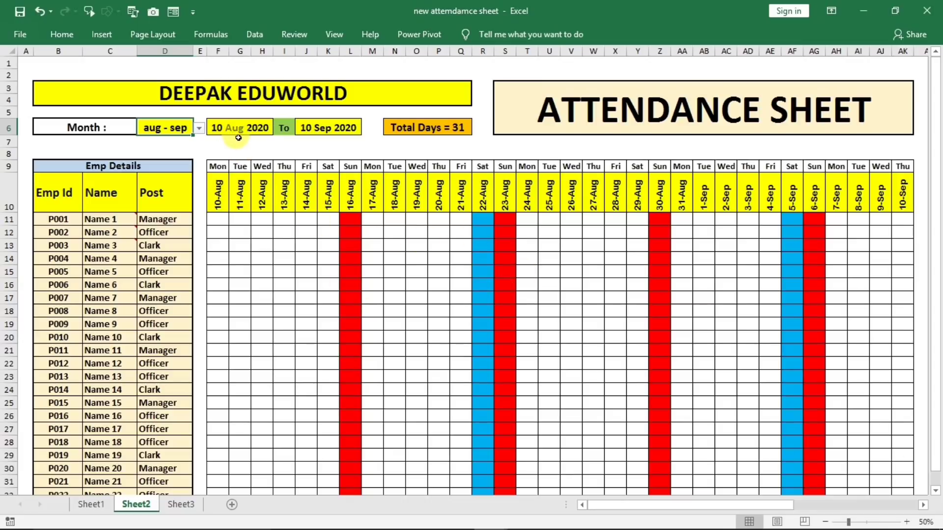
left_click(199, 127)
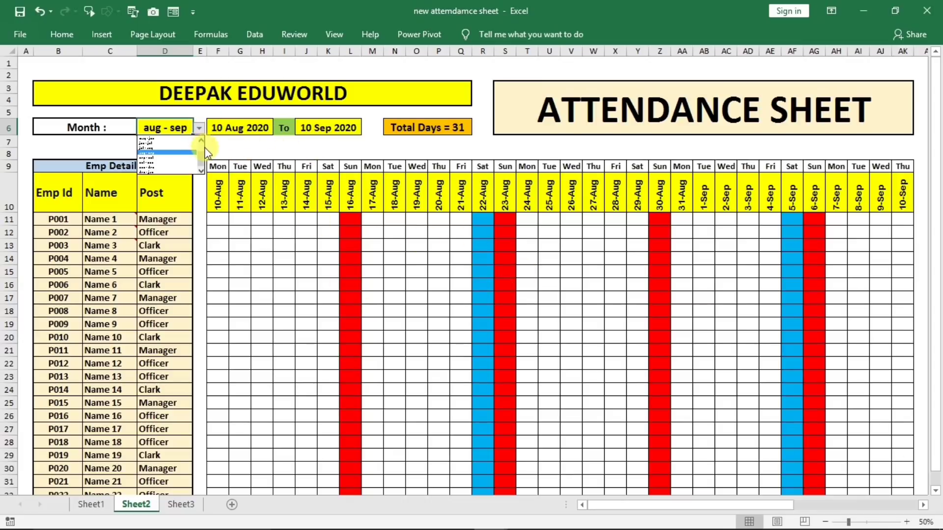
left_click(158, 147)
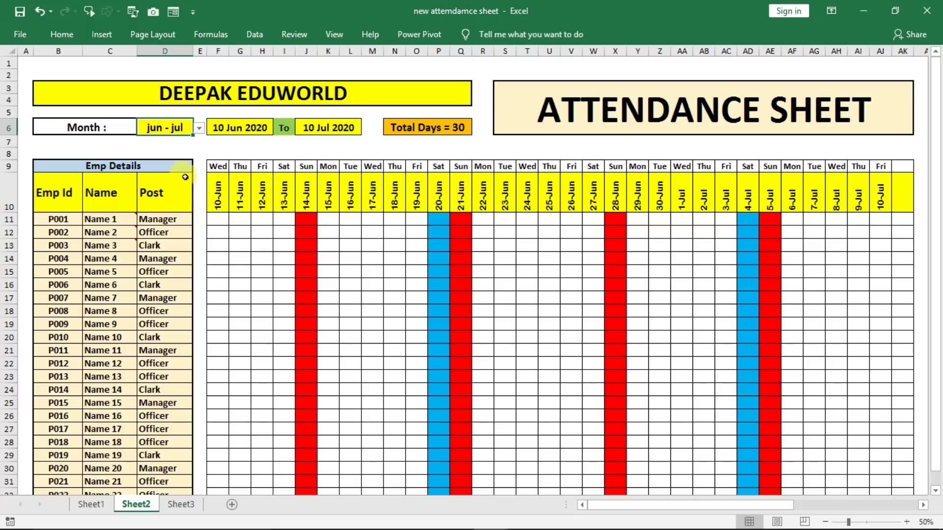
left_click(199, 128)
left_click(173, 164)
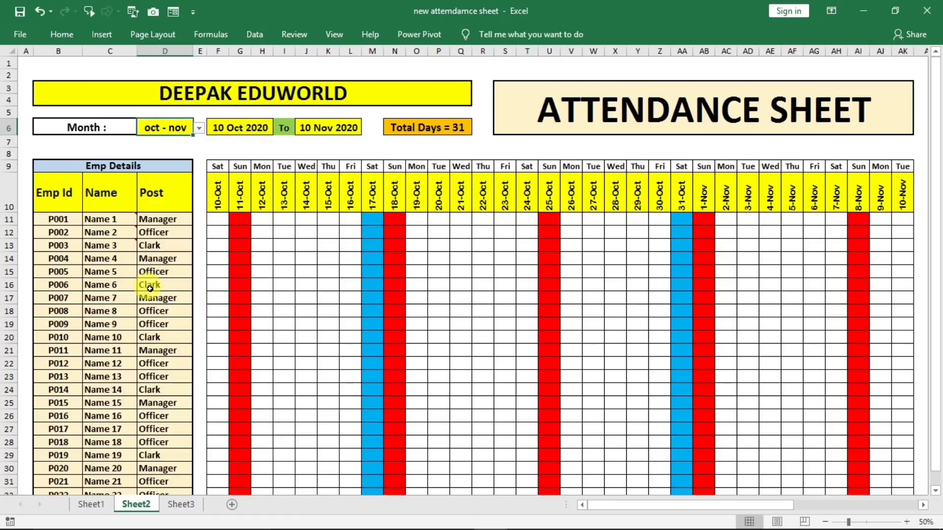
Step: Examine the photo comment on Name 1, the salary calculation columns, and the coloured Sunday columns of the attendance sheet
mouse_move(107, 221)
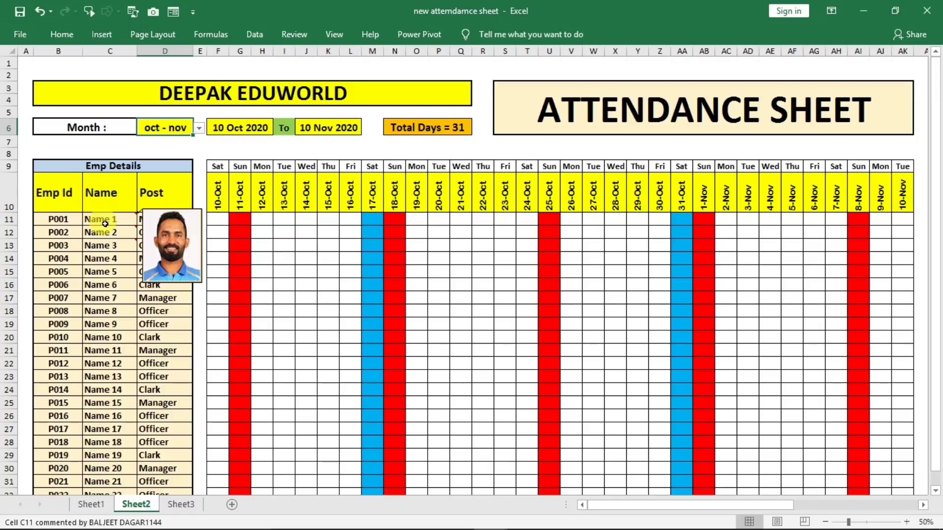
left_click(459, 336)
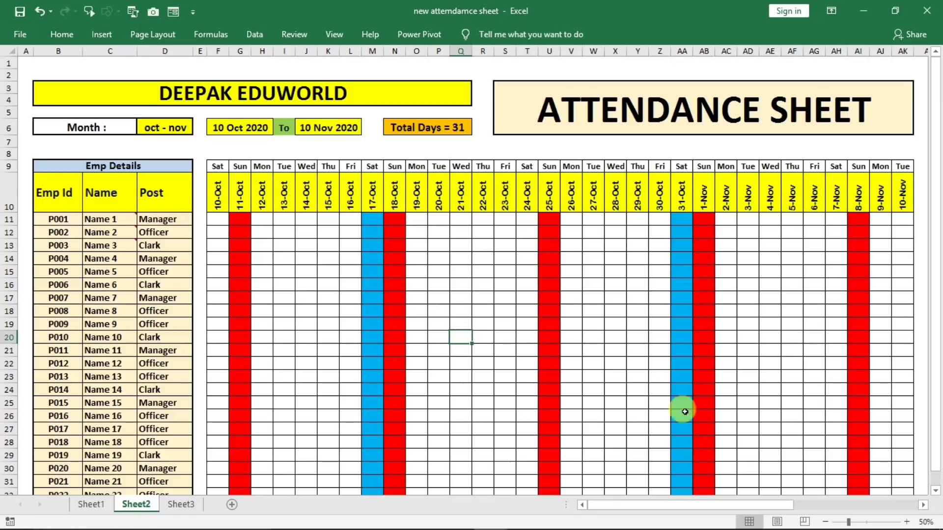
left_click_drag(723, 507, 857, 499)
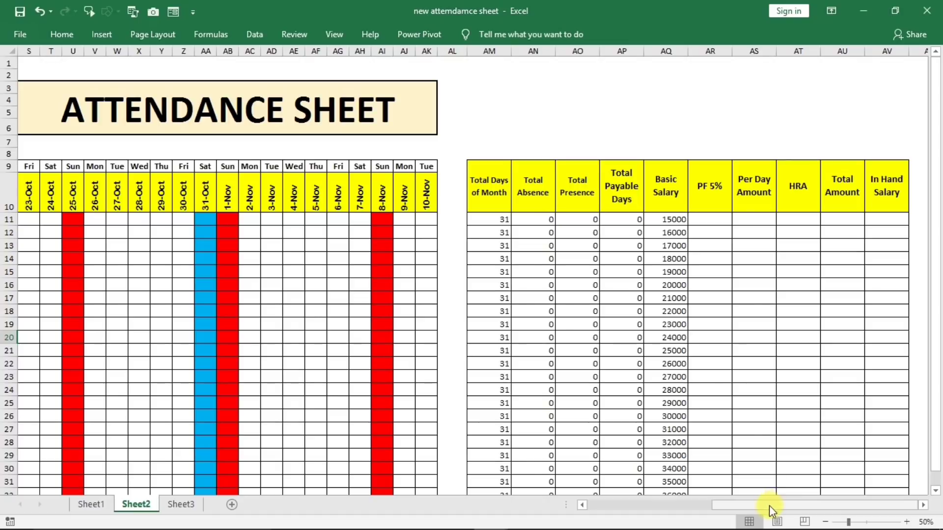
left_click_drag(769, 505, 604, 516)
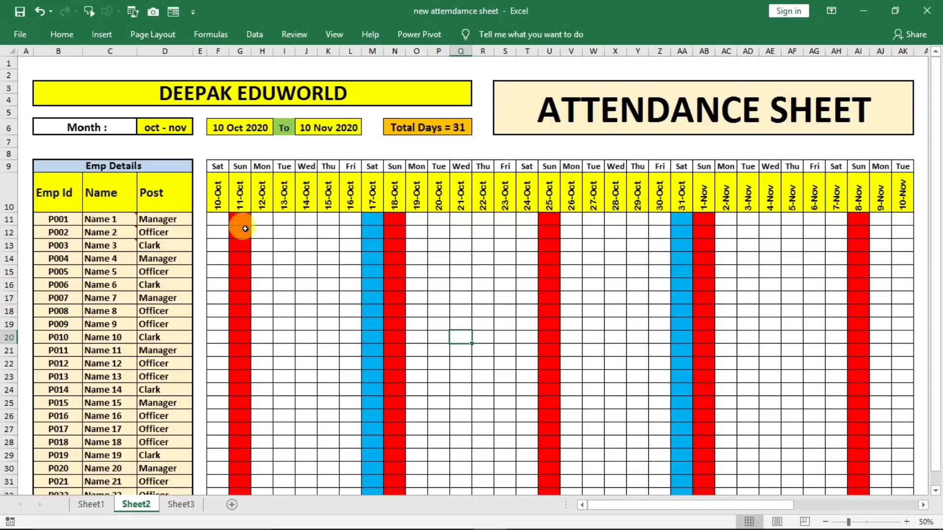
left_click_drag(242, 168, 241, 301)
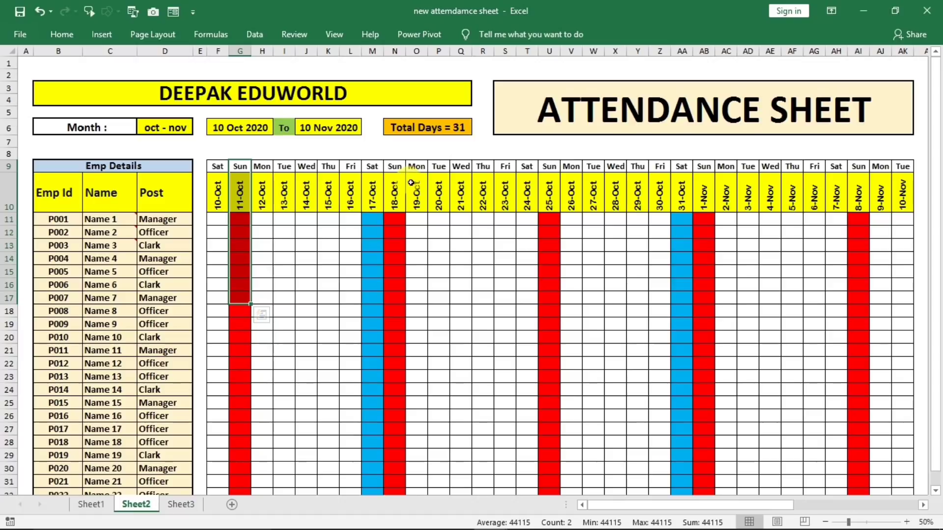
left_click_drag(400, 178, 395, 276)
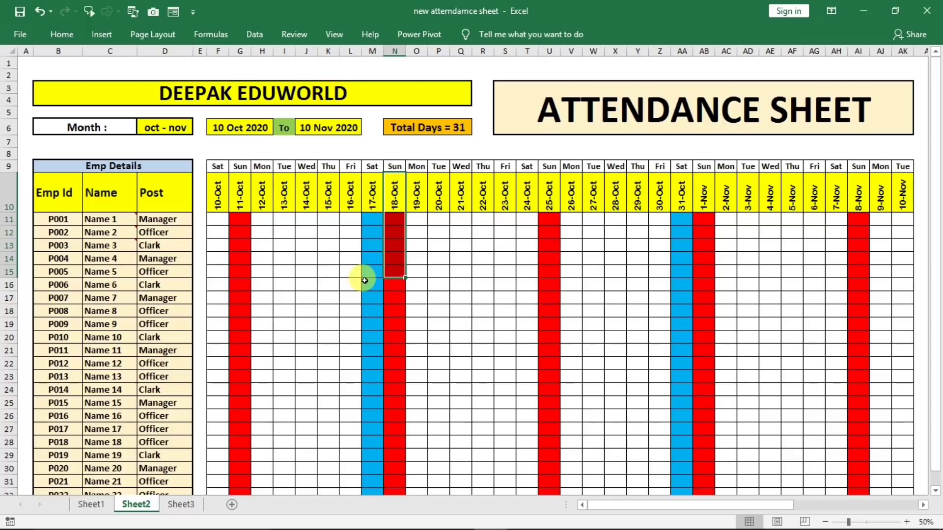
left_click(240, 219)
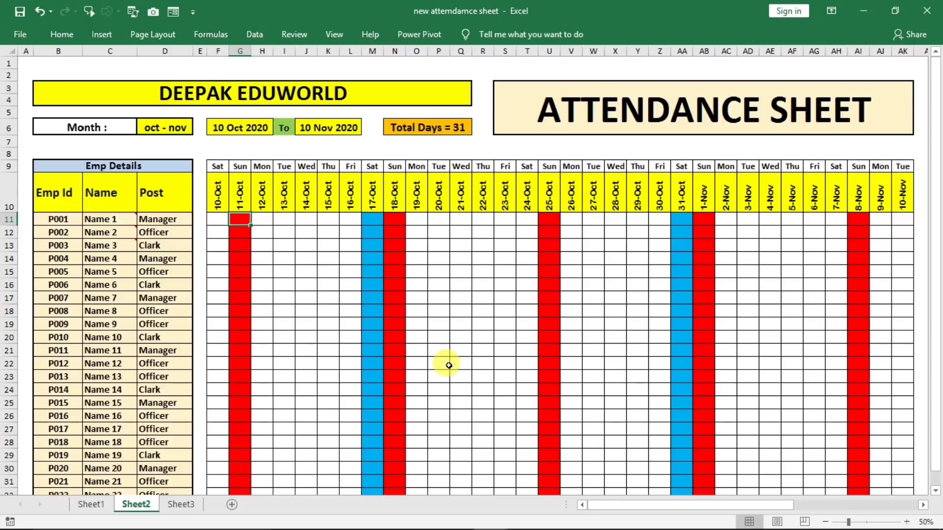
Step: Open Sheet3 and compare the first employees' Week OFF days with the highlighted dates in the attendance grid
left_click(186, 504)
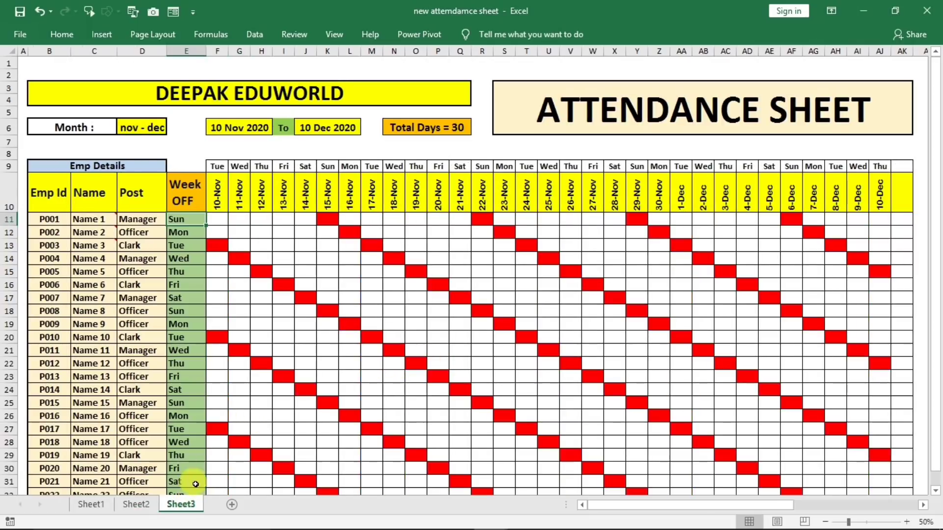
left_click(454, 350)
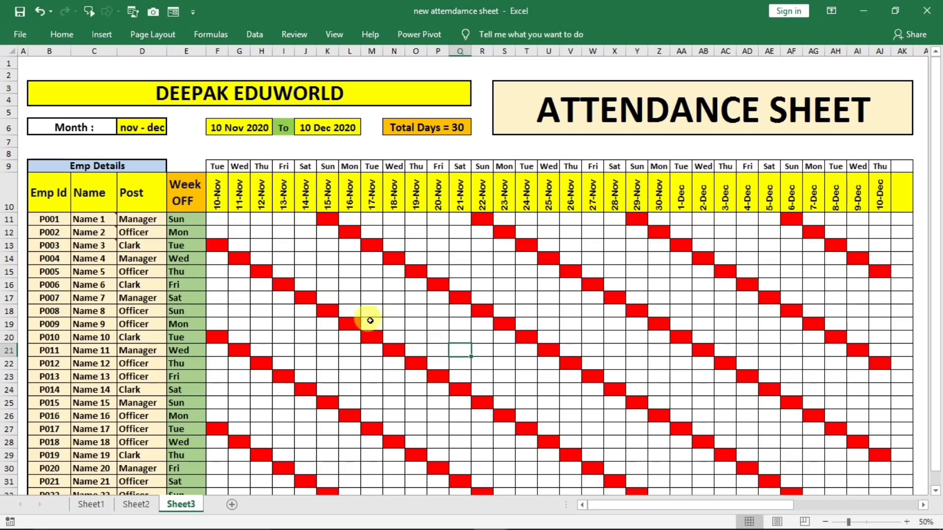
left_click(179, 224)
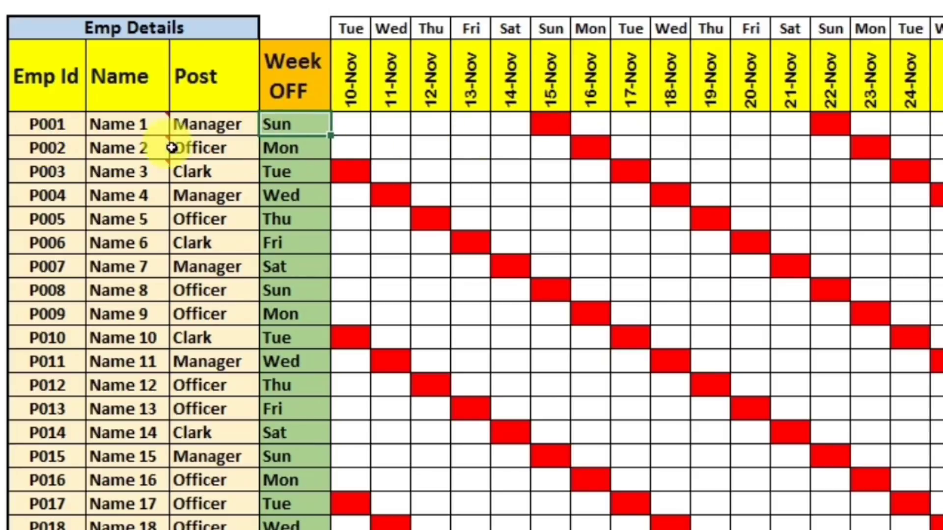
left_click(350, 169)
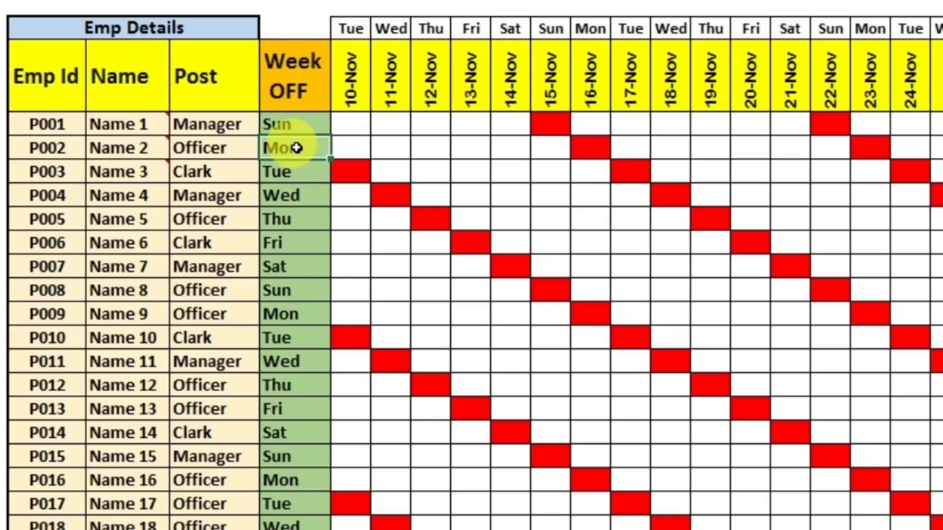
left_click(584, 149)
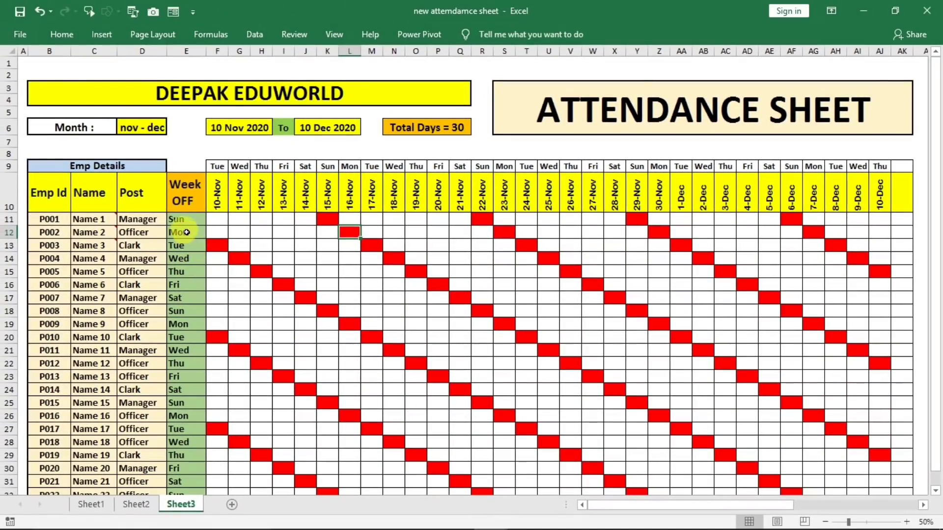
Step: Set the Week OFF day of employee P002 to sun on Sheet3 and check the highlighted dates in that row
left_click(187, 228)
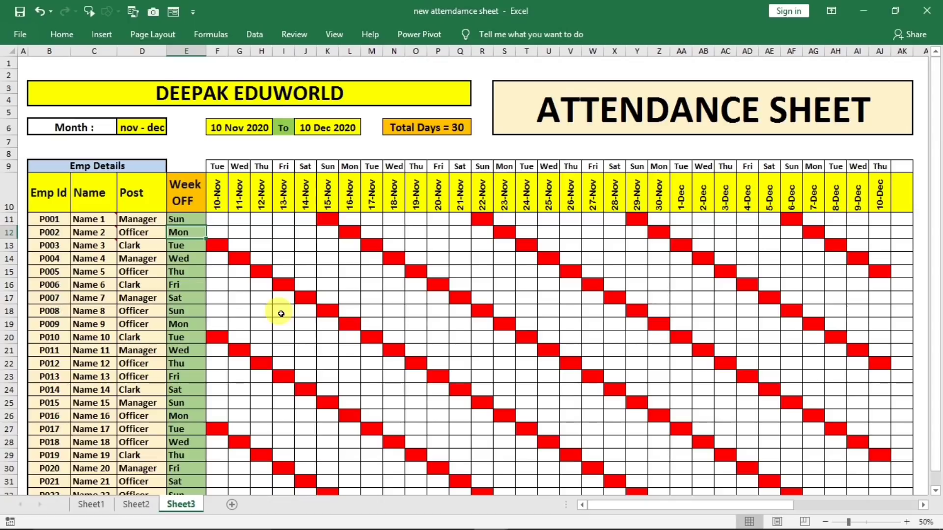
type("sun")
key("Return")
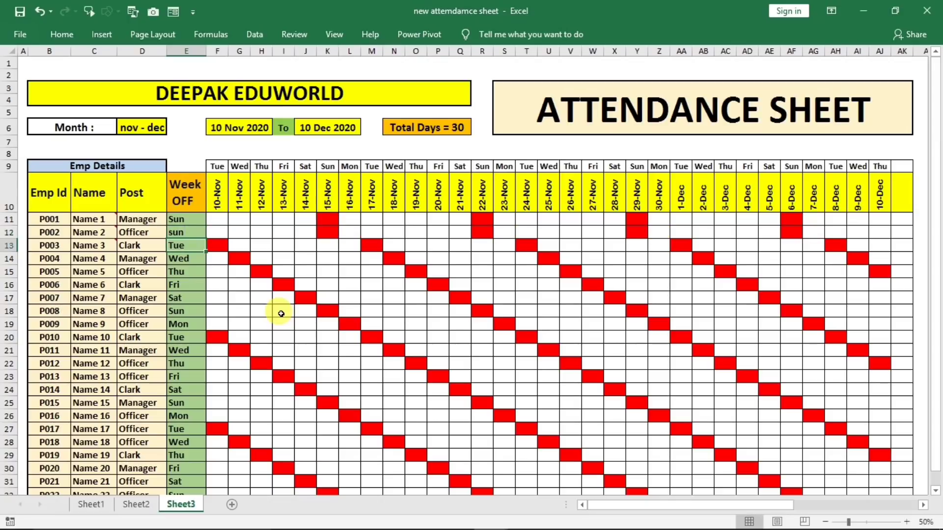
left_click(184, 232)
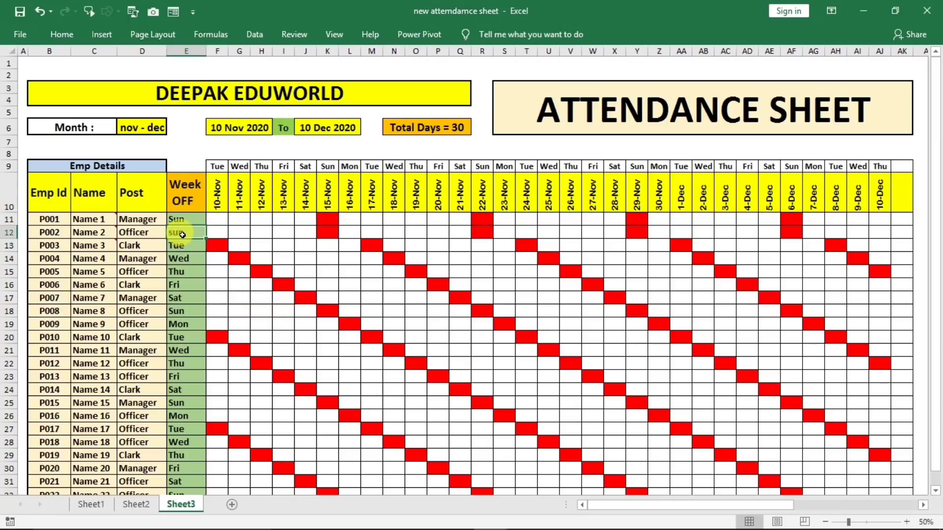
left_click(333, 233)
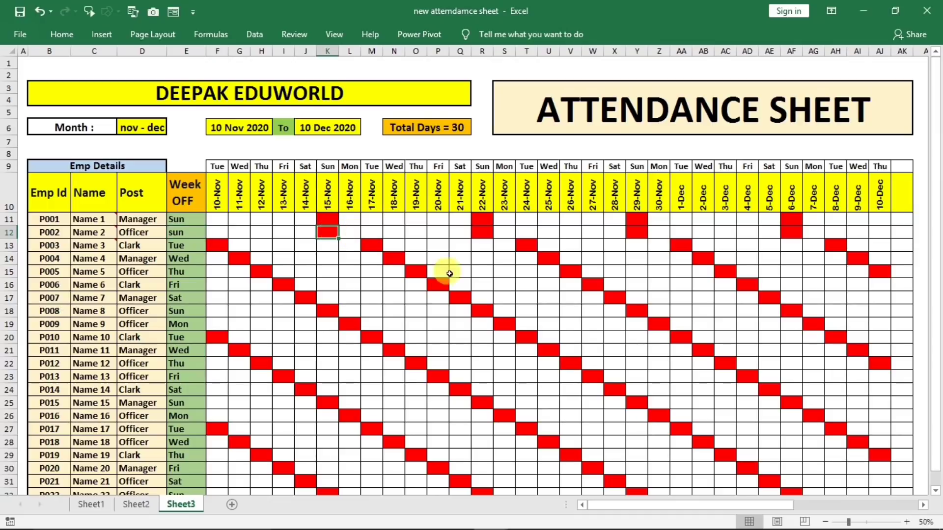
left_click_drag(720, 505, 627, 476)
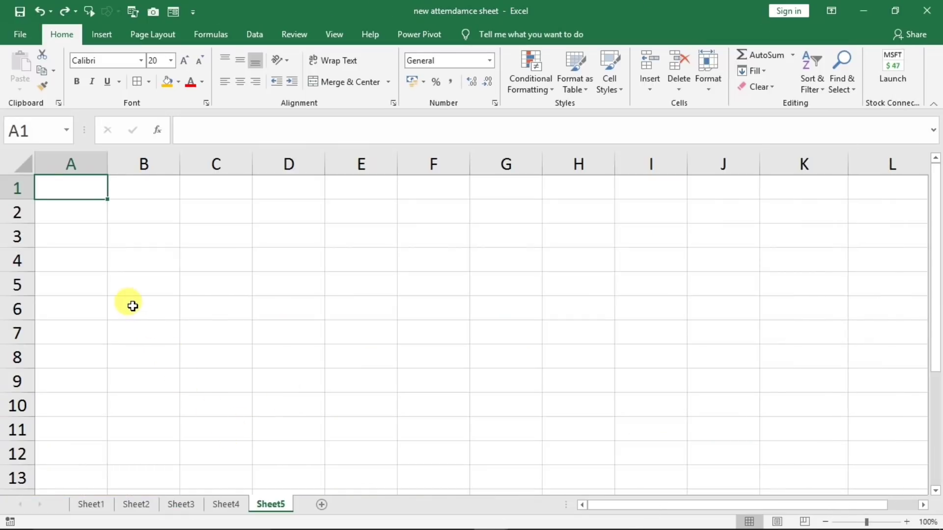
Step: Enter the label "Select Month" in cell B6 of the blank Sheet5
left_click(132, 306)
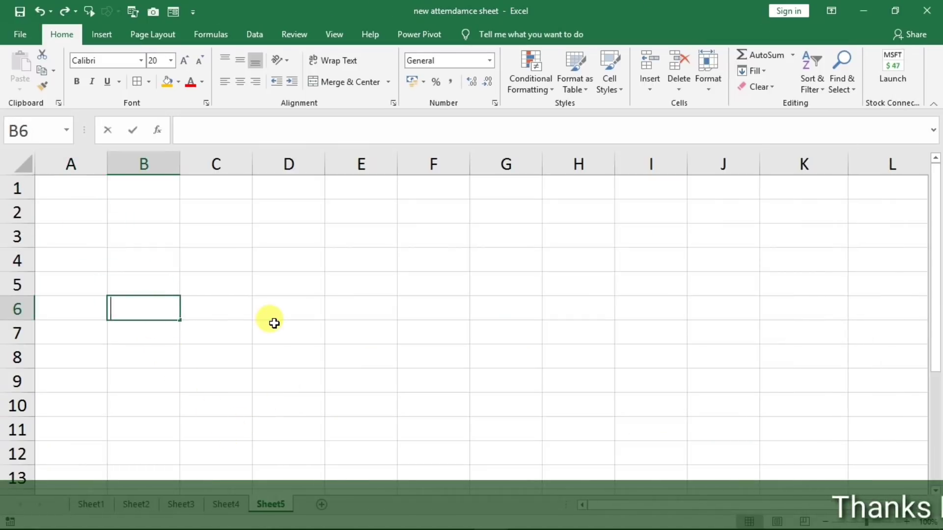
type("Select Month")
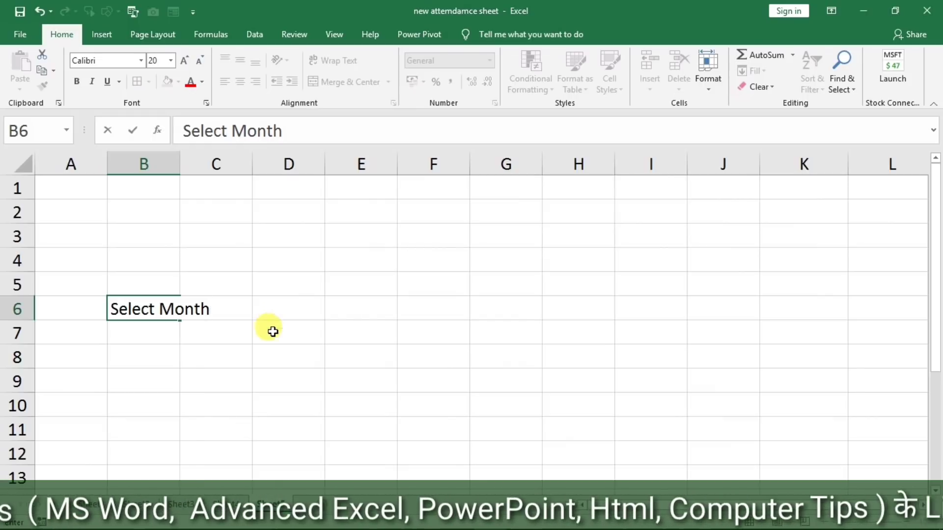
left_click(194, 382)
Step: Merge and center the "Select Month" label across cells B6:C6
left_click(147, 308)
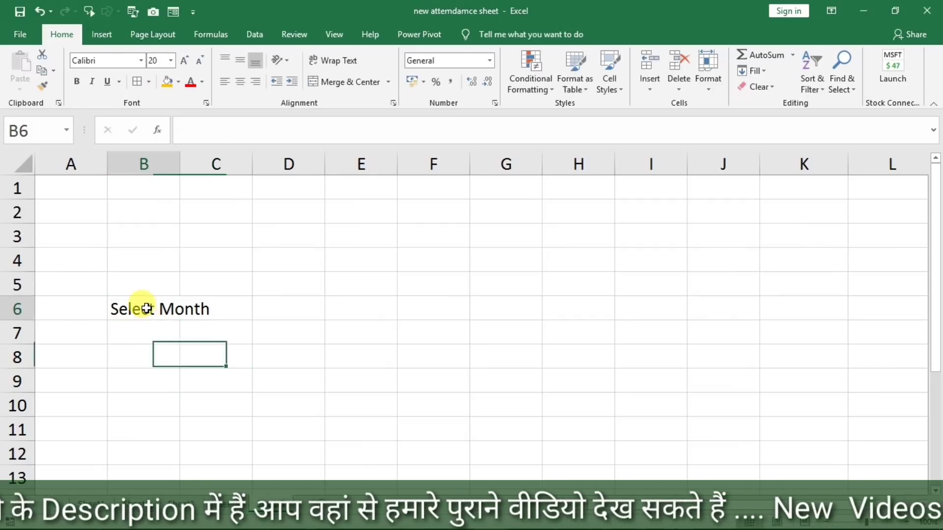
left_click_drag(146, 308, 215, 308)
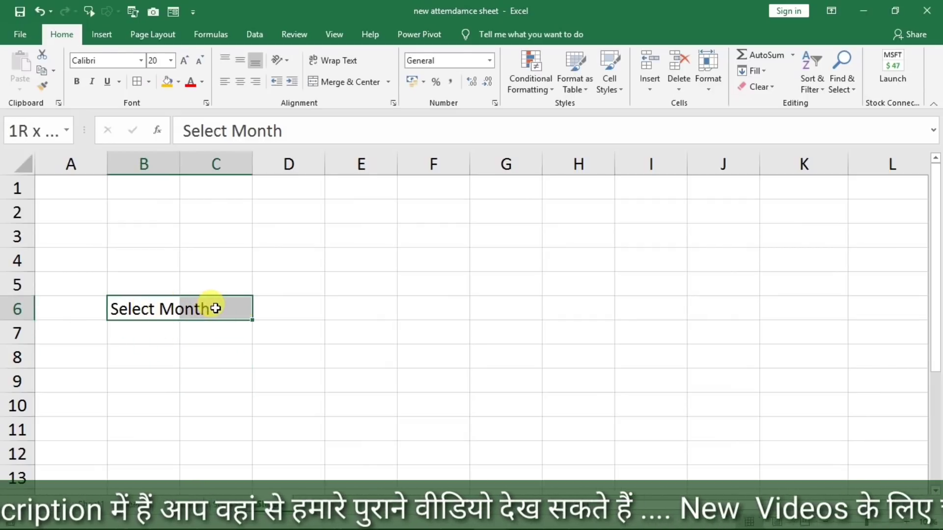
left_click(334, 83)
left_click(281, 310)
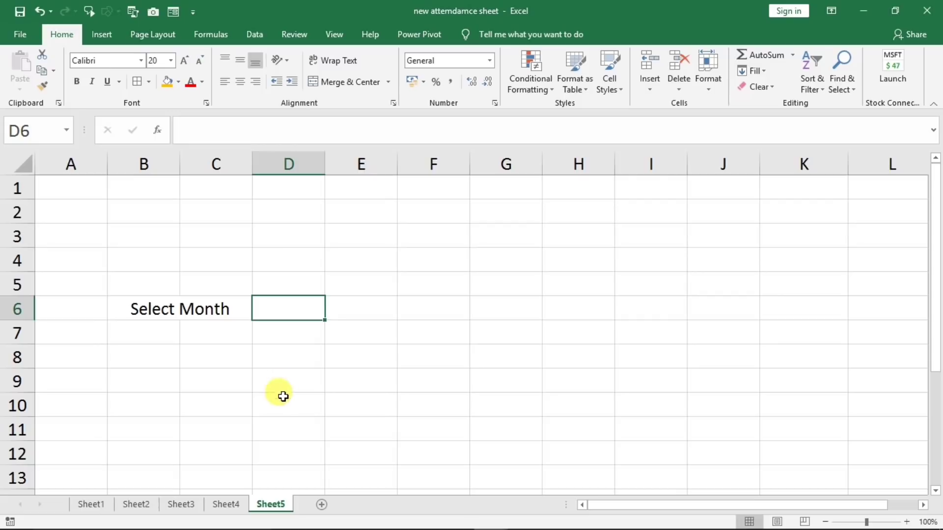
Step: On Sheet4, enter jan in cell B2 and fill the month series down to dec in B13
left_click(220, 505)
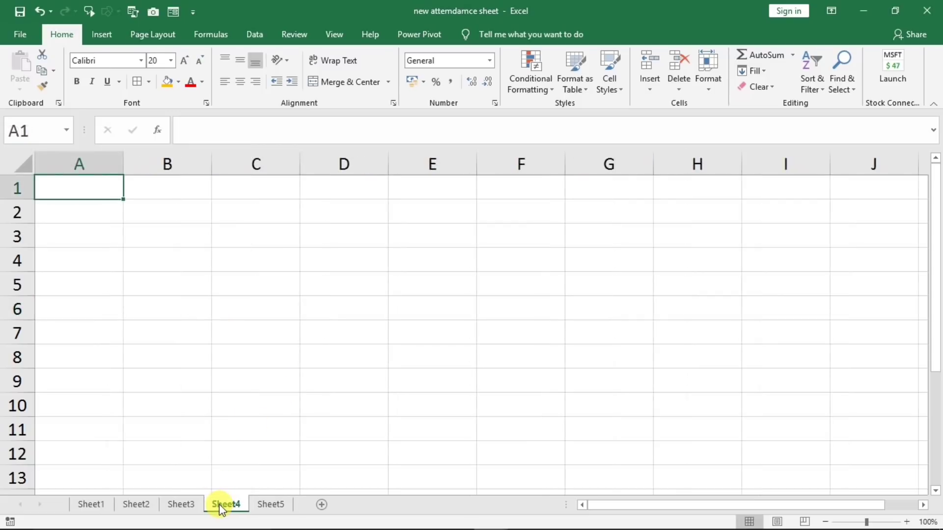
left_click(130, 212)
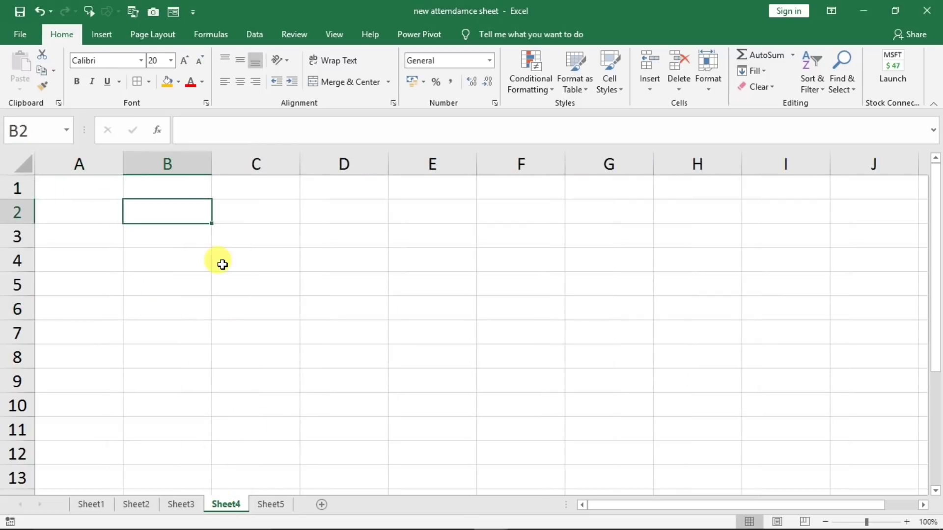
type("jan")
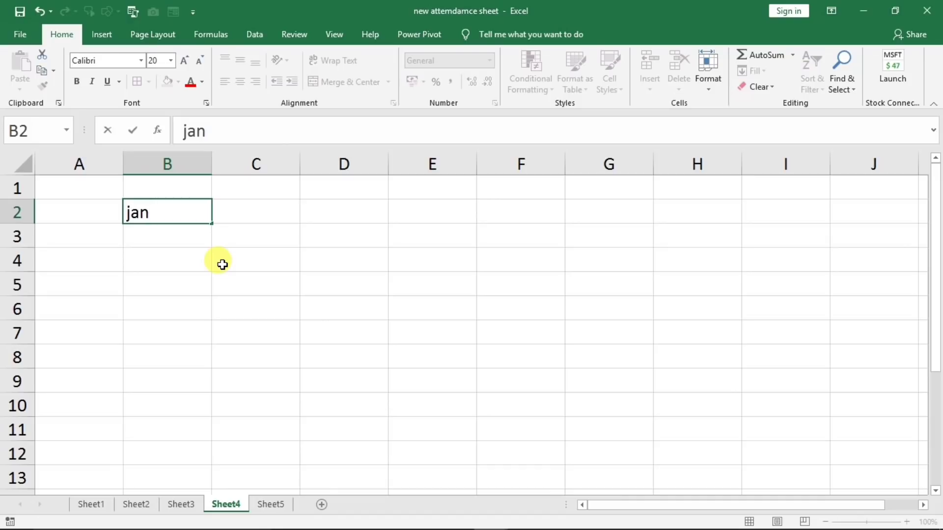
key("Return")
left_click(195, 213)
left_click_drag(211, 222, 212, 481)
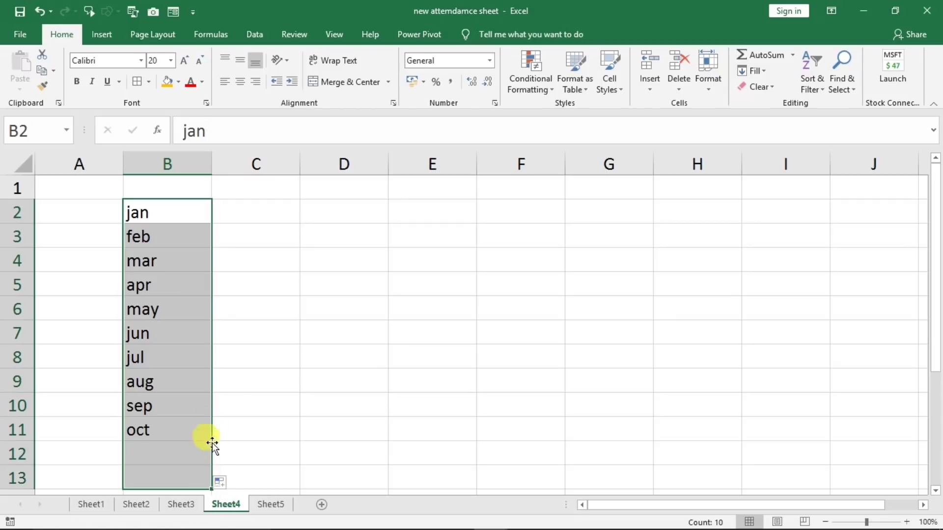
Step: Enter feb in cell C2 and fill the months down to C13, checking the month pairs row by row
left_click(246, 212)
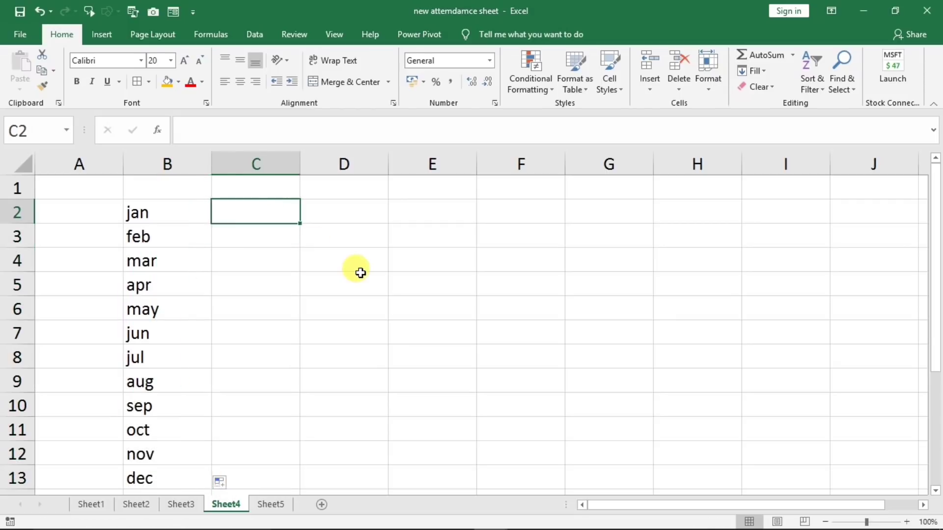
type("fe")
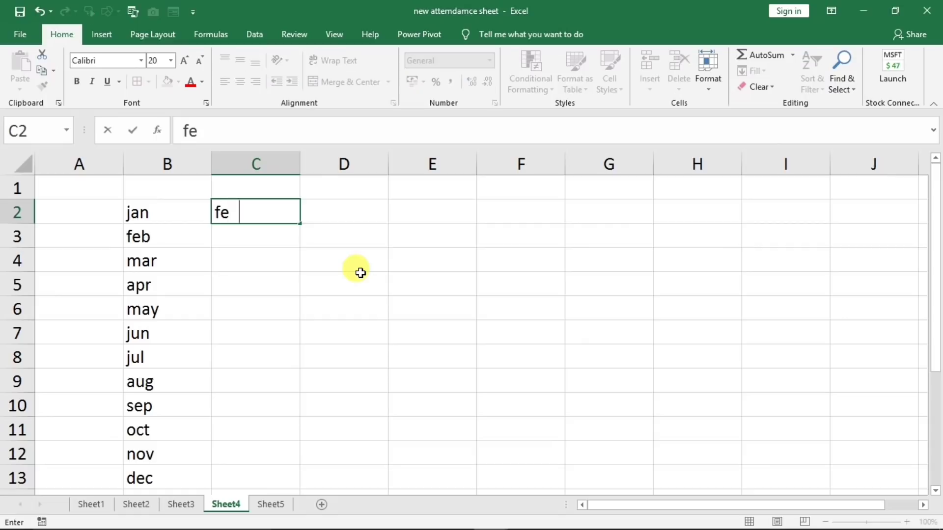
type("b")
key("Return")
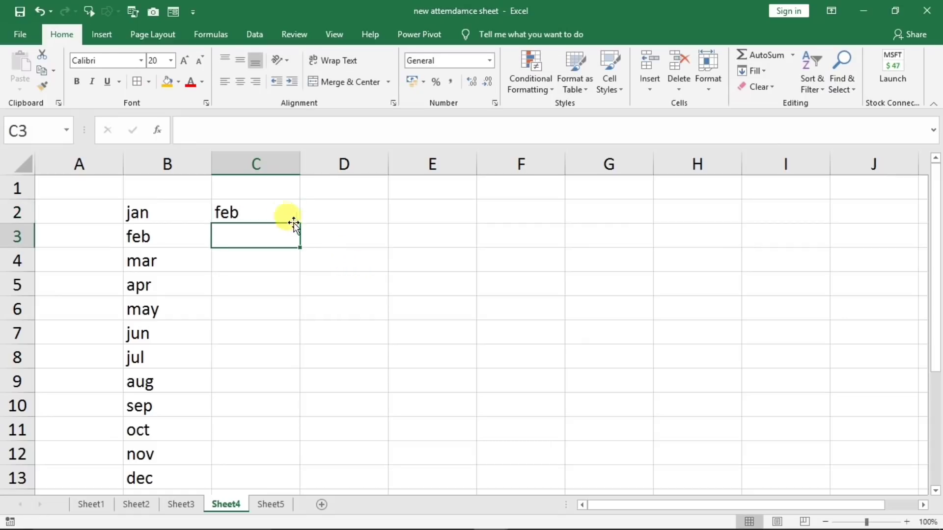
left_click(291, 220)
left_click_drag(299, 228, 280, 474)
left_click_drag(168, 214, 234, 217)
left_click_drag(177, 242, 246, 263)
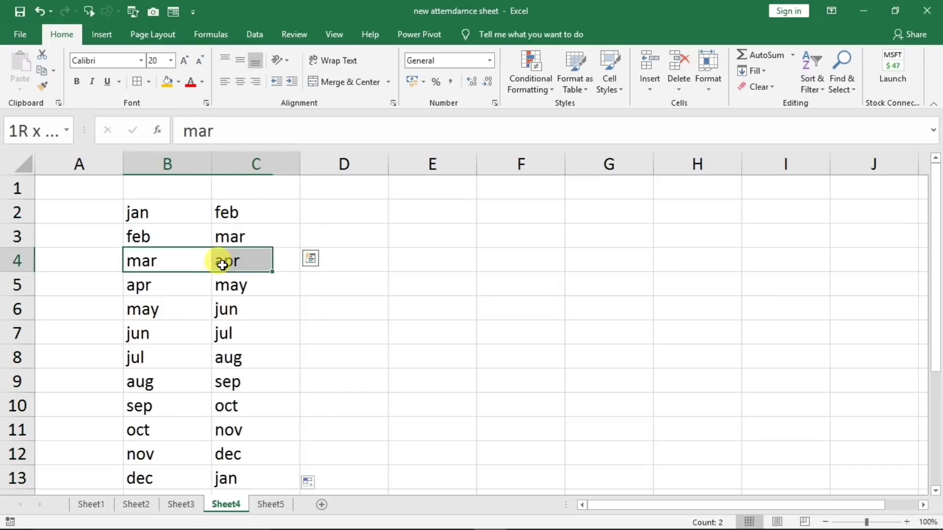
left_click(198, 288)
left_click_drag(198, 288, 220, 289)
Step: Join both months in D2 with the formula =B2&" - "&C2 and fill it down to D13
left_click(364, 208)
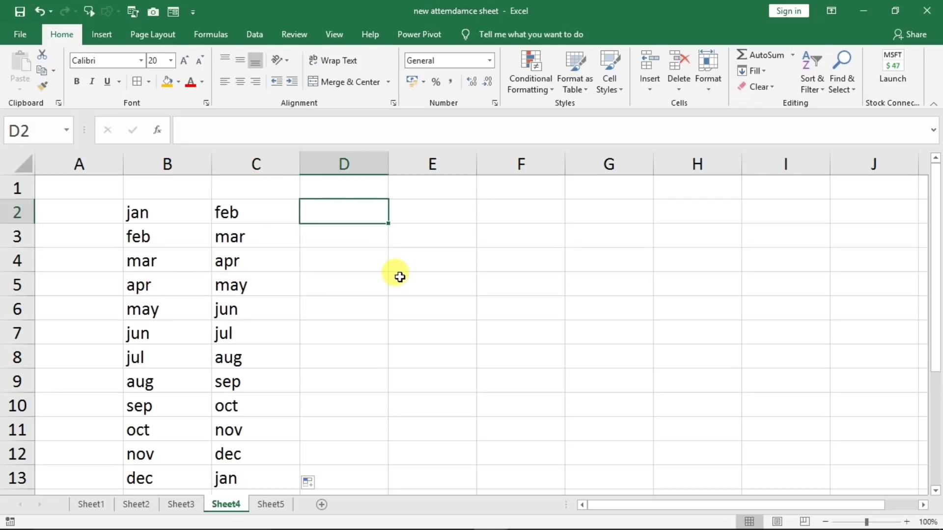
type("=")
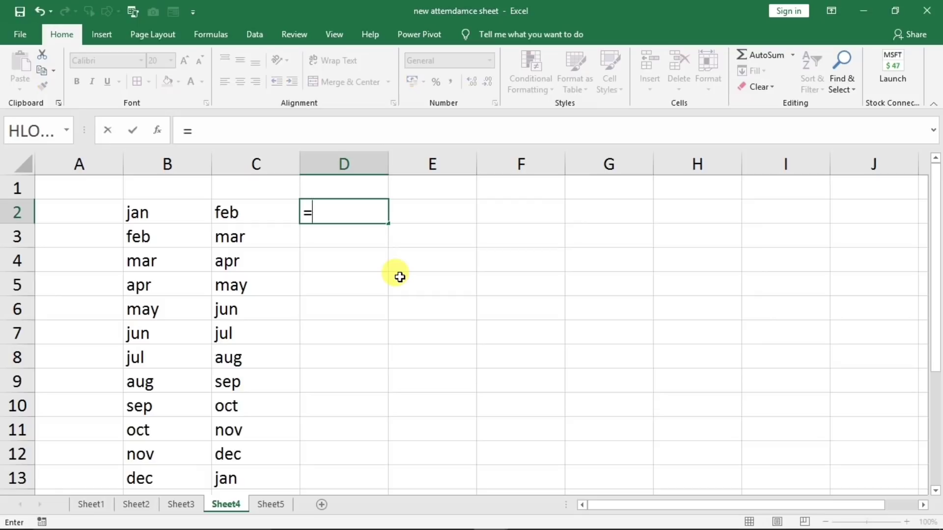
left_click(172, 217)
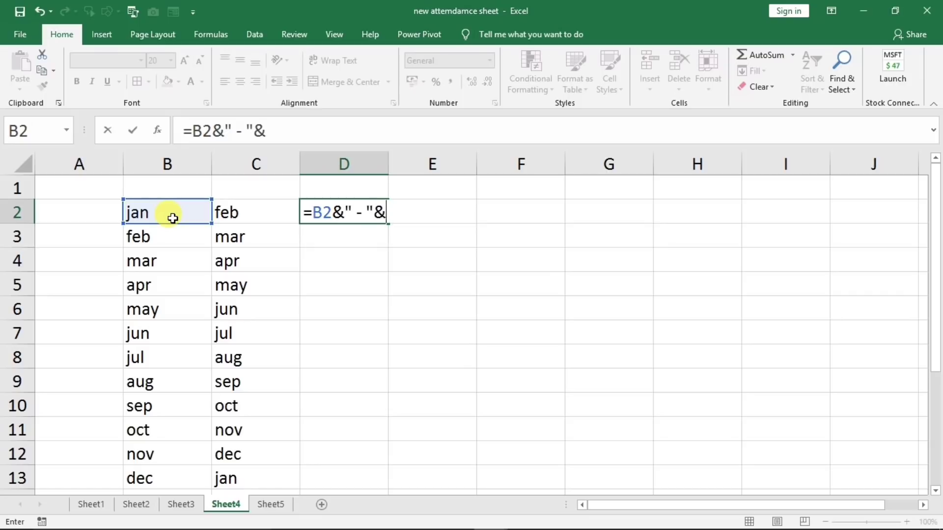
left_click(228, 212)
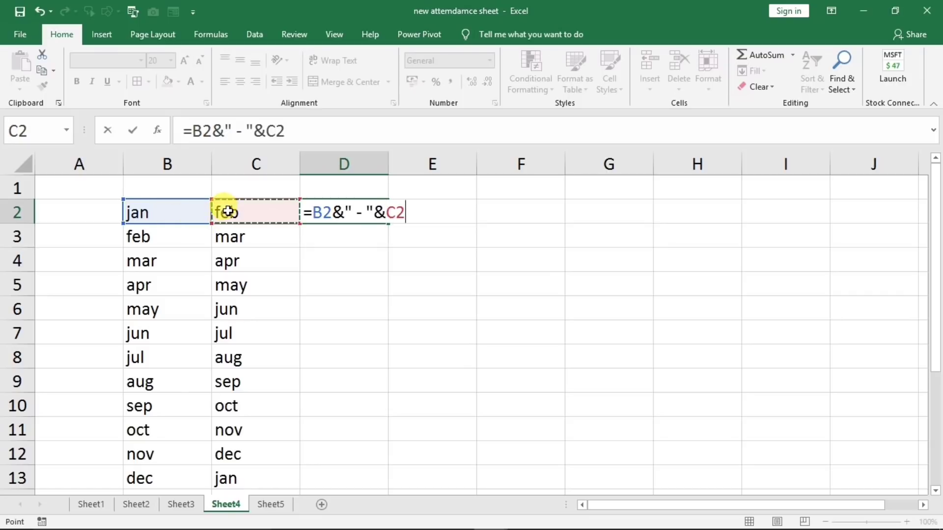
key("Return")
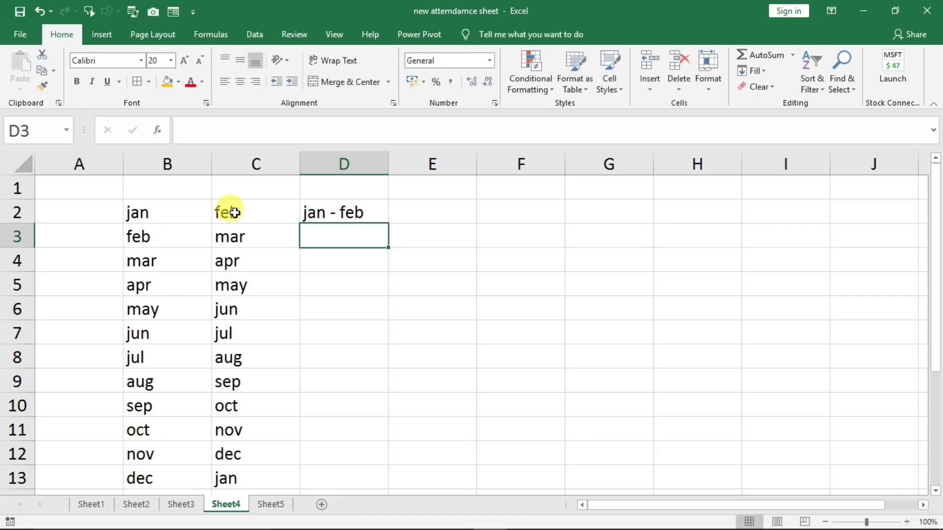
left_click(316, 212)
left_click_drag(388, 223, 376, 474)
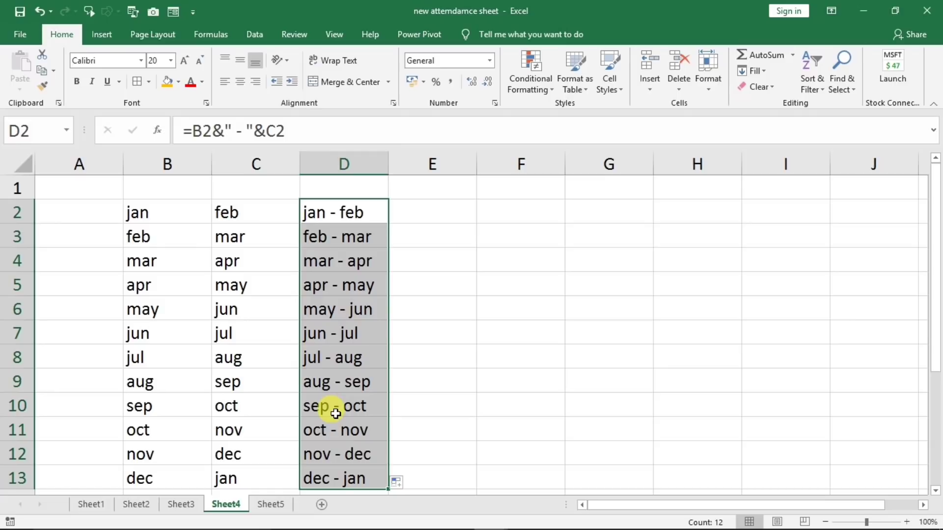
Step: Add a list data validation to cell D6 on Sheet5 with the source =Sheet4!$D$2:$D$13
left_click(269, 505)
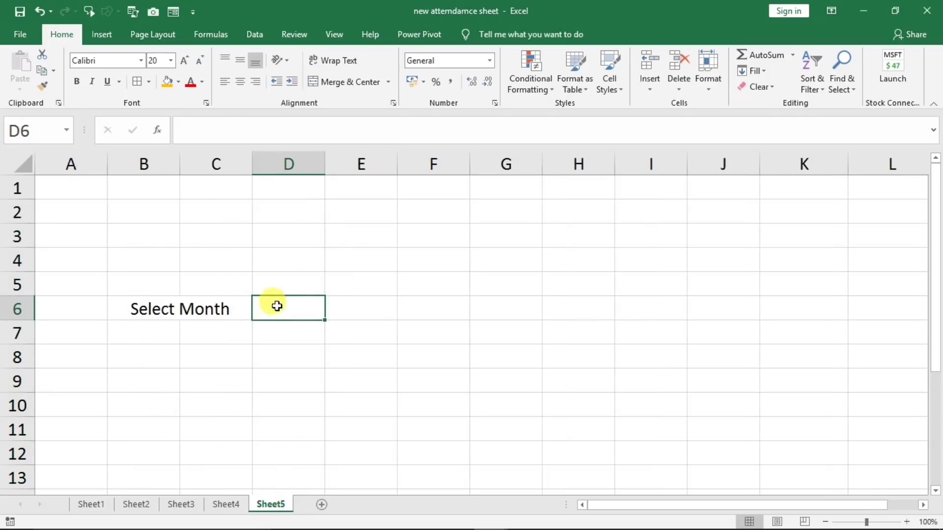
left_click(226, 505)
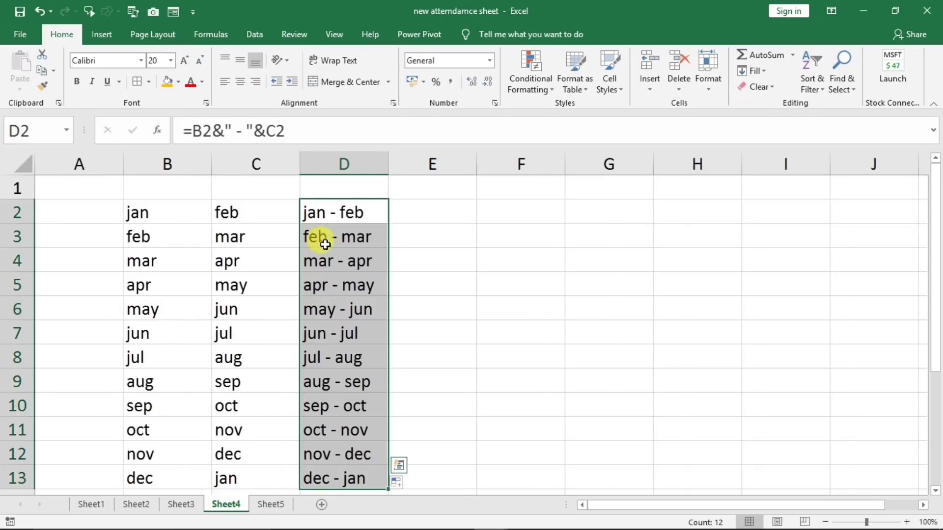
left_click(270, 505)
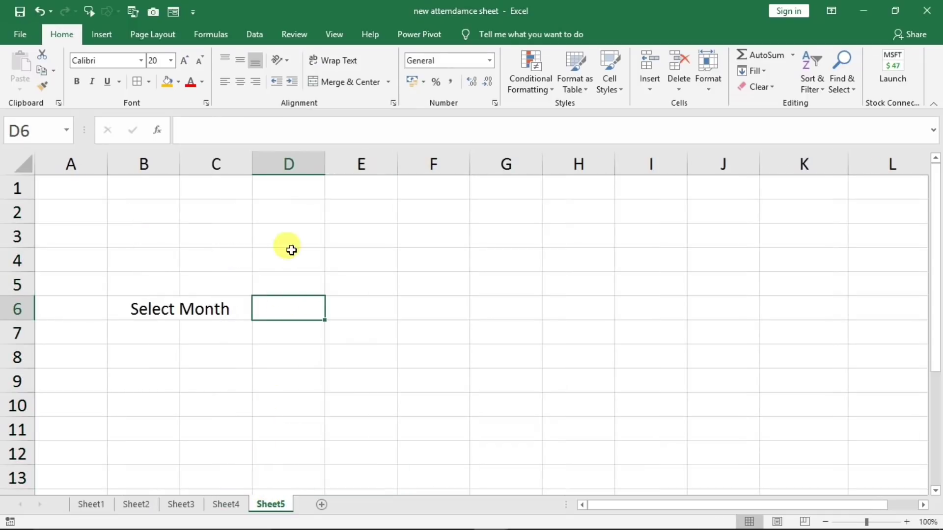
left_click(250, 32)
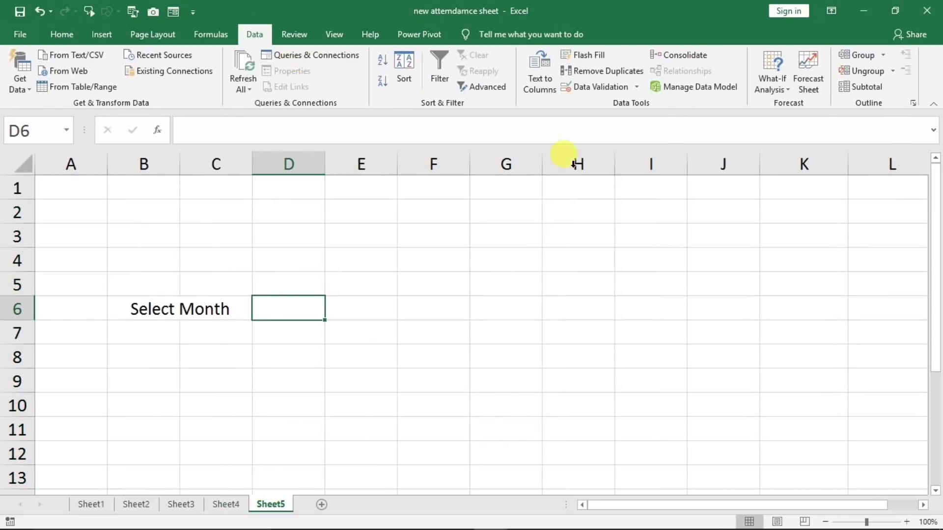
left_click(584, 87)
left_click(516, 164)
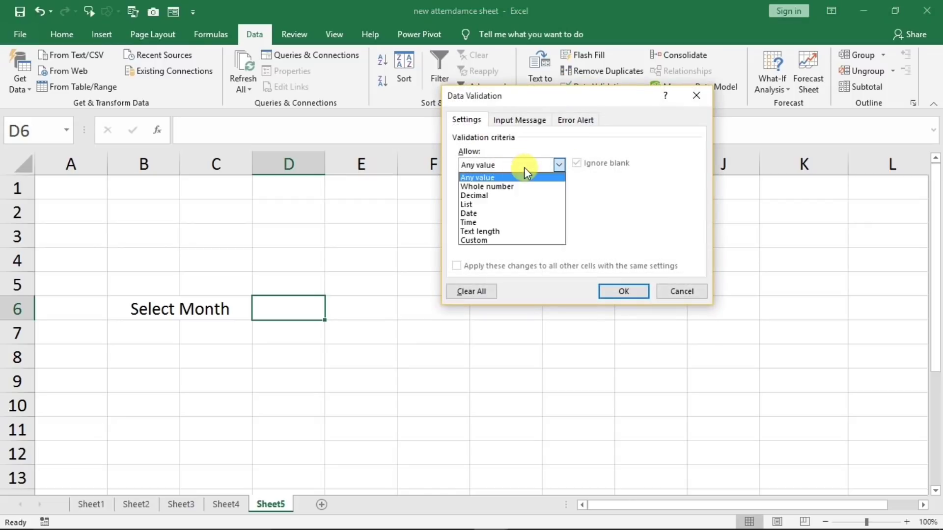
left_click(475, 203)
left_click(472, 222)
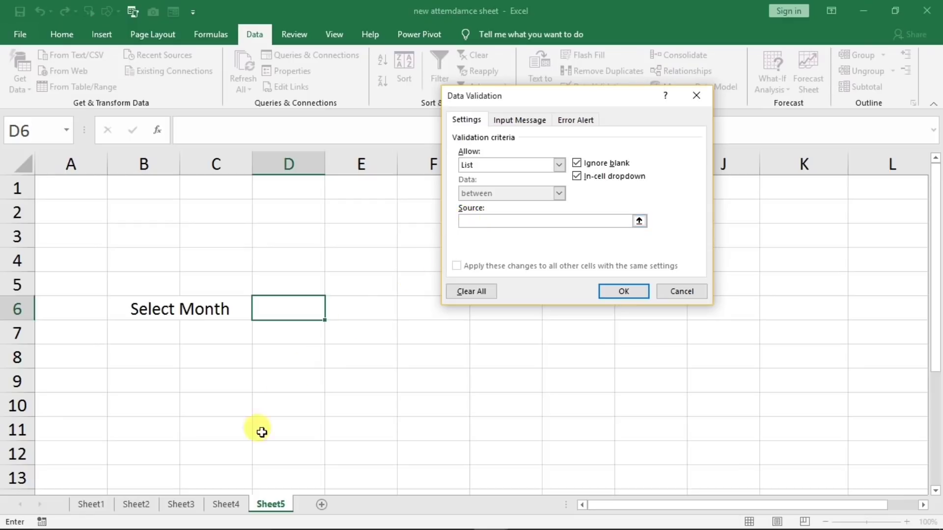
left_click(226, 506)
left_click_drag(311, 211, 314, 461)
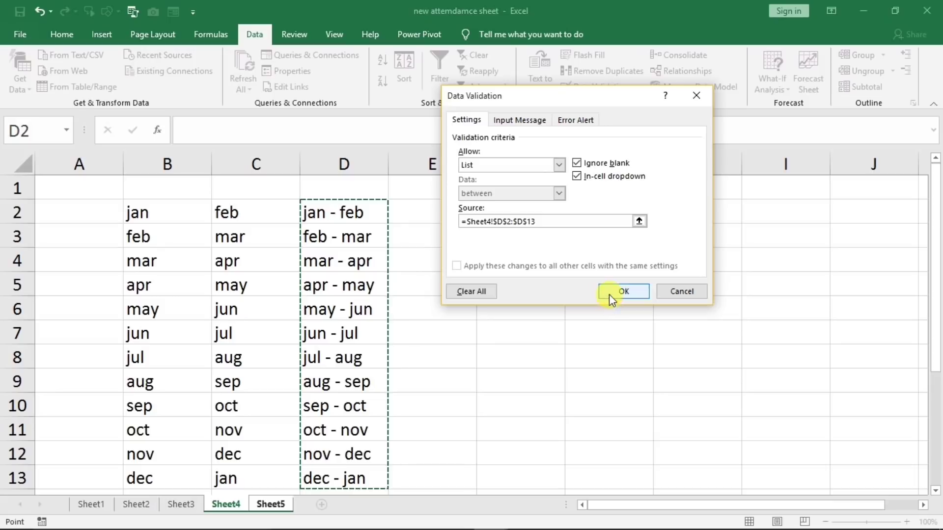
left_click(612, 292)
Step: Try the month list in D6 with jan - feb and set the cell to jun - jul
left_click(330, 314)
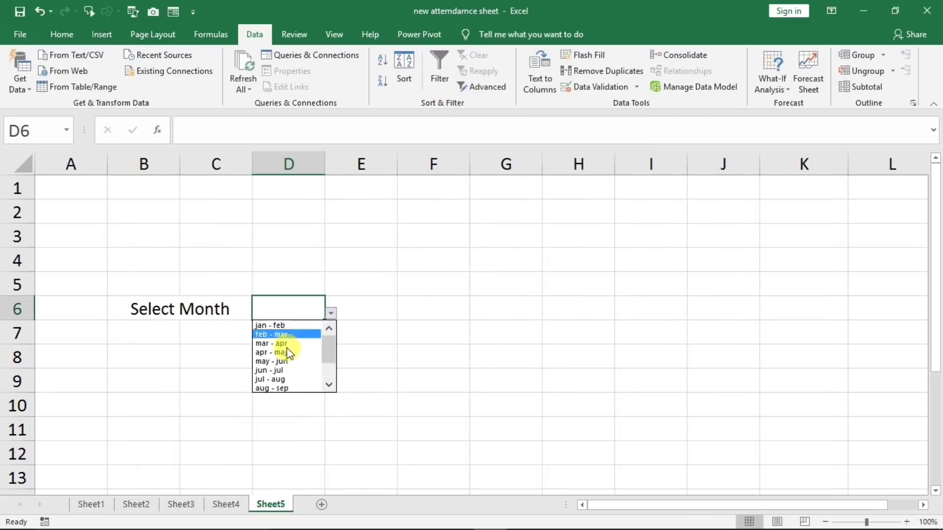
left_click(278, 328)
left_click(331, 315)
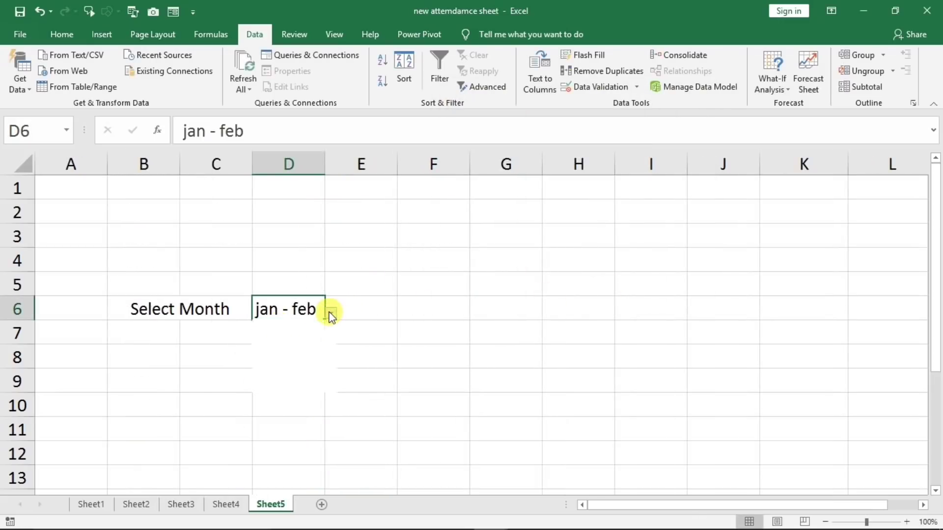
left_click(285, 335)
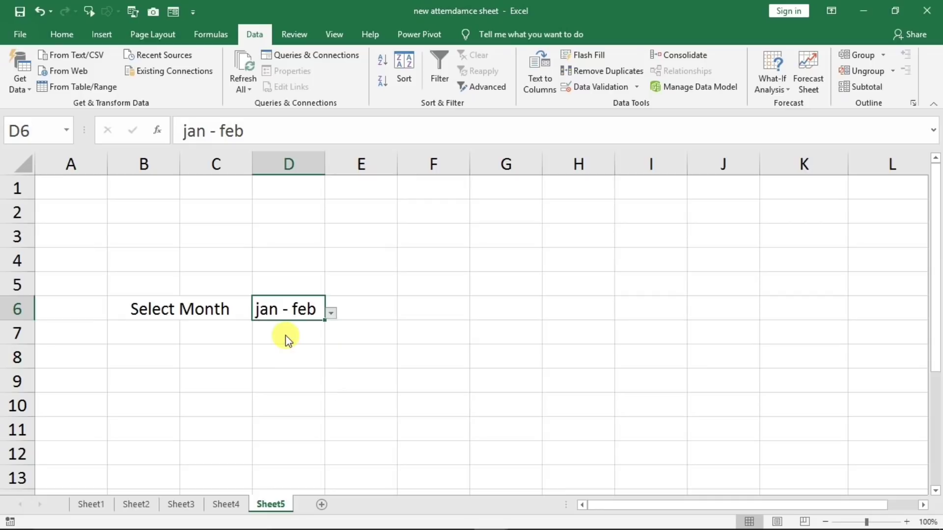
left_click(331, 313)
left_click(286, 365)
Step: Apply borders and bold formatting to the Select Month label and month cell in B6:D6
left_click_drag(194, 312, 263, 309)
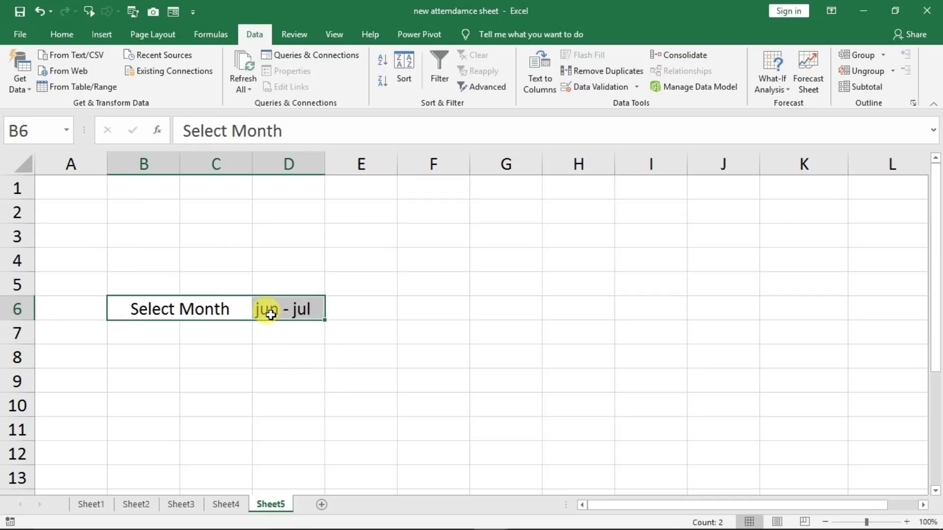
left_click(62, 32)
left_click(136, 81)
left_click(260, 312)
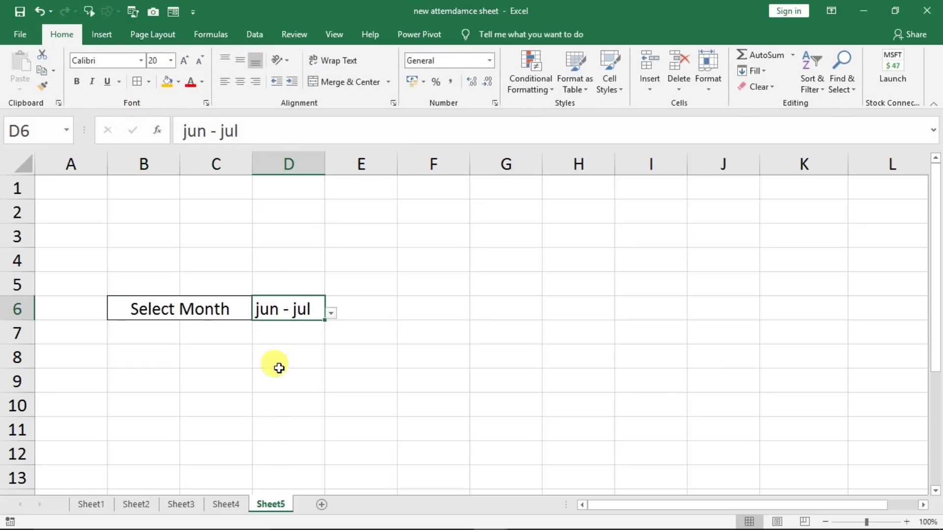
left_click(276, 376)
left_click_drag(221, 310, 257, 309)
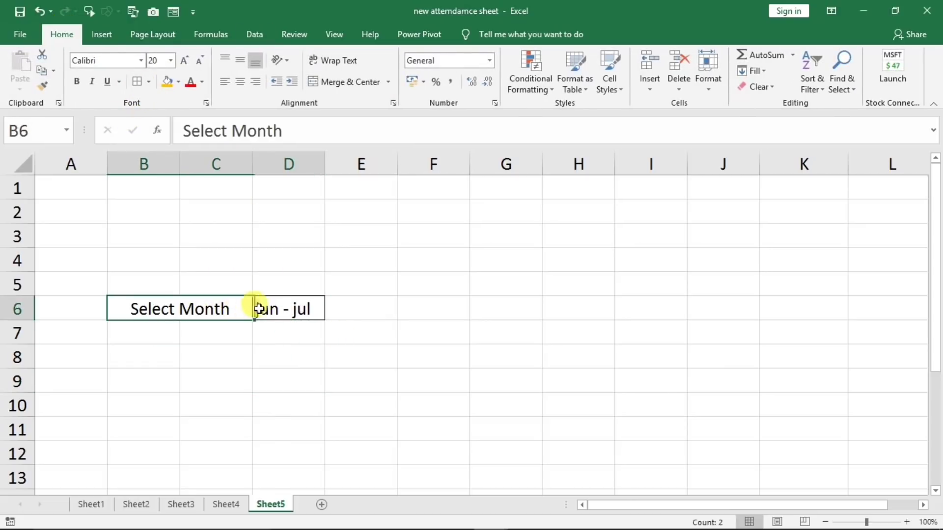
left_click(77, 81)
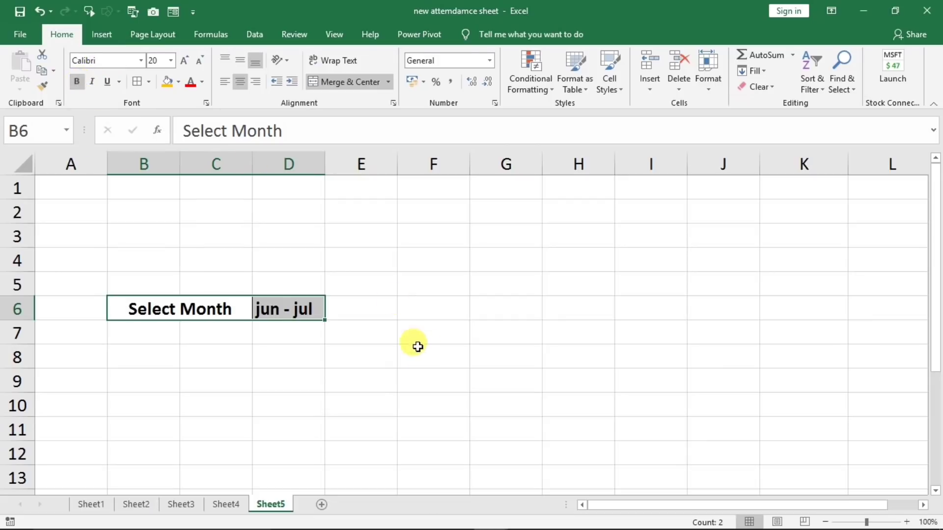
Step: Narrow column E beside the month selection cell
left_click(404, 310)
left_click_drag(397, 164, 368, 163)
left_click(255, 305)
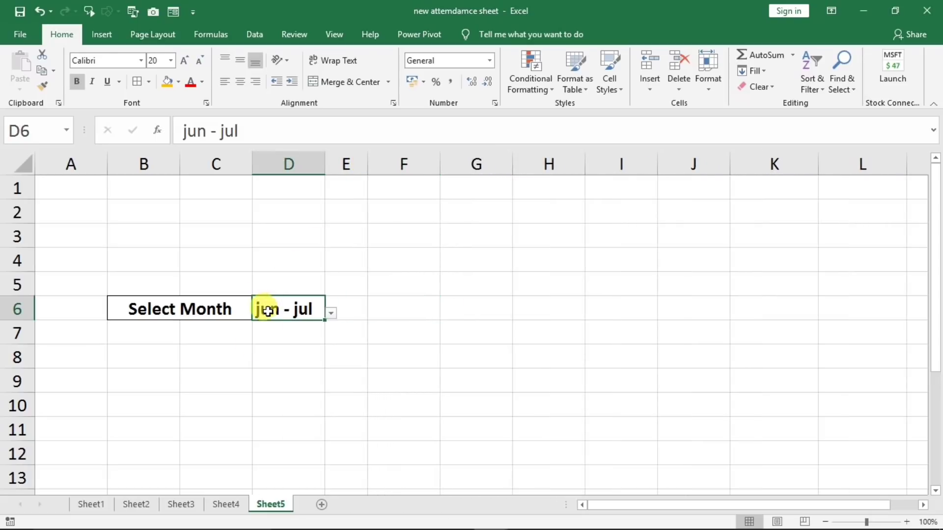
left_click(373, 308)
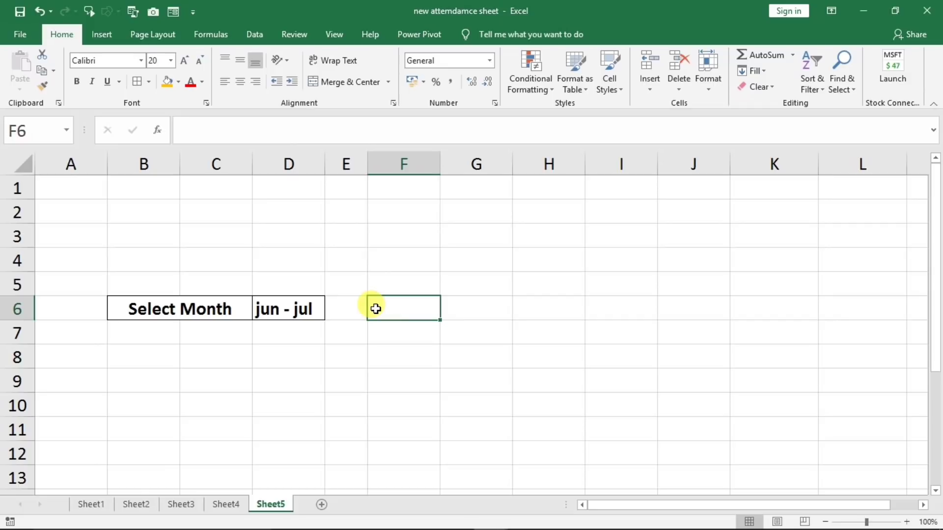
Step: Set the month range in D6 to jan - feb from its validation list
left_click(278, 309)
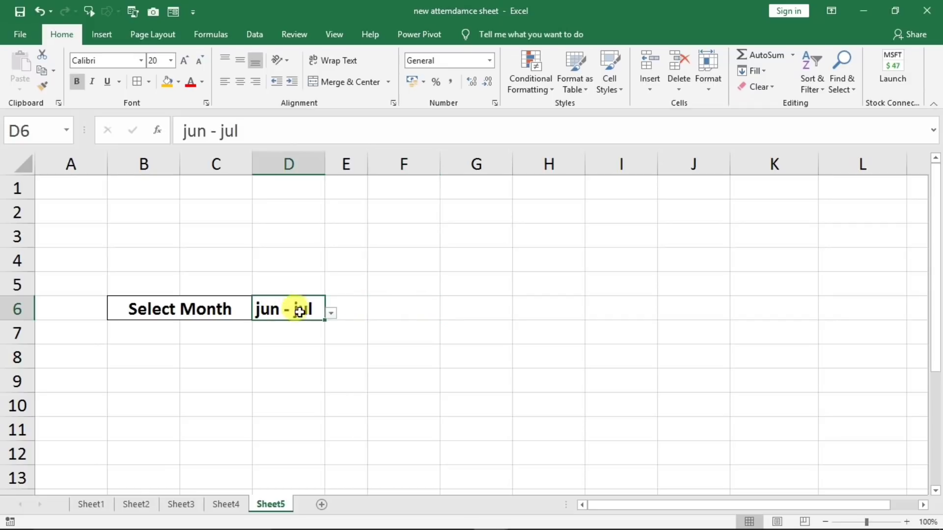
left_click(331, 313)
scroll(326, 333, "up", 2)
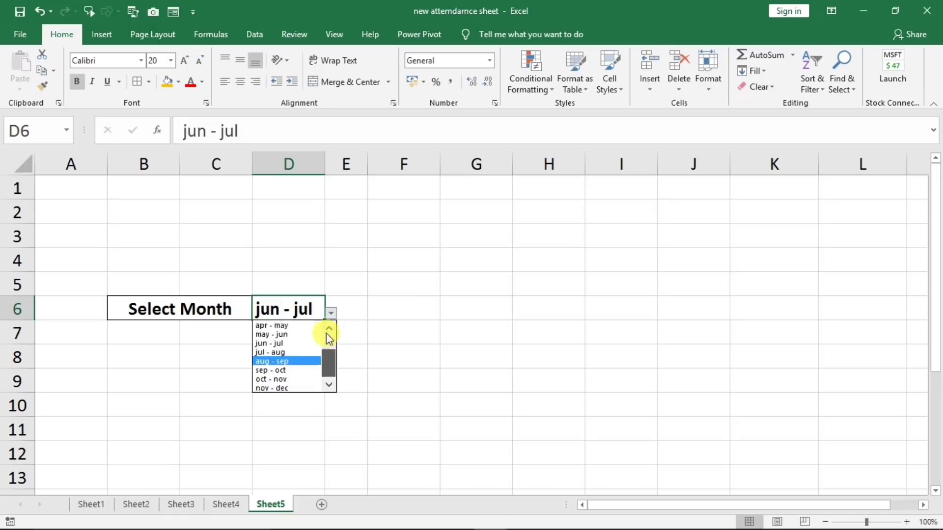
left_click(279, 326)
Step: Enter the formula =LEFT(D6,3) in cell F6 to extract the first month of the selected range
left_click(398, 315)
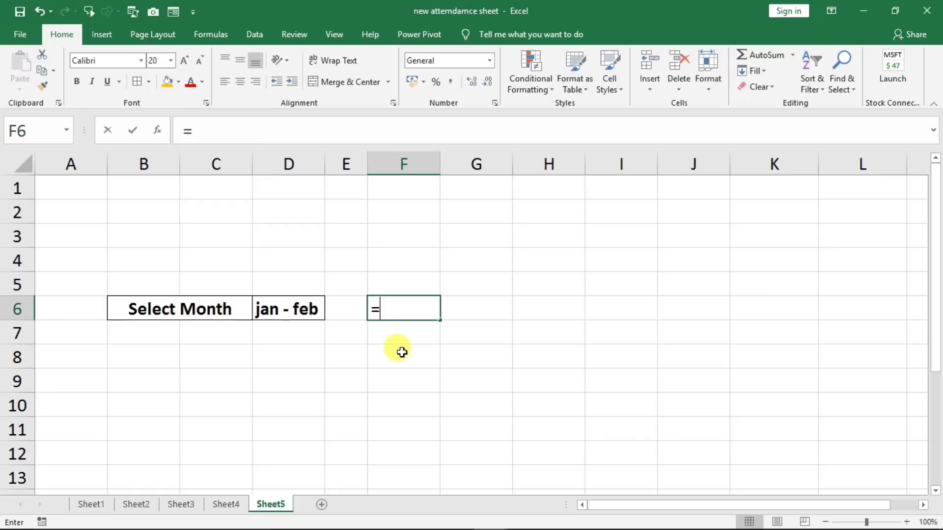
type("lef")
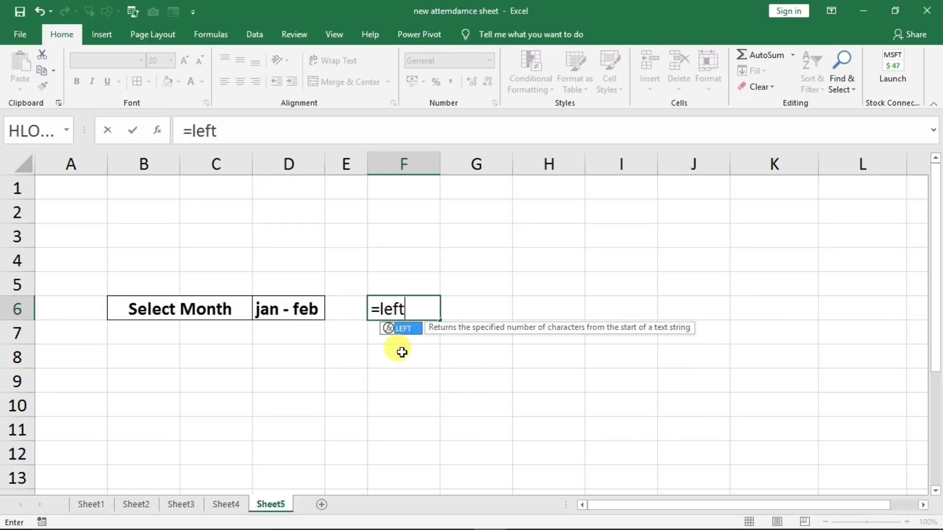
type("t")
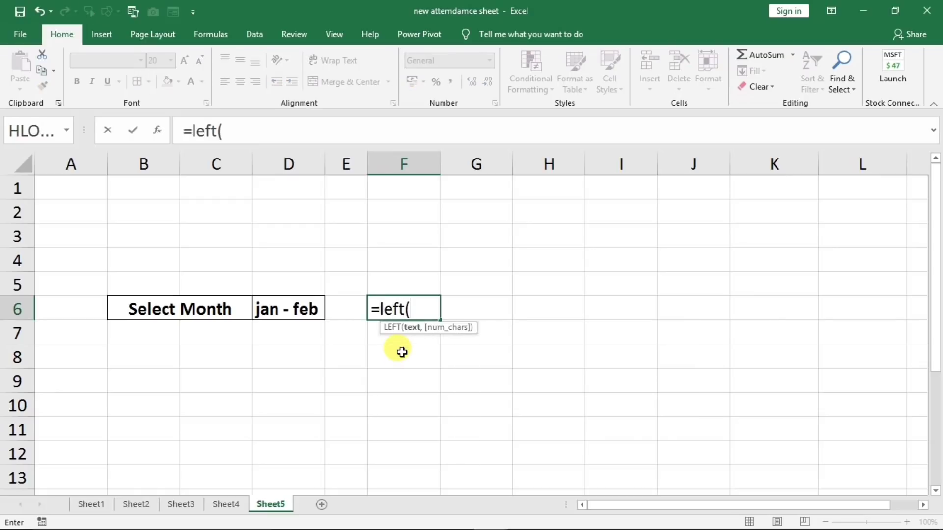
left_click(286, 315)
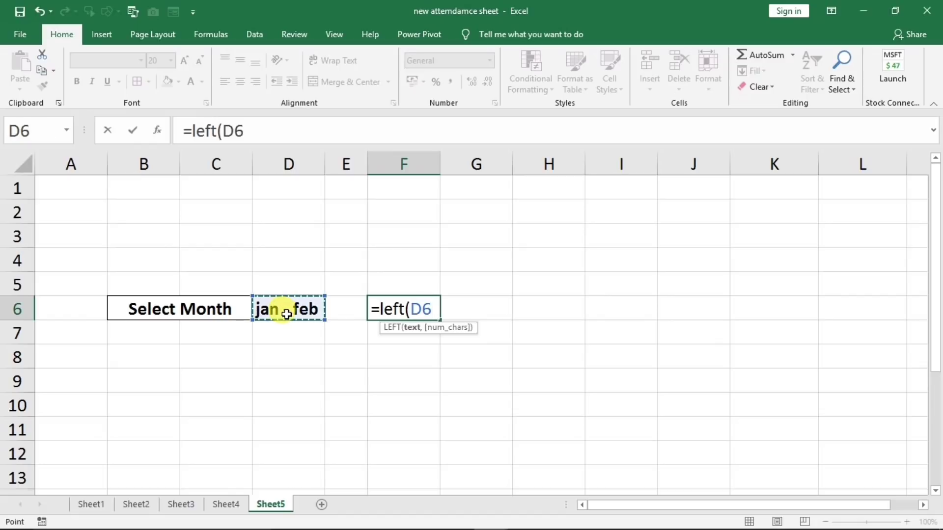
type(",")
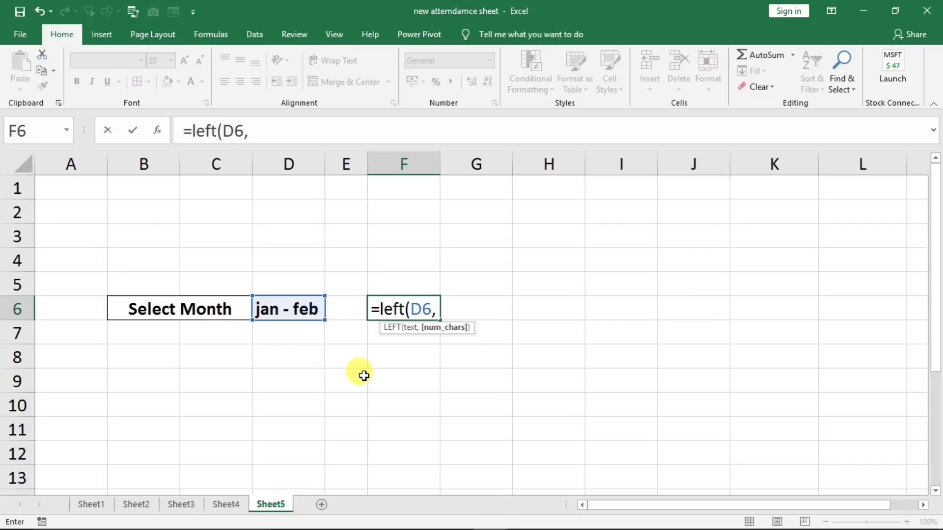
type("3)")
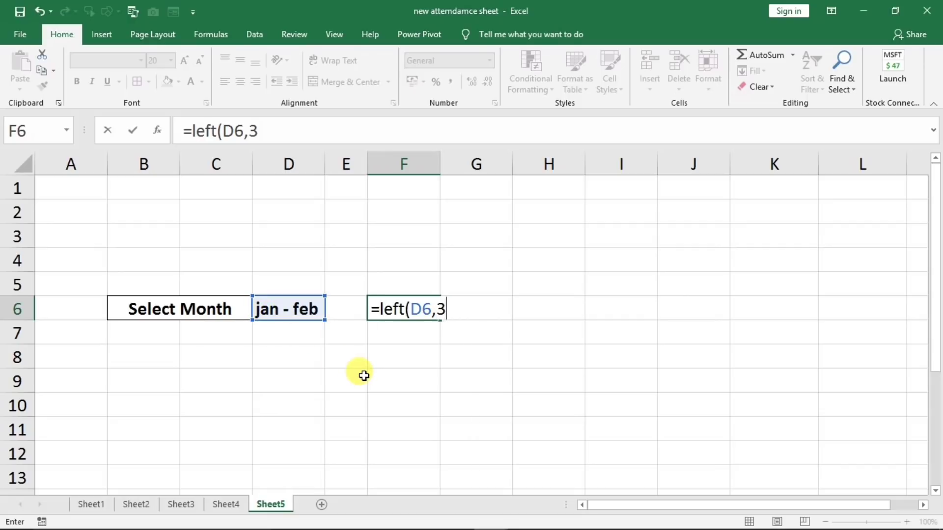
key("Return")
left_click(398, 315)
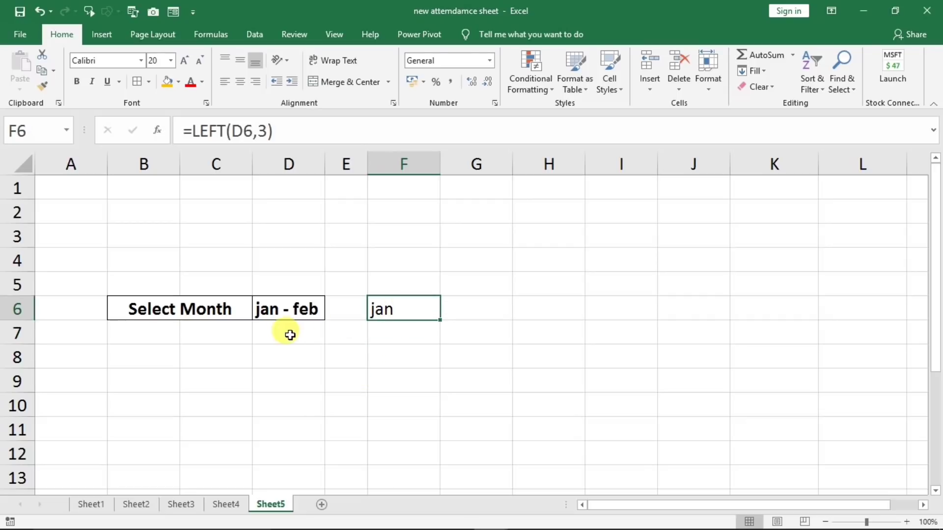
Step: Test the LEFT formula in F6 by switching D6 to may - jun, sep - oct and back to jan - feb
left_click(320, 311)
left_click(332, 313)
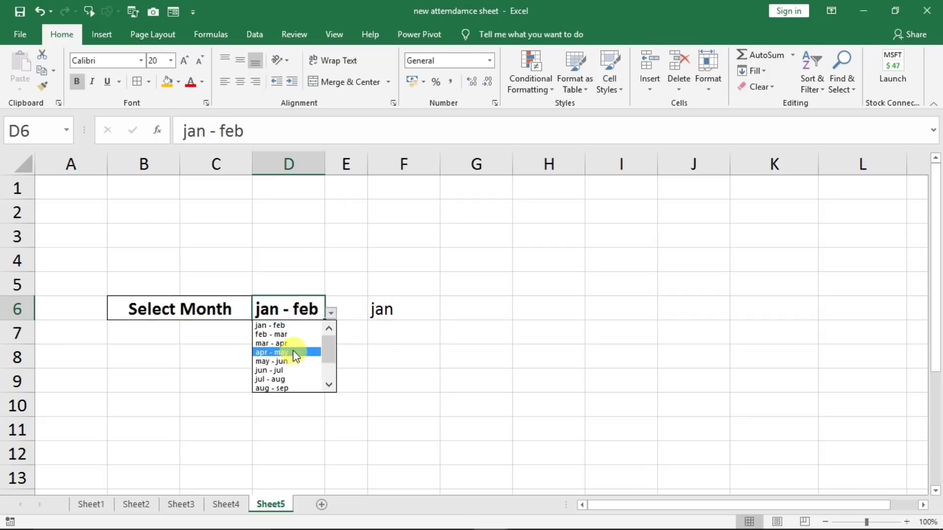
left_click(294, 362)
left_click(332, 316)
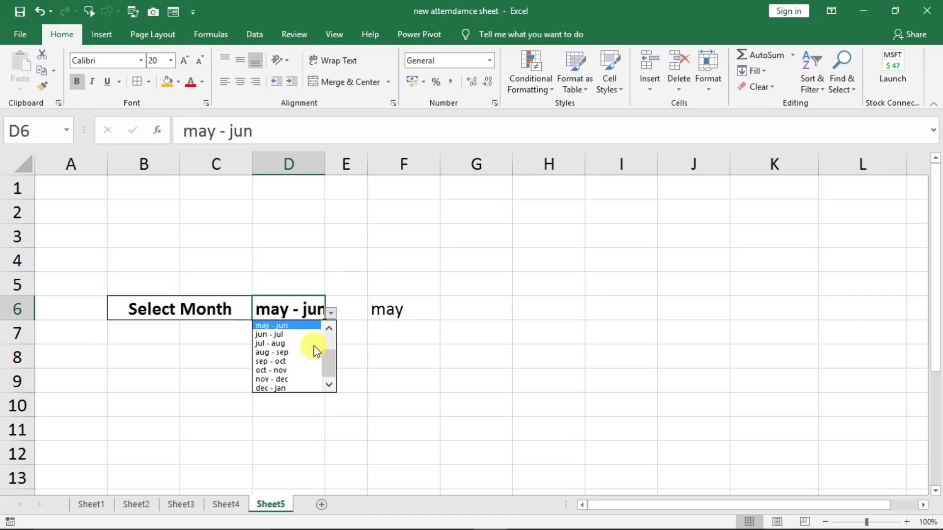
left_click(307, 365)
left_click(404, 313)
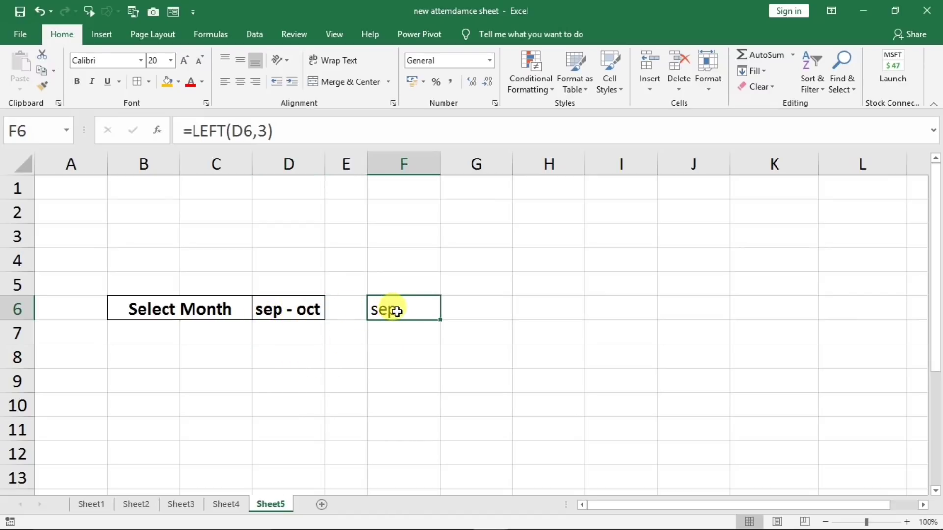
left_click(322, 310)
left_click(332, 313)
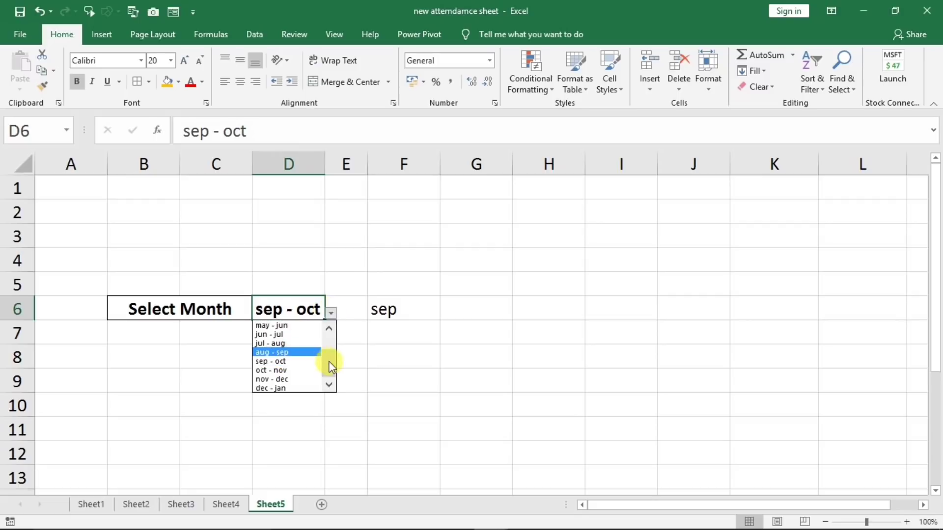
left_click_drag(329, 364, 326, 329)
left_click(288, 324)
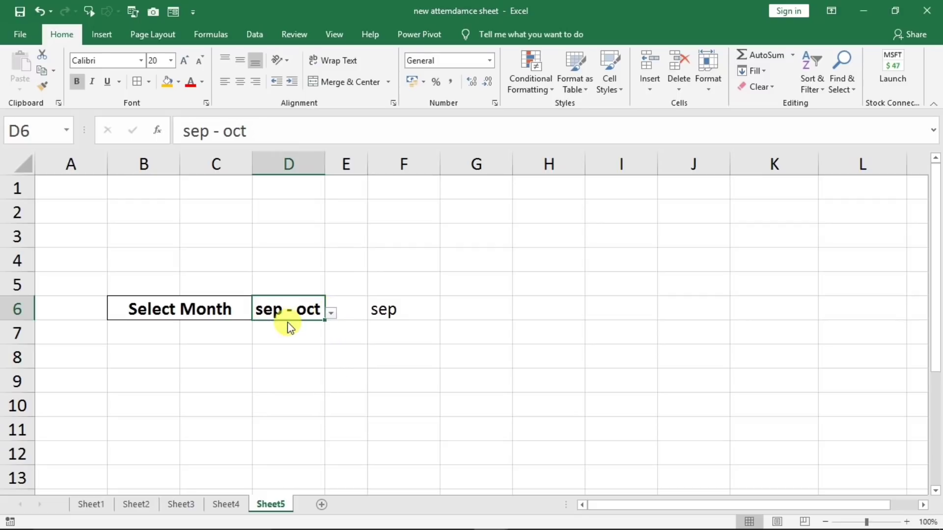
left_click(385, 310)
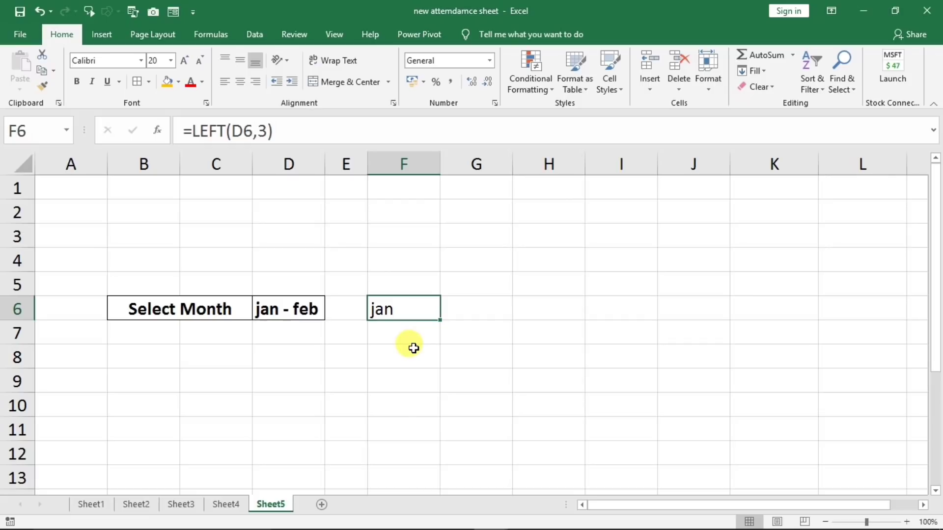
left_click(268, 312)
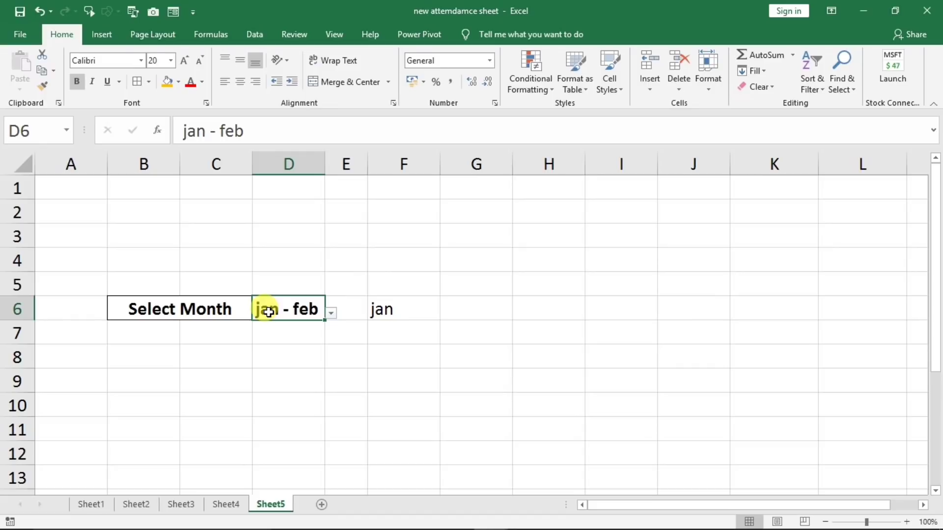
left_click(407, 313)
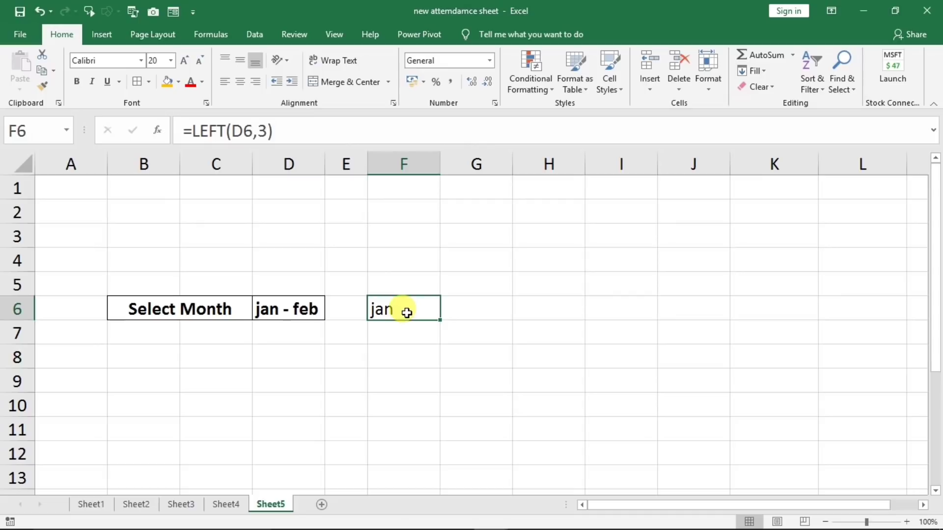
double_click(407, 313)
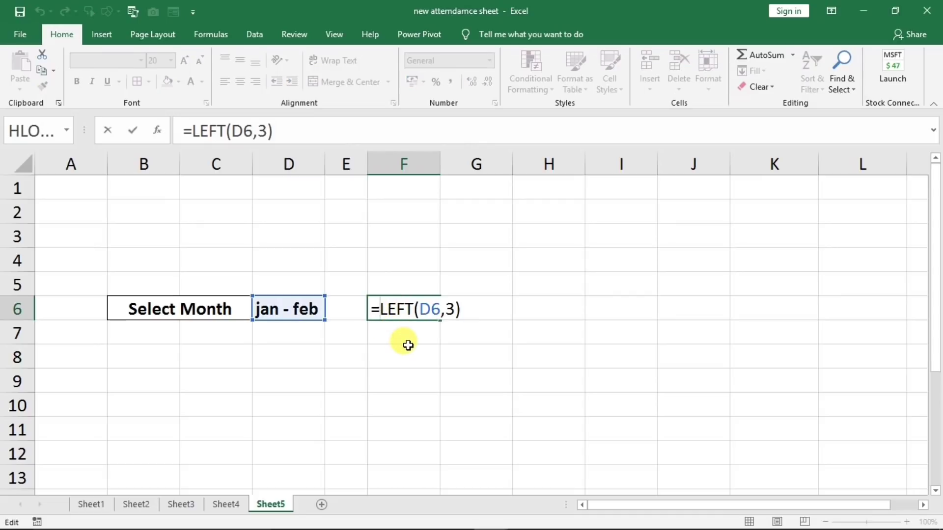
key("Return")
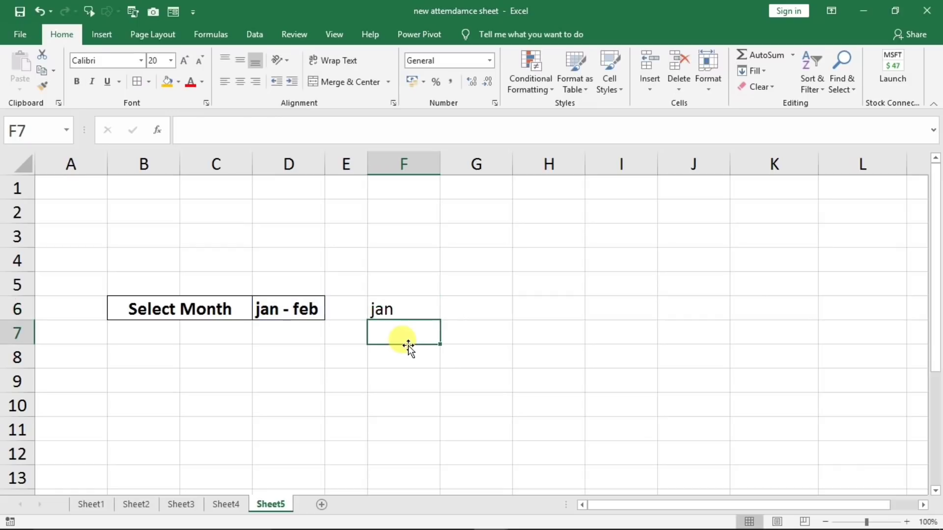
Step: Extend the formula in F6 to =DATEVALUE("10"&LEFT(D6,3)) to turn the month text into a date value
left_click(389, 313)
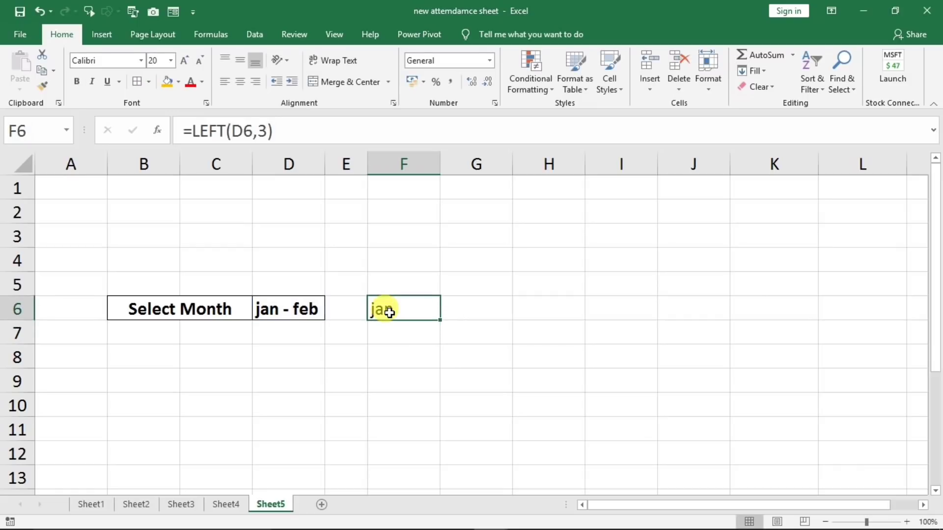
double_click(389, 313)
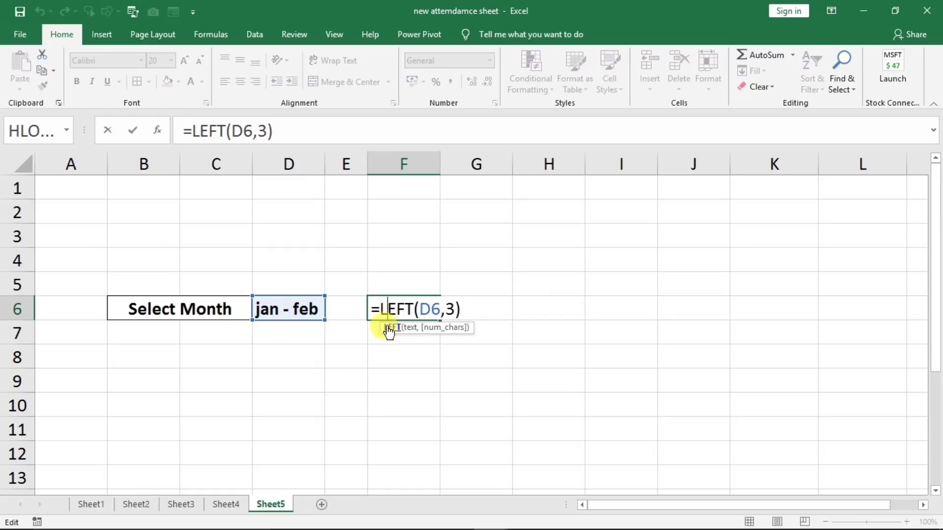
type("datev")
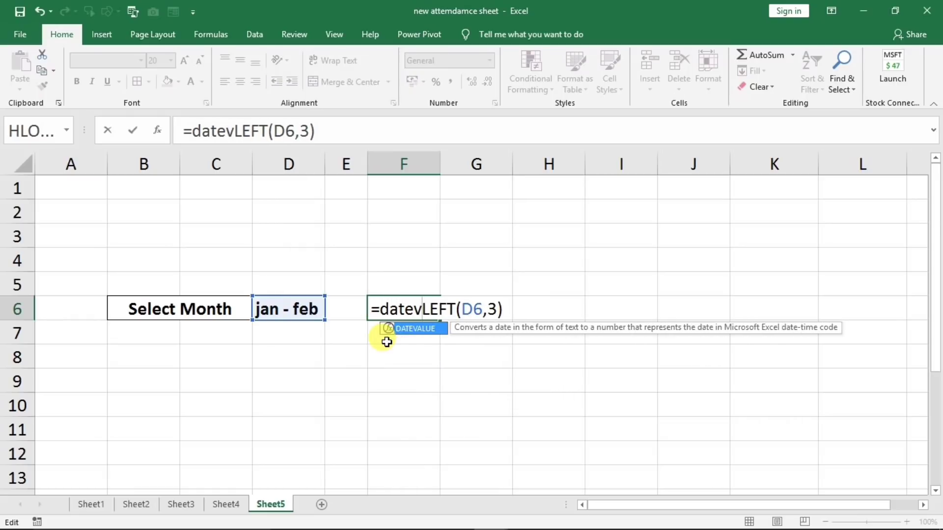
key("Tab")
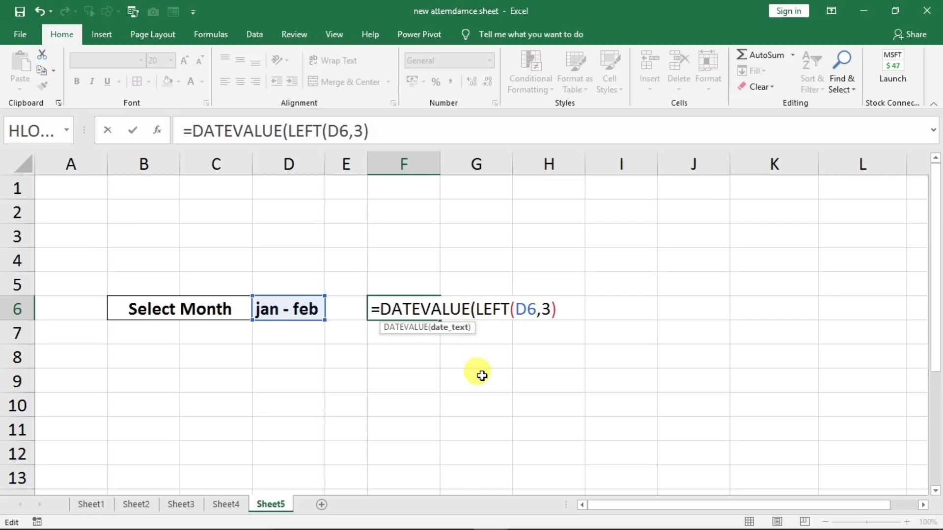
type("\"")
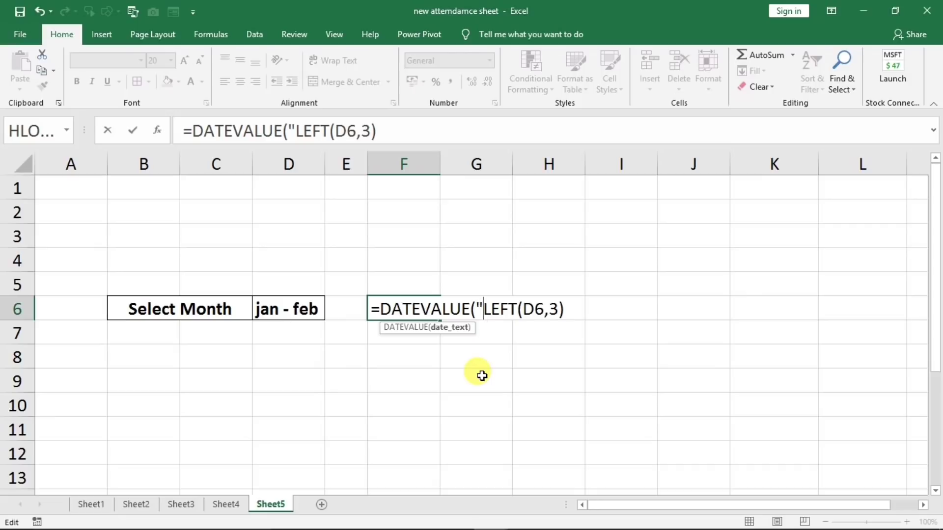
type("10")
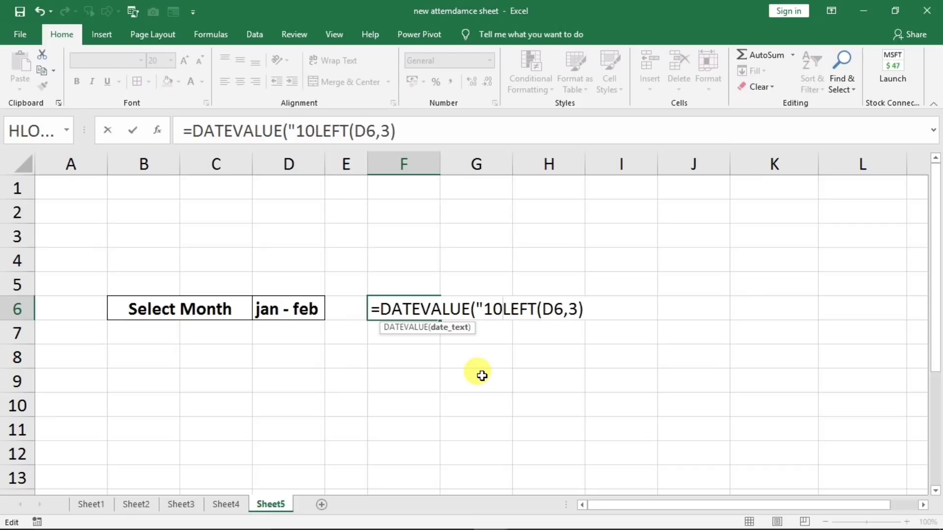
type("\"&")
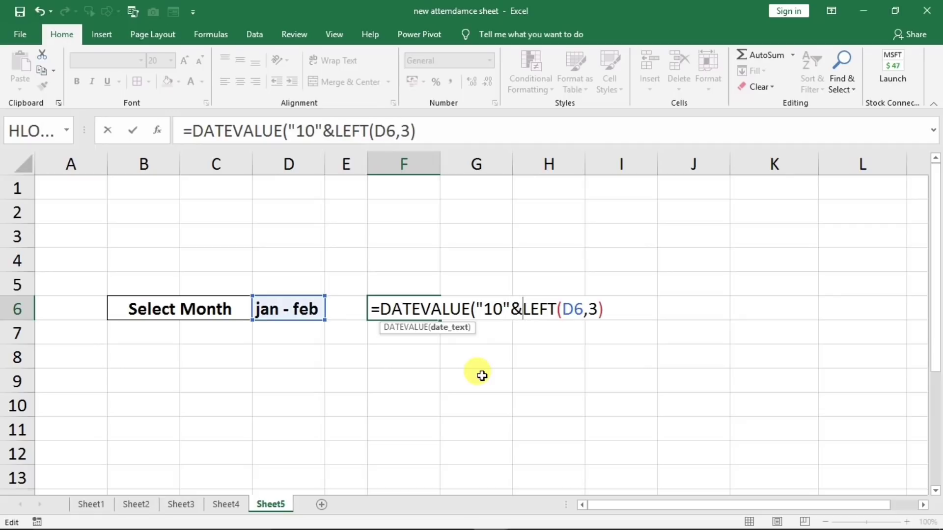
left_click(608, 310)
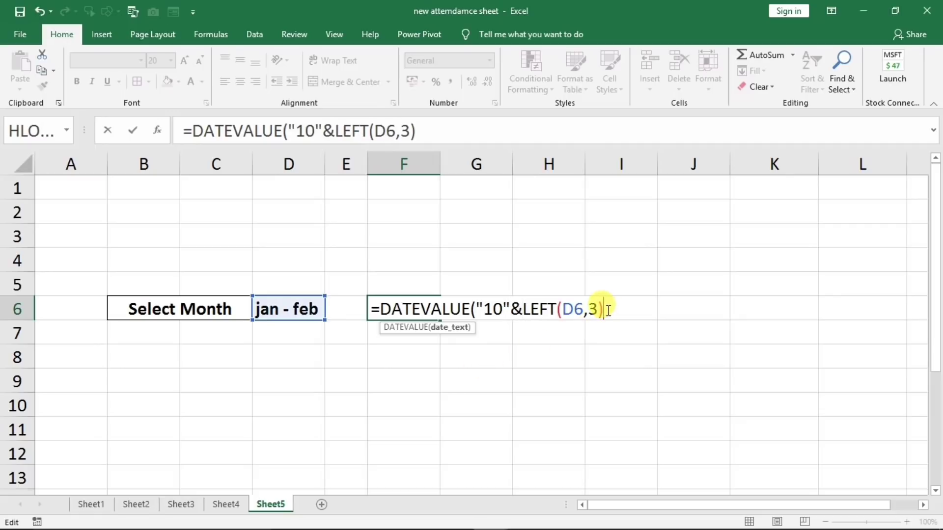
type(")")
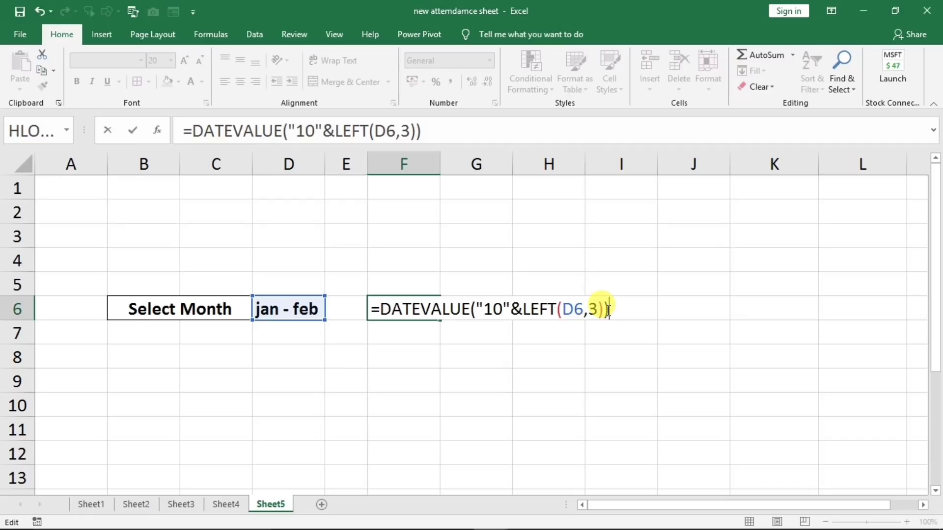
key("Return")
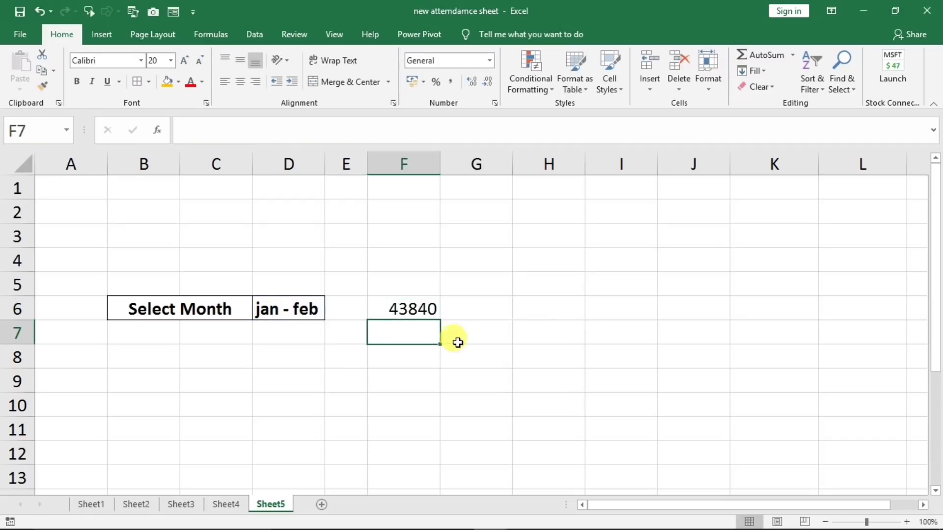
Step: Open the number format settings for cell F6 and choose the Custom category with the dd-mm-yyyy code as starting point
left_click(399, 309)
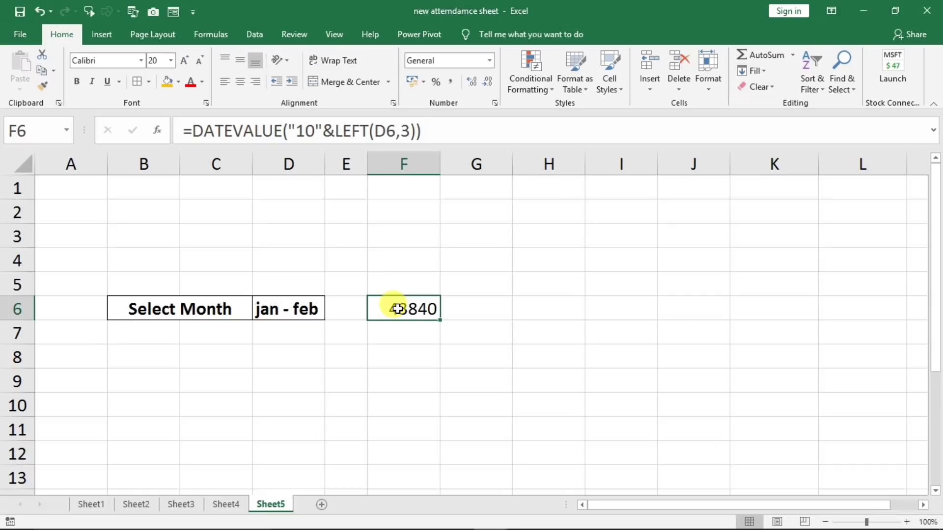
key("ctrl+F1")
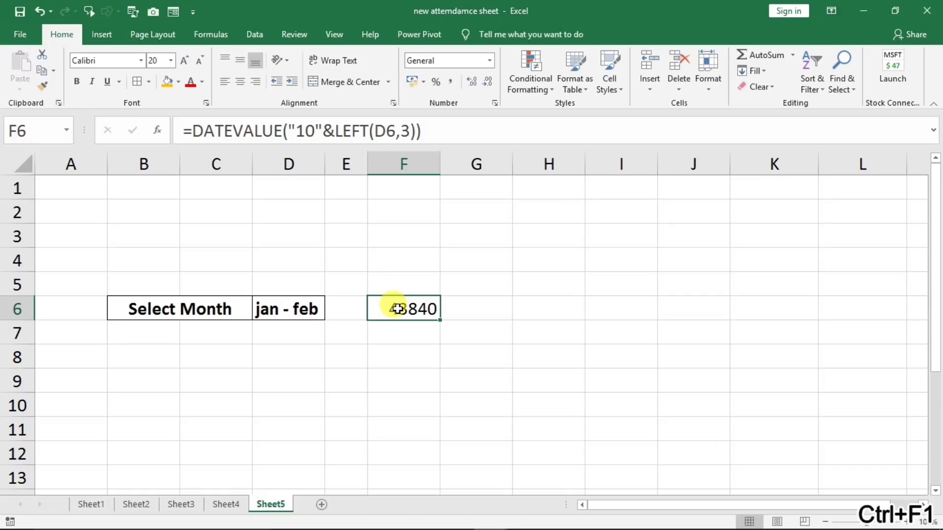
key("ctrl+F1")
key("ctrl+1")
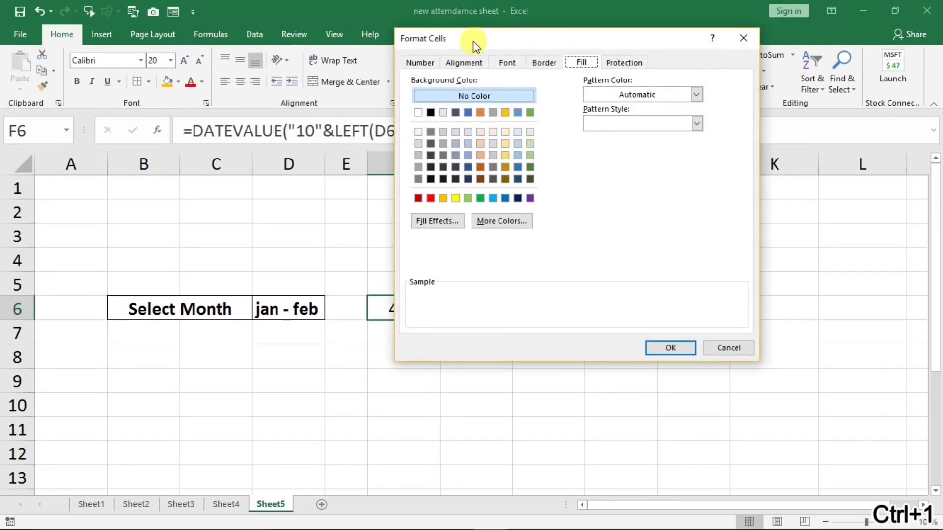
left_click_drag(474, 42, 569, 95)
left_click(515, 116)
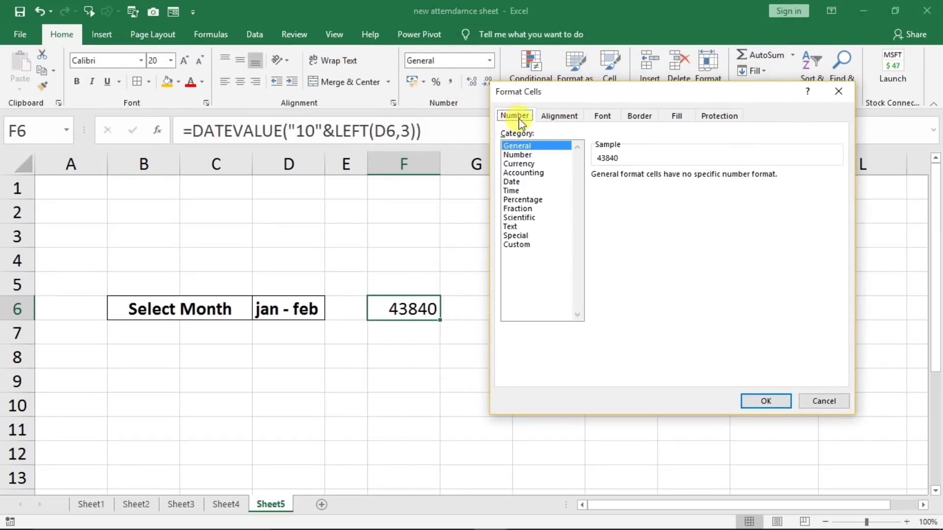
left_click(523, 183)
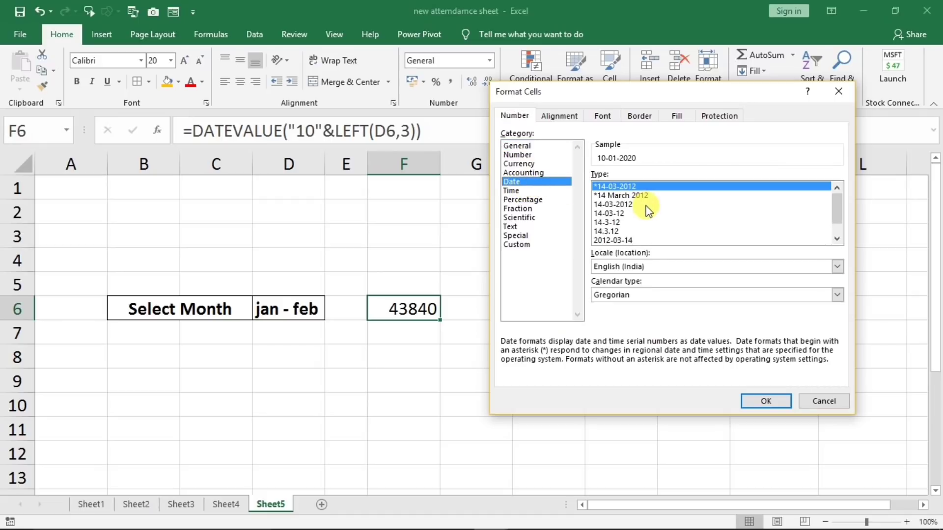
left_click(521, 245)
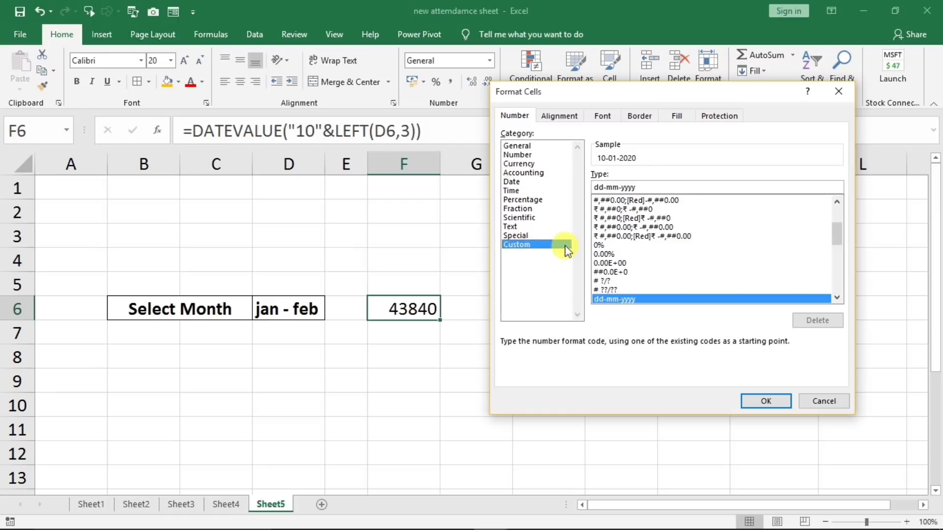
left_click_drag(639, 96, 614, 118)
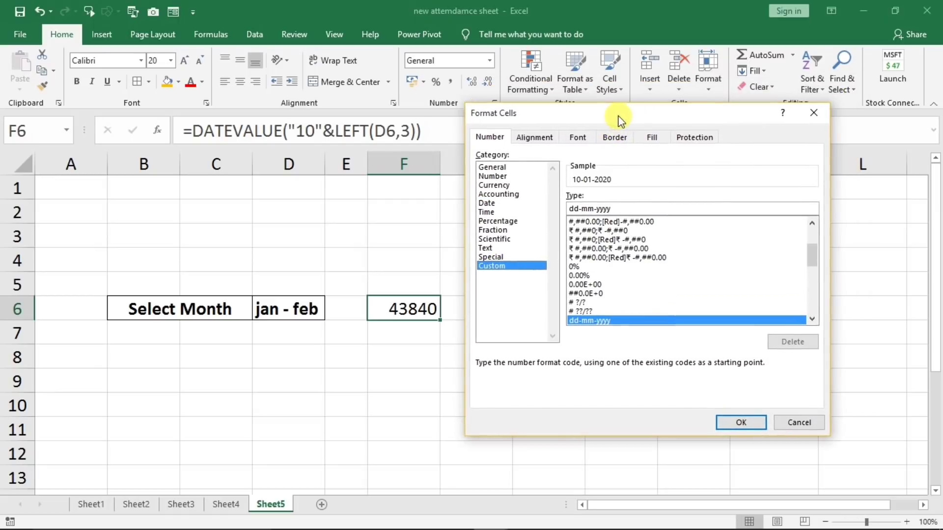
Step: Apply the custom format code dd mmm yyy to cell F6 and widen column F to fit the full date
left_click(622, 209)
key("BackSpace")
key("BackSpace")
key("BackSpace")
key("BackSpace")
key("BackSpace")
key("BackSpace")
key("BackSpace")
key("BackSpace")
key("BackSpace")
key("BackSpace")
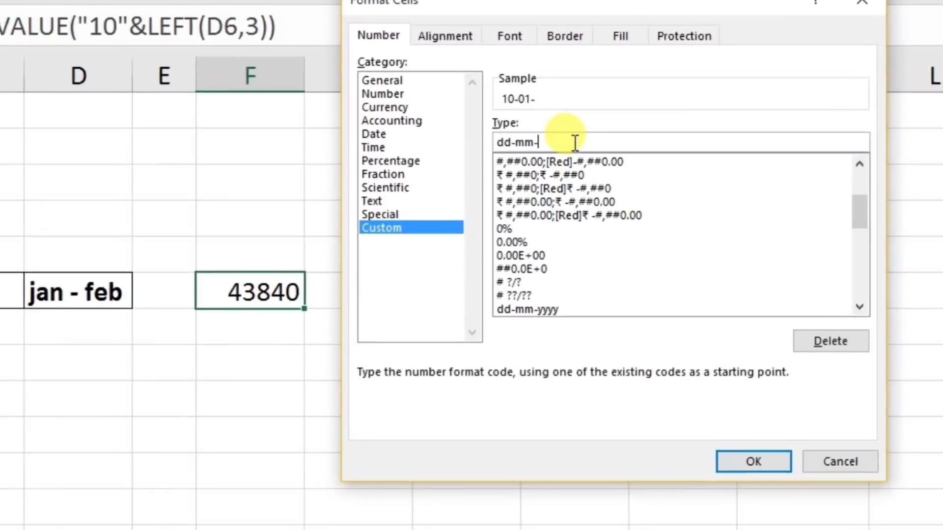
type("dd")
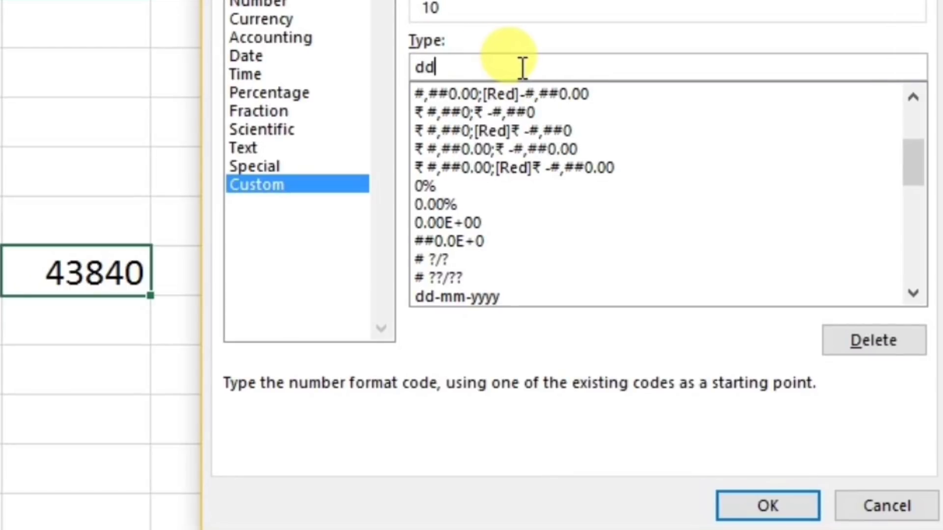
type(" mmm")
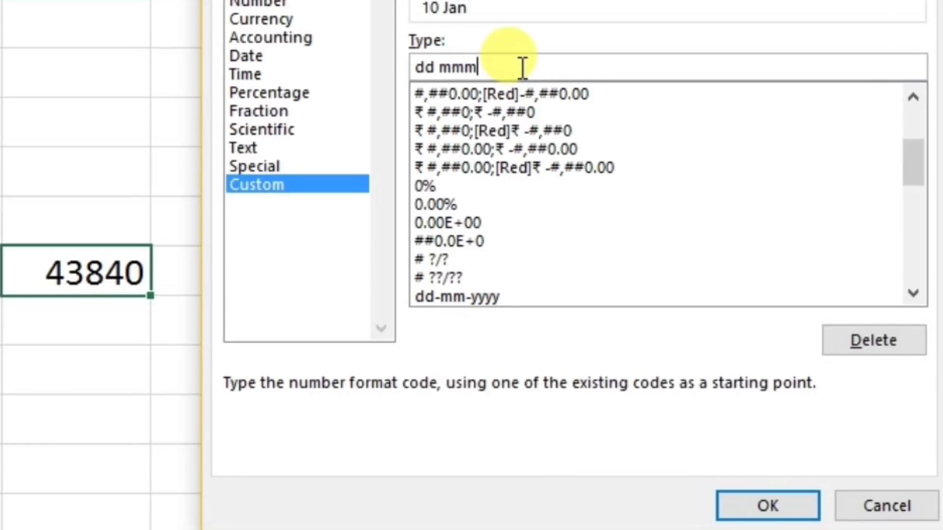
type(" yy")
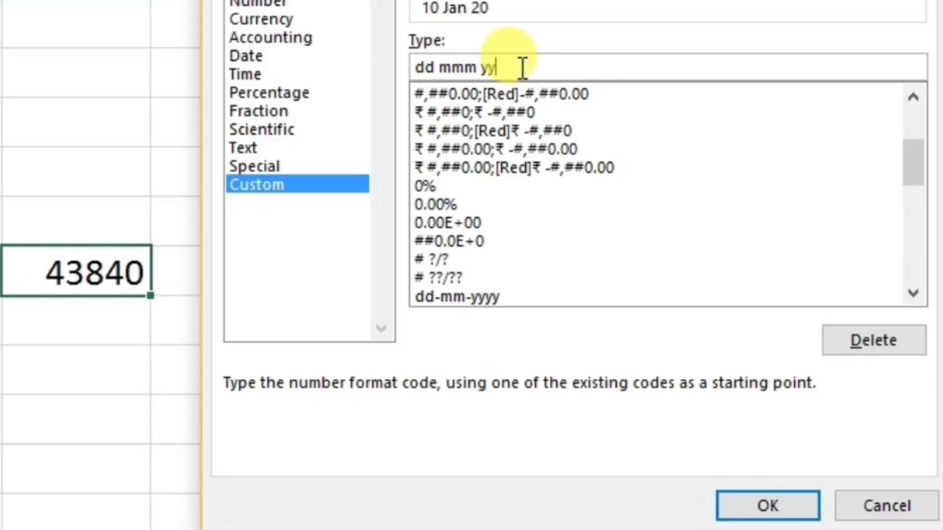
type("y")
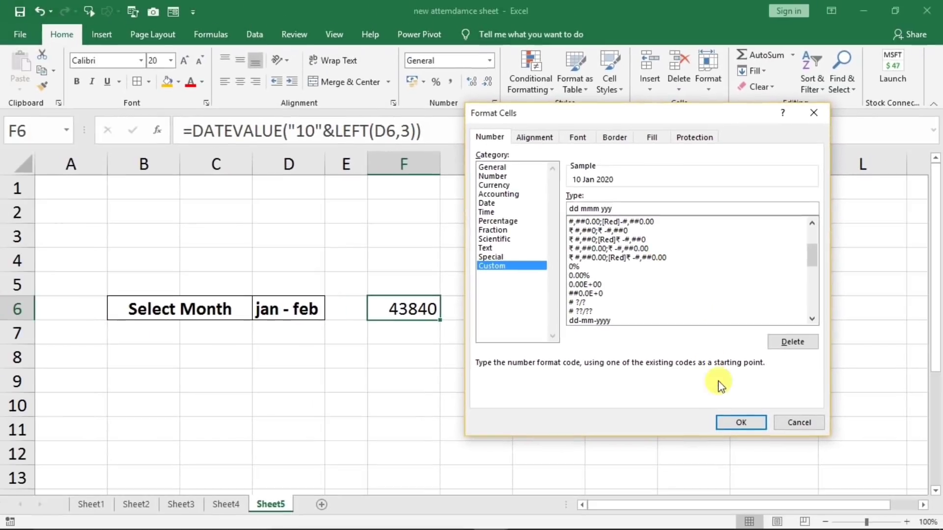
left_click(735, 421)
left_click_drag(440, 163, 481, 164)
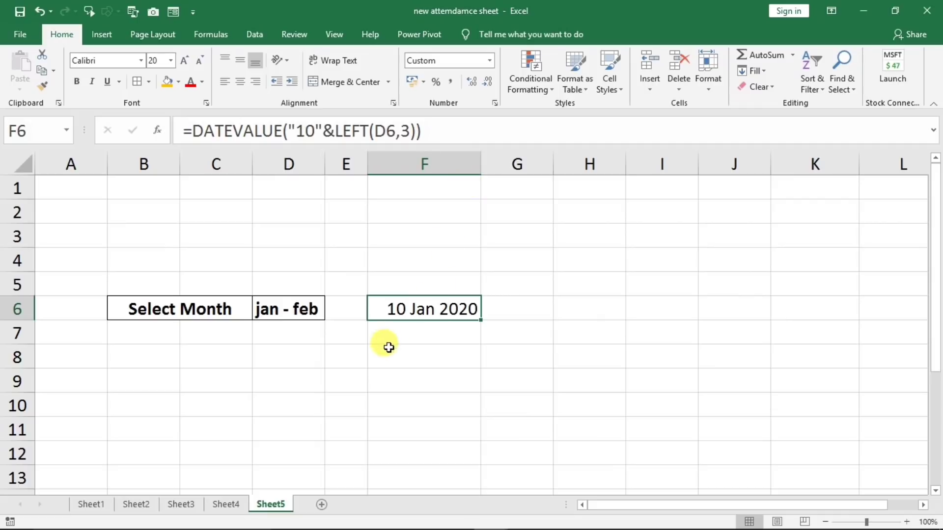
Step: Set the month range in D6 to apr - may to test the date formula in F6
left_click(280, 311)
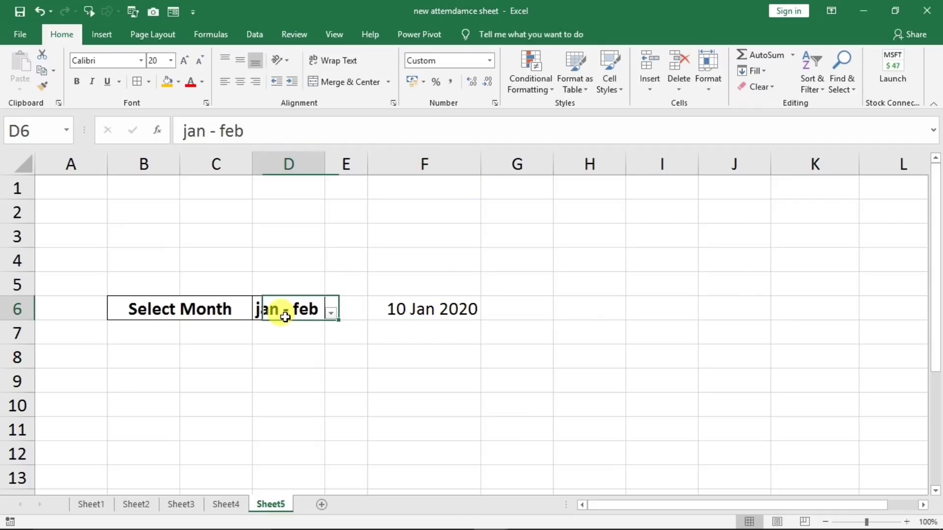
left_click(332, 315)
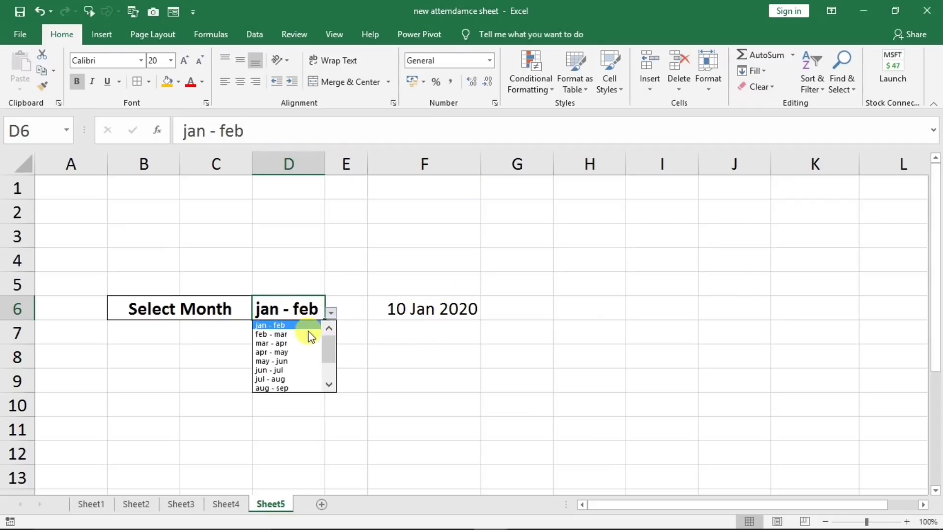
left_click(289, 350)
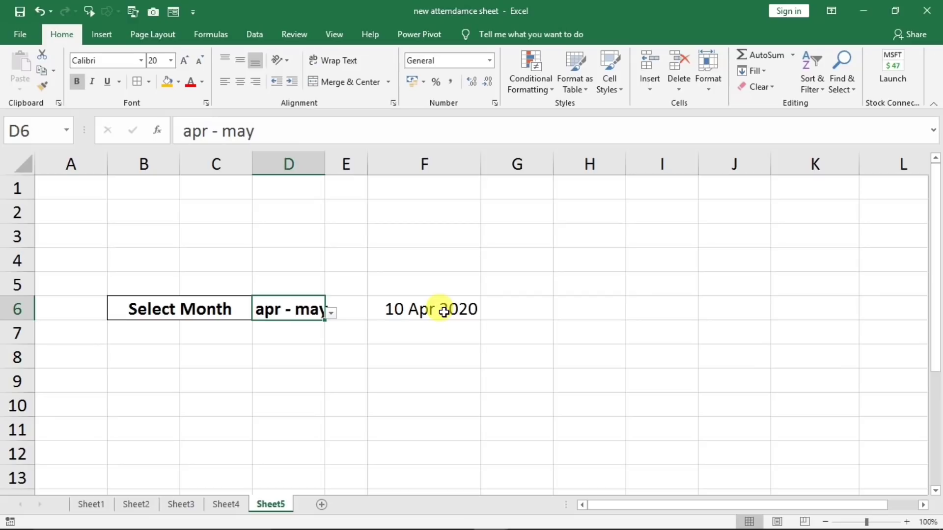
Step: Append a fixed year to the F6 formula, making it =DATEVALUE("10"&LEFT(D6,3)&"2019")
left_click(444, 312)
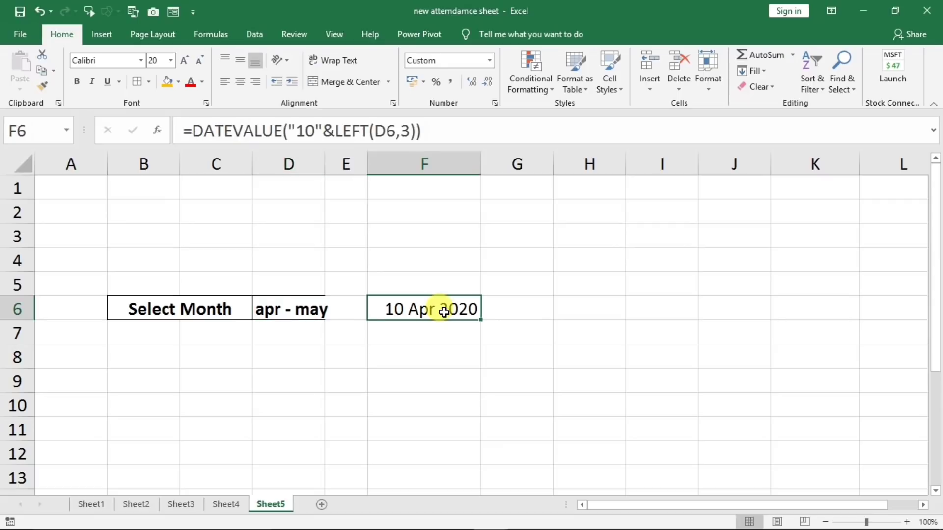
double_click(444, 312)
left_click(501, 313)
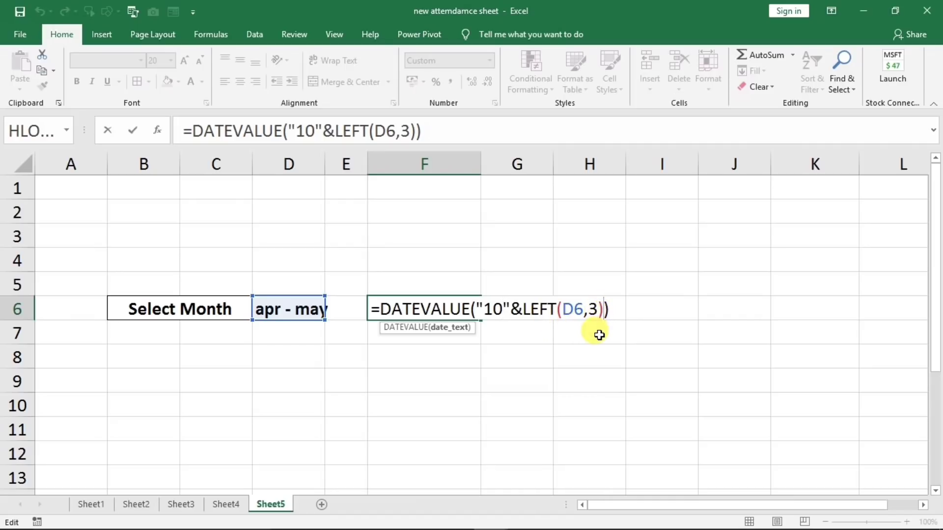
type("&")
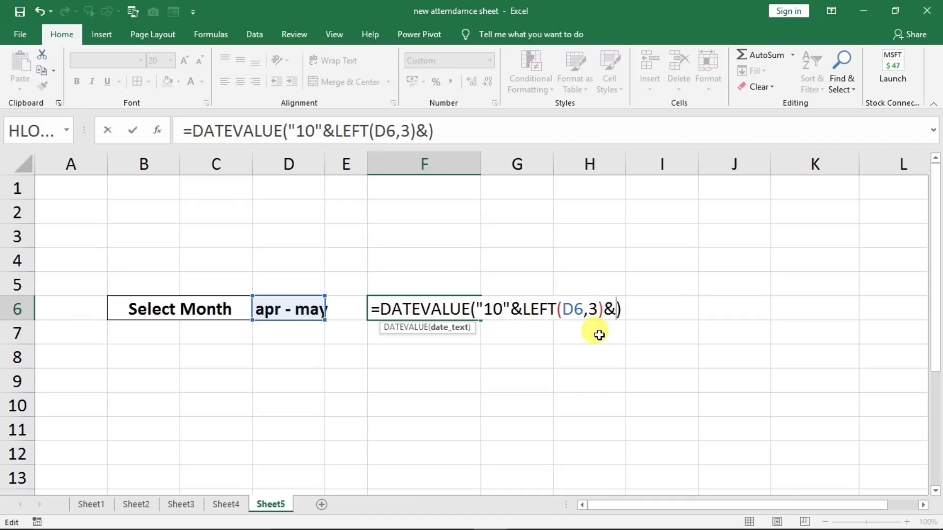
type("\"2019")
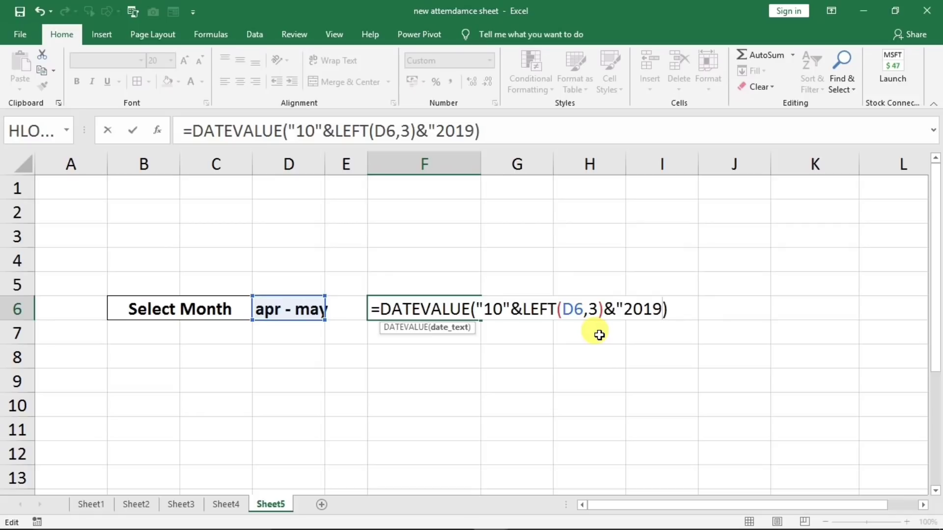
type("\"")
key("Return")
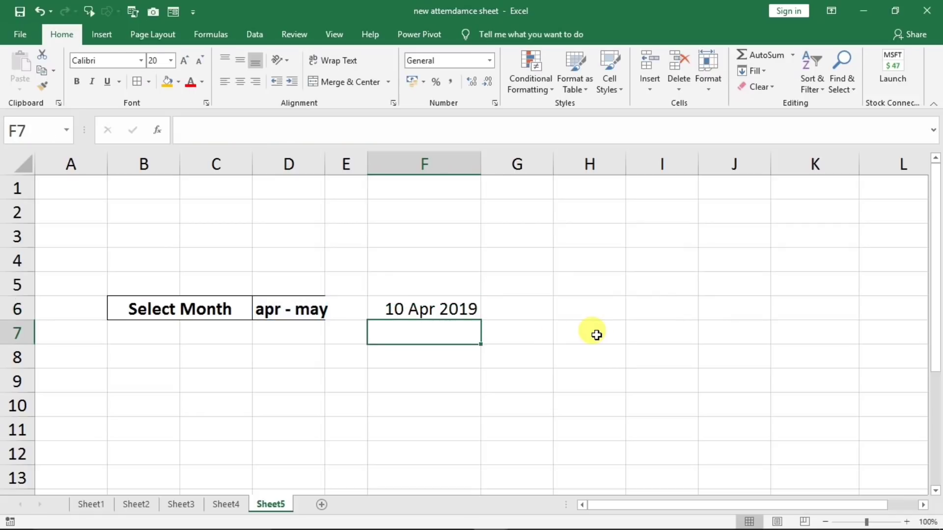
Step: Remove the &"2019" part from the F6 formula, restoring =DATEVALUE("10"&LEFT(D6,3))
left_click(444, 310)
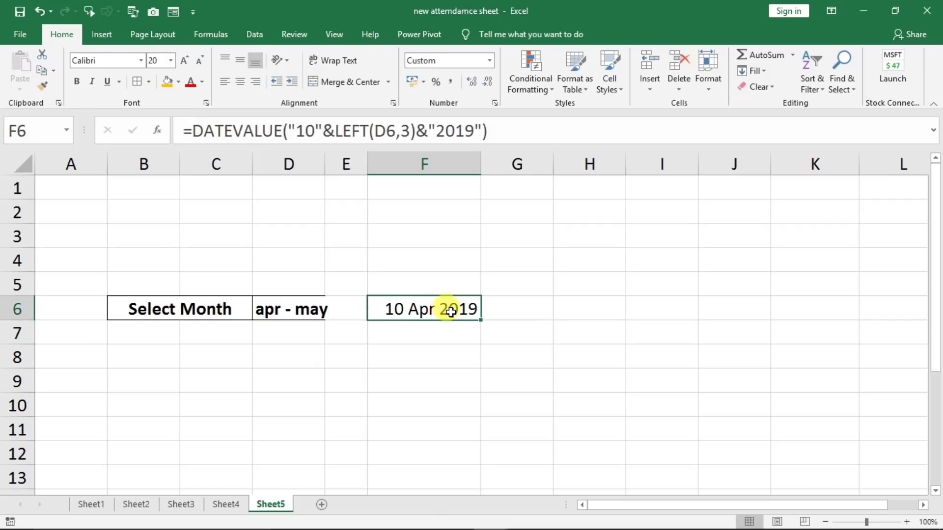
double_click(447, 309)
left_click_drag(608, 313, 669, 315)
key("BackSpace")
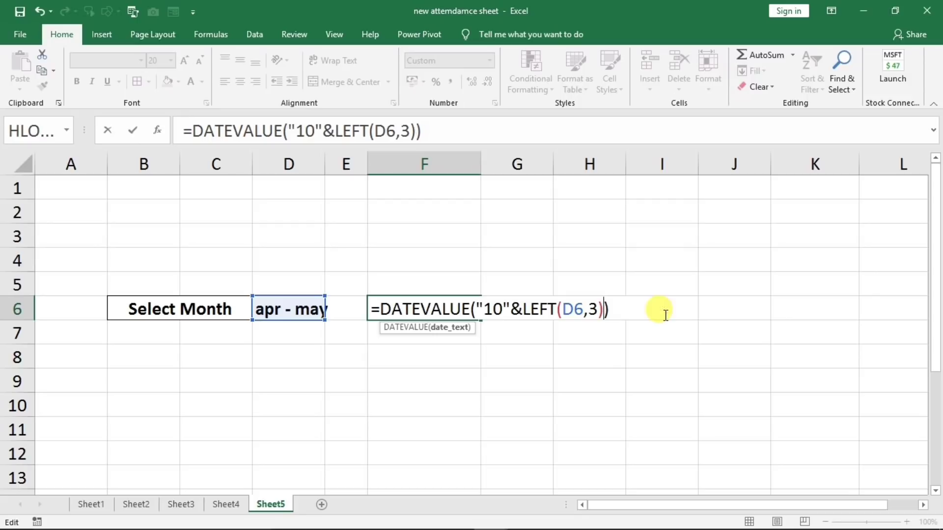
key("Return")
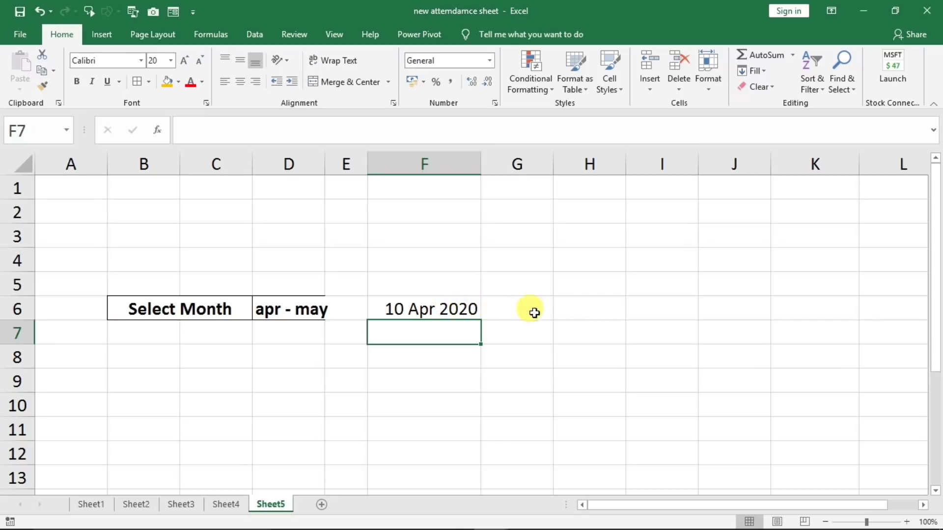
Step: Merge and center the date in F6 across cells F6:H6
left_click_drag(443, 307, 572, 316)
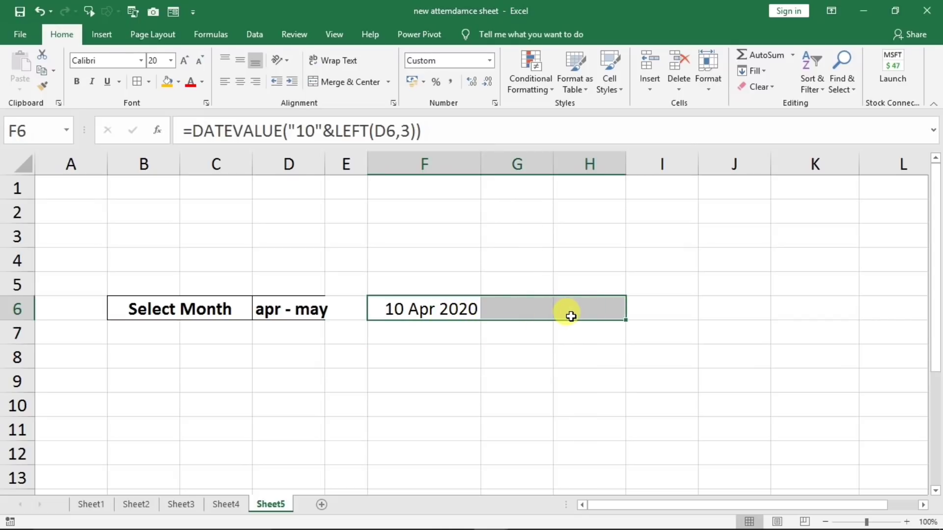
left_click(493, 300)
left_click_drag(463, 311, 562, 309)
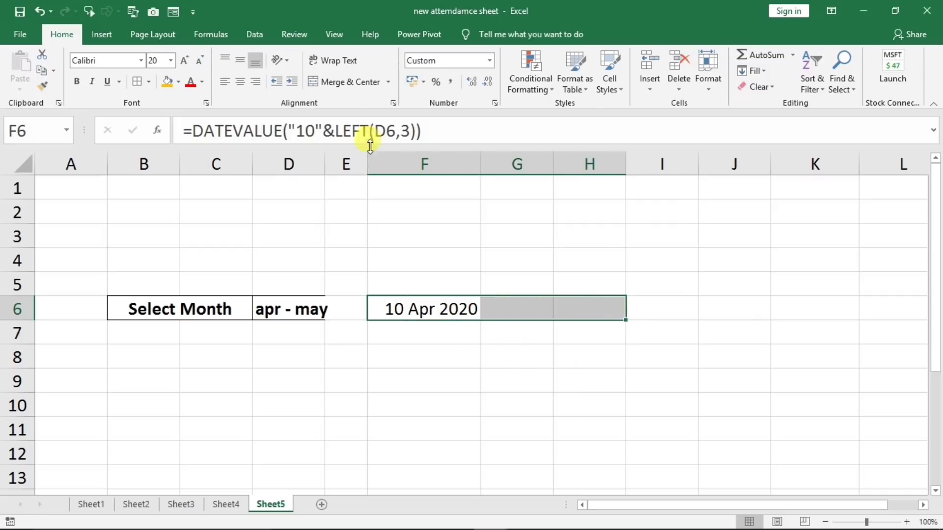
left_click(338, 87)
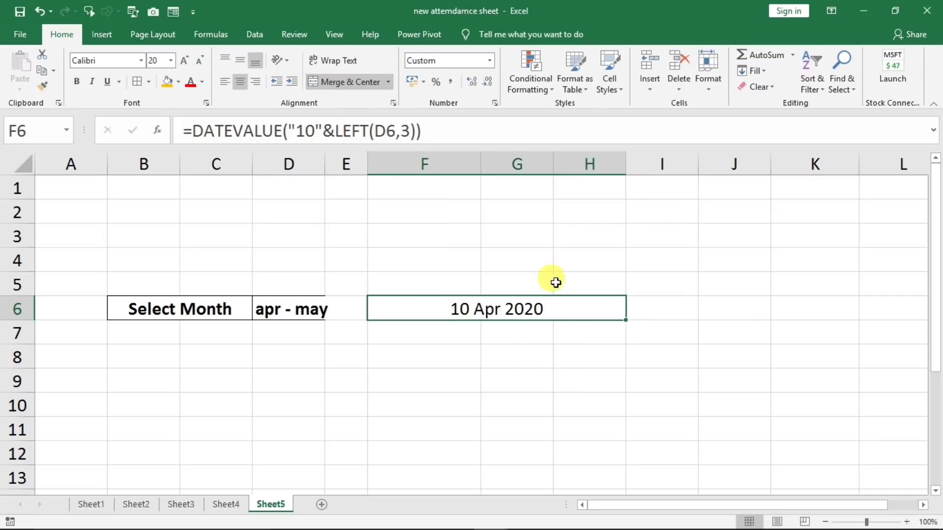
Step: Narrow columns F to H equally and add borders around the merged date cell F6:H6
left_click_drag(442, 169, 552, 164)
left_click_drag(552, 165, 533, 164)
left_click(504, 309)
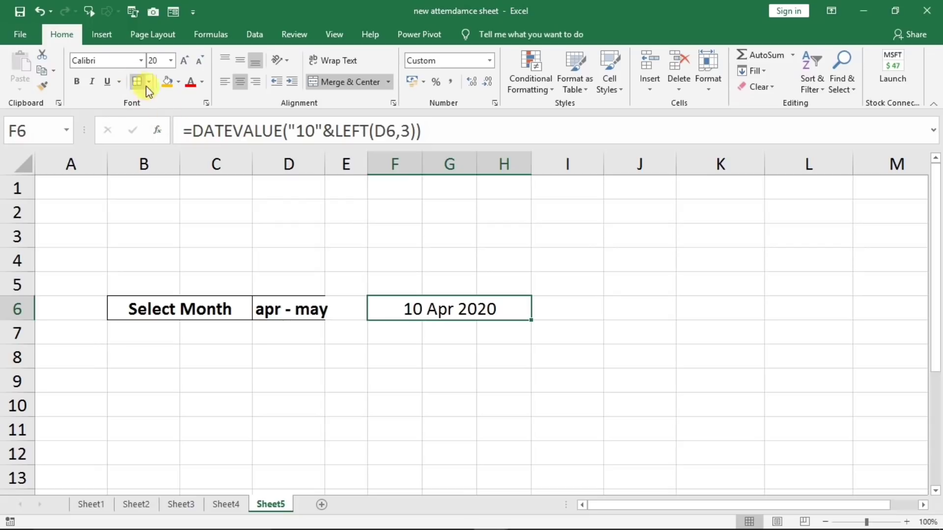
left_click(616, 307)
Step: Enter the label TO in cell I6, directly after the start date
left_click(553, 307)
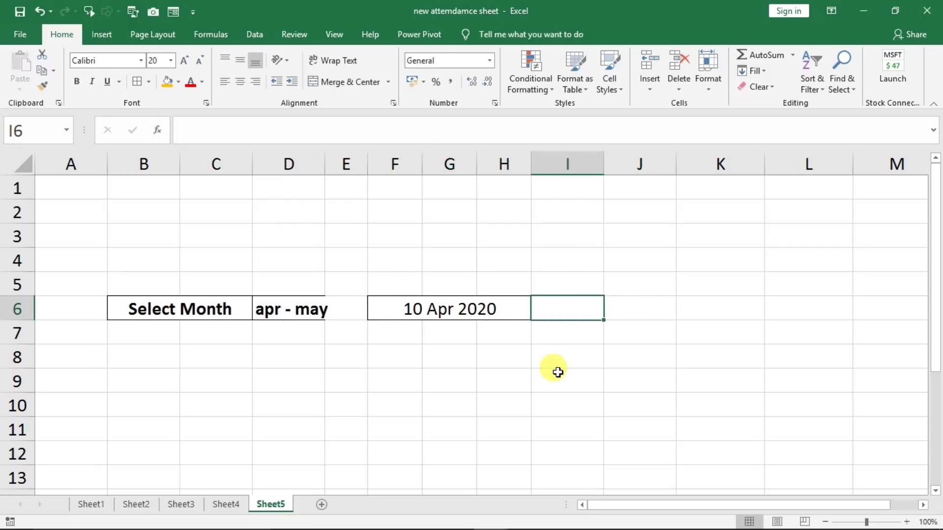
type("TO")
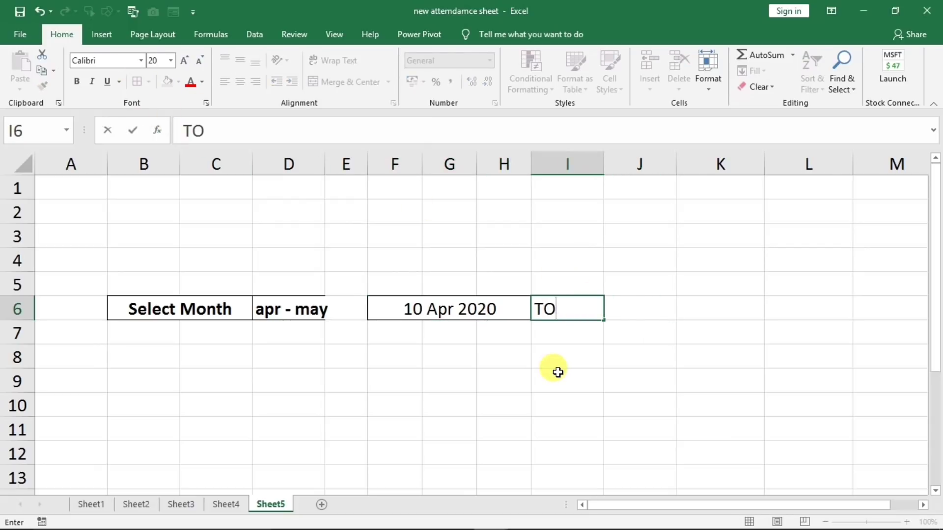
left_click(616, 310)
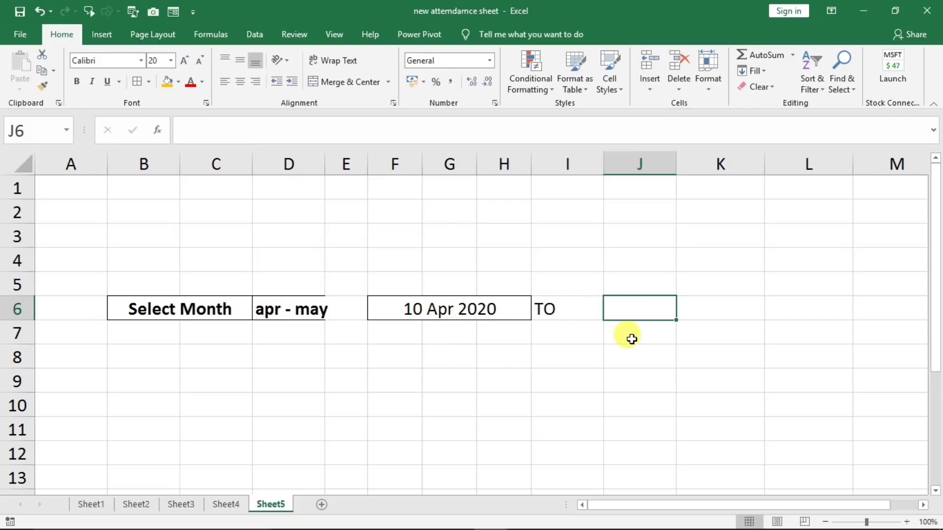
Step: Enter the formula =EDATE(F6,1) in cell J6 to calculate the end date one month after the start date
type("=ed")
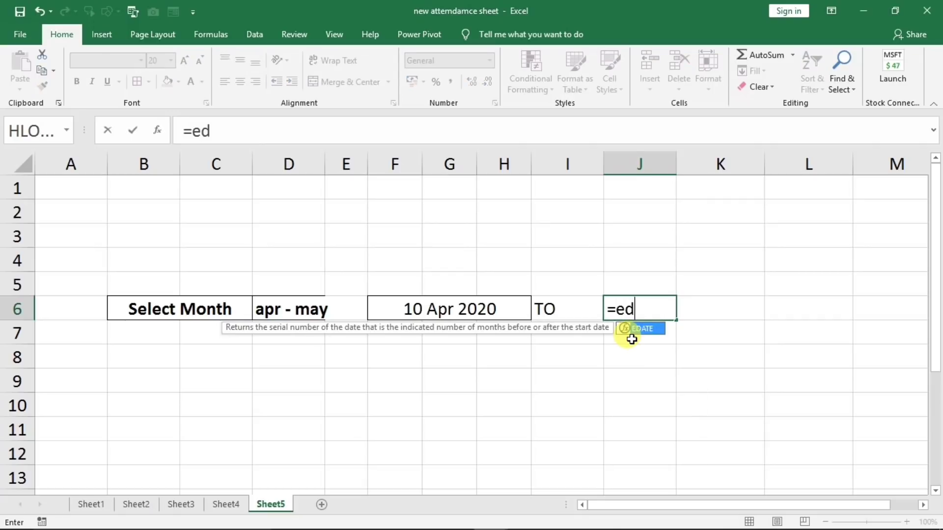
type("ate(")
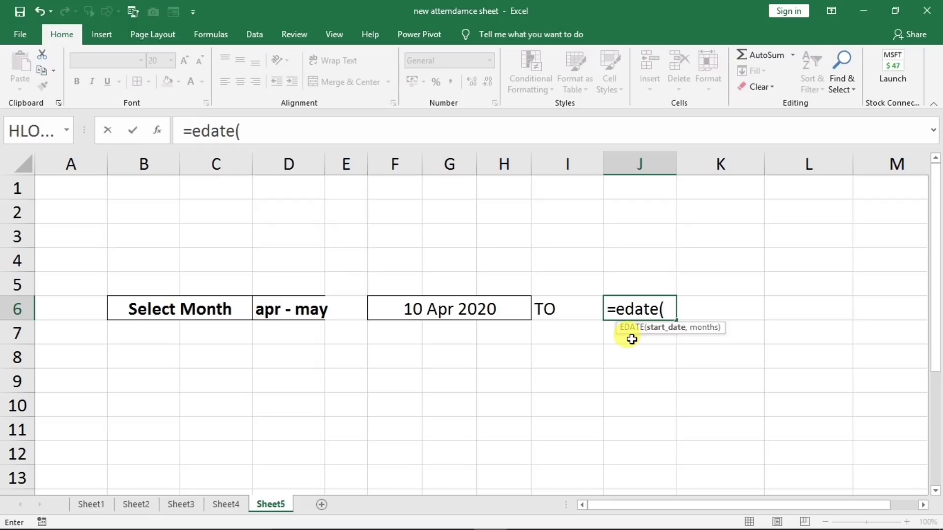
left_click(446, 310)
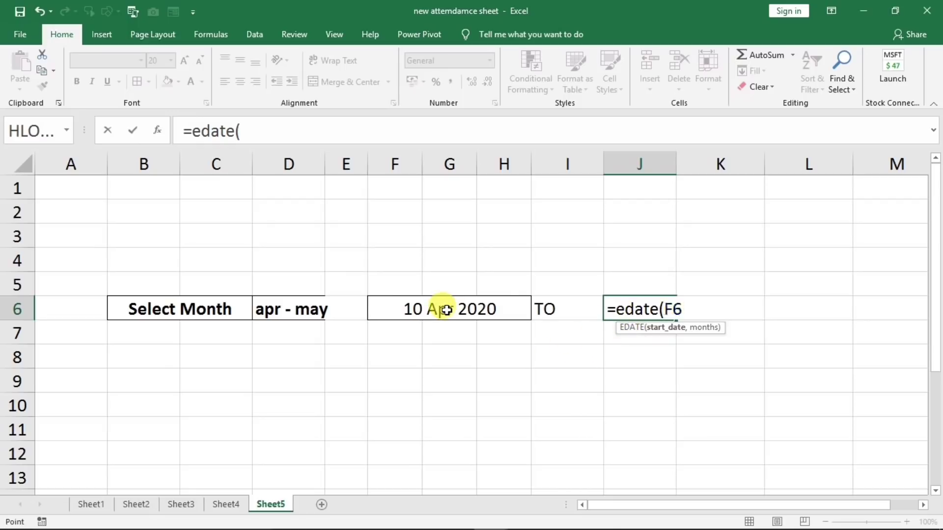
type(",")
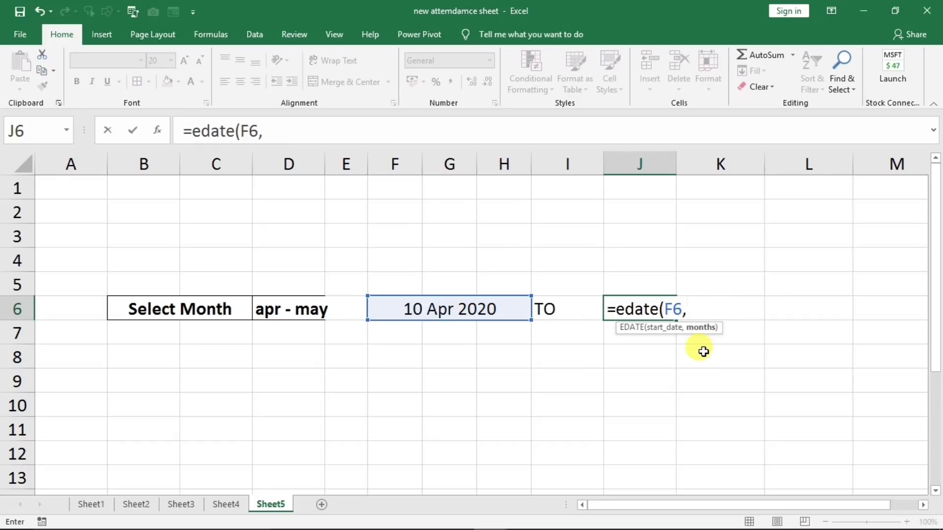
type("1")
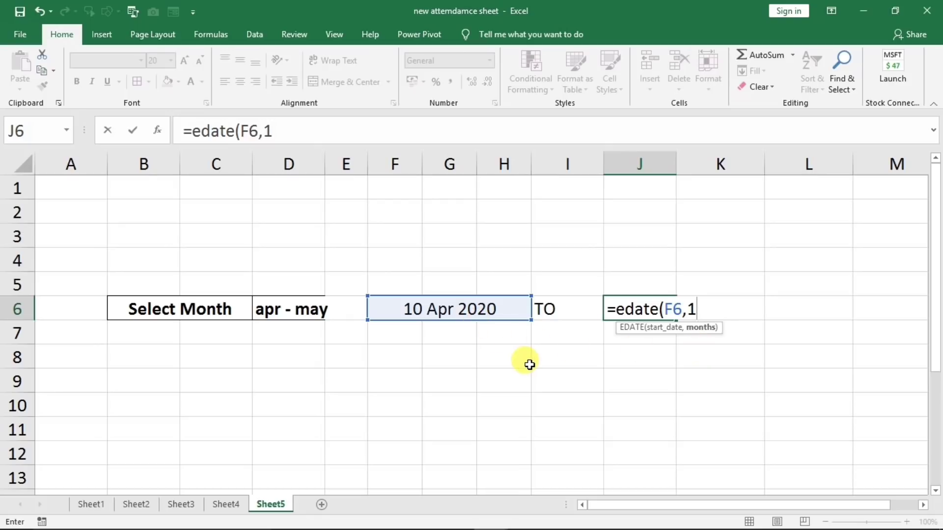
type(")")
key("Return")
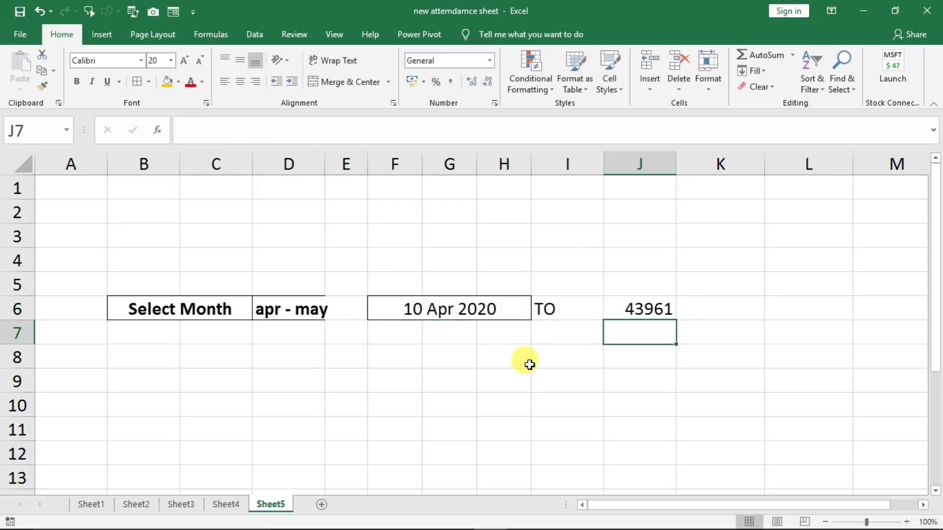
Step: Copy the formatting of the merged start date in F6 onto the end date in J6
left_click(659, 311)
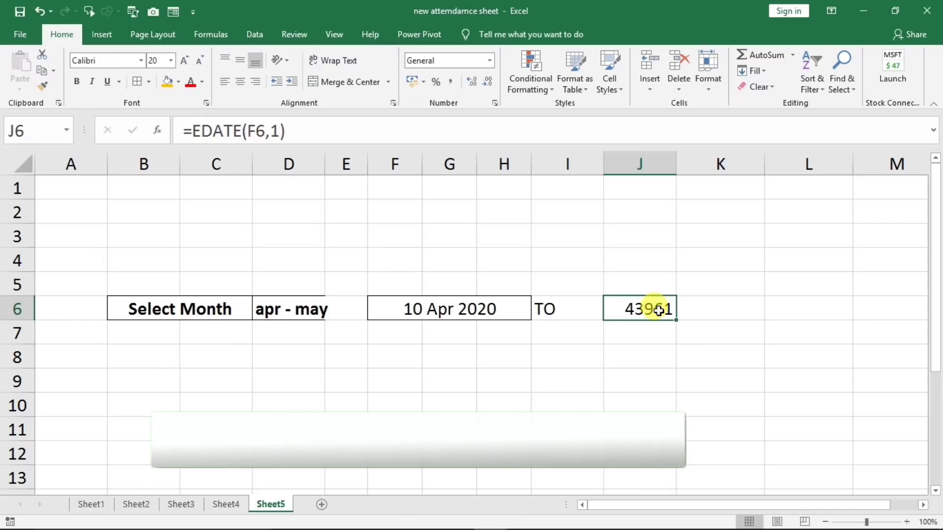
left_click(433, 308)
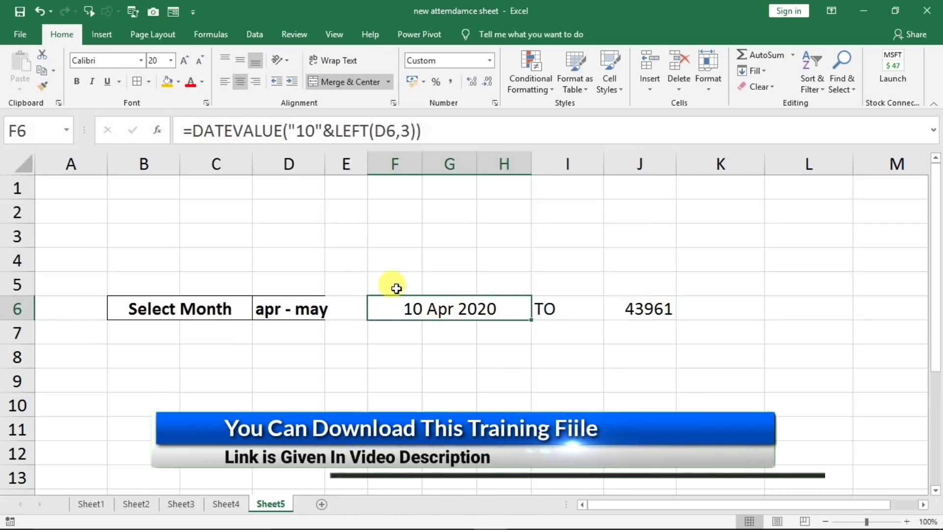
left_click(43, 88)
left_click(636, 307)
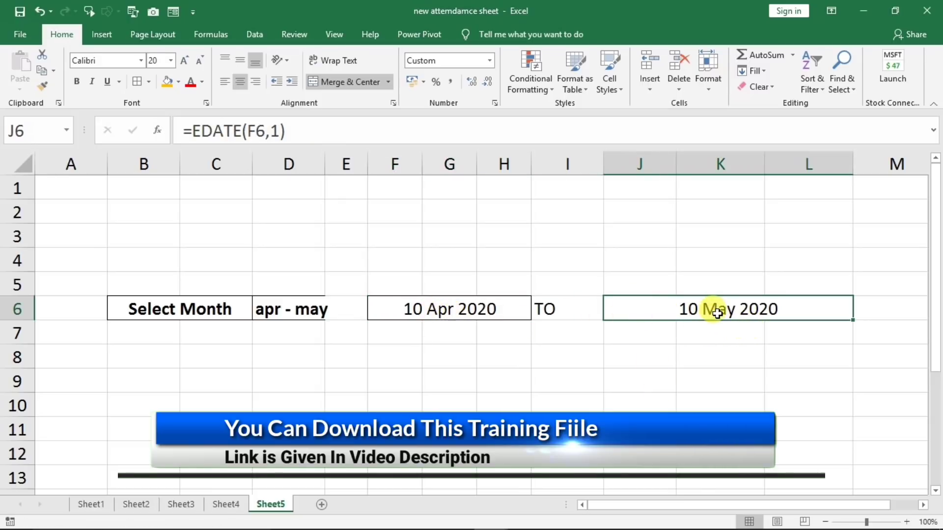
Step: Choose the month range jul - aug in cell D6
left_click(275, 308)
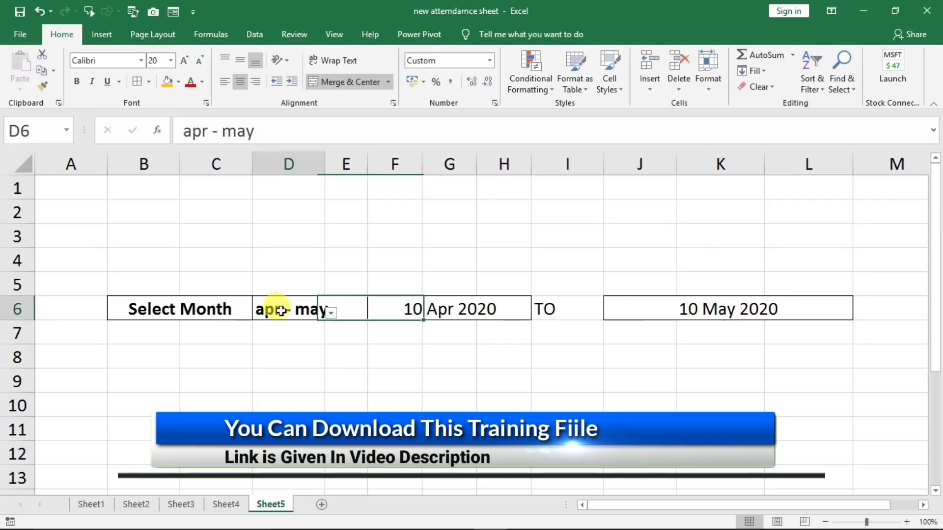
left_click(332, 313)
left_click(309, 352)
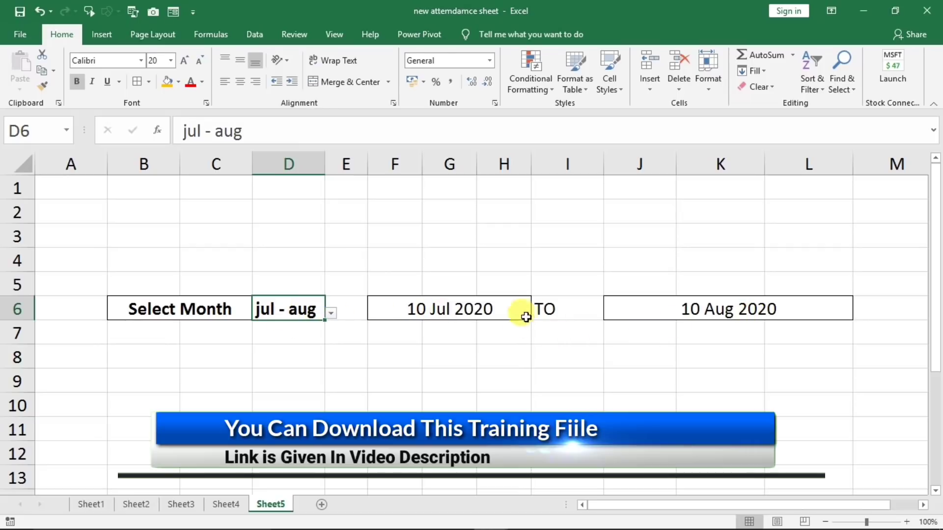
Step: Narrow column I to fit the TO label and shrink columns J to L equally around the end date
left_click_drag(604, 167, 576, 169)
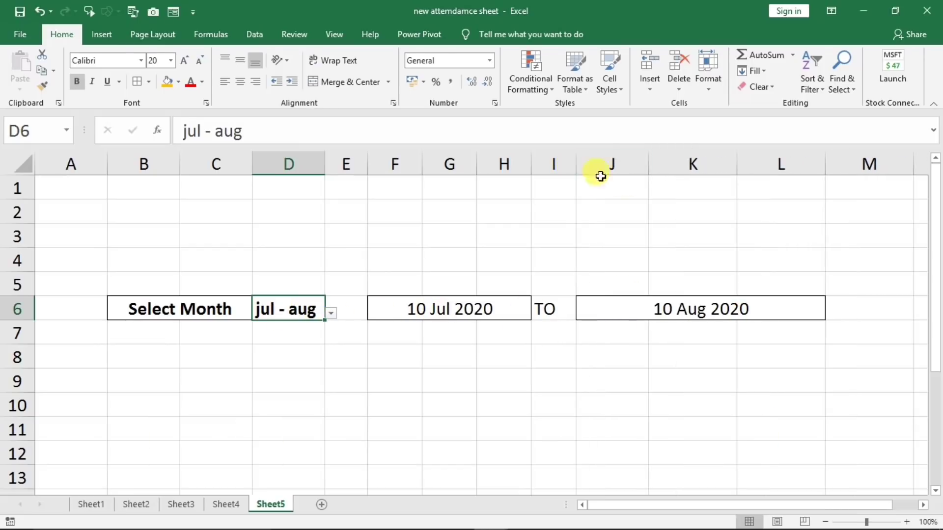
left_click_drag(774, 167, 618, 163)
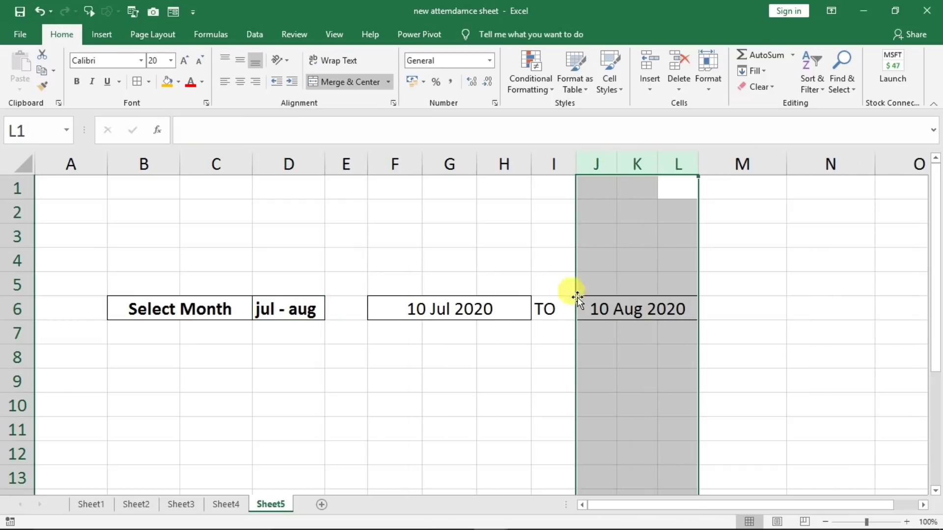
left_click(558, 304)
Step: Fill the start date F6 and end date J6 with gold and make both dates bold
left_click(496, 308)
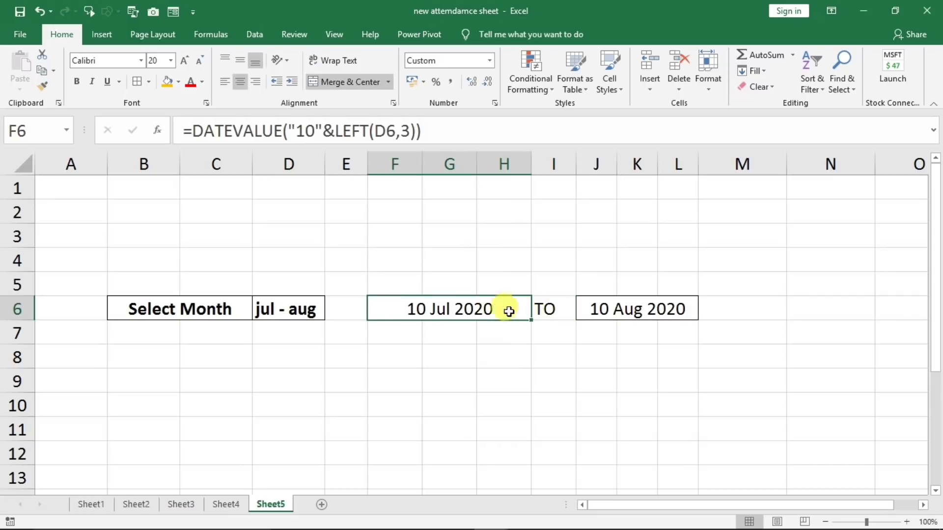
left_click(608, 314, "ctrl")
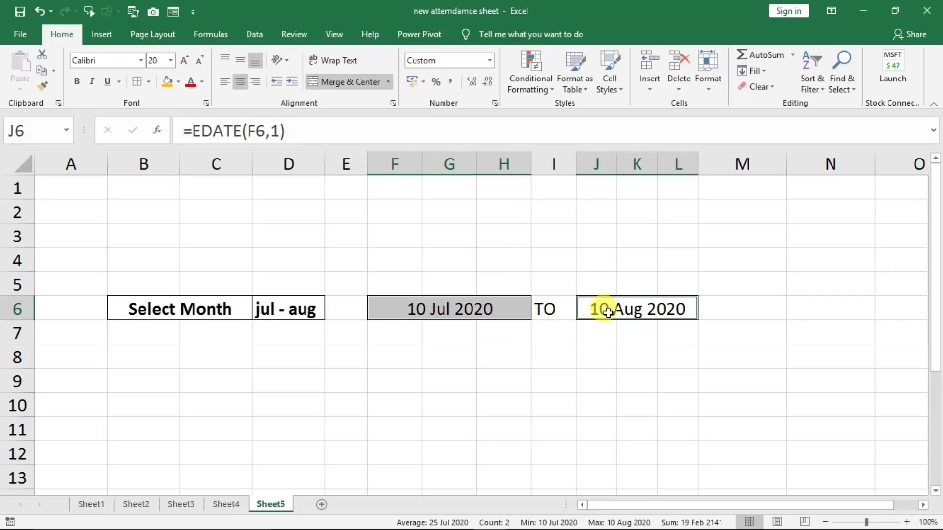
left_click(168, 86)
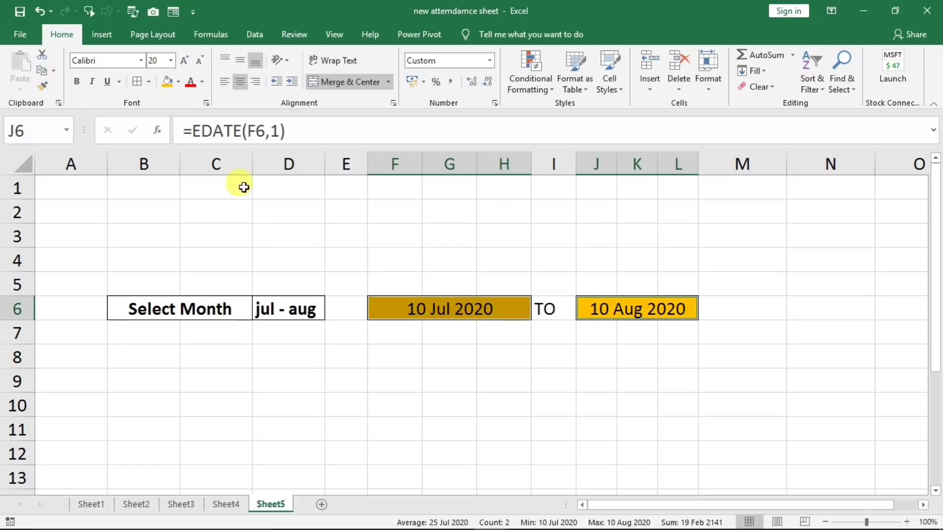
left_click(77, 81)
left_click(479, 259)
Step: Center the TO label in I6 and narrow columns F to H equally around the start date
left_click(543, 310)
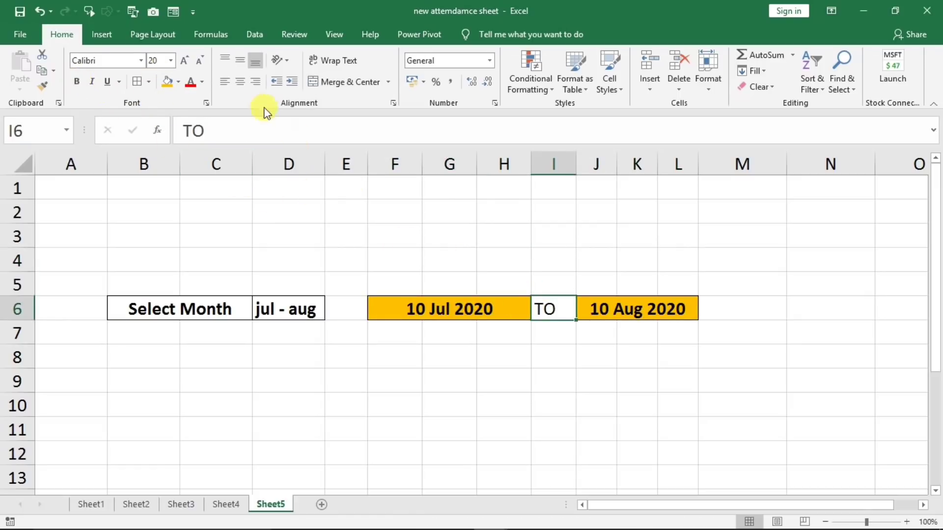
left_click(242, 83)
left_click(482, 305)
left_click(522, 362)
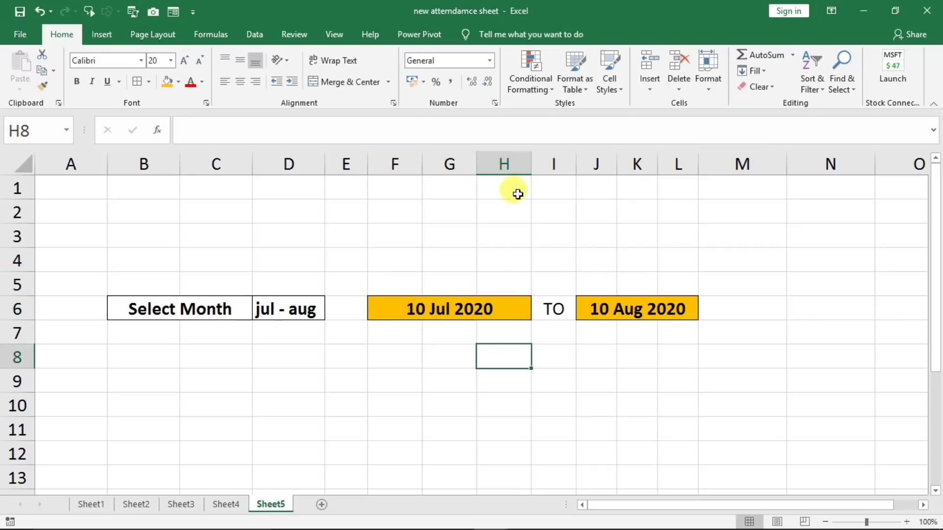
left_click_drag(492, 159, 406, 157)
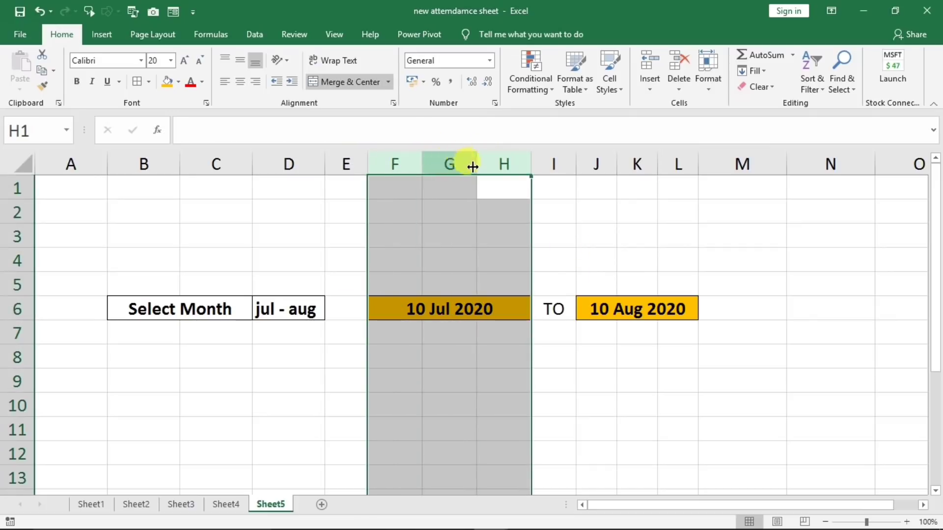
left_click_drag(473, 160, 455, 165)
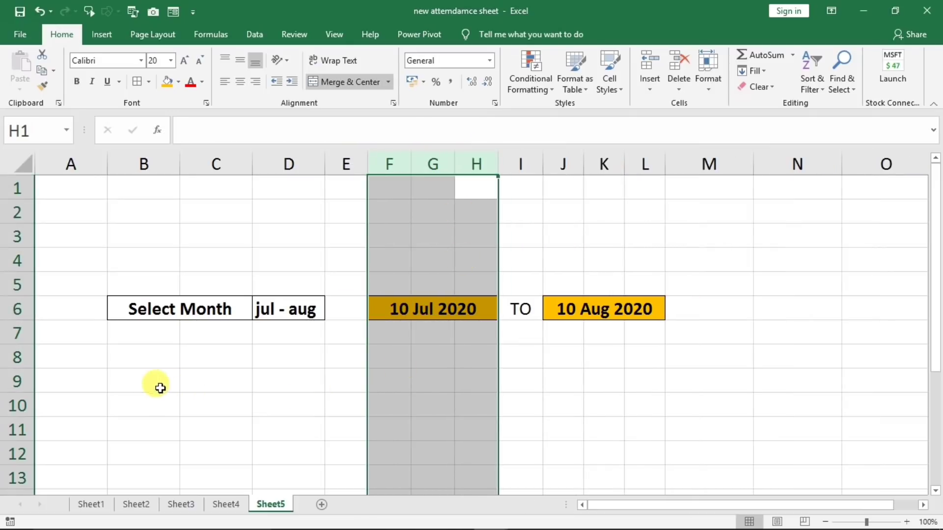
Step: Merge and center cells B9:D9 and enter the heading Emp Detail
left_click(145, 382)
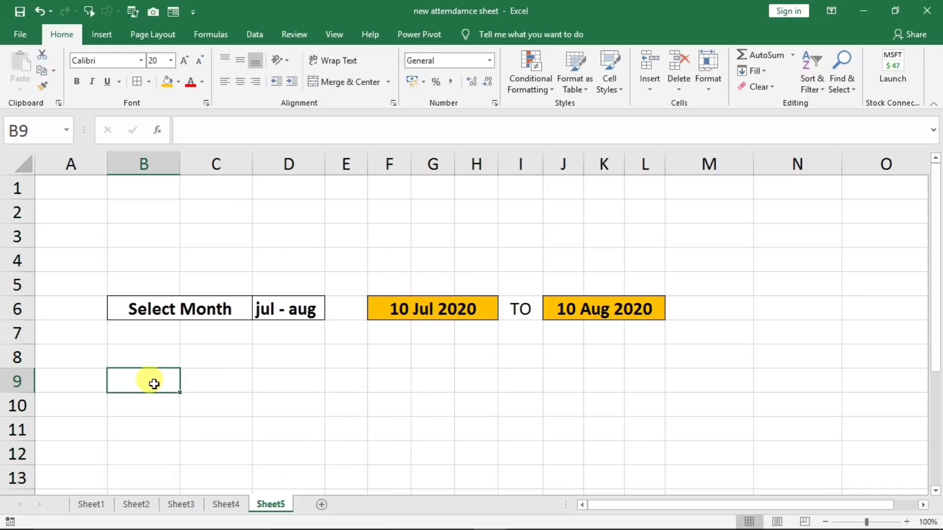
left_click_drag(154, 385, 261, 379)
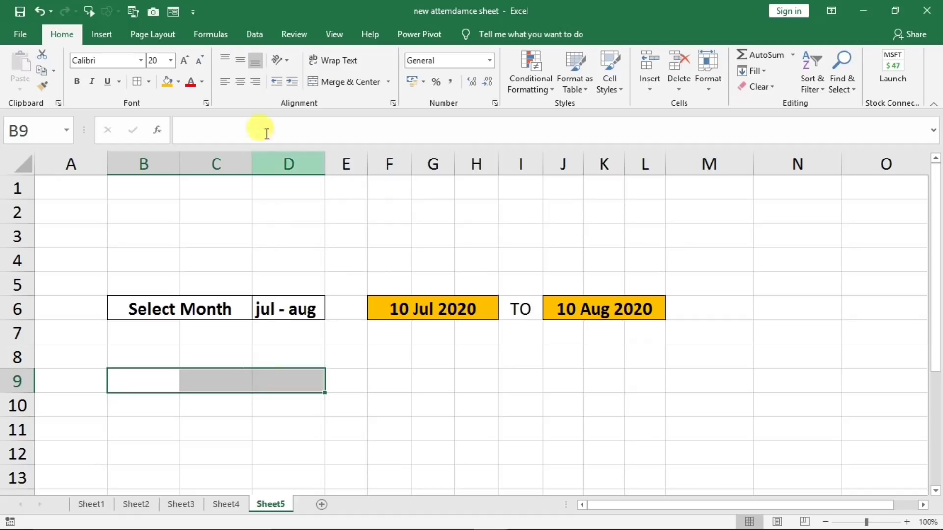
left_click(339, 84)
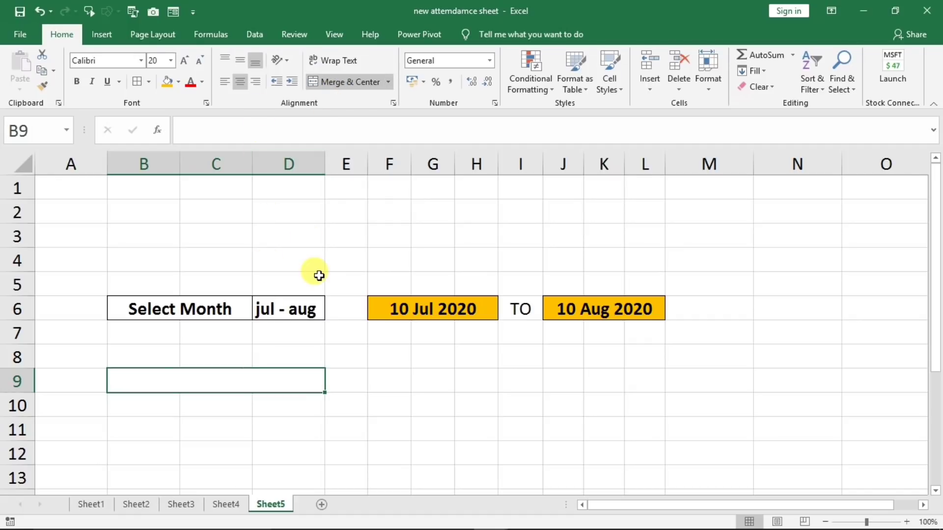
type("Emp D")
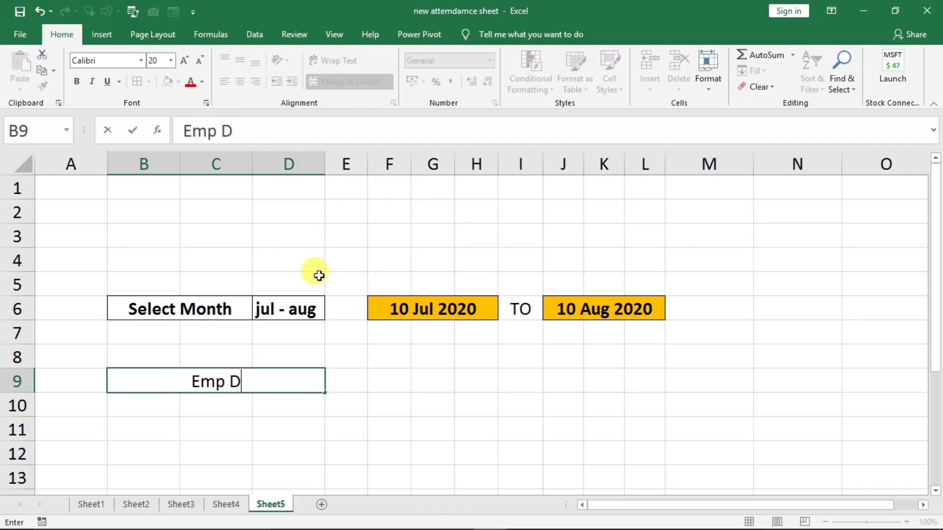
type("etail")
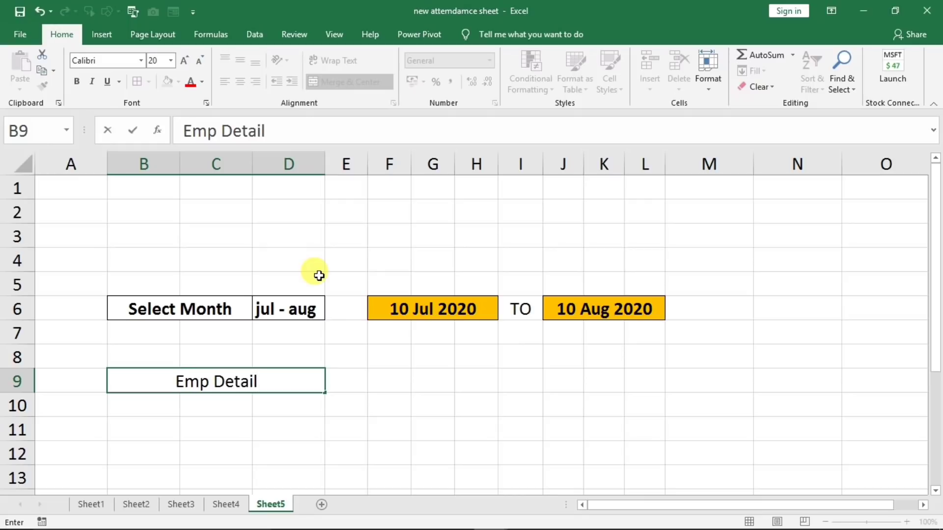
Step: Enter the column headers Emp ID, Name and Post in cells B10, C10 and D10
left_click(148, 403)
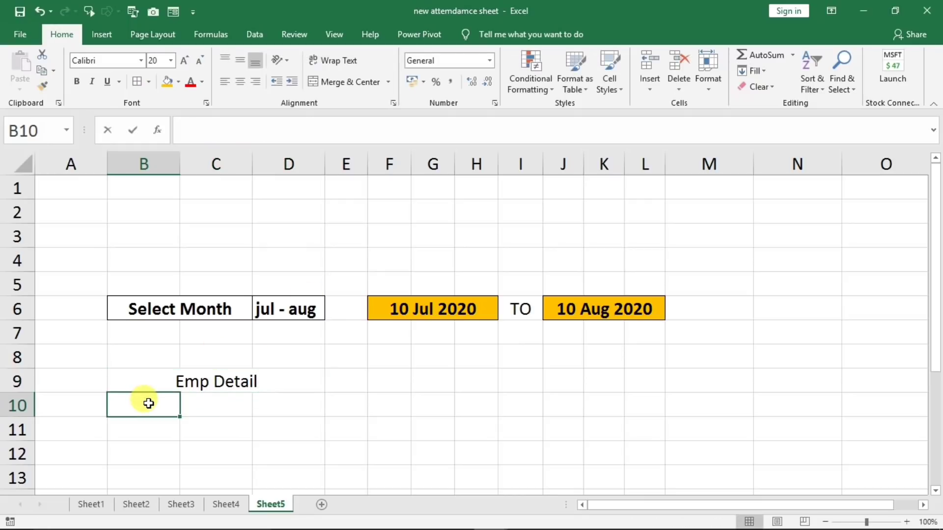
type("Emp ID")
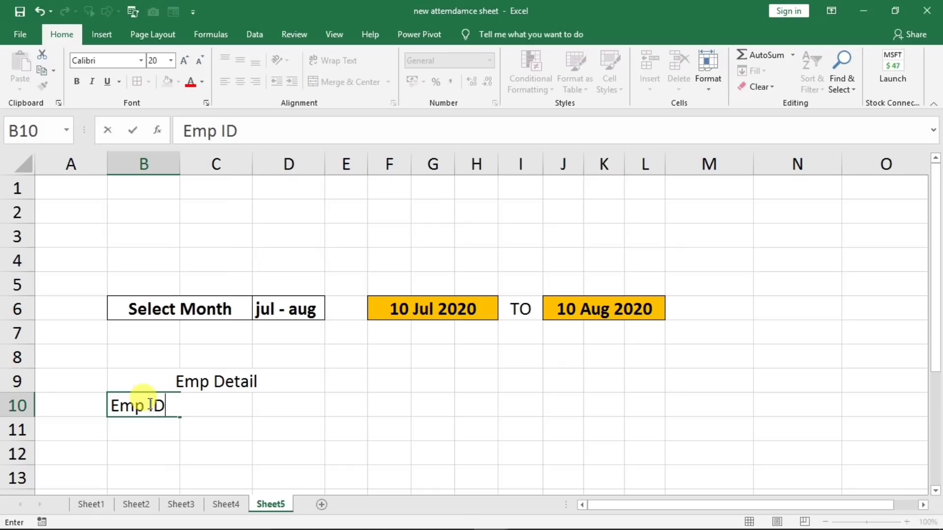
key("Tab")
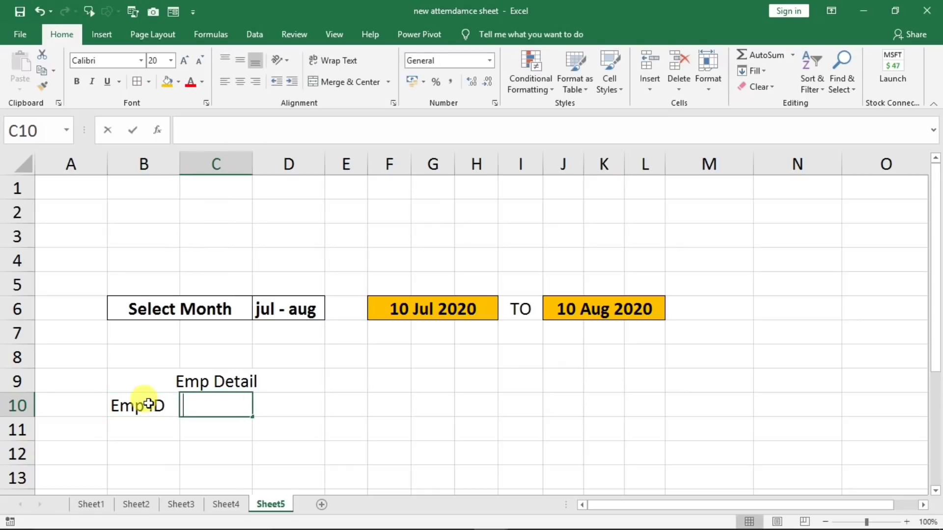
type("Name")
key("Tab")
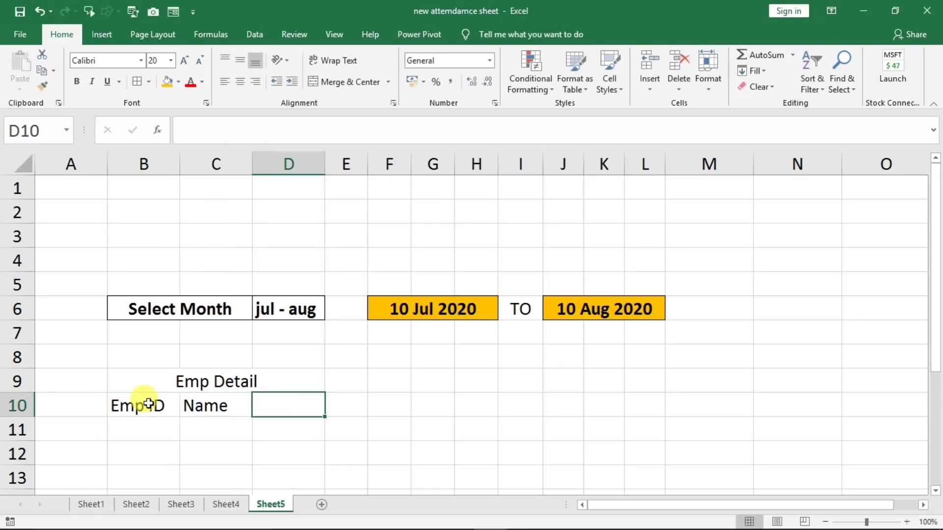
type("Post")
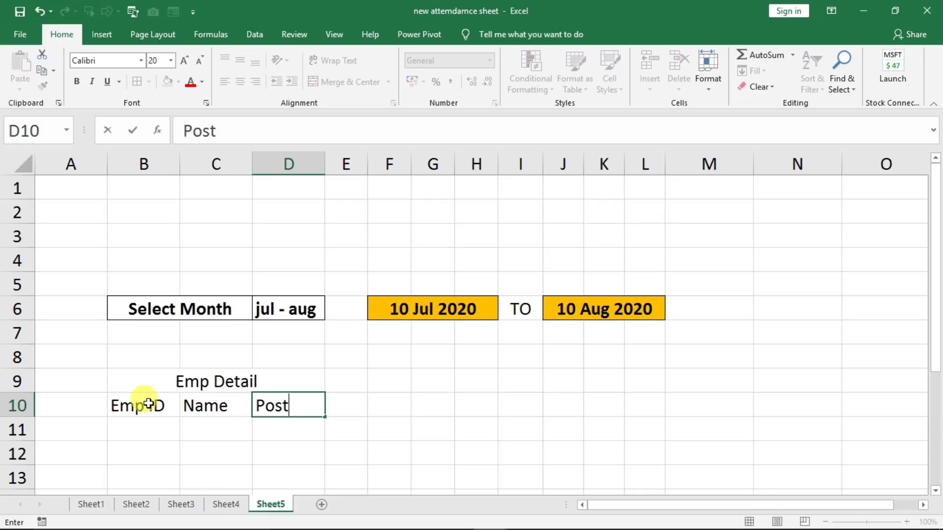
left_click(194, 445)
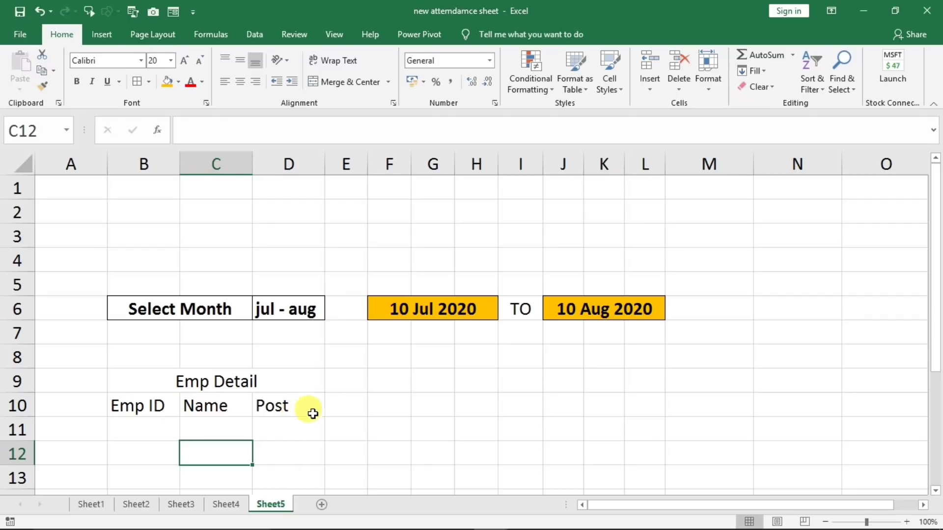
left_click_drag(167, 386, 253, 404)
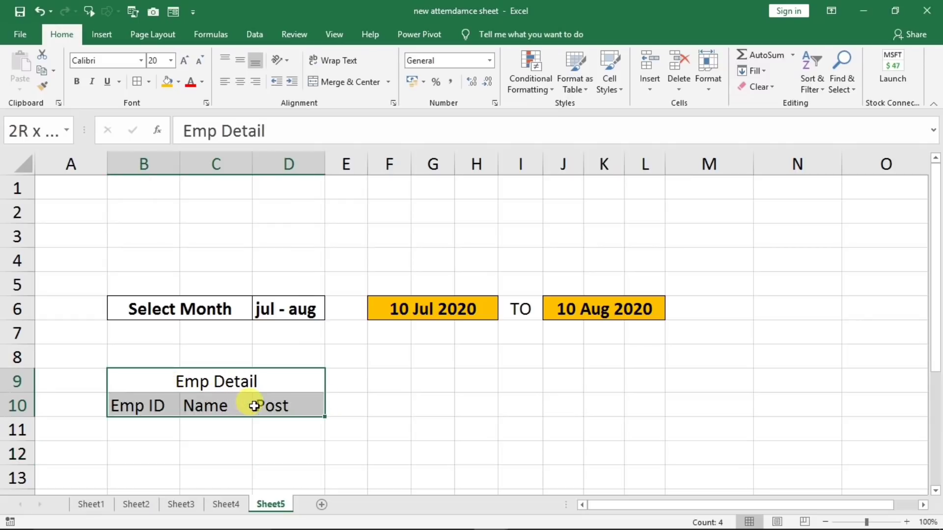
Step: Enter the employee IDs 100 and 101 in cells B11 and B12 under Emp ID
left_click(145, 430)
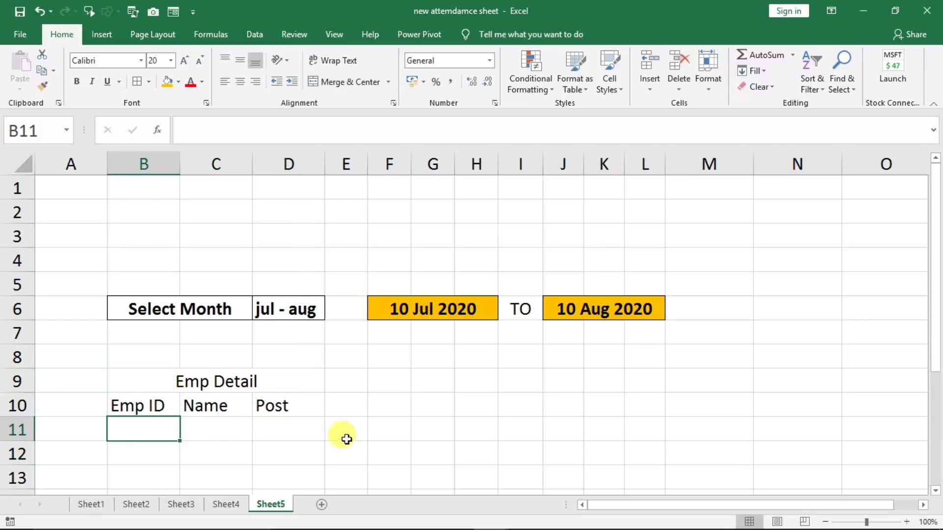
scroll(343, 435, "down", 1)
type("100")
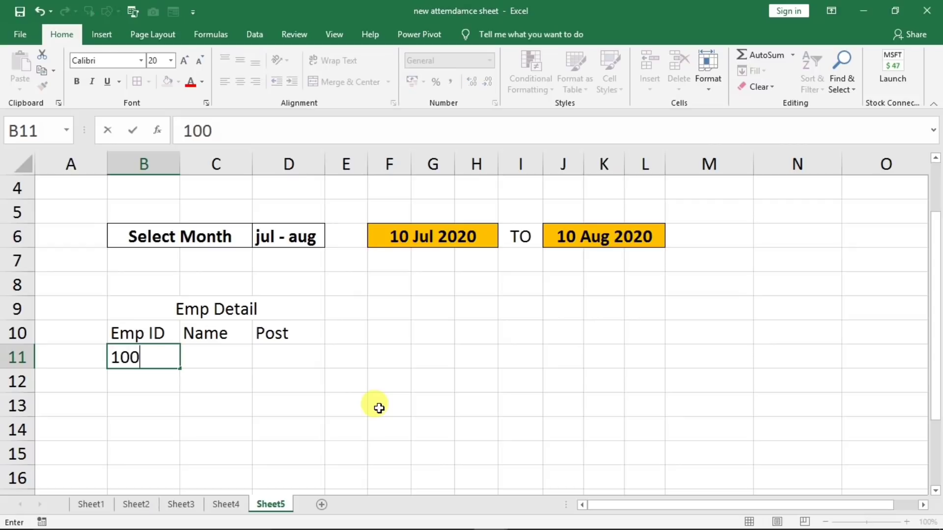
key("Return")
type("101")
key("Return")
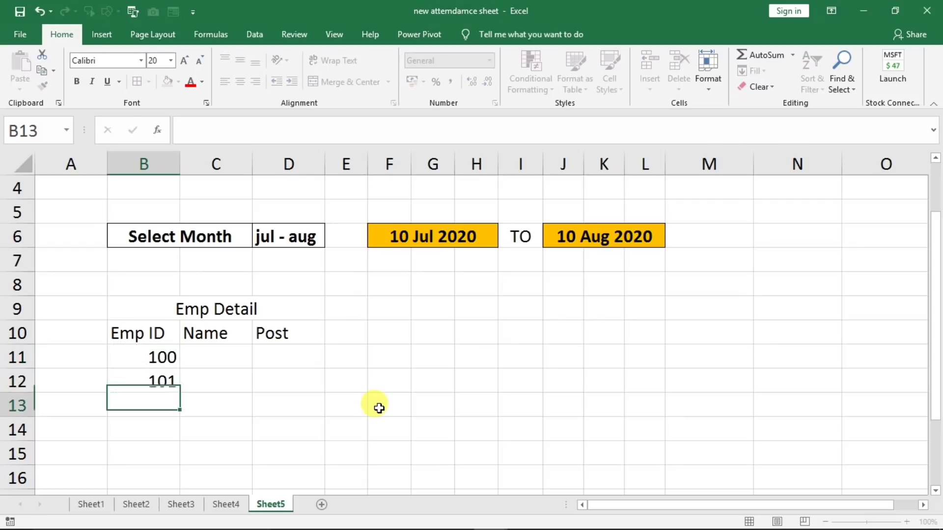
Step: Fill the employee IDs down to 104 in B15 and enter Name 1 through Name 5 in C11:C15
left_click_drag(142, 357, 142, 455)
left_click(212, 359)
type("Name 1")
key("Return")
type("Name 2")
left_click_drag(216, 358, 246, 454)
Step: Enter Manager in D11 under Post and fill it down to D15
left_click(289, 358)
type("Manager")
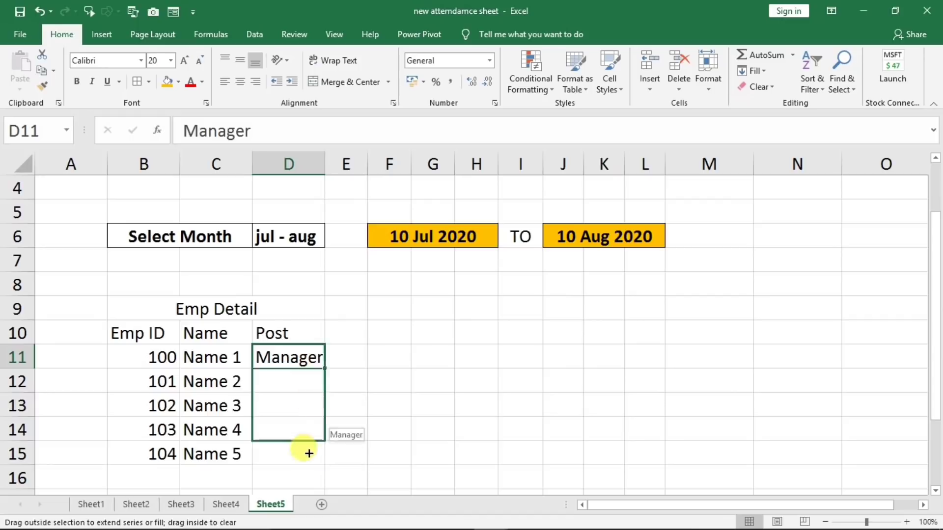
left_click_drag(309, 454, 295, 454)
Step: Apply all borders to the employee table B9:D15 and fill the header cells B10:D10 with orange
left_click_drag(216, 309, 295, 454)
left_click(138, 87)
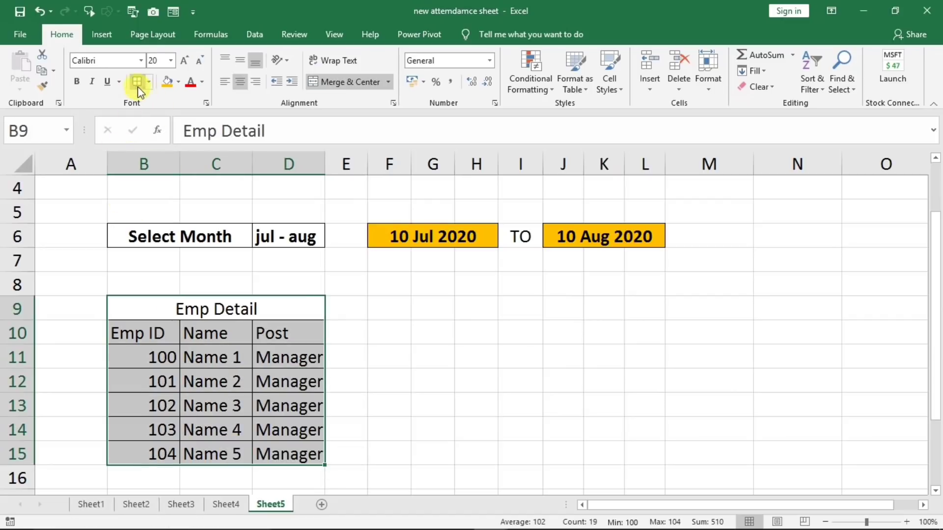
left_click(268, 400)
left_click_drag(168, 333, 268, 330)
left_click(166, 84)
left_click(373, 327)
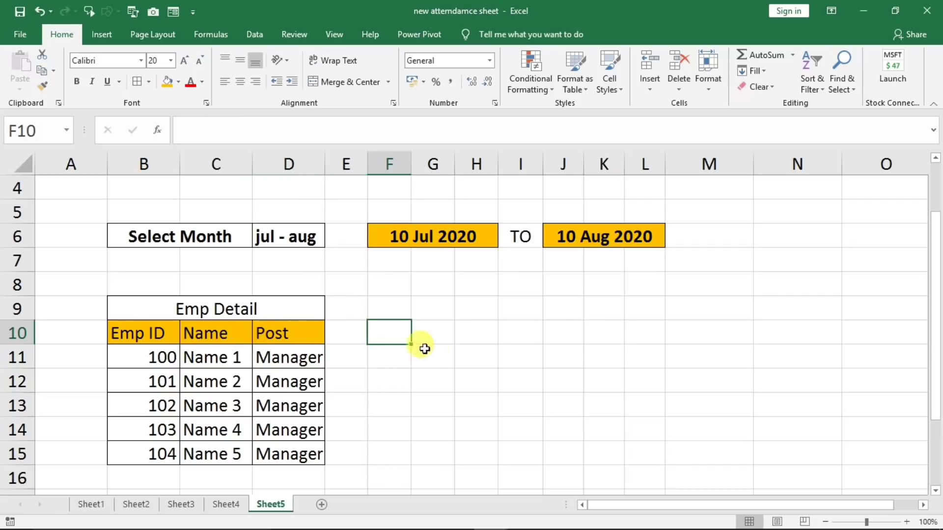
Step: Link F10 to the start date with the formula =F6 and widen column F to fit the date
left_click_drag(347, 295, 351, 454)
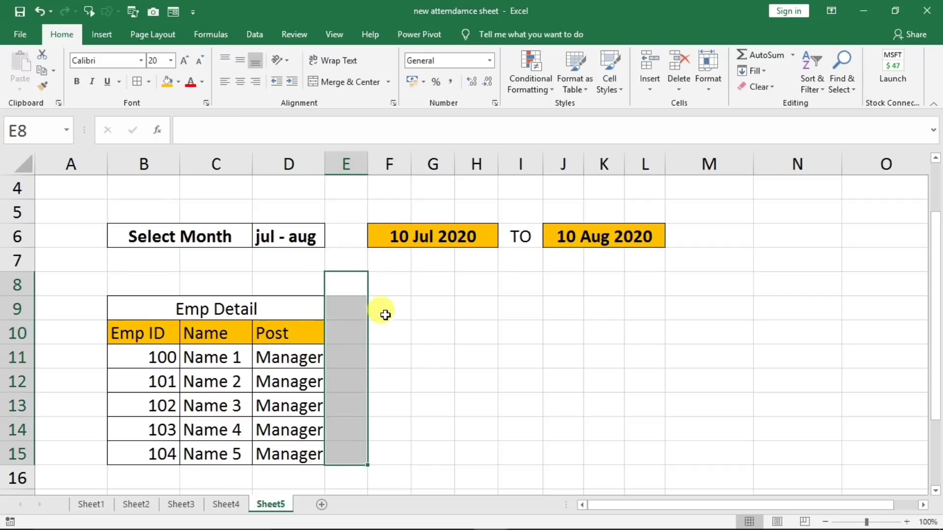
left_click(389, 334)
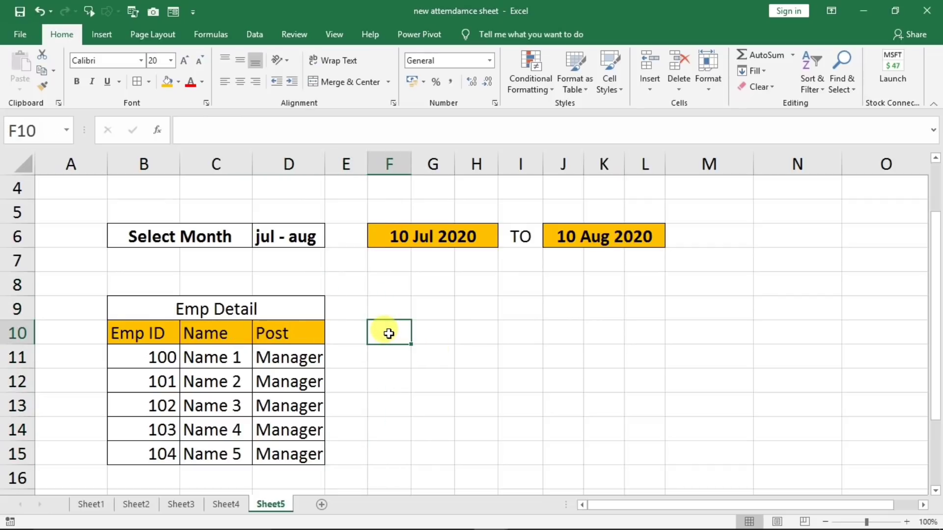
left_click(398, 237)
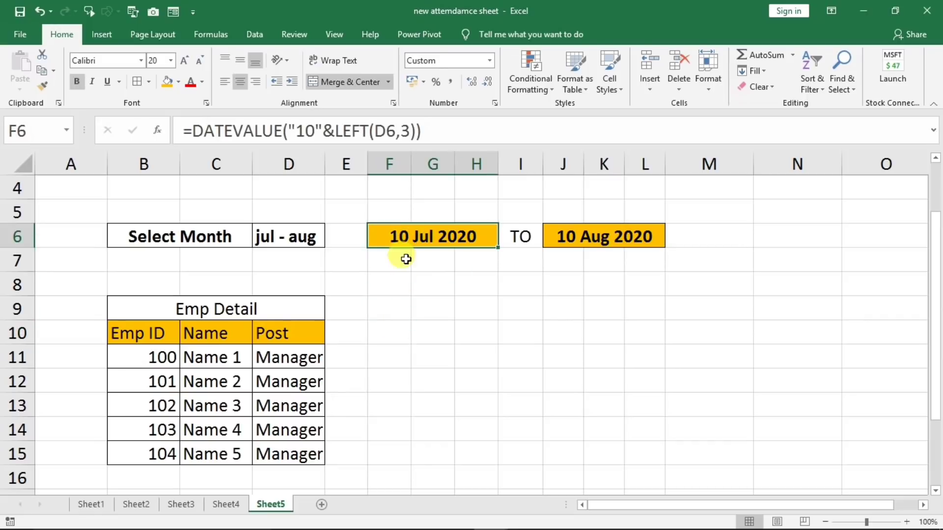
left_click(388, 331)
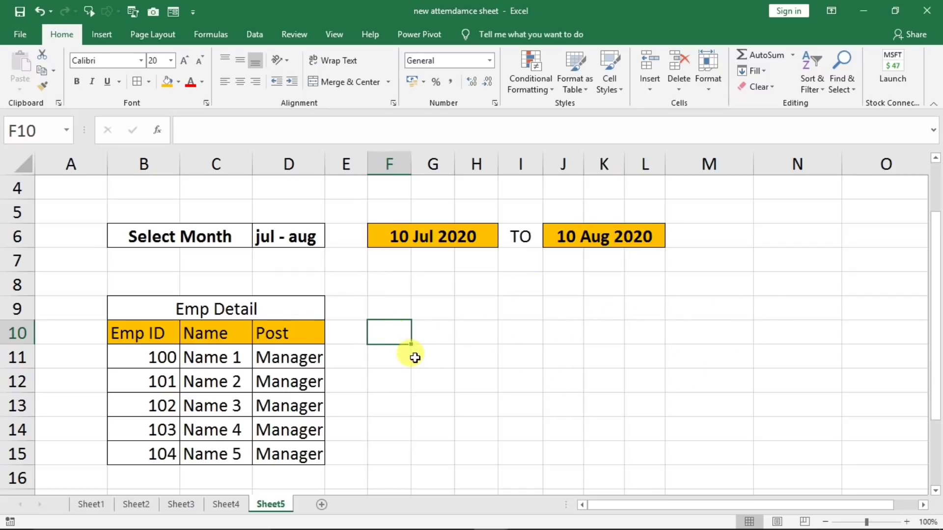
type("=")
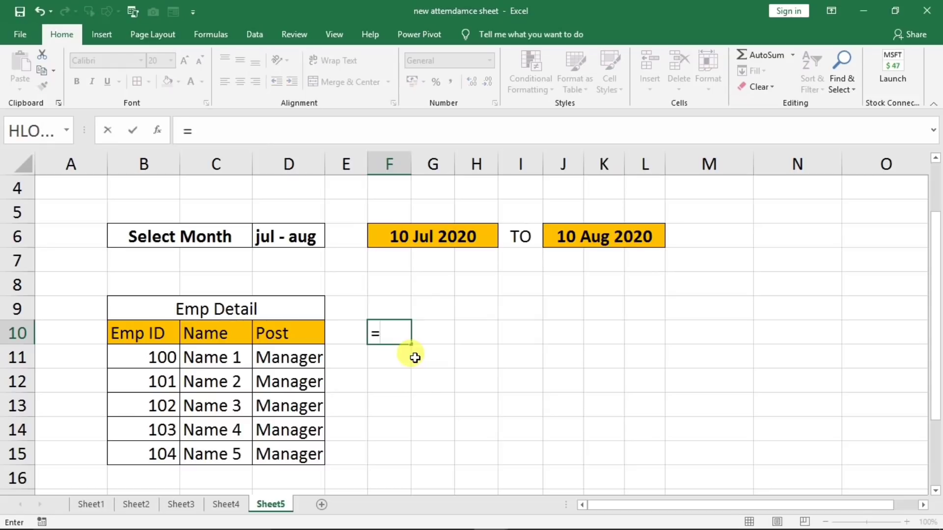
left_click(406, 237)
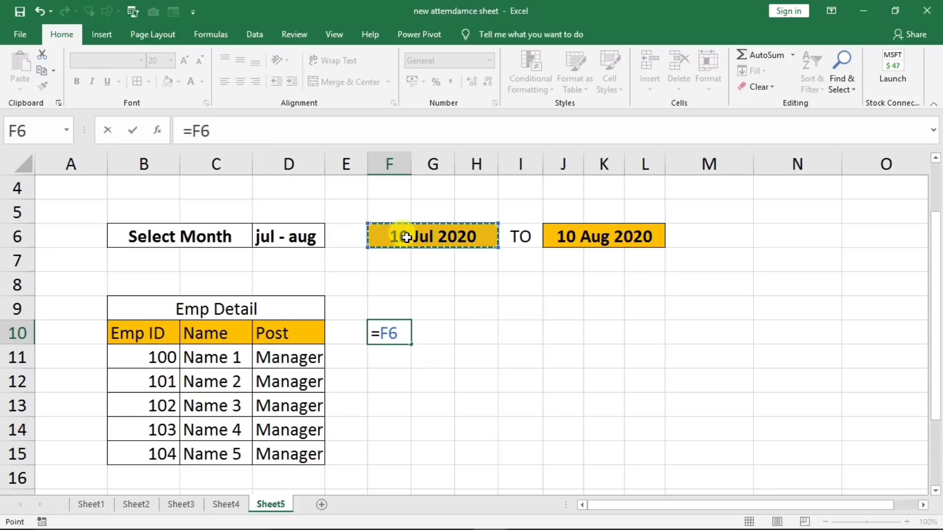
key("Return")
left_click_drag(411, 168, 480, 168)
left_click(447, 333)
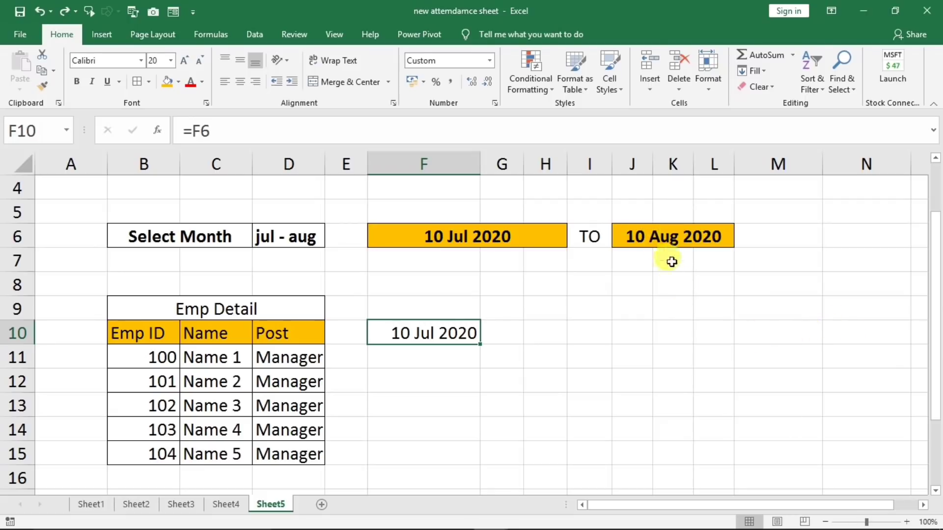
Step: Widen column G and enter the formula =IF(F10<$J$6,F10+1,"") in G10 for the following date
left_click(495, 328)
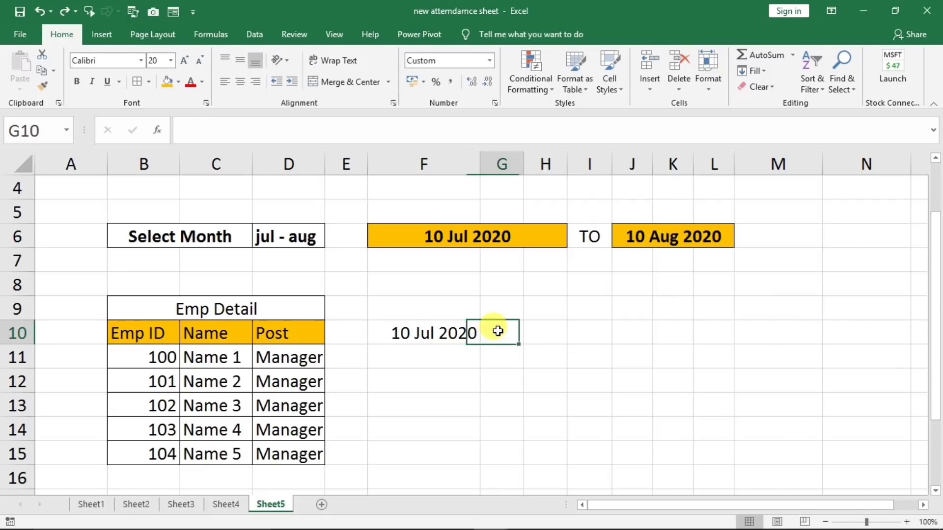
left_click_drag(522, 166, 595, 188)
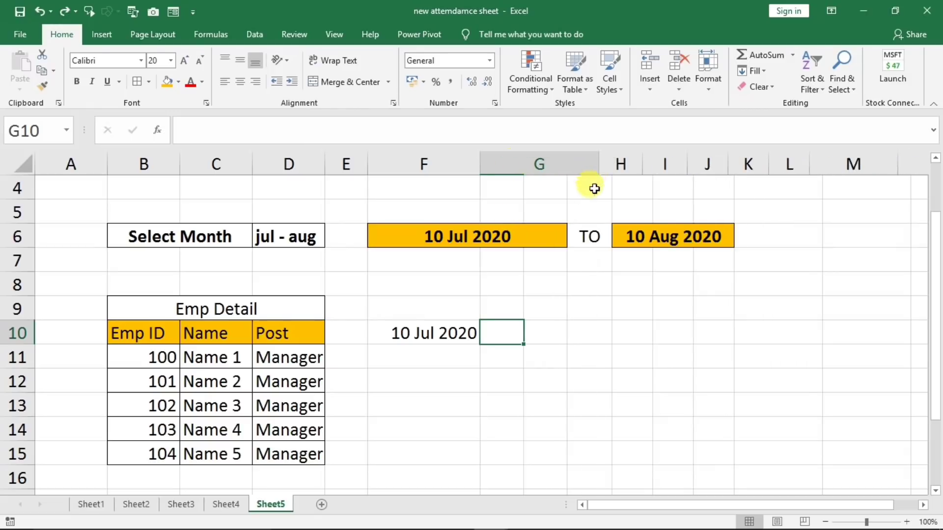
type("=if(")
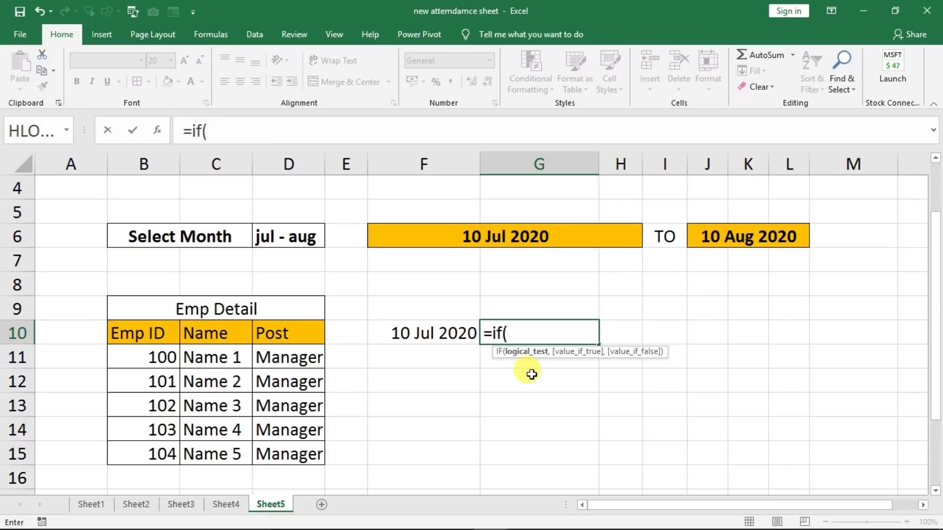
left_click(402, 332)
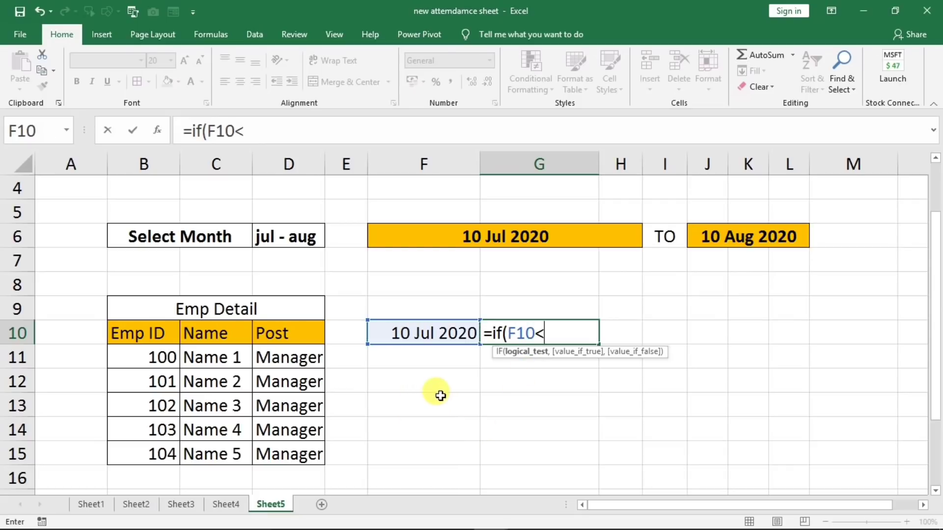
type("<")
left_click(738, 230)
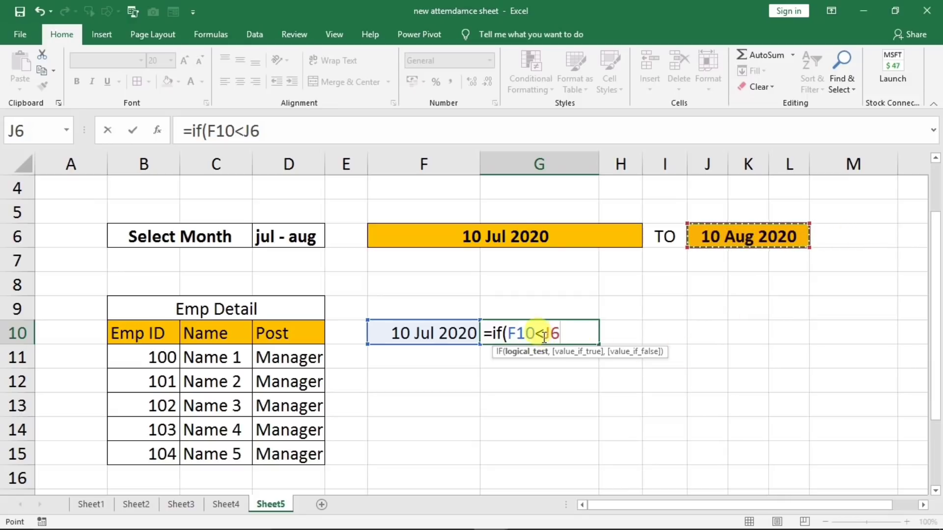
left_click_drag(544, 336, 569, 335)
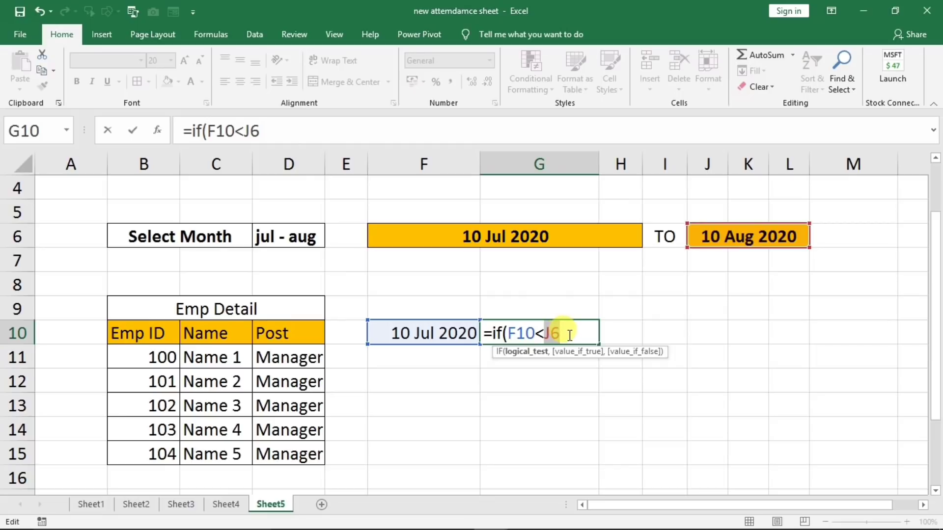
key("F4")
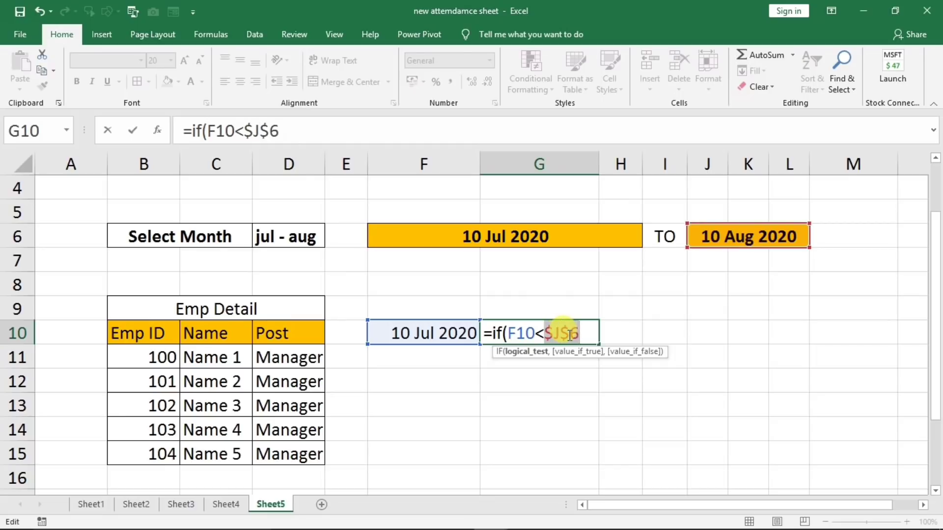
left_click(581, 335)
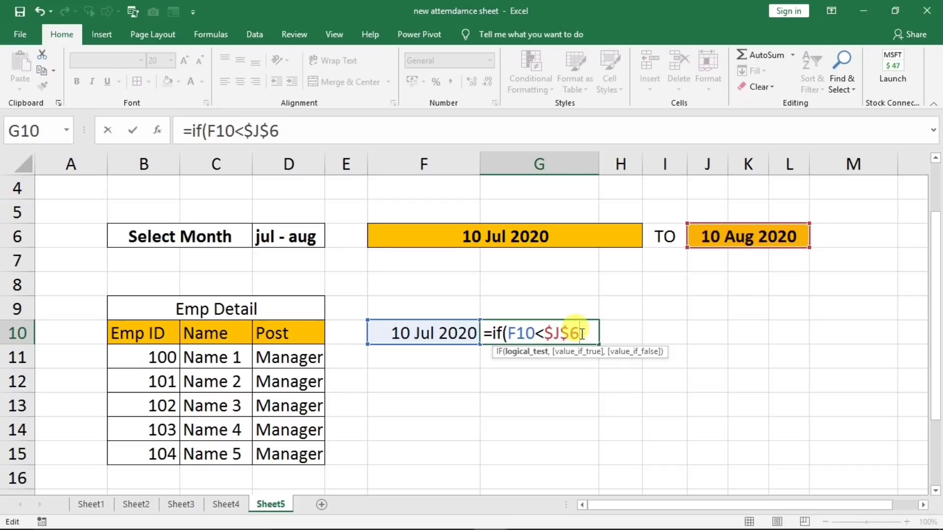
type(",")
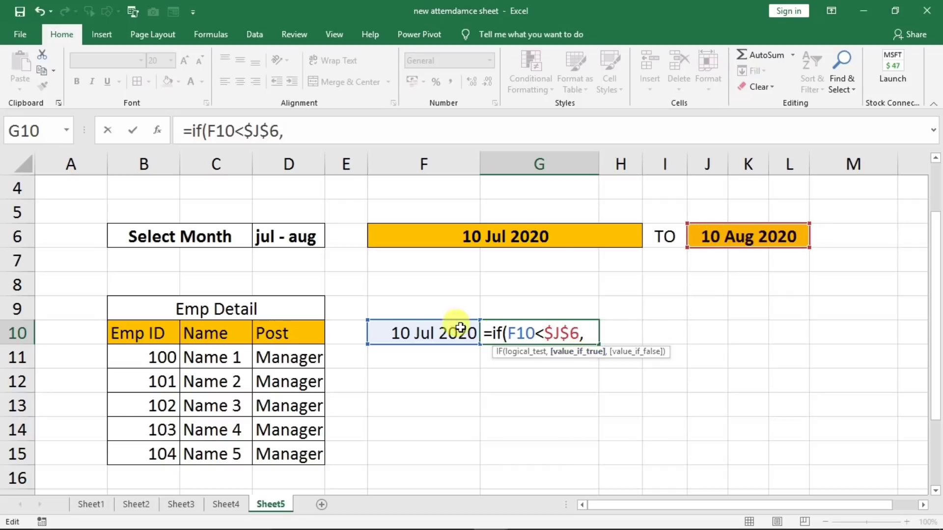
left_click(444, 328)
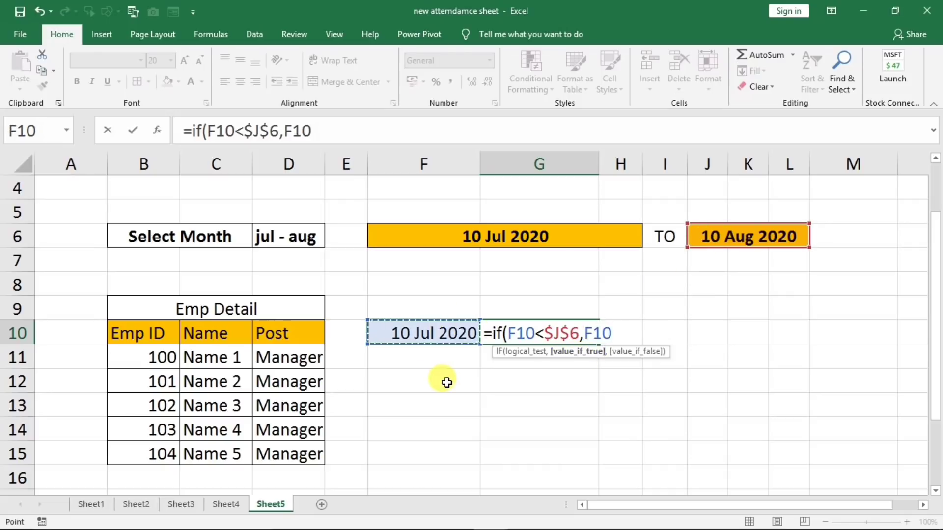
type("+1,")
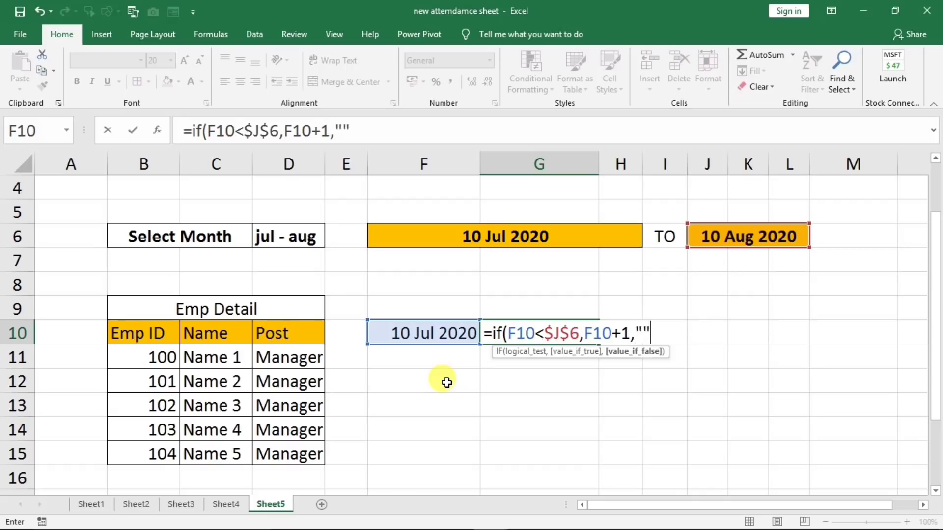
type("\"\")")
key("Return")
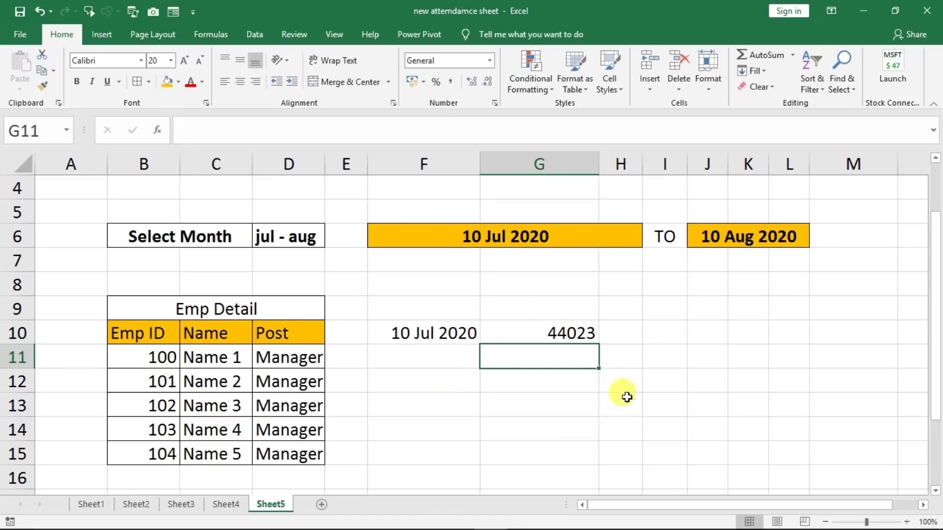
Step: Copy the date format of F10 onto G10 with Format Painter
left_click(560, 334)
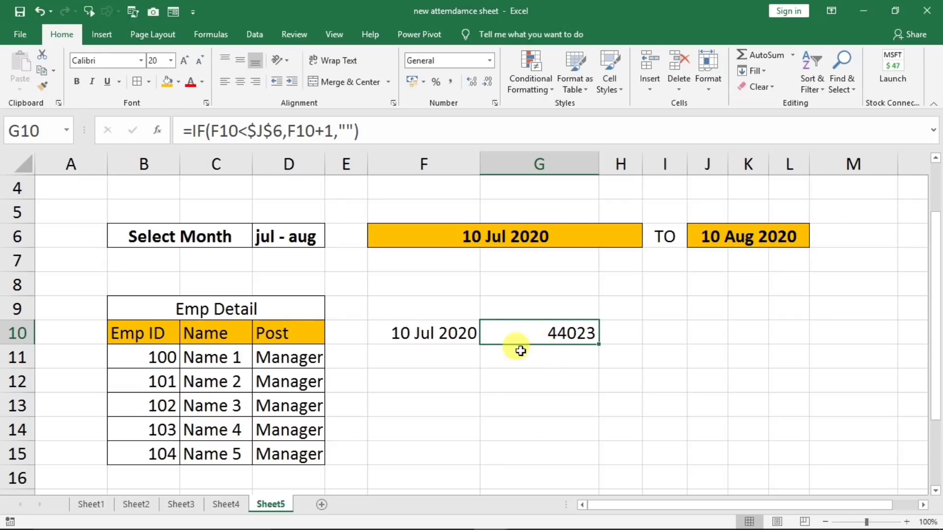
left_click(433, 334)
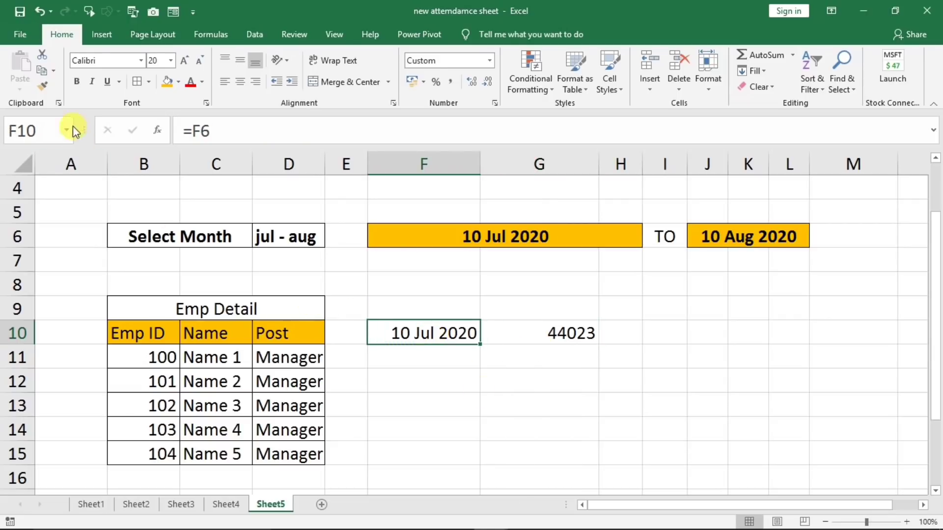
left_click(43, 90)
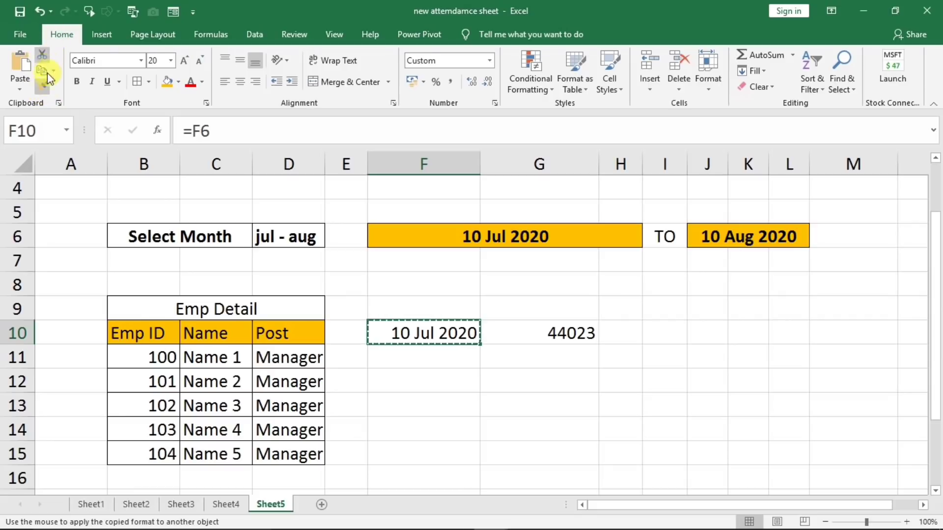
left_click(563, 334)
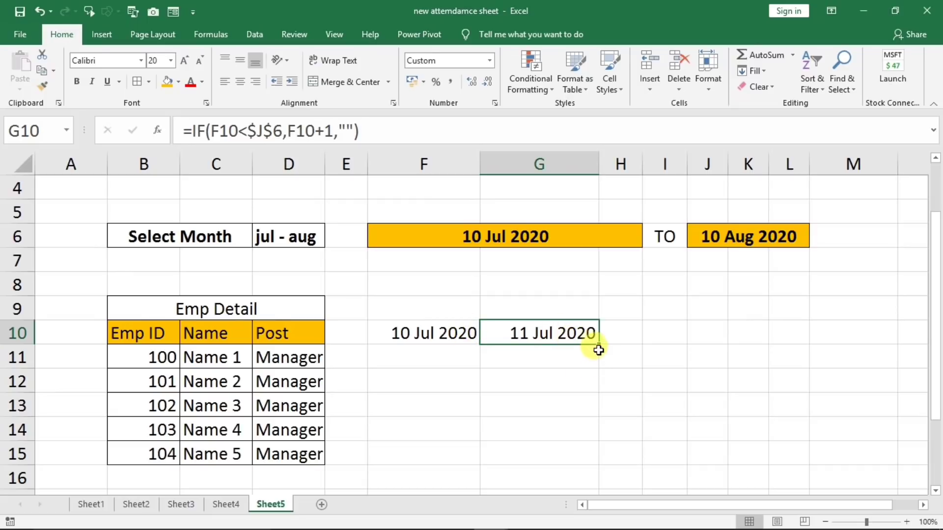
Step: Fill the G10 date formula across to K10 and widen columns H to K to fit the dates
left_click_drag(599, 345, 784, 336)
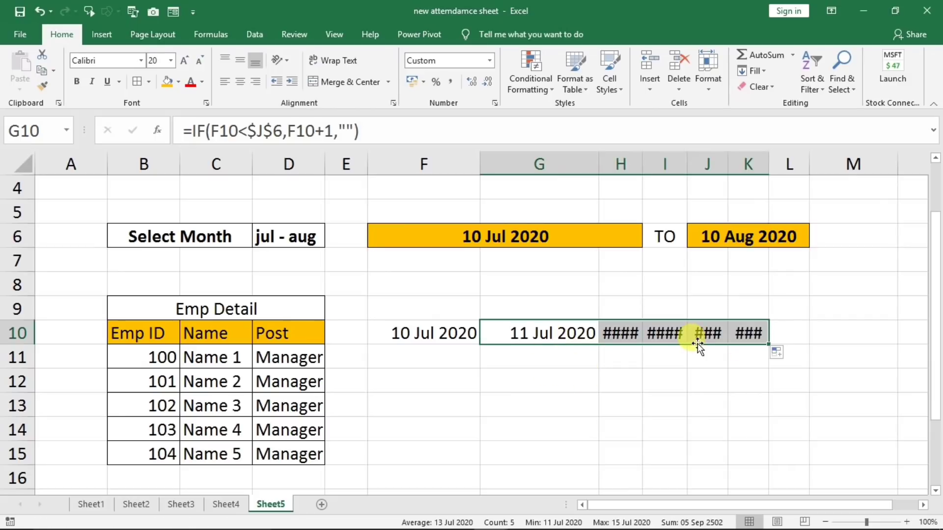
left_click_drag(623, 162, 796, 176)
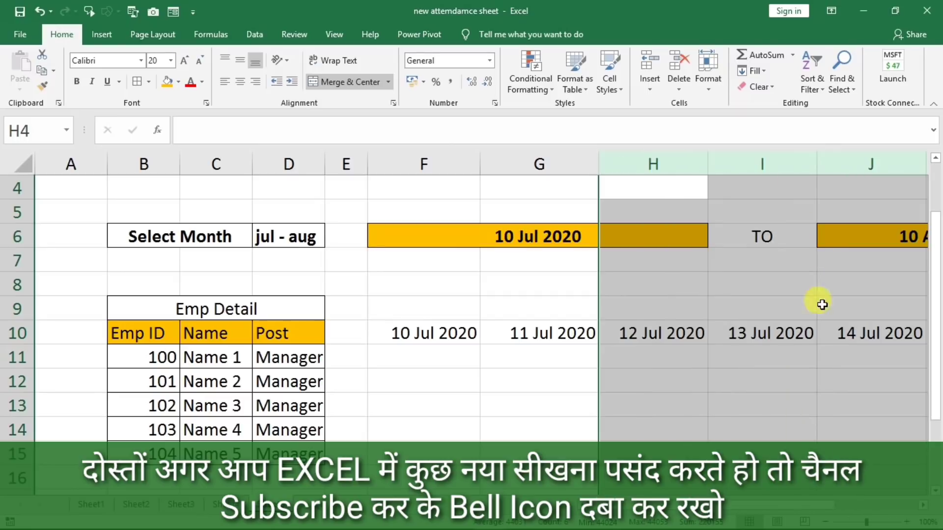
left_click(857, 334)
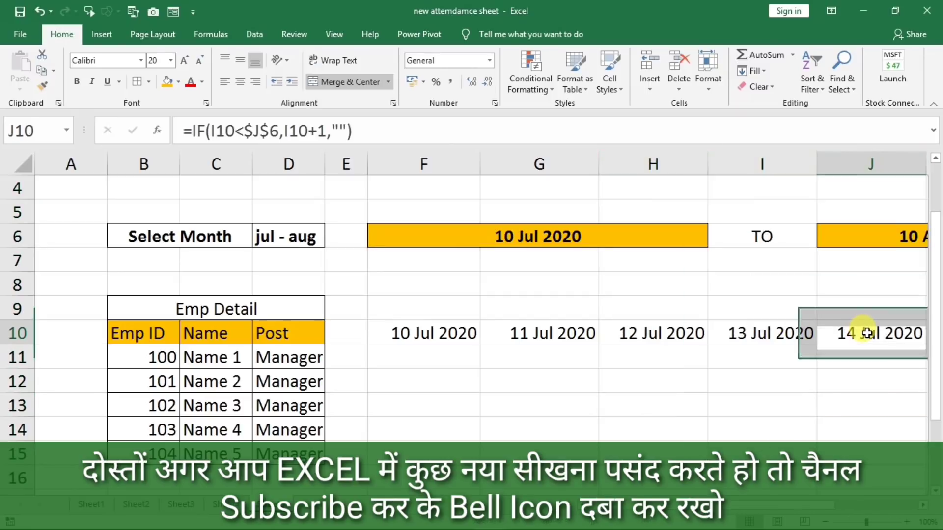
Step: Extend the date formula in row 10 from K10 to AD10 and widen column AC to fit its date
left_click_drag(776, 509, 848, 500)
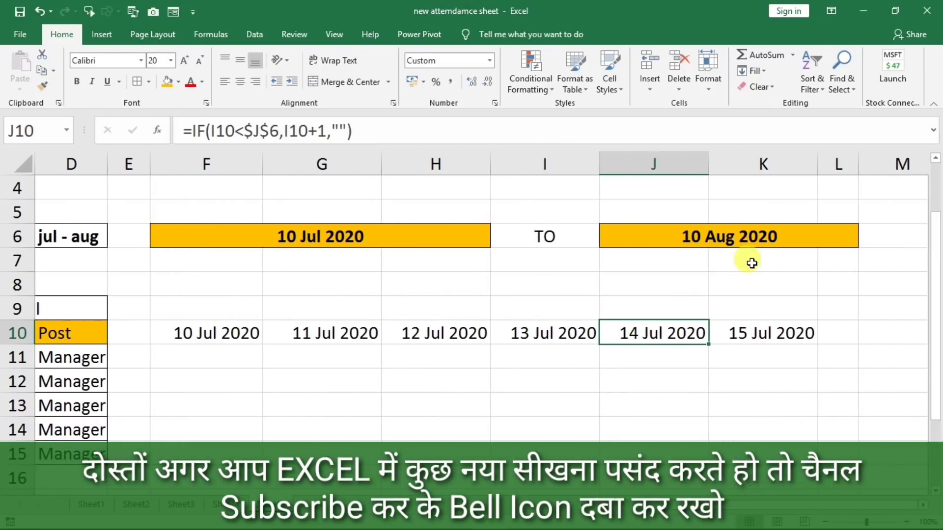
left_click(762, 331)
left_click_drag(821, 345, 719, 346)
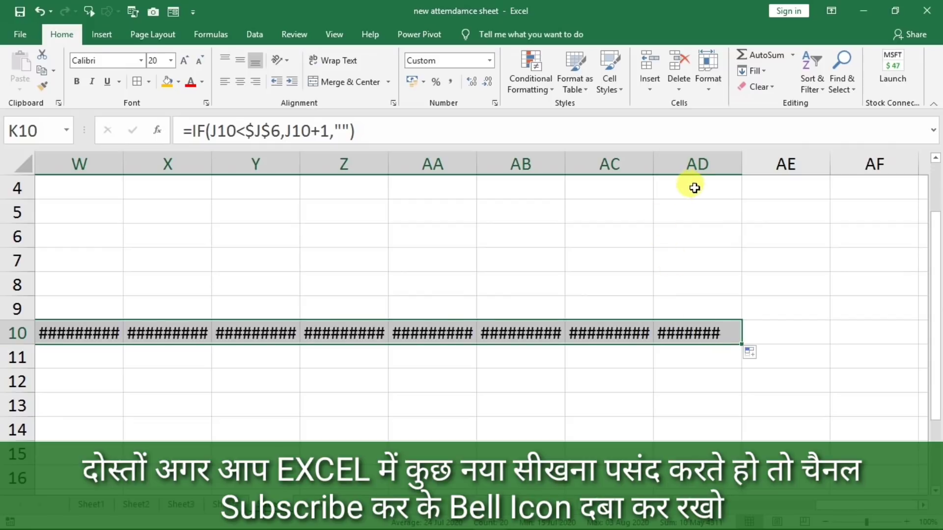
left_click_drag(655, 169, 682, 169)
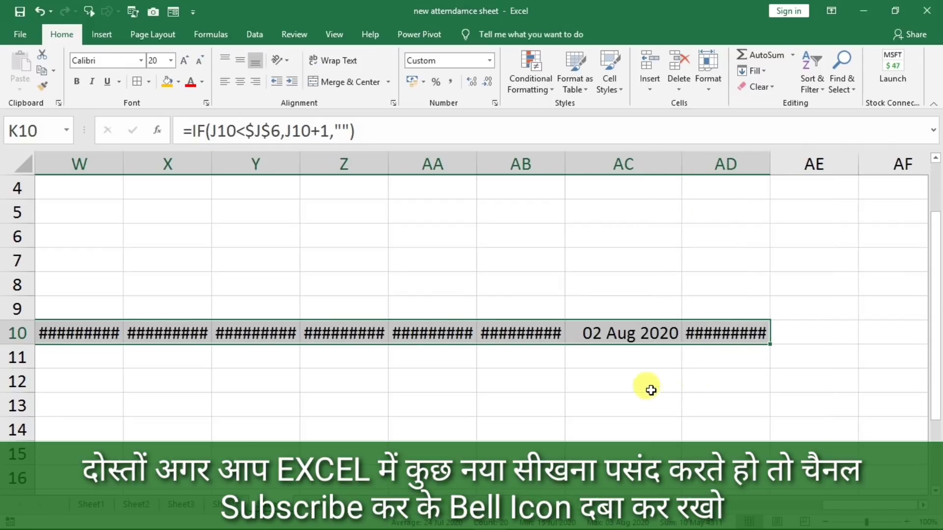
Step: Extend the date formula from AD10 to AP10 and widen column AK to fit its date
left_click(729, 332)
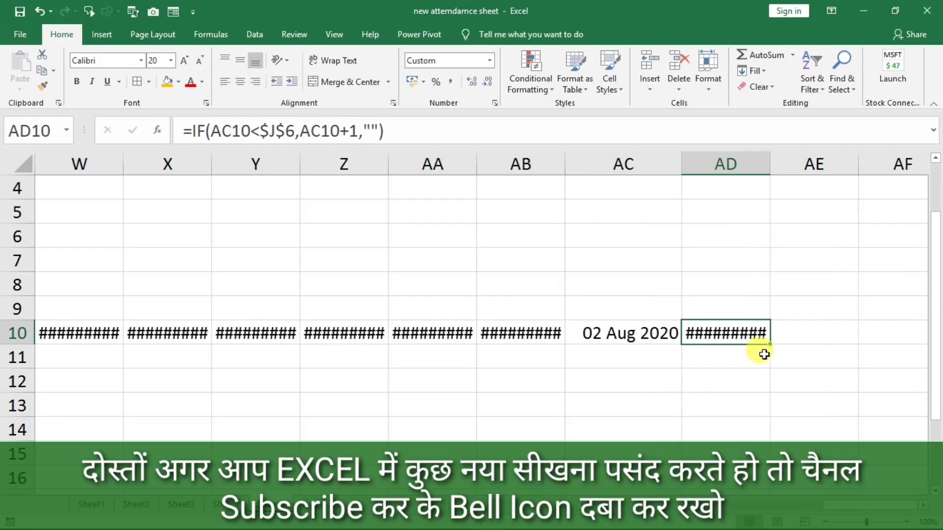
left_click_drag(772, 347, 813, 353)
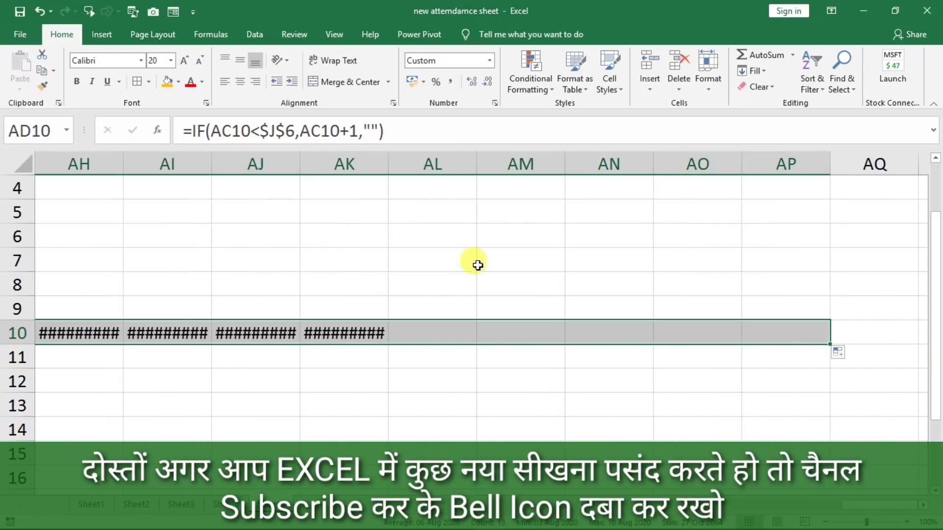
left_click(379, 330)
left_click_drag(389, 167, 409, 168)
left_click(448, 339)
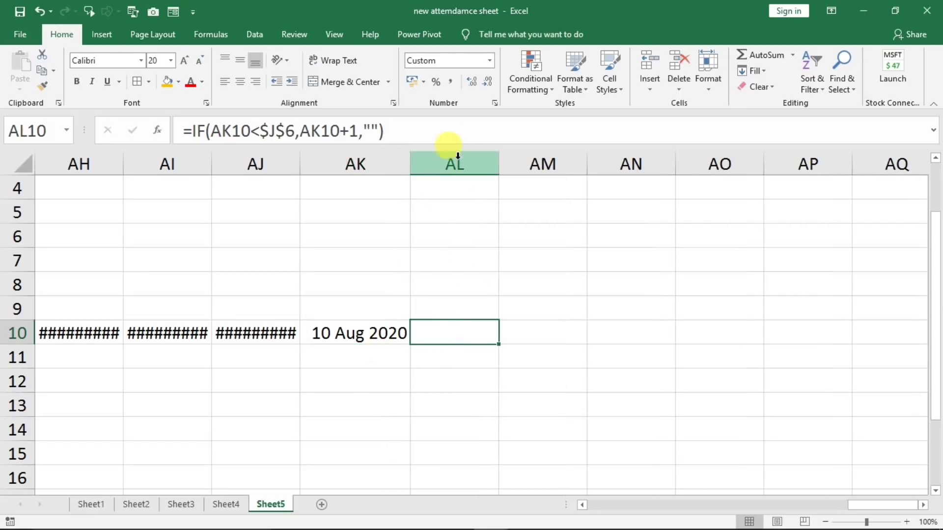
Step: Widen column AJ so that its date in row 10 fits
left_click_drag(455, 162, 684, 215)
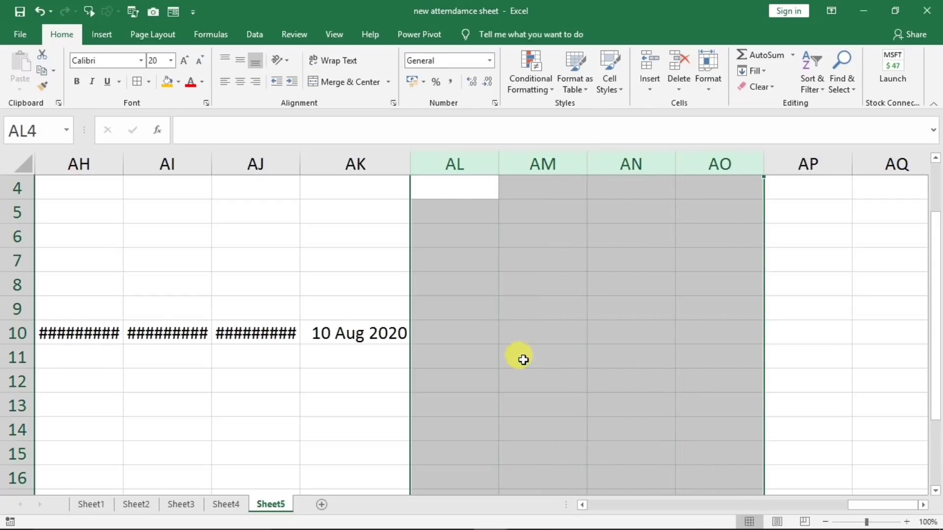
left_click(805, 336)
left_click(579, 358)
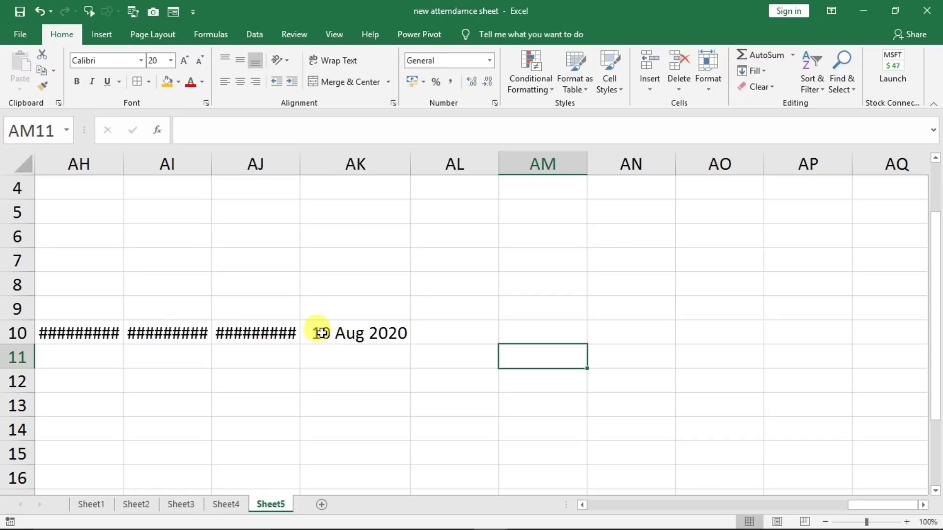
left_click_drag(300, 169, 312, 169)
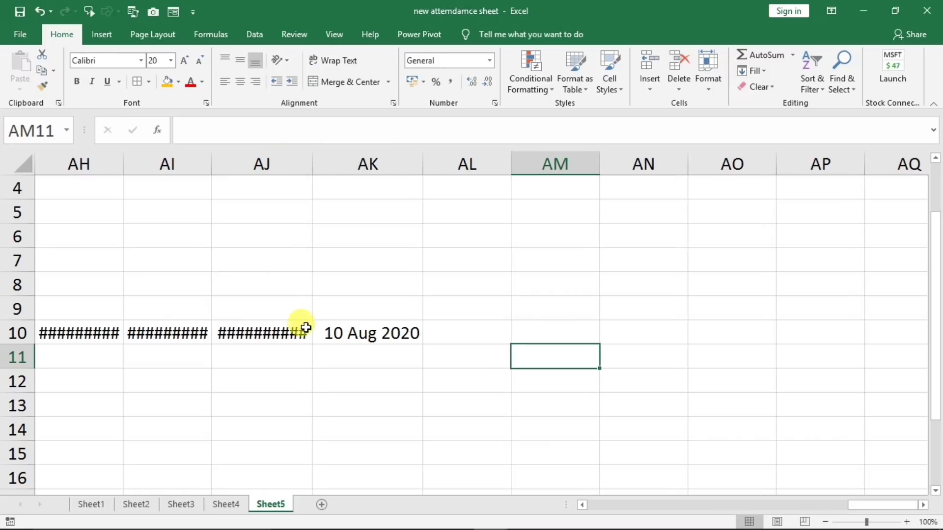
double_click(312, 166)
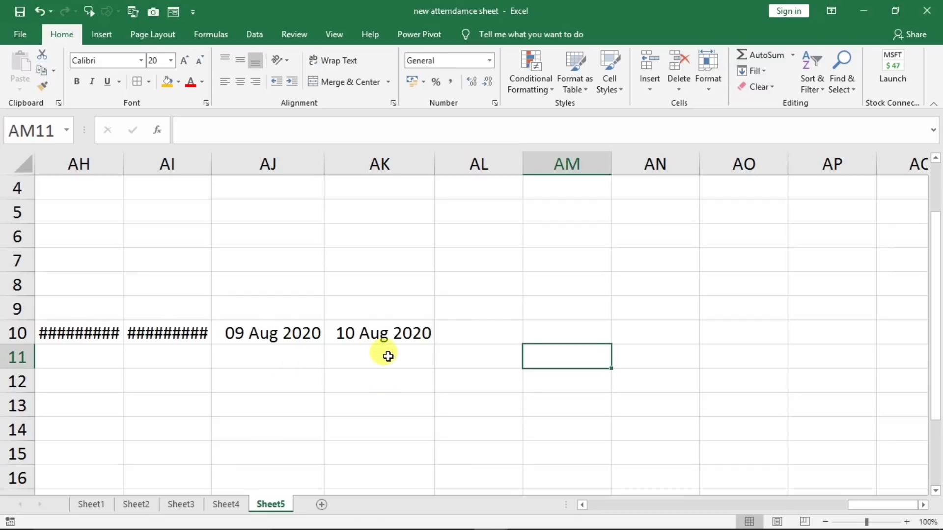
Step: Apply the custom number format dd mmm to the dates in F10:AK10
left_click_drag(405, 336, 226, 331)
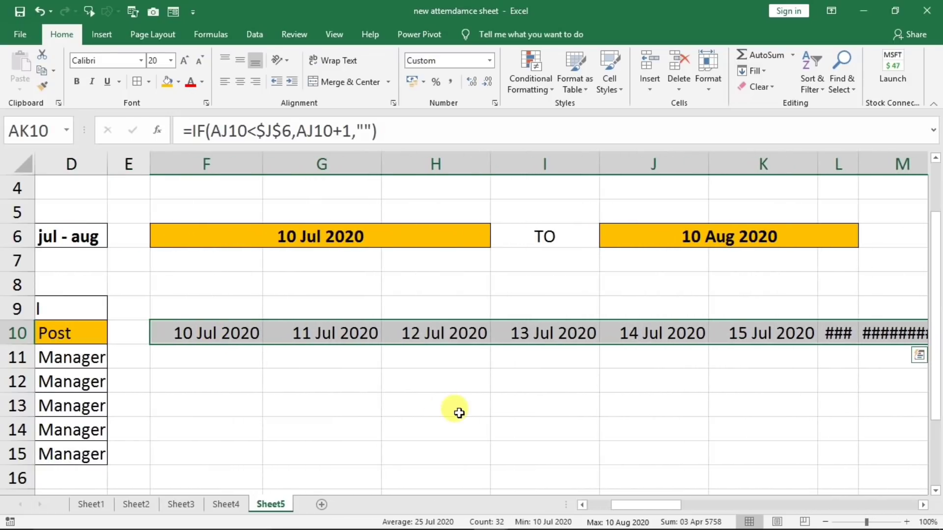
key("ctrl+1")
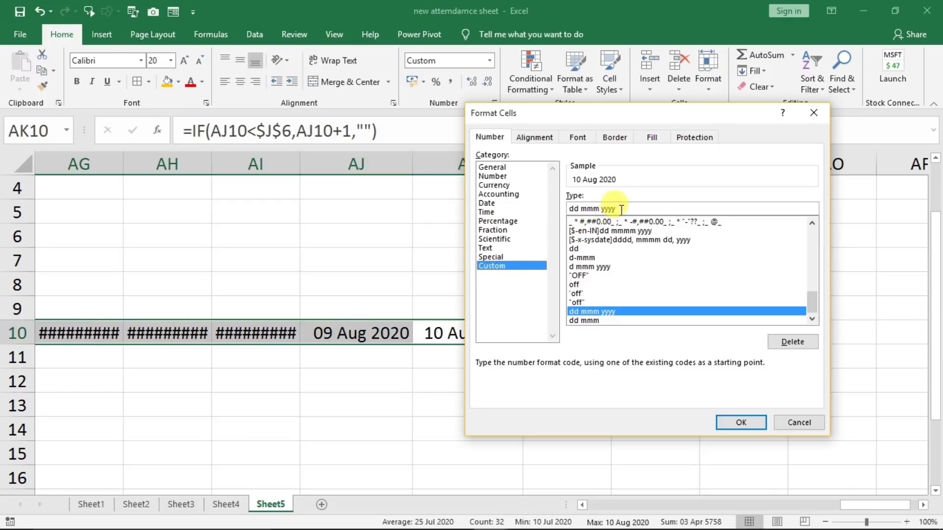
left_click_drag(621, 210, 537, 204)
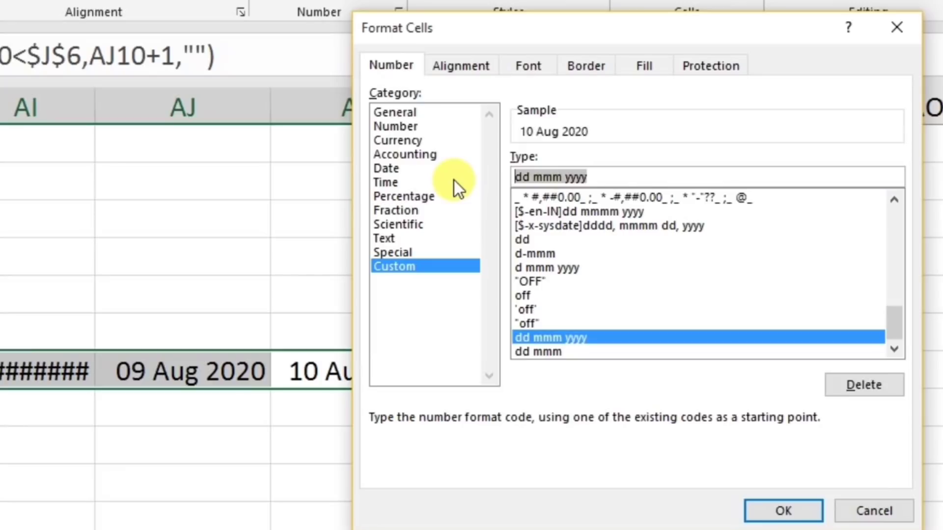
key("BackSpace")
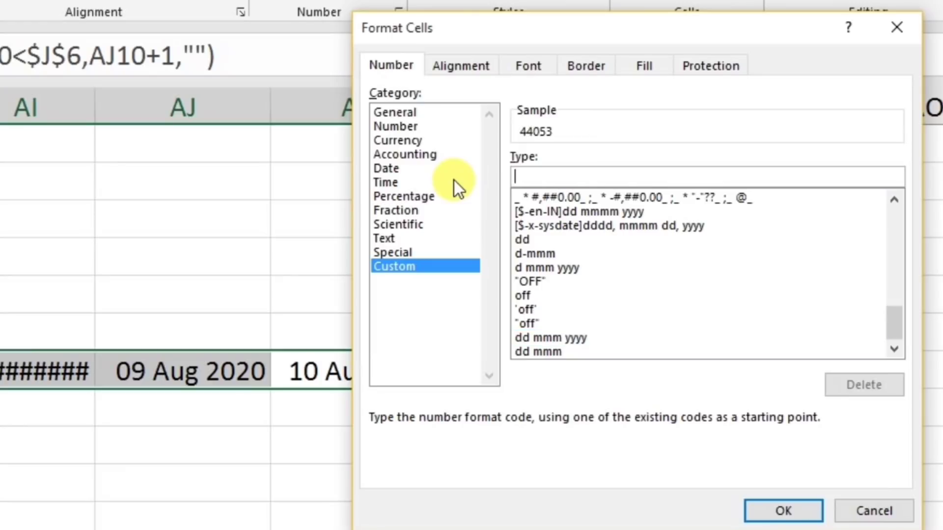
type("dd mmm")
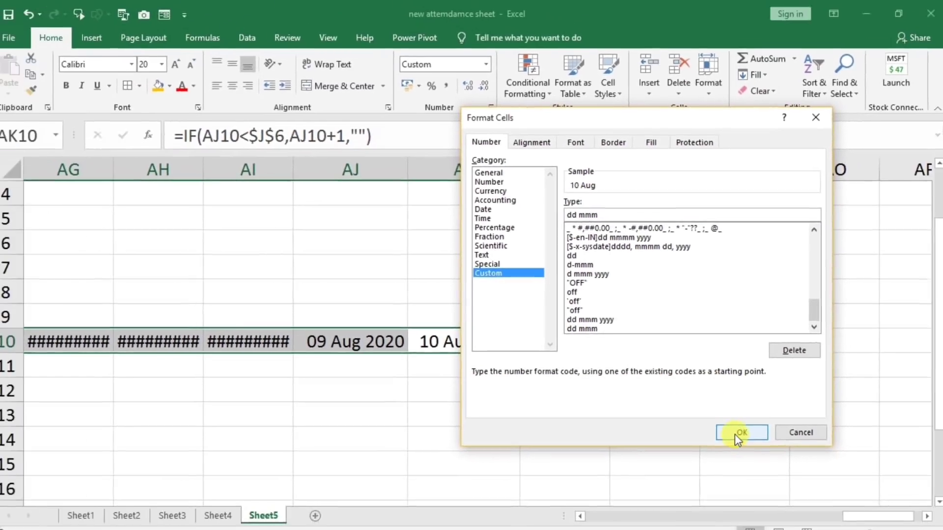
left_click(738, 433)
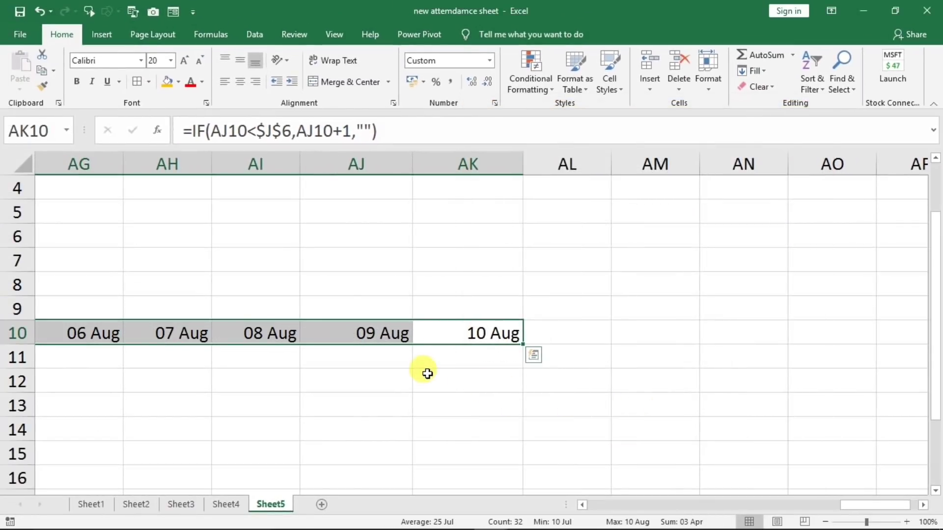
left_click(512, 330)
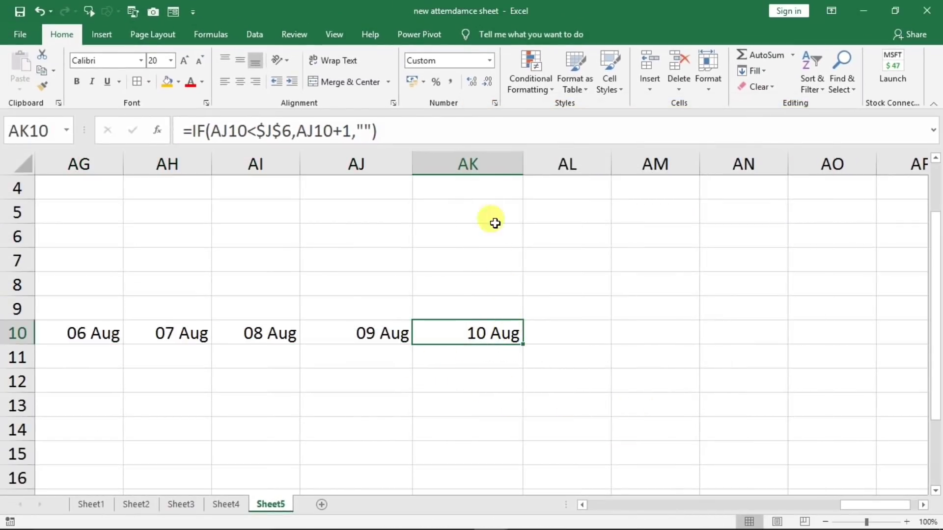
Step: AutoFit the widths of columns F to AK to the shortened dates
left_click_drag(487, 164, 393, 171)
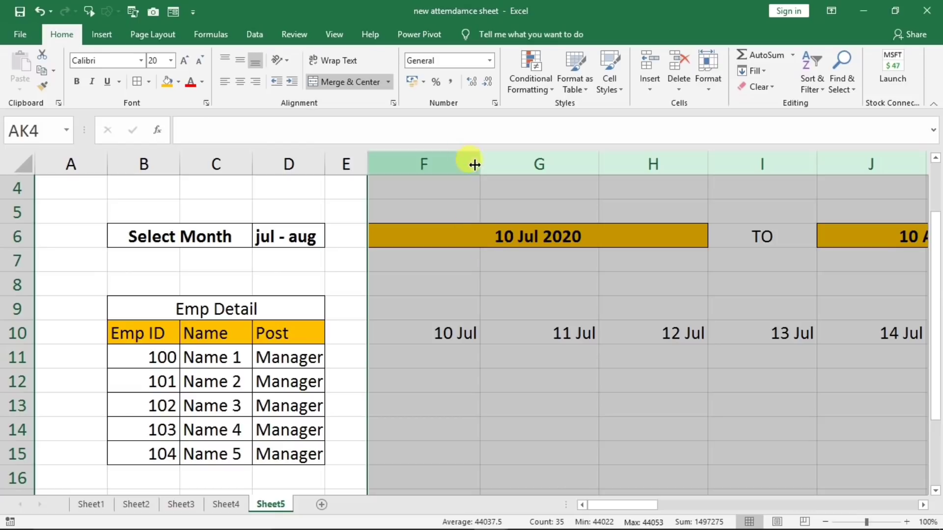
double_click(480, 164)
left_click(516, 382)
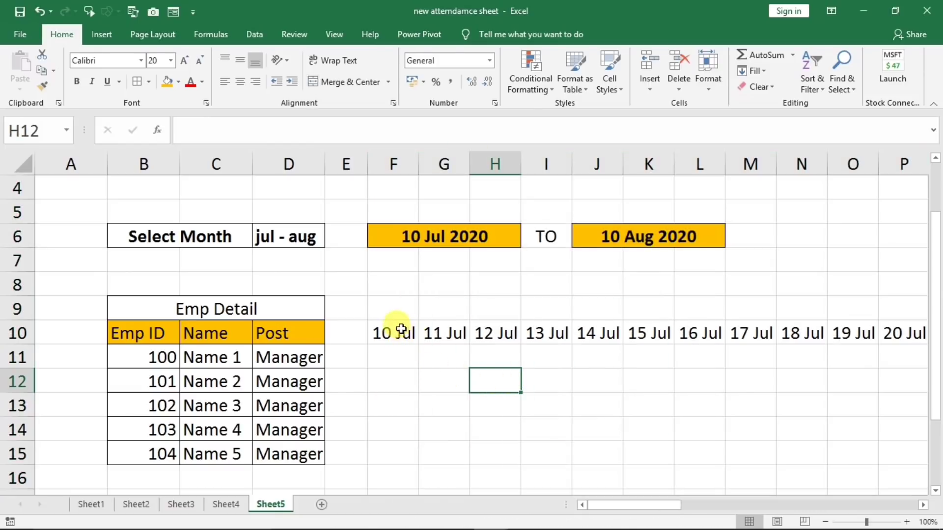
Step: Enter =TEXT(F10,"ddd") in F9 to return the weekday of the date below it
left_click(390, 313)
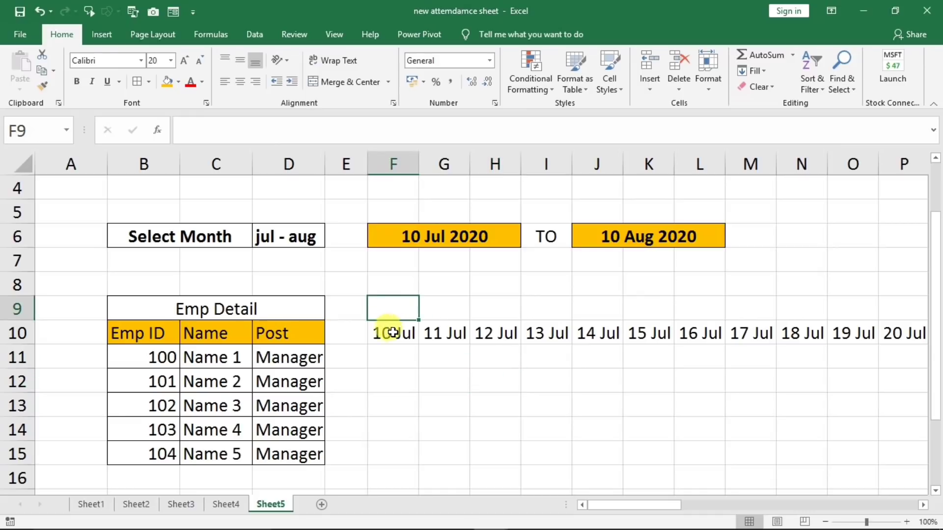
left_click(390, 334)
left_click(390, 314)
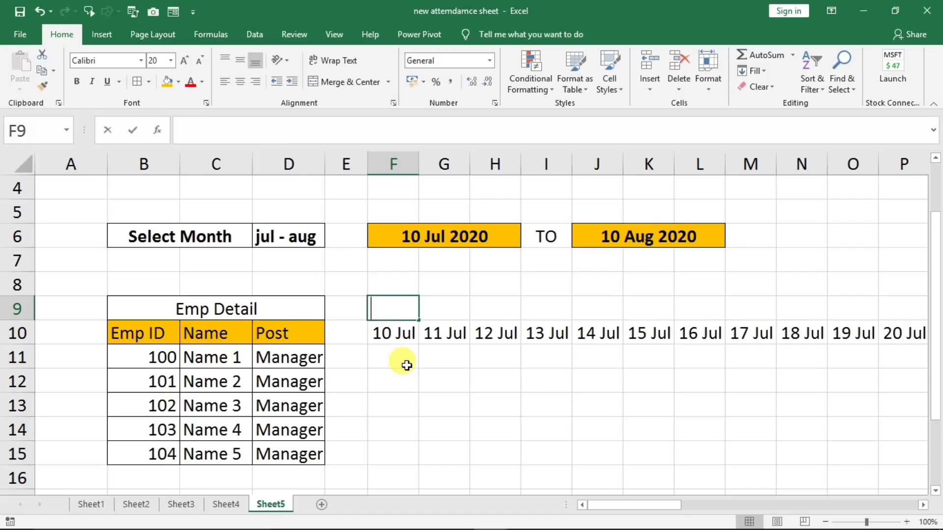
type("=text")
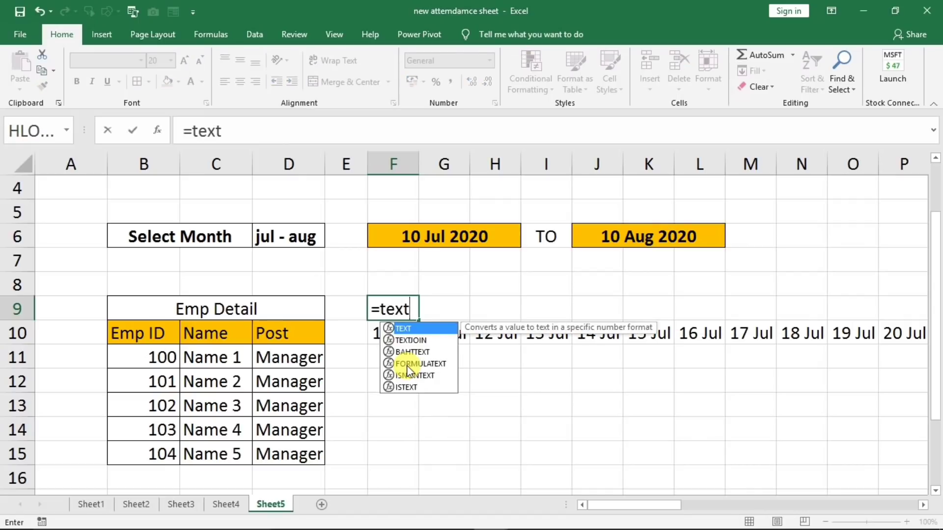
type("(")
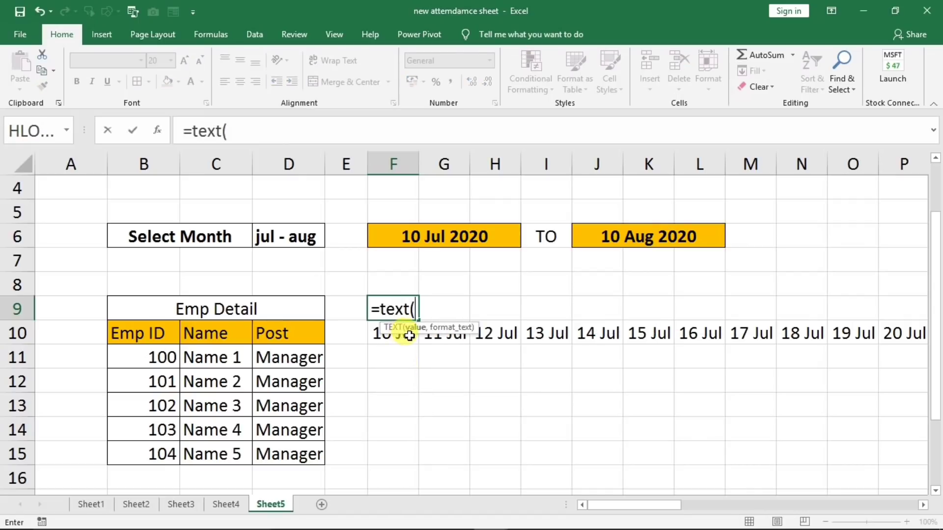
left_click(378, 340)
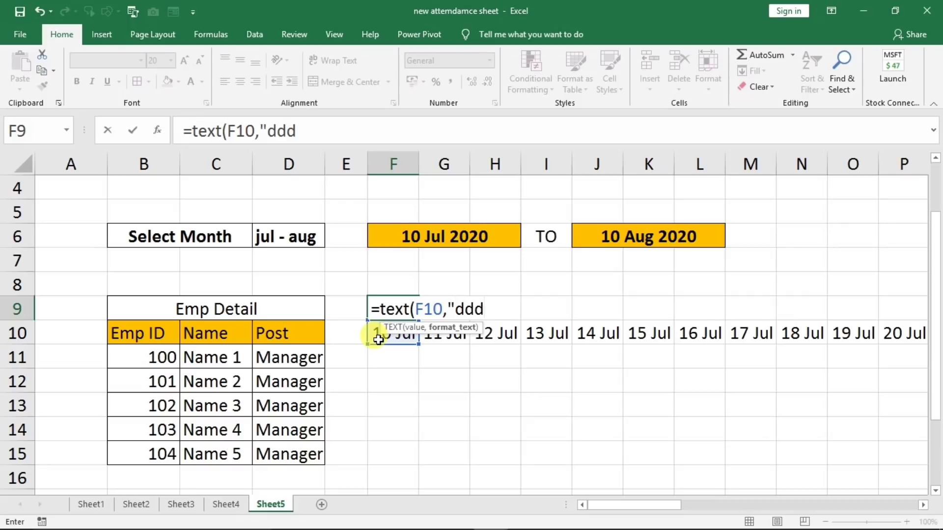
type(",\"ddd\")")
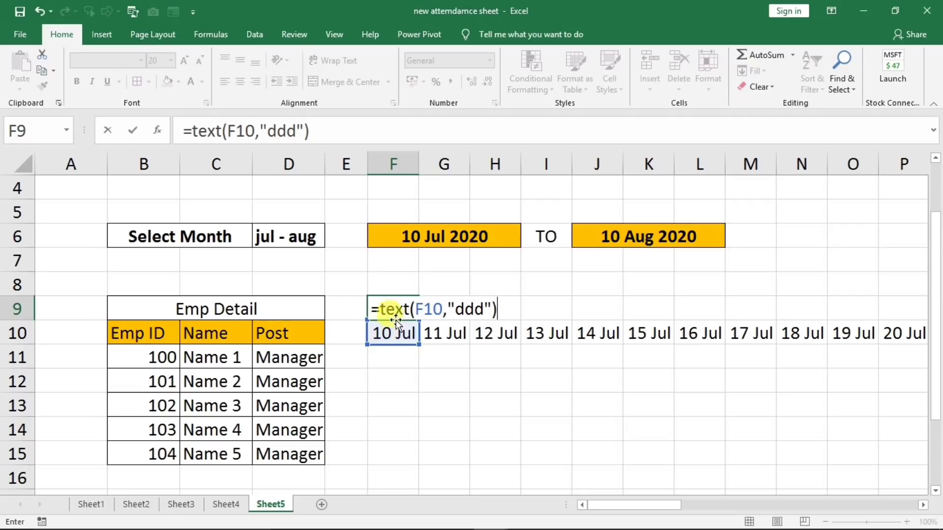
key("Return")
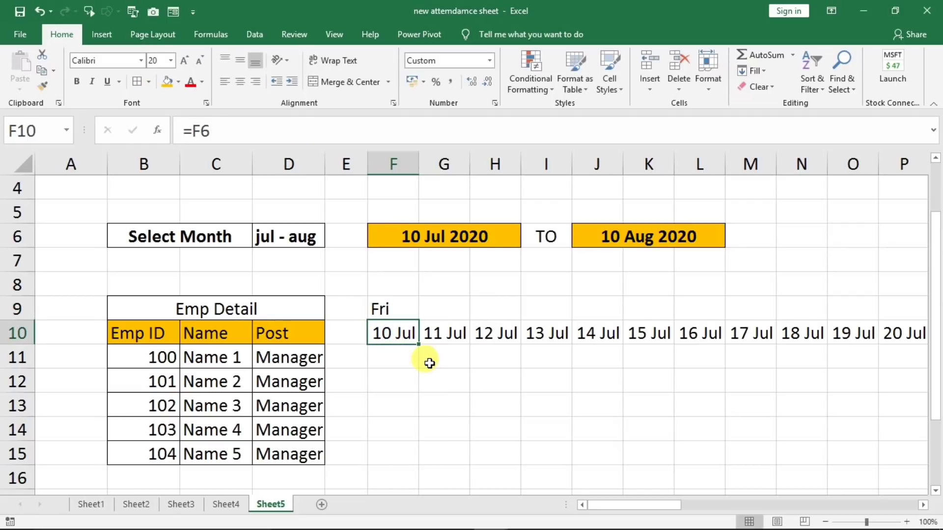
Step: Fill the weekday formula from F9 across to AK9
left_click(413, 318)
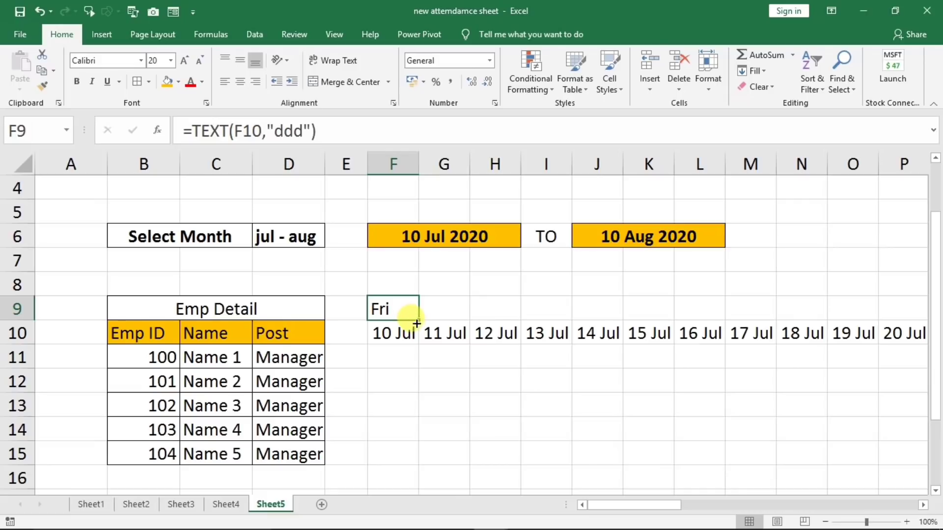
left_click_drag(418, 320, 371, 454)
left_click(717, 334)
Step: Apply all borders to the attendance grid F9:AK15
left_click(722, 311)
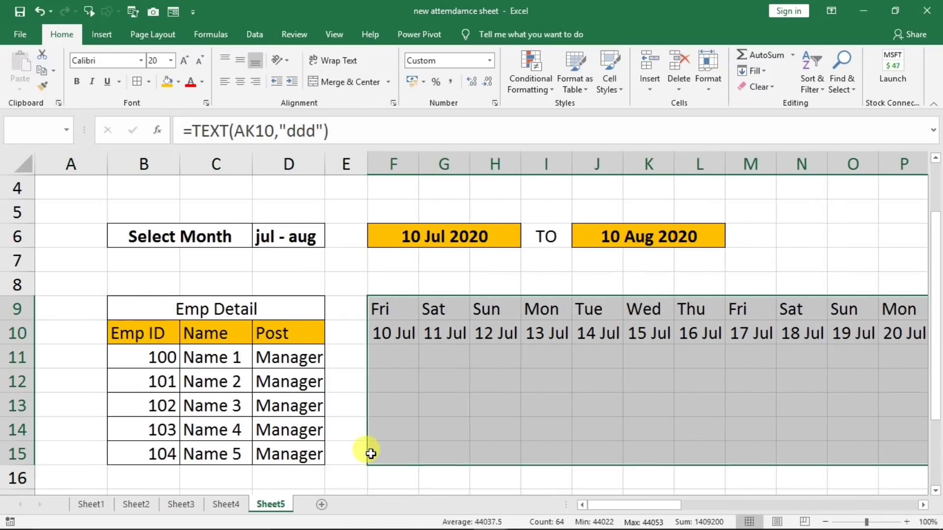
left_click(137, 83)
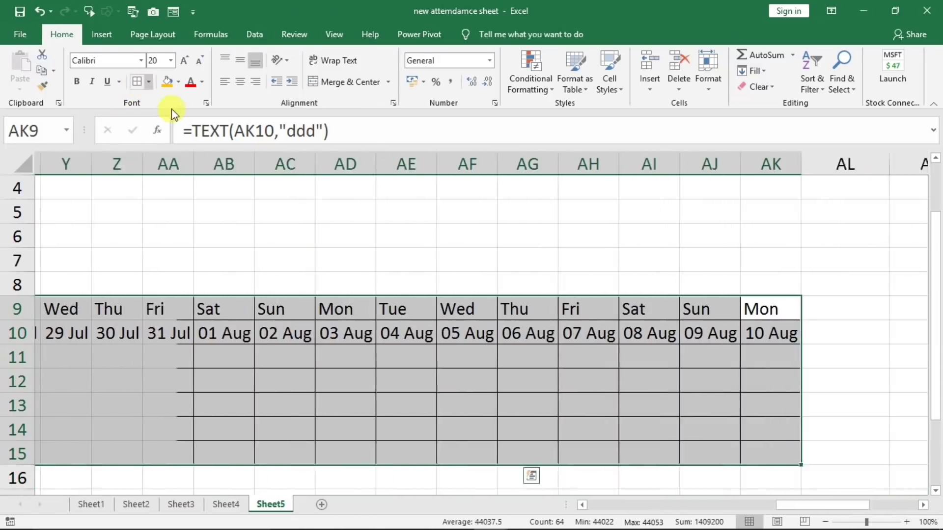
left_click(451, 361)
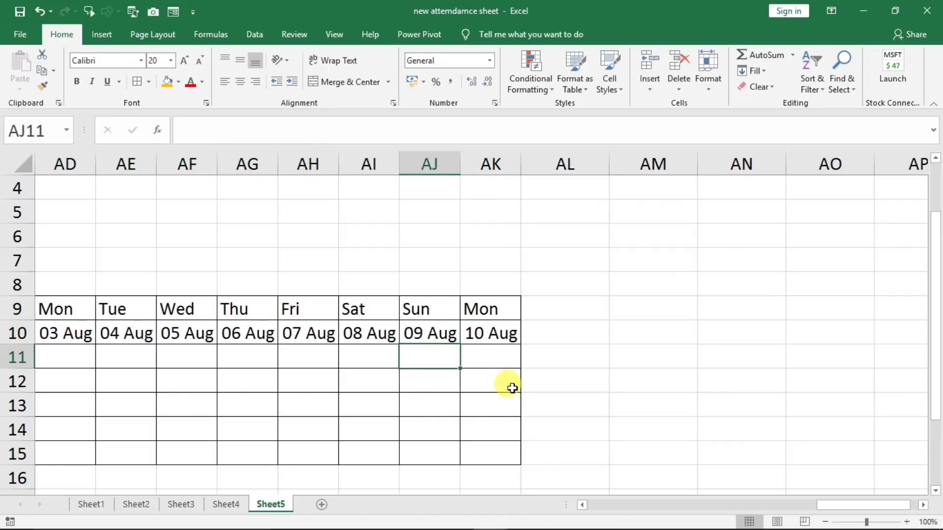
left_click(485, 331)
Step: Choose jan - feb as the month range in D6
left_click_drag(835, 508, 607, 508)
left_click(394, 338)
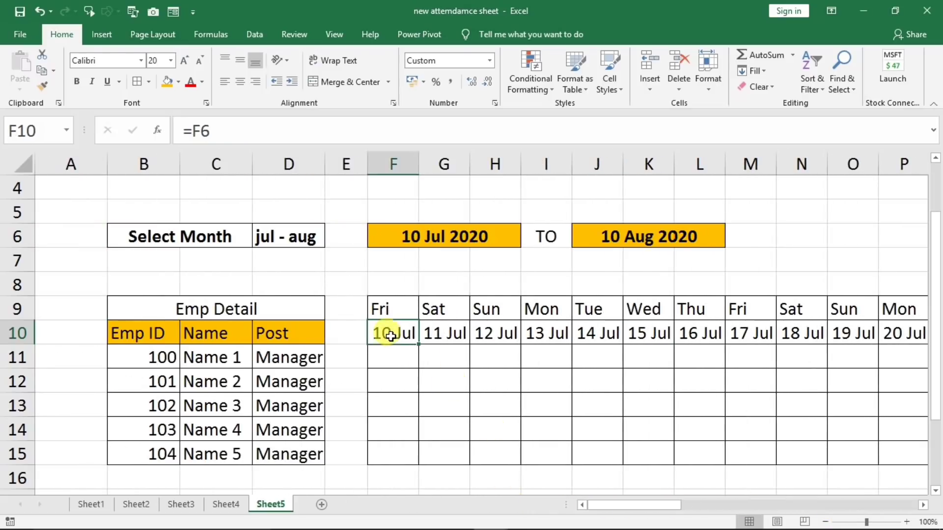
left_click(313, 250)
left_click(331, 241)
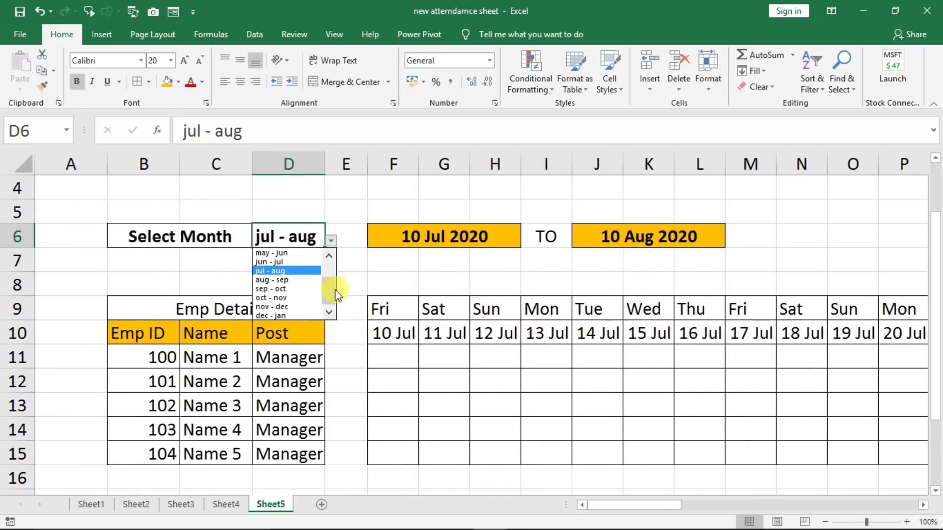
scroll(326, 290, "up", 2)
left_click(301, 253)
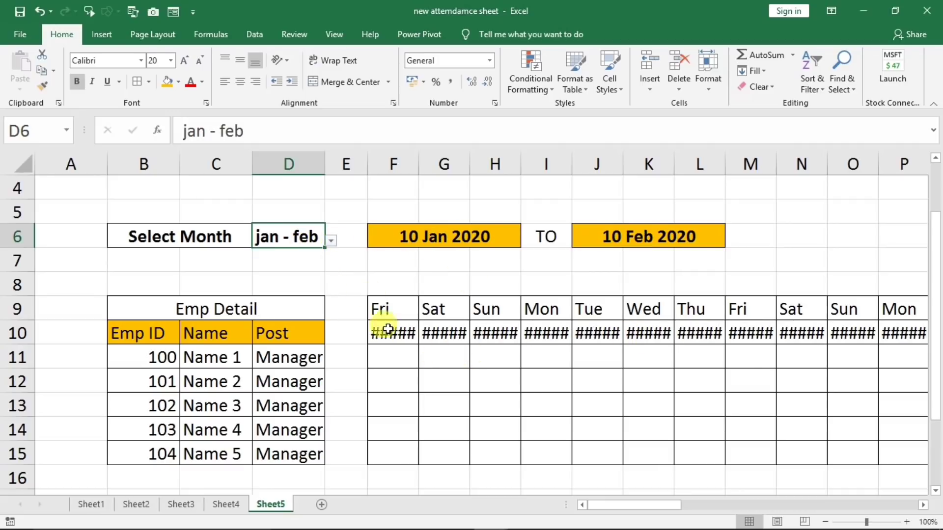
Step: Widen columns F to AK equally so that every date fits, and check both ends of the date row
left_click_drag(419, 163, 398, 303)
left_click(421, 305)
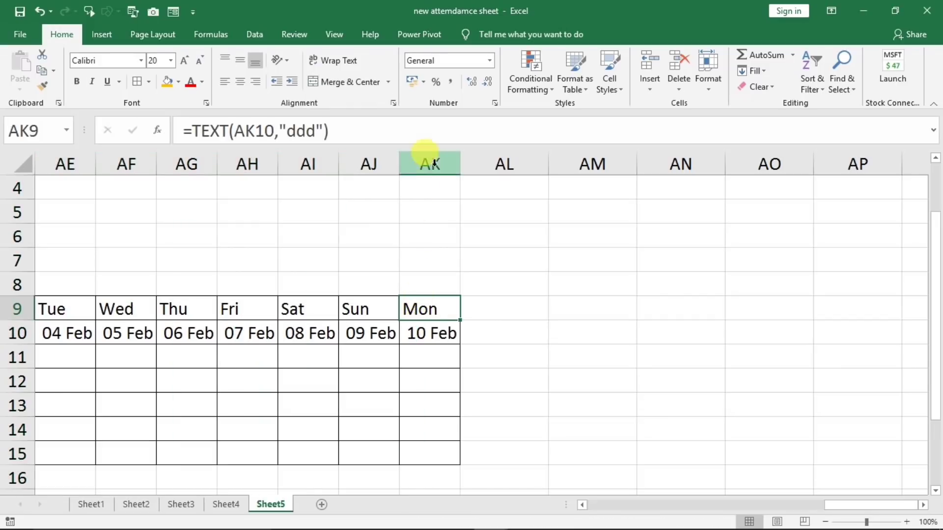
left_click_drag(427, 162, 384, 226)
mouse_move(453, 156)
left_mouse_down()
mouse_move(432, 150)
mouse_move(442, 156)
left_mouse_up()
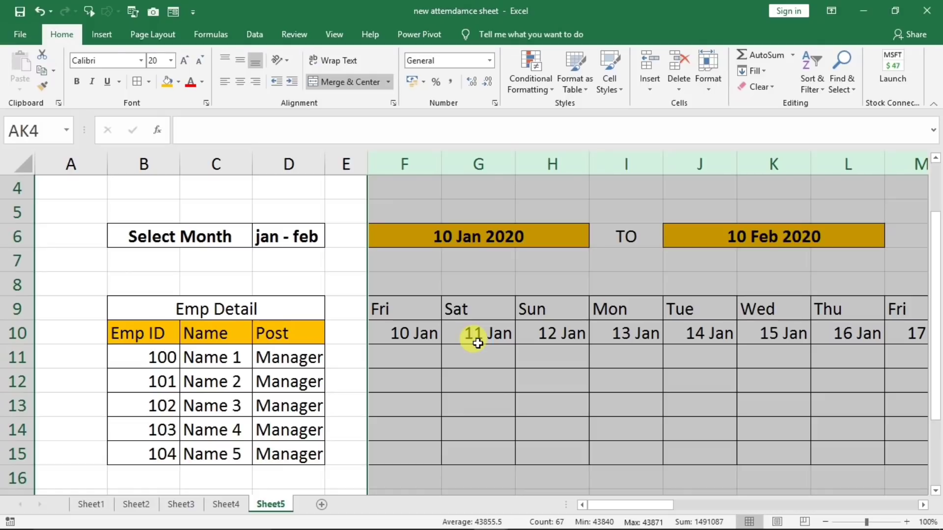
left_click(396, 333)
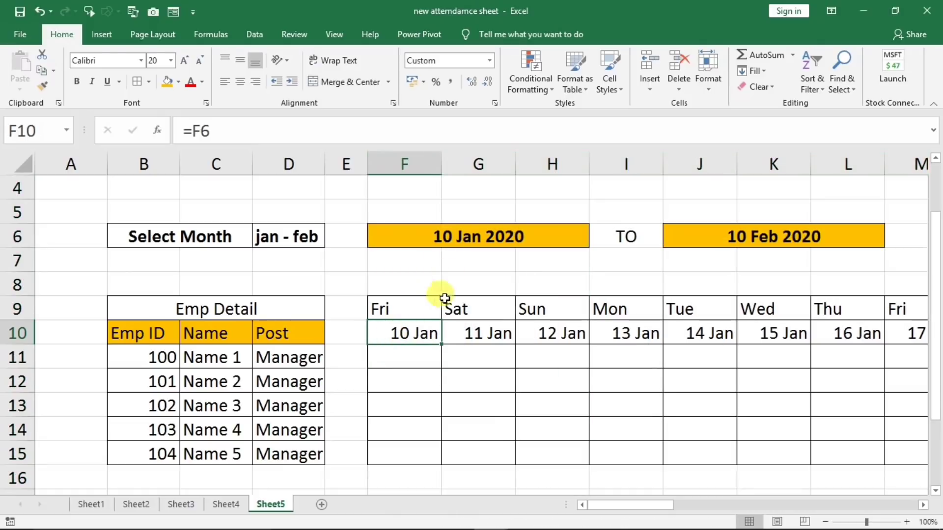
left_click(766, 239)
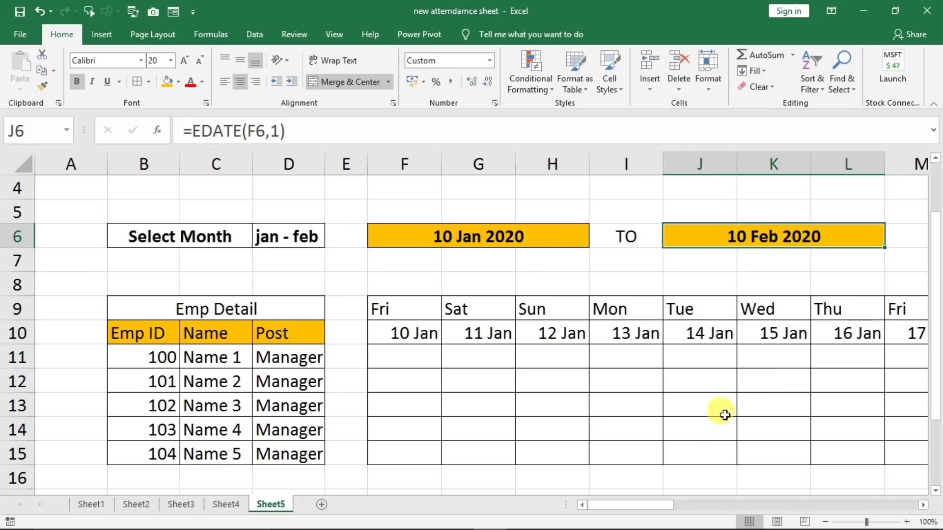
left_click_drag(659, 503, 875, 511)
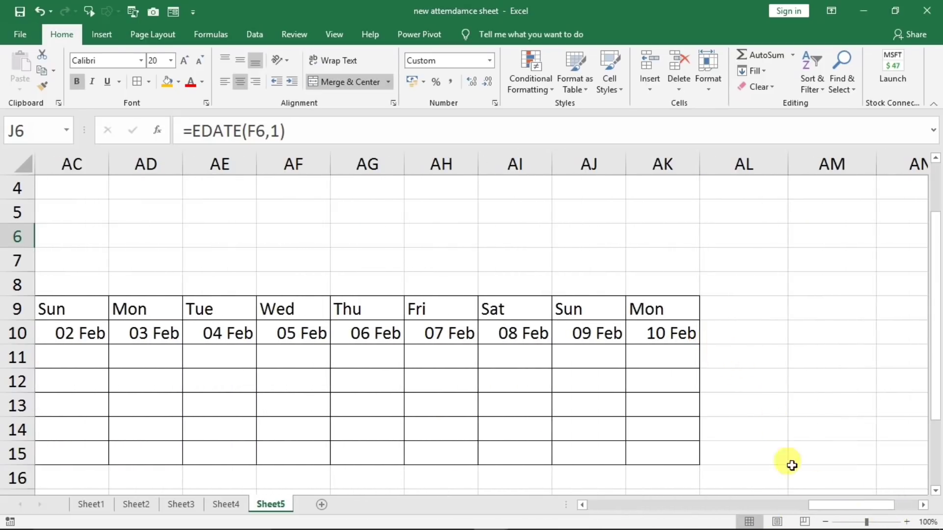
left_click_drag(820, 500, 542, 519)
Step: Choose feb - mar as the month range in D6 and check the last columns of the date header
left_click(289, 239)
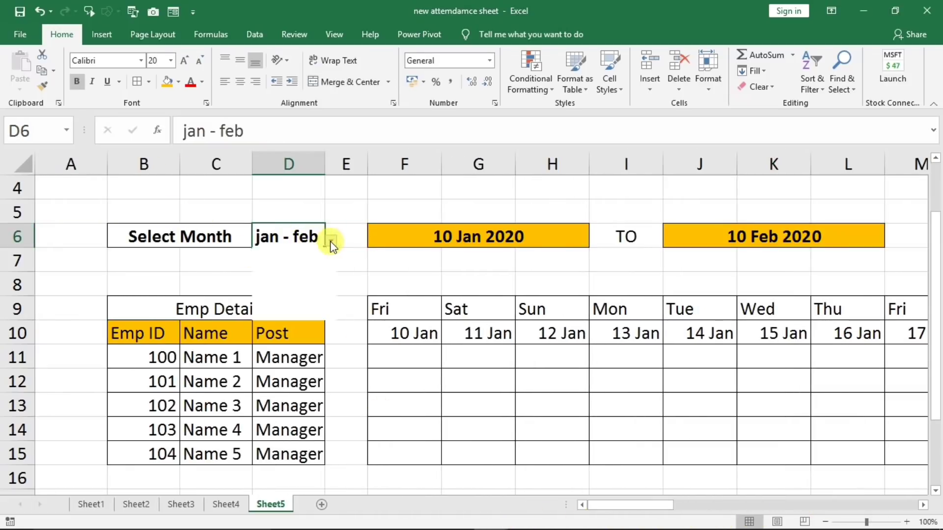
left_click(331, 241)
left_click(287, 263)
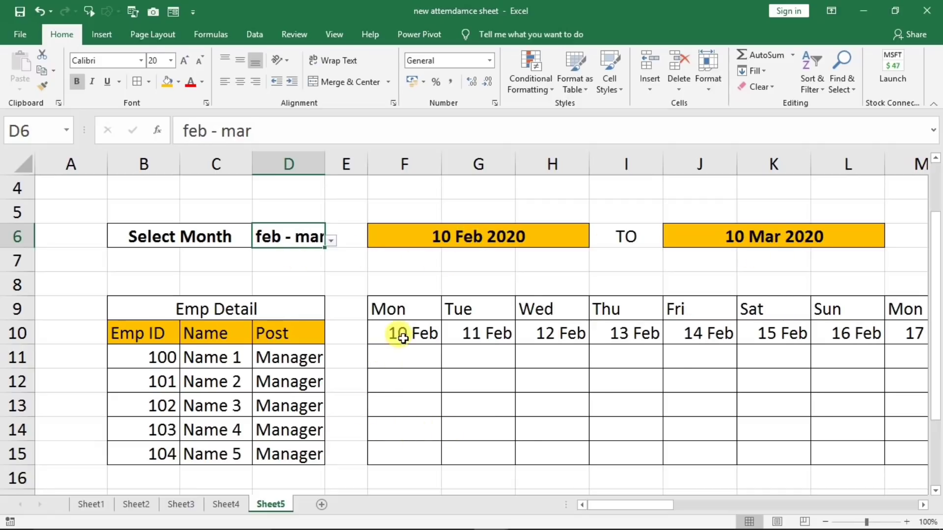
left_click_drag(663, 505, 935, 511)
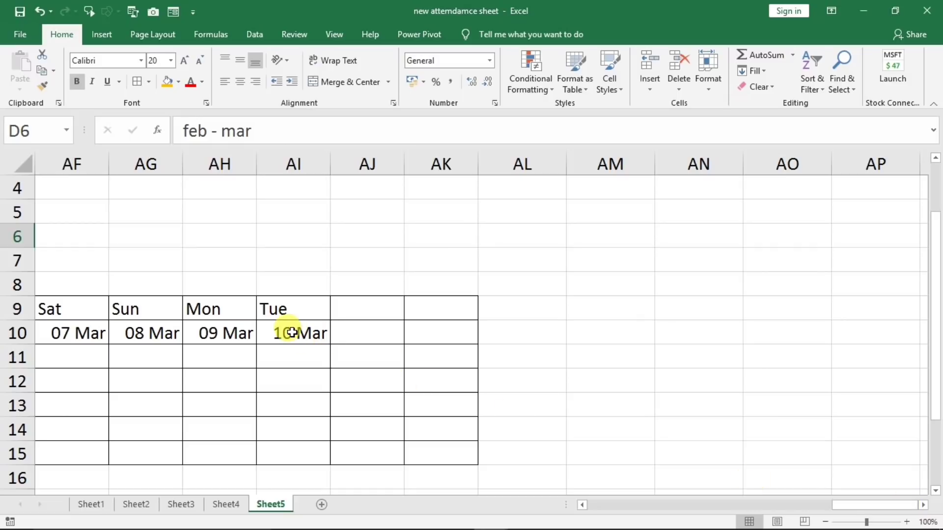
left_click_drag(356, 319, 418, 337)
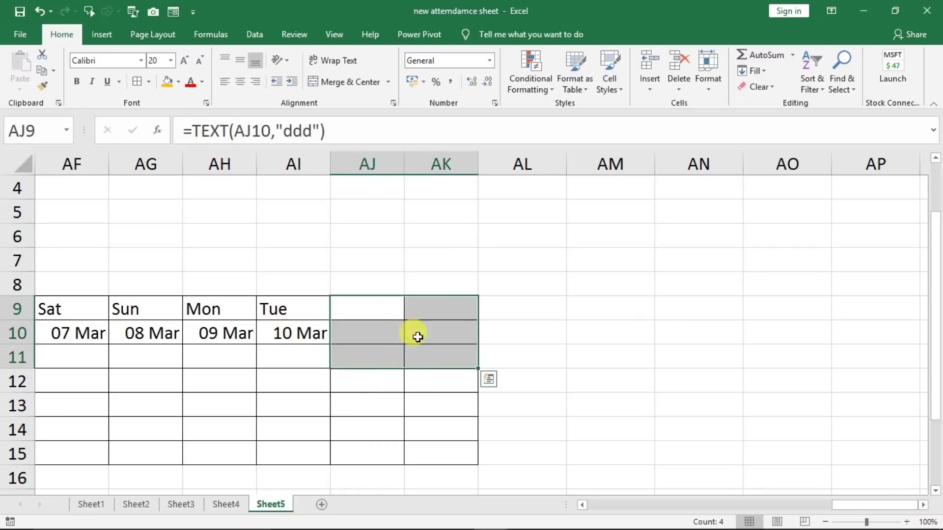
left_click_drag(841, 508, 491, 498)
left_click(445, 381)
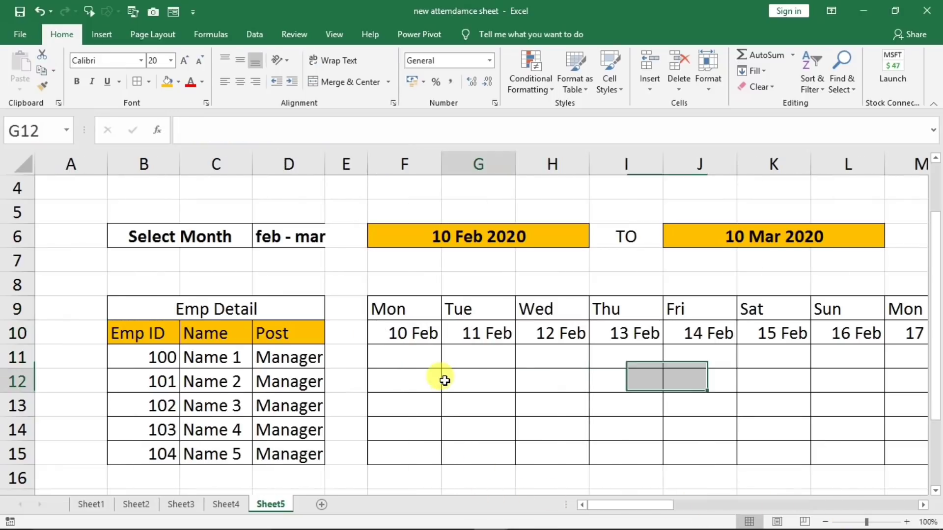
Step: Fill the date header cells F10:AK10 with the orange used for the employee table headings
scroll(494, 407, "down", 2)
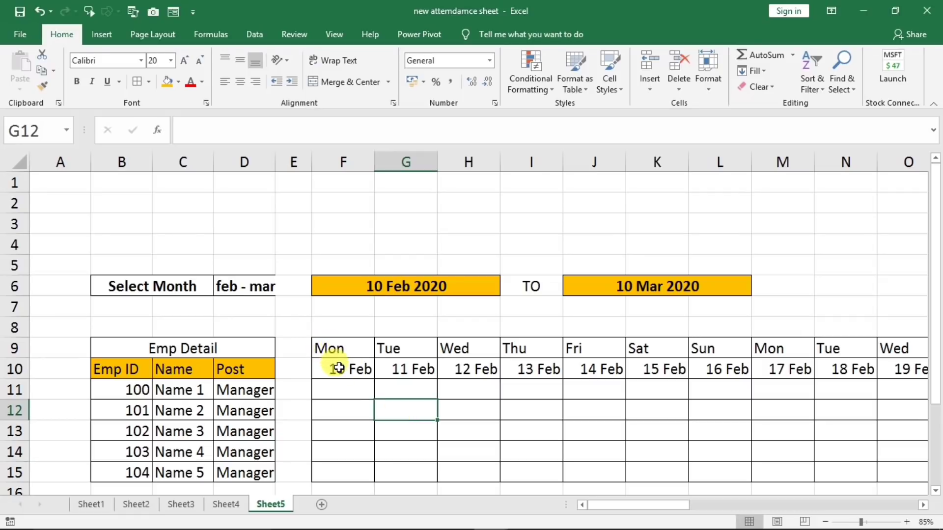
left_click_drag(339, 368, 811, 375)
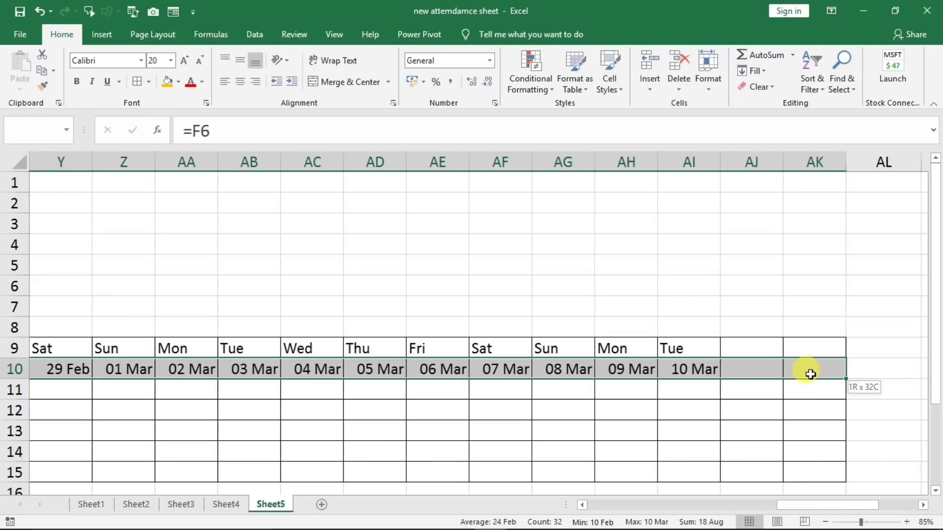
left_click(168, 83)
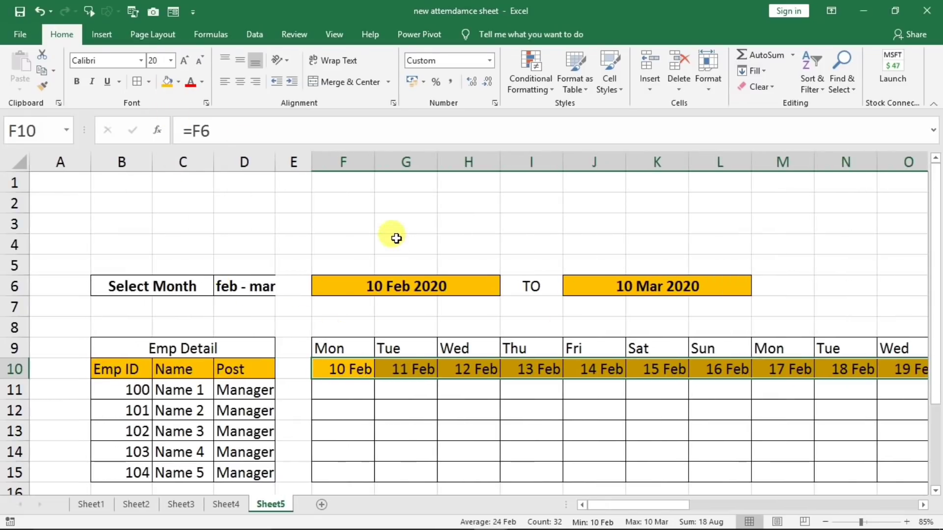
Step: Rotate the text of the date headers in row 10 upward, starting at F10
left_click(290, 64)
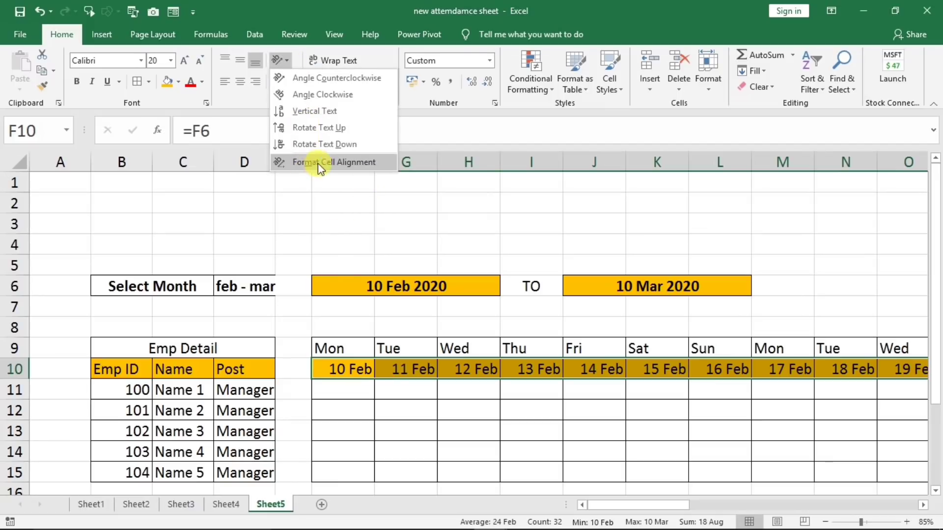
left_click(326, 128)
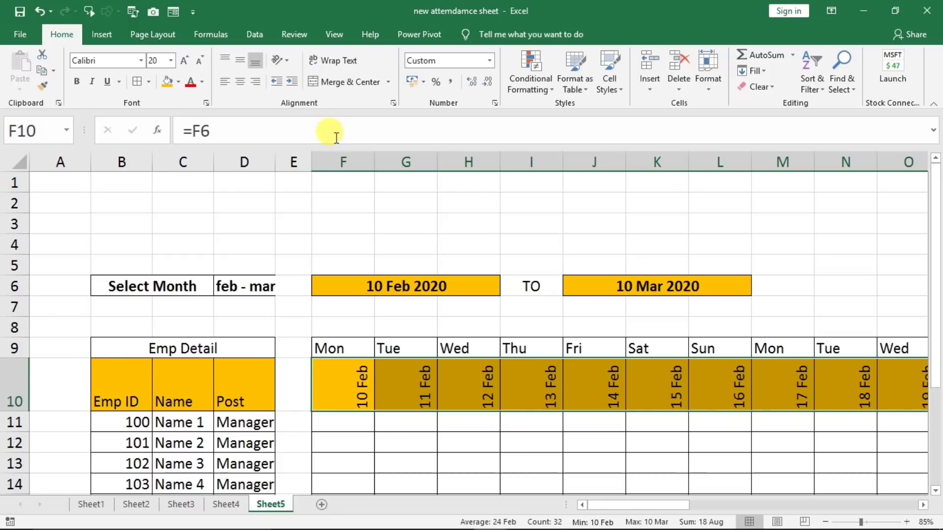
left_click(419, 364)
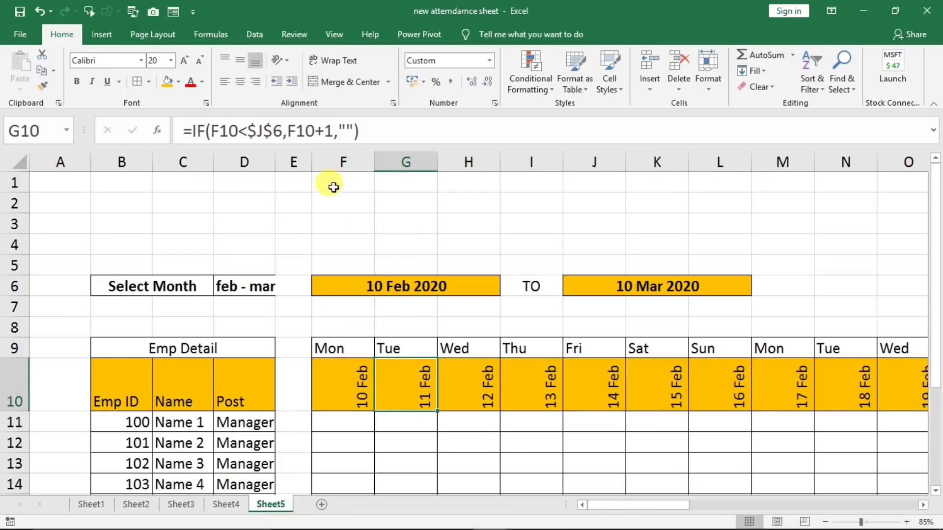
Step: Select columns F through AK and narrow them all to about the width of the rotated dates
left_click_drag(333, 185, 493, 261)
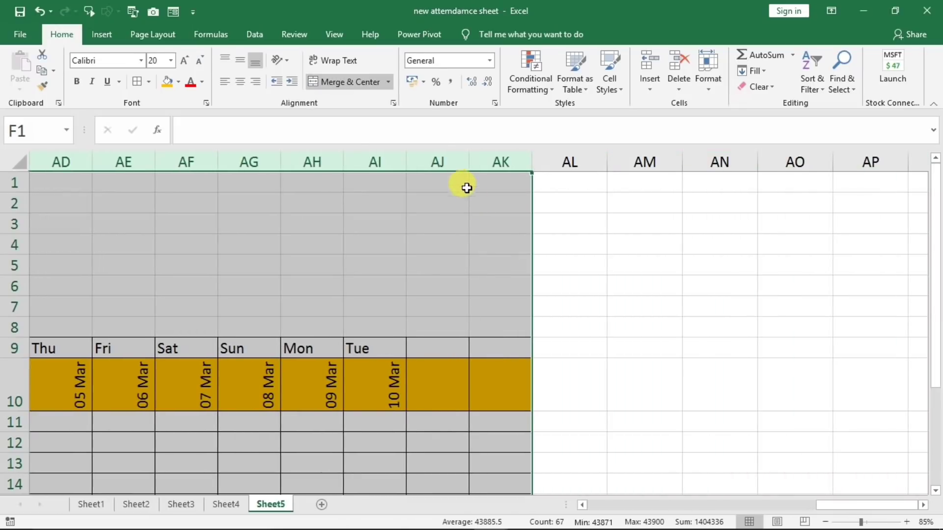
left_click_drag(468, 164, 447, 164)
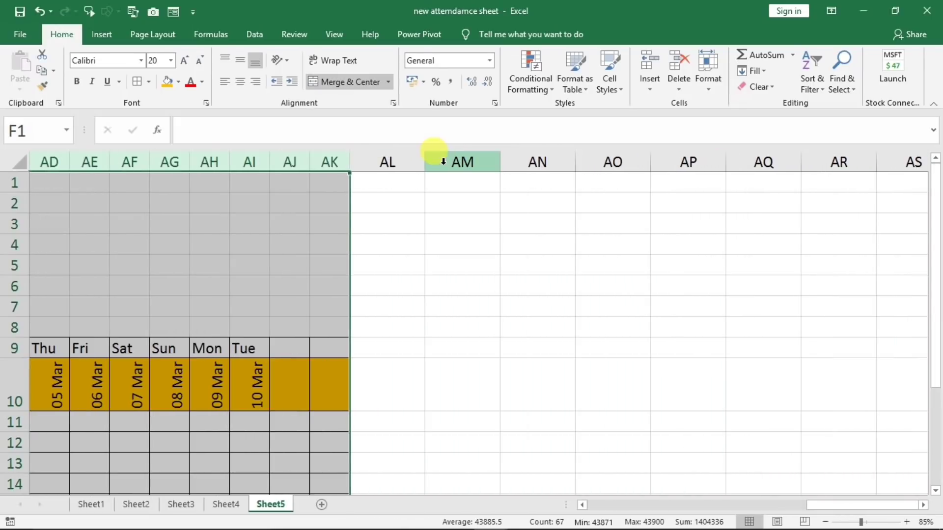
Step: Return to the start of the sheet and narrow the empty column A
left_click(306, 387)
key("Left")
key("Left")
key("Left")
key("Left")
key("Left")
key("Left")
key("Left")
key("Left")
key("Left")
key("Left")
key("Left")
key("Left")
key("Left")
key("Left")
key("Left")
key("Left")
key("Left")
key("Left")
key("Left")
key("Left")
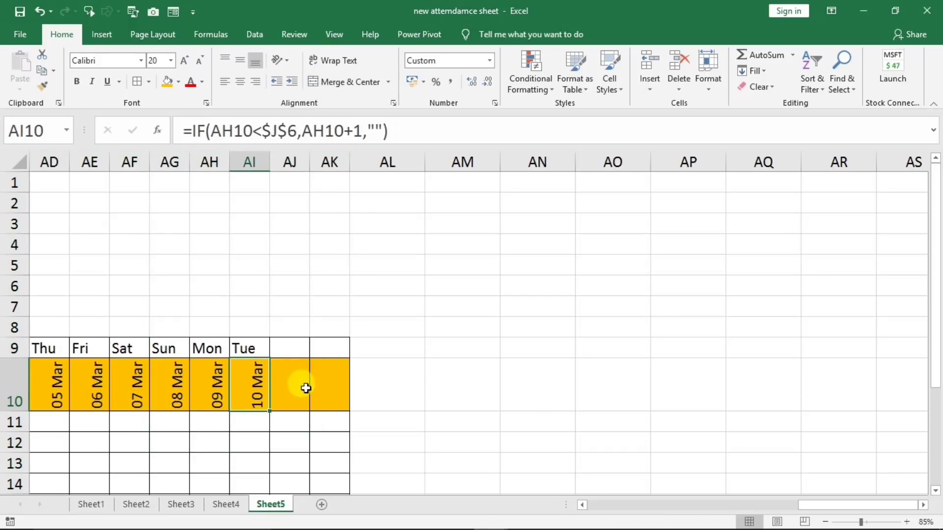
key("Left")
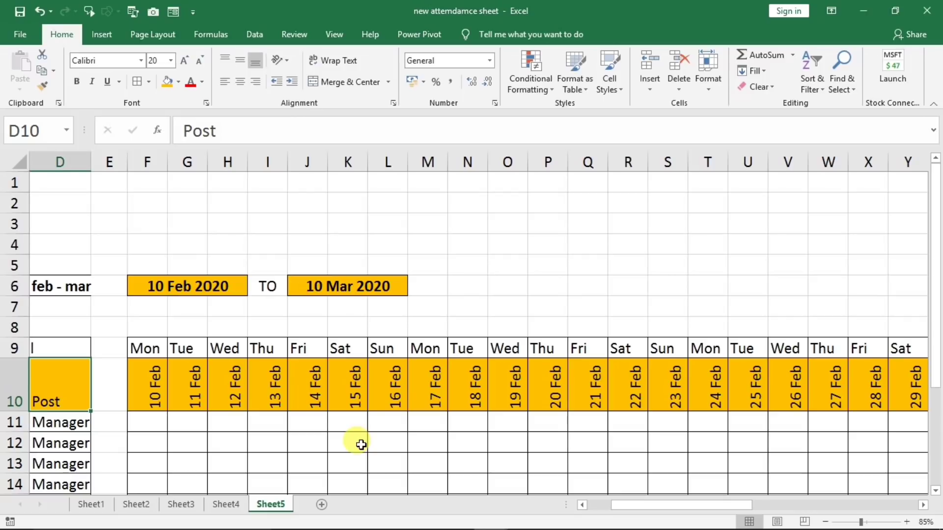
key("Left")
key("Left")
key("Left")
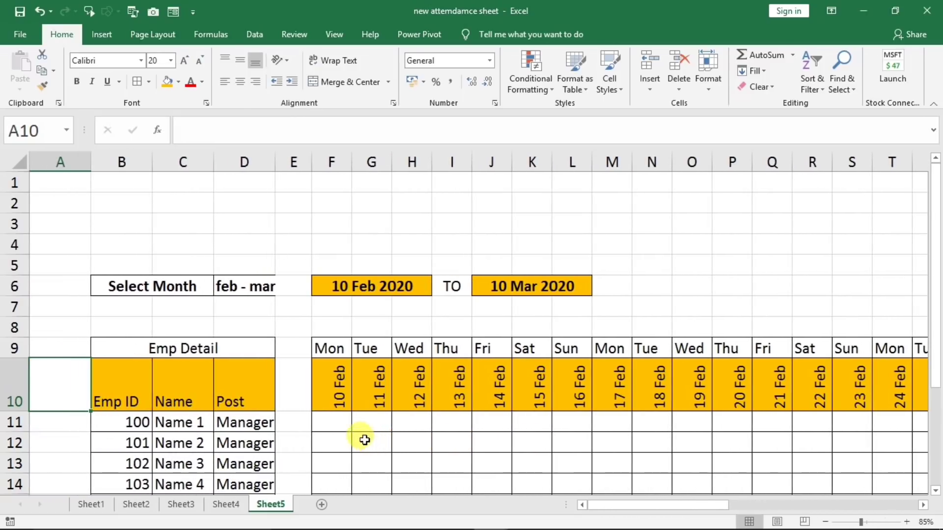
left_click_drag(91, 162, 42, 162)
left_click(442, 350)
Step: Create a formula-based conditional formatting rule for cell F11 with the formula =F$9="sun"
scroll(451, 362, "down", 1)
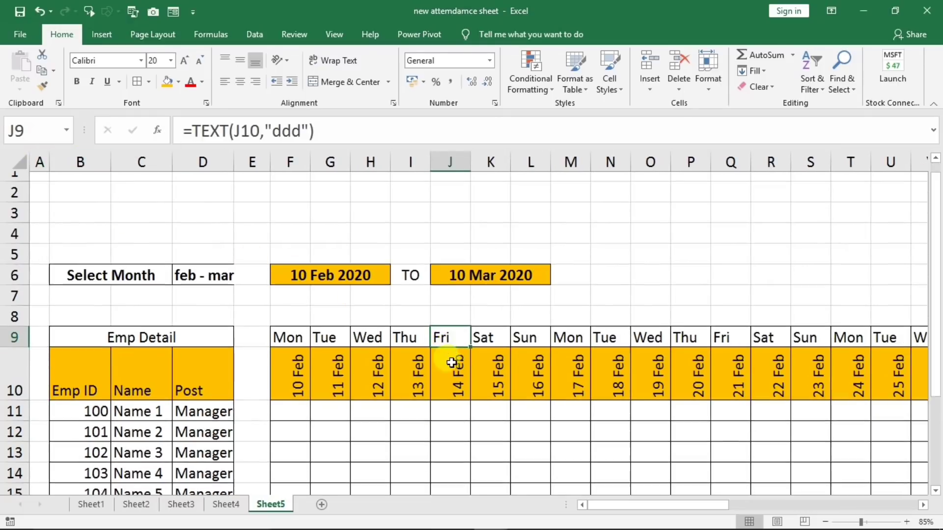
scroll(452, 363, "down", 1)
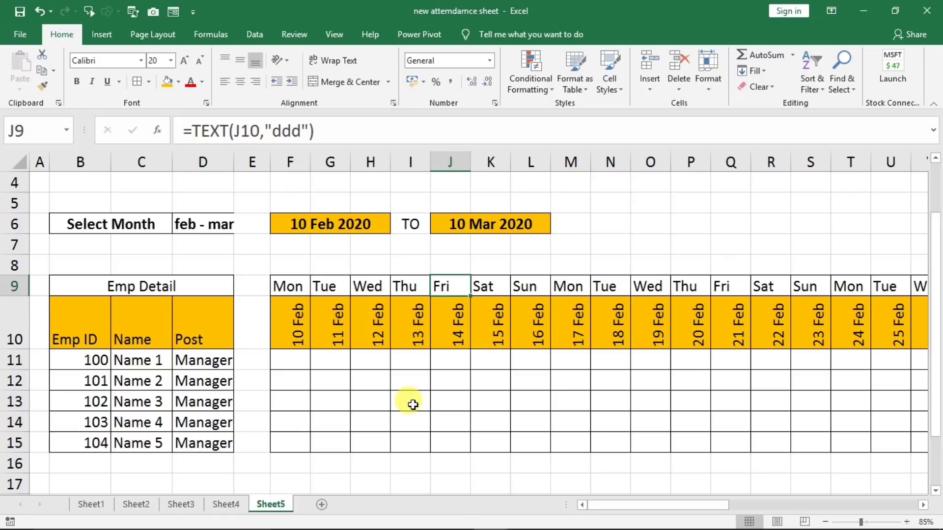
left_click(291, 362)
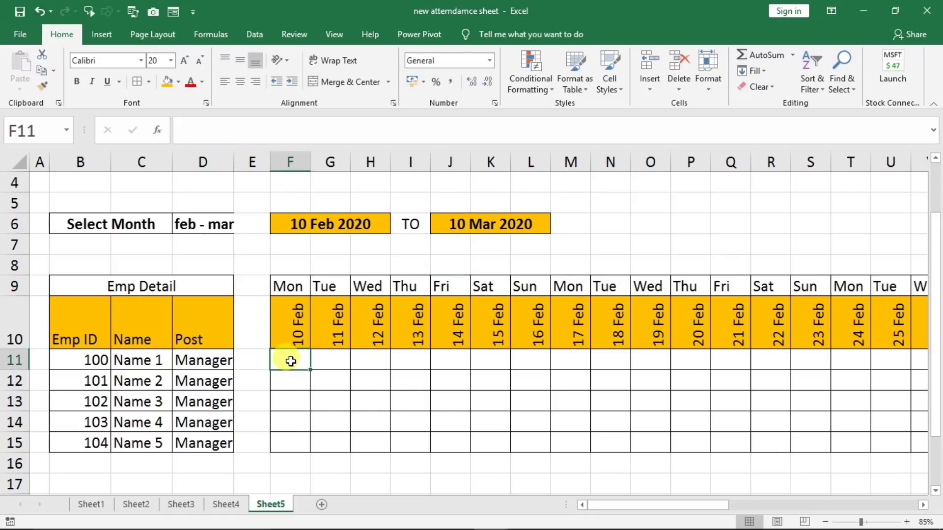
left_click(531, 93)
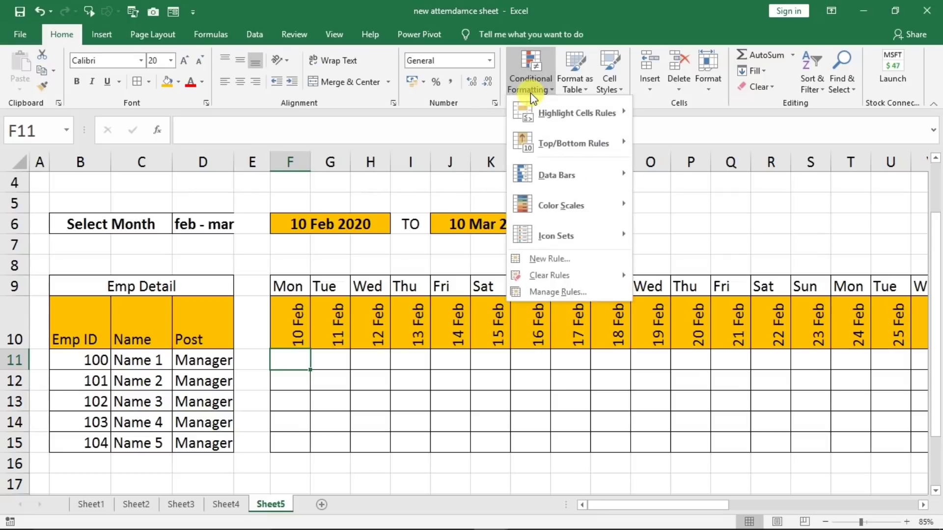
left_click(550, 259)
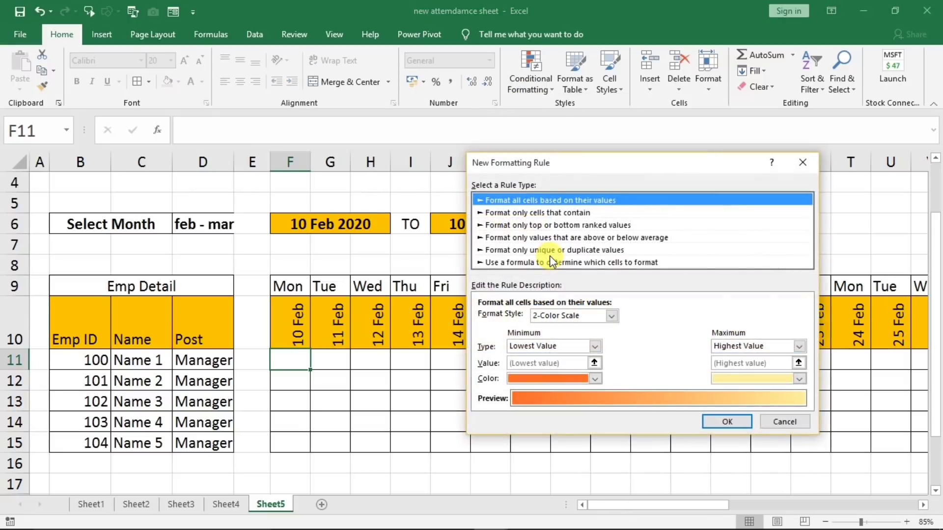
left_click(509, 262)
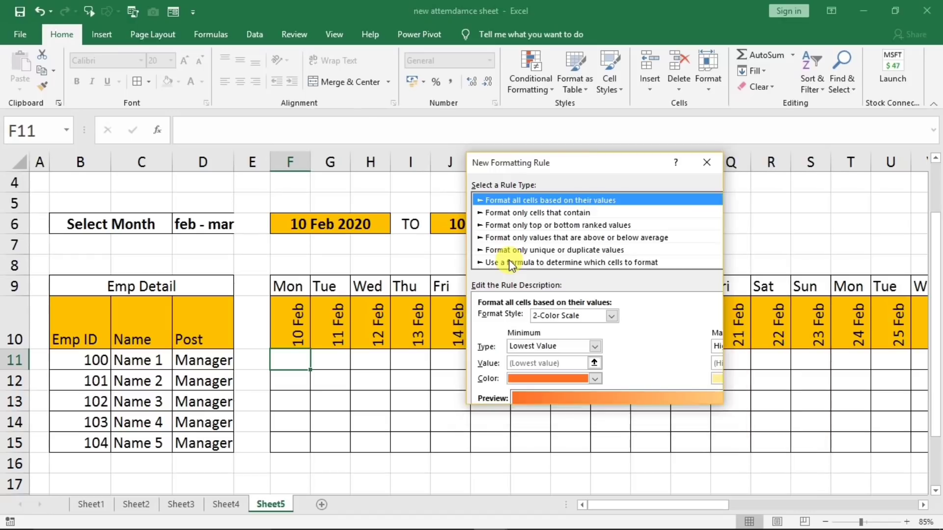
left_click(514, 319)
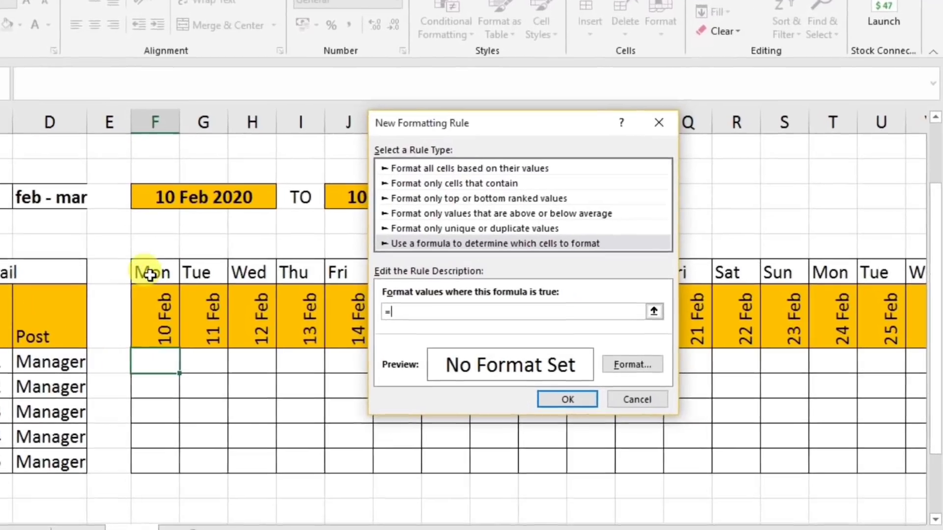
left_click(150, 275)
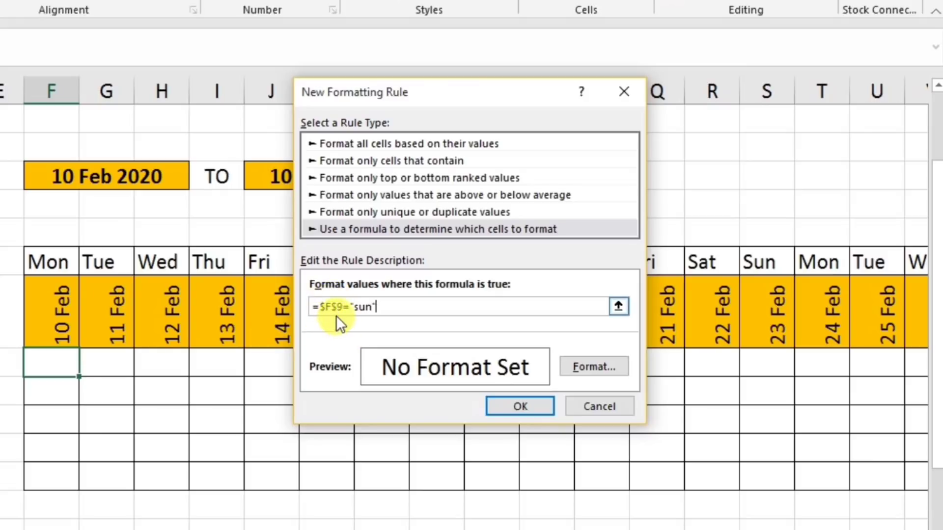
left_click(324, 305)
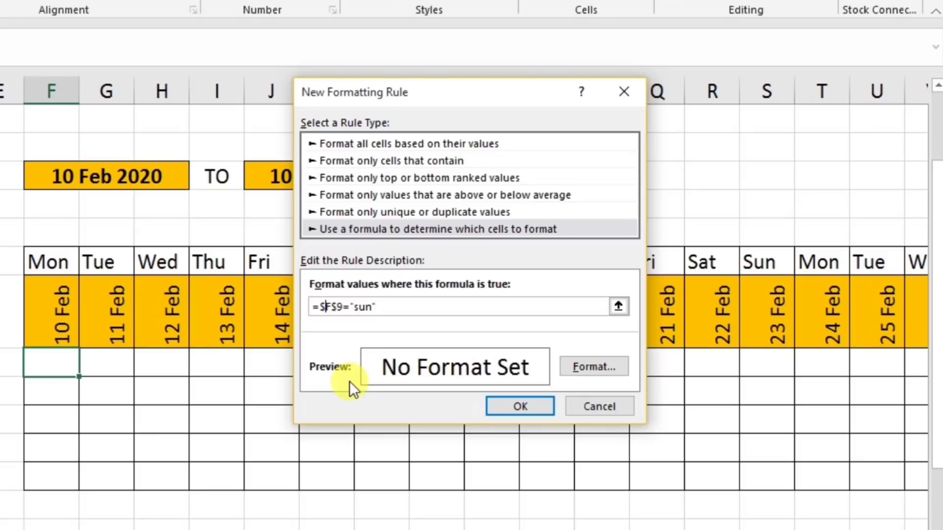
key("BackSpace")
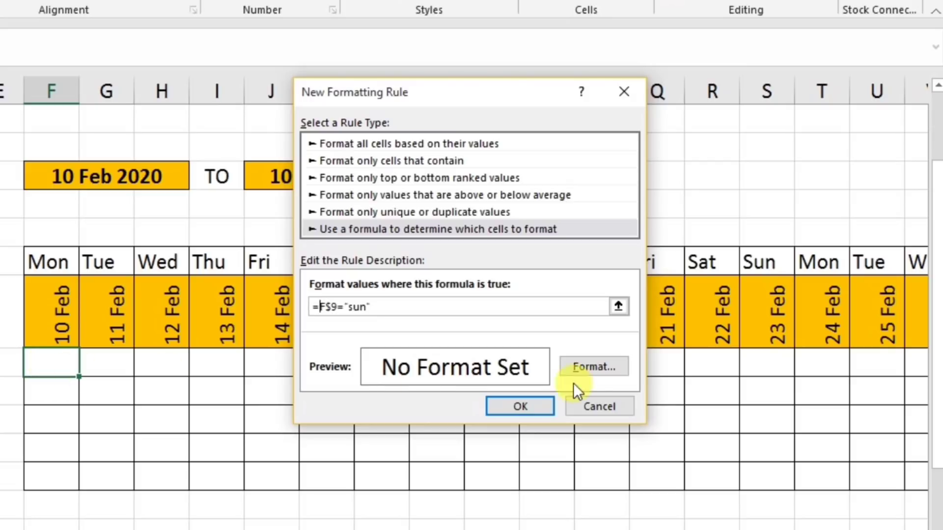
Step: Set the Sunday rule's format to a red background fill and apply the rule
left_click(587, 370)
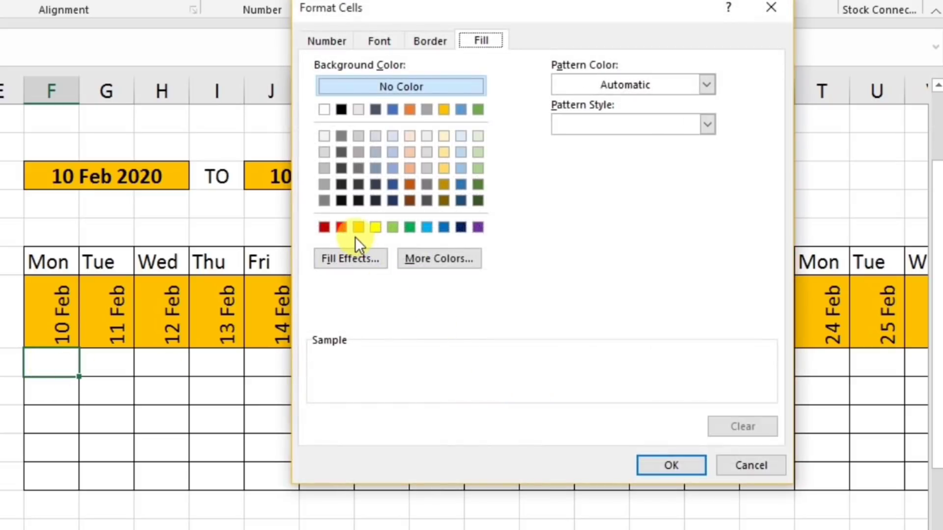
left_click(342, 228)
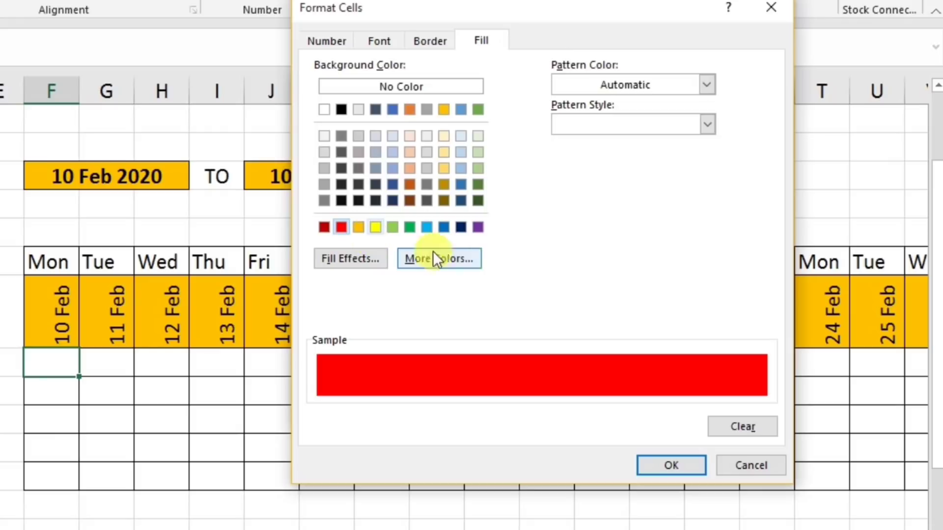
left_click(641, 460)
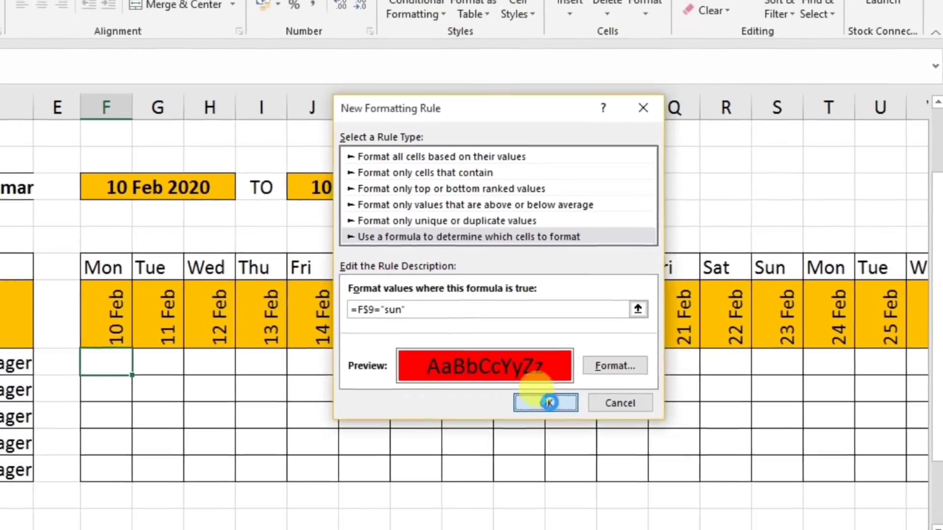
left_click(520, 406)
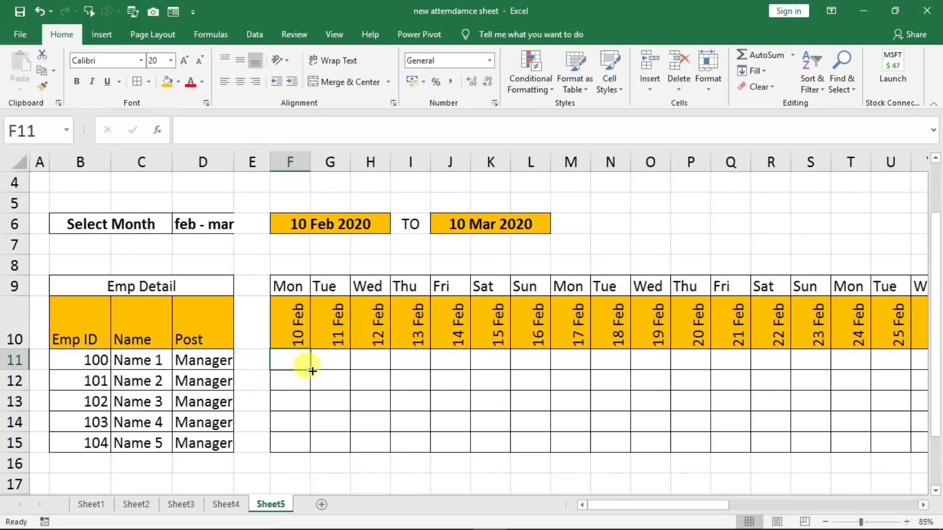
Step: Fill cell F11 with its conditional format across the attendance grid to AK15
left_click_drag(313, 371, 829, 448)
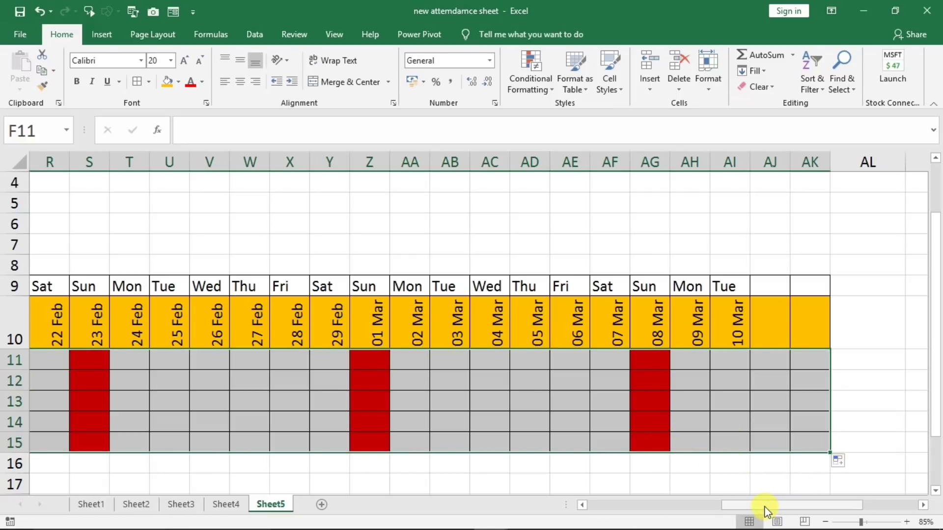
left_click_drag(762, 511, 579, 513)
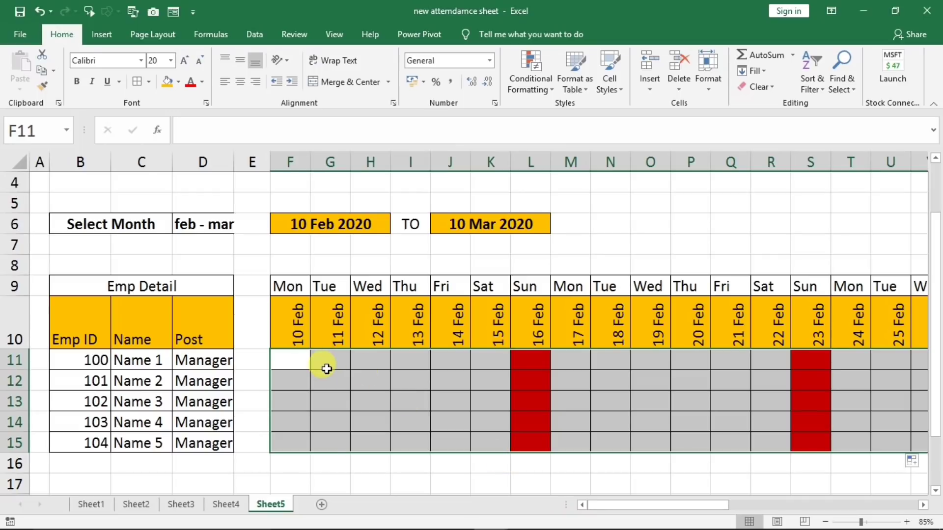
Step: Start another conditional formatting rule for cell F11 that uses a formula to determine which cells to format
left_click(293, 360)
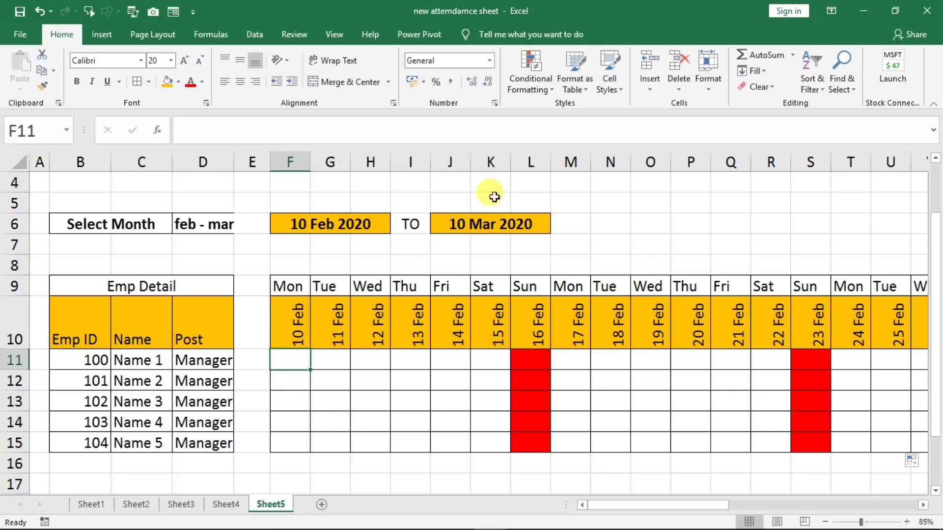
left_click(538, 92)
left_click(549, 259)
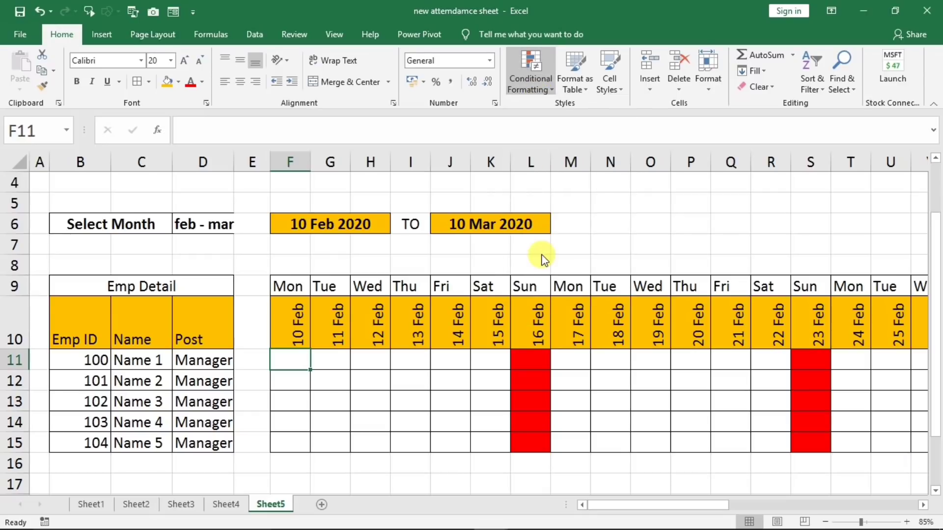
left_click(444, 247)
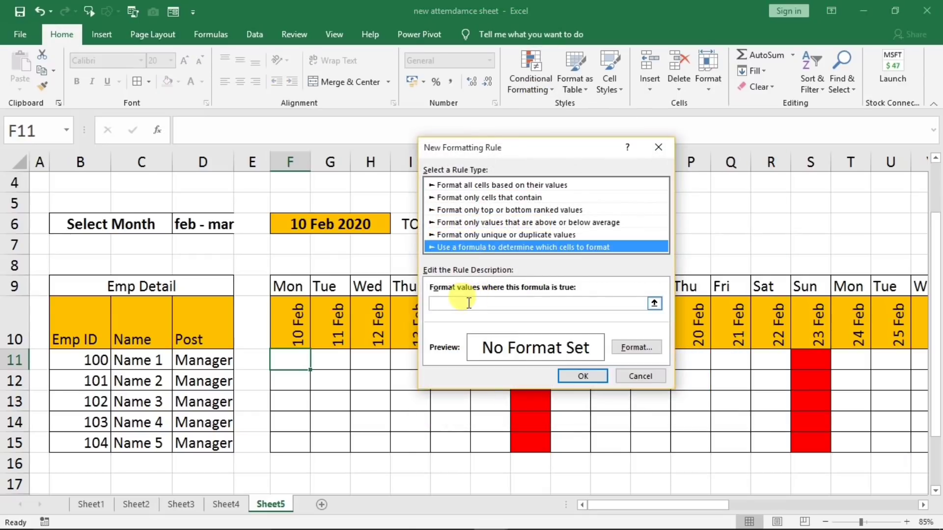
left_click(469, 303)
left_click_drag(486, 149, 535, 155)
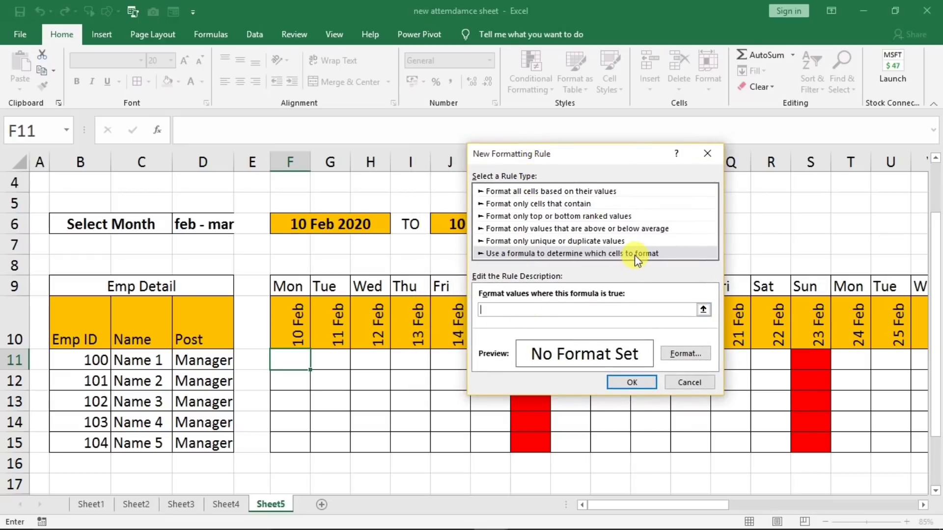
Step: Begin the rule formula as an AND function whose first condition is F$9="sat", keeping only the row absolute
type("=an")
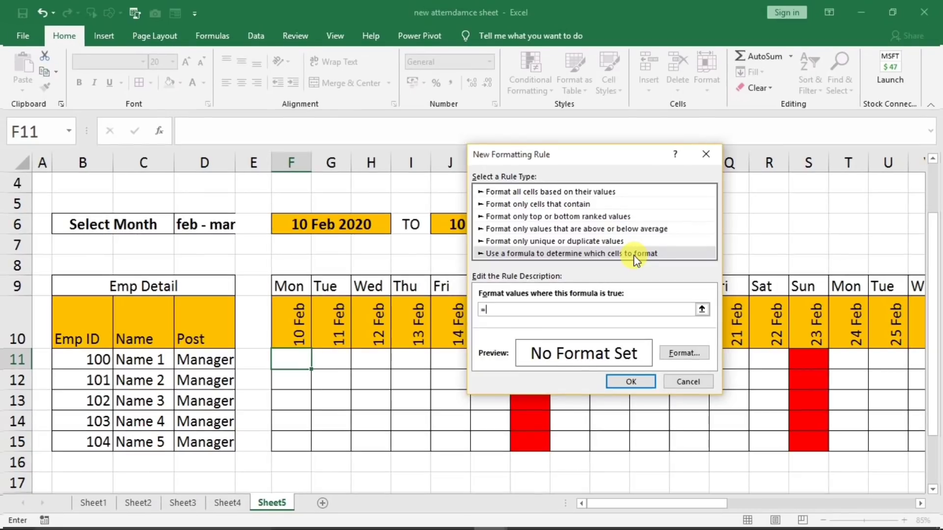
type("d(")
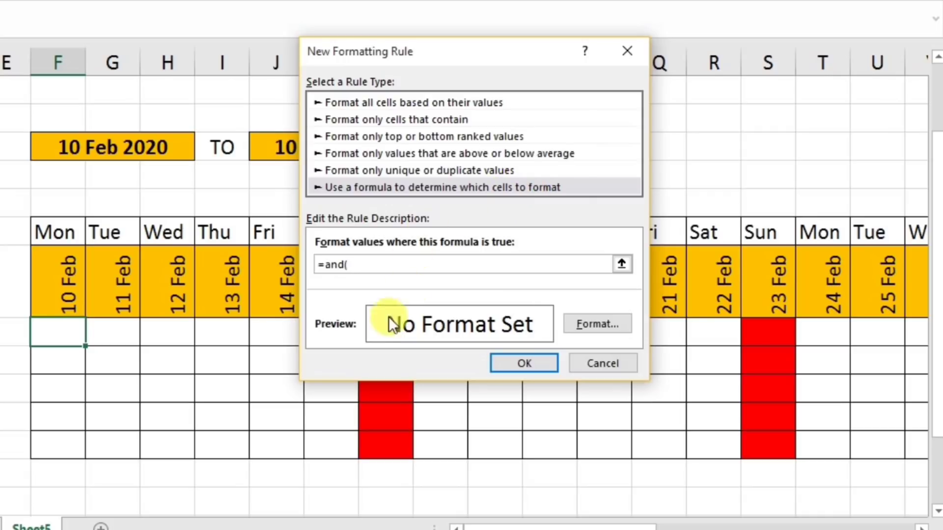
left_click(59, 238)
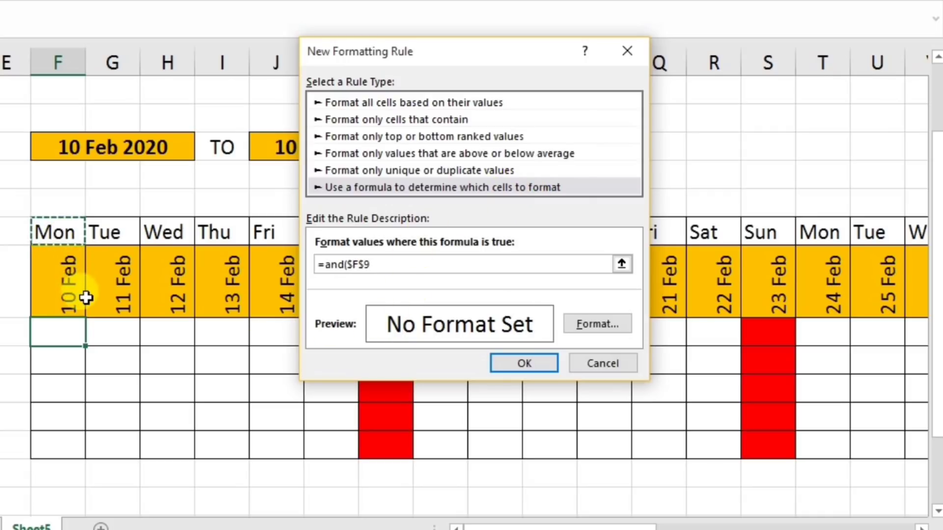
type("=\"sat")
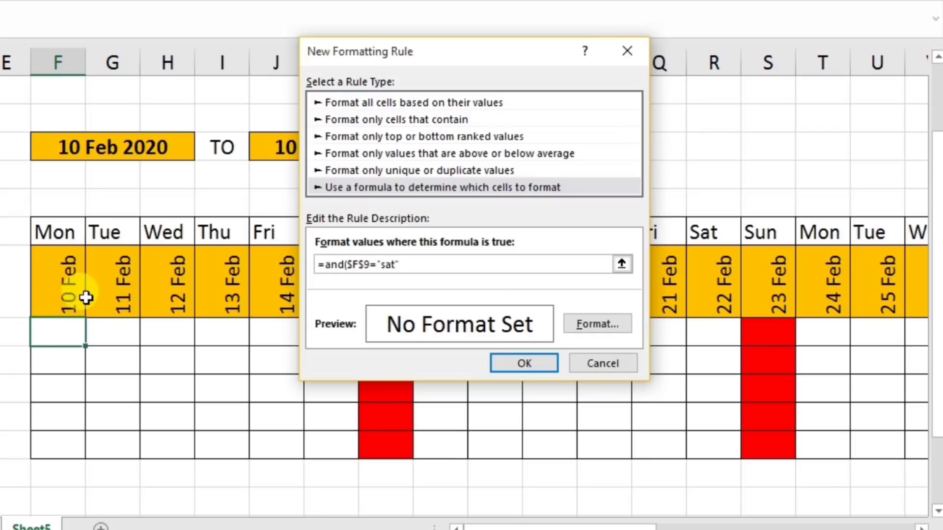
left_click(351, 264)
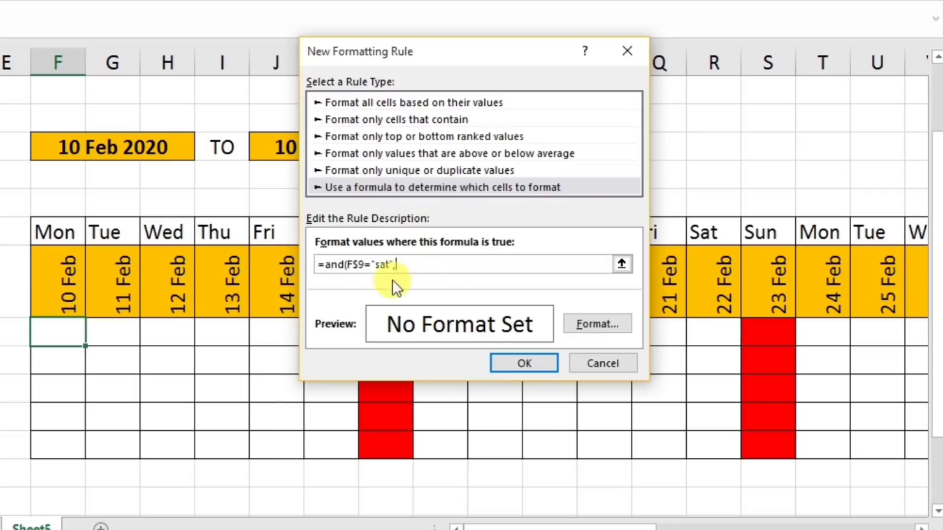
Step: Complete the formula as =and(F$9="sat",countif($F$9:F$9,"sat")=2) and copy the whole formula
left_click_drag(454, 62, 480, 62)
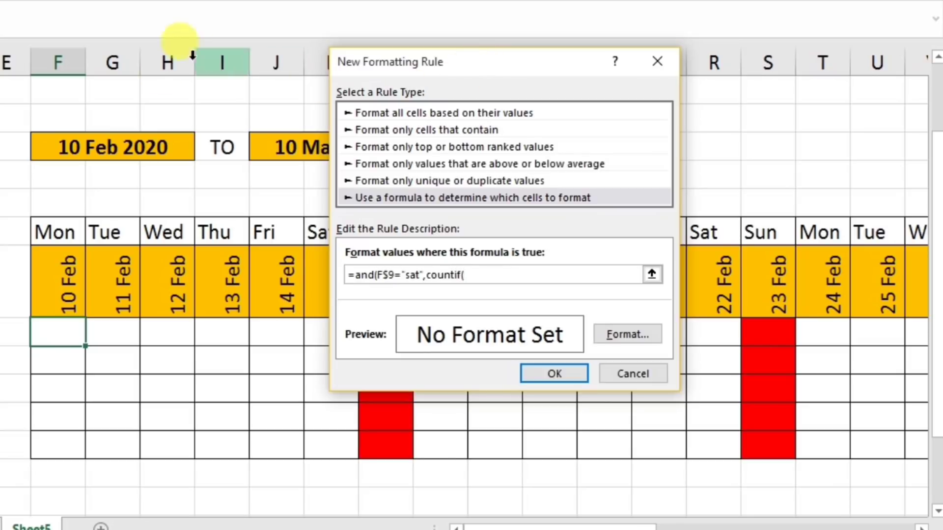
left_click(49, 232)
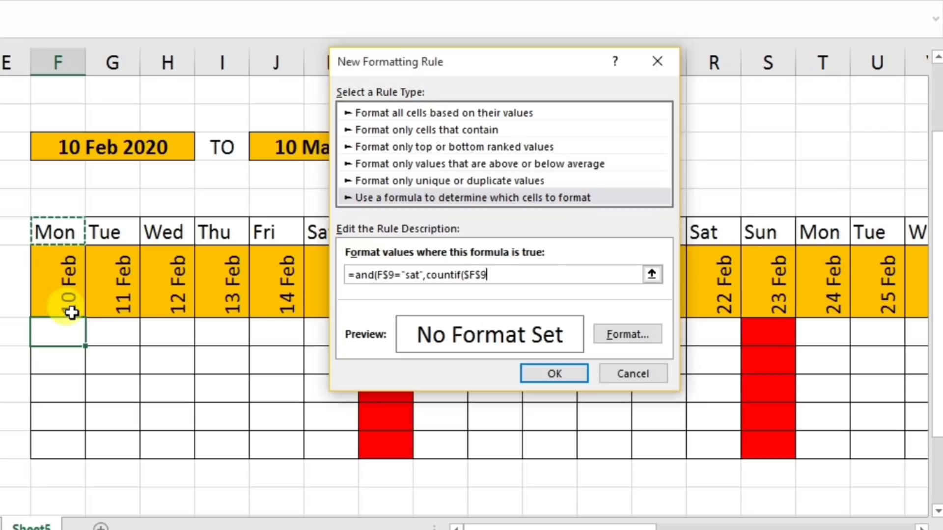
type(":$F$9")
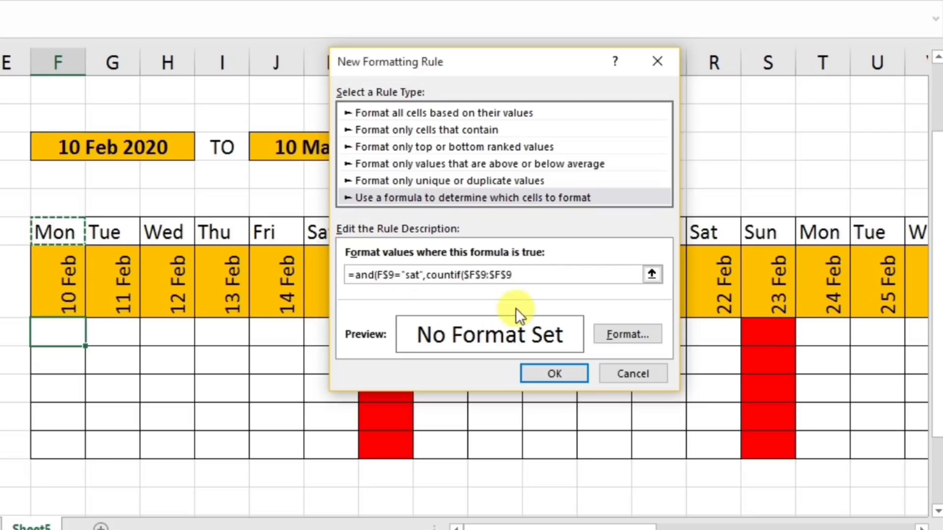
left_click(504, 284)
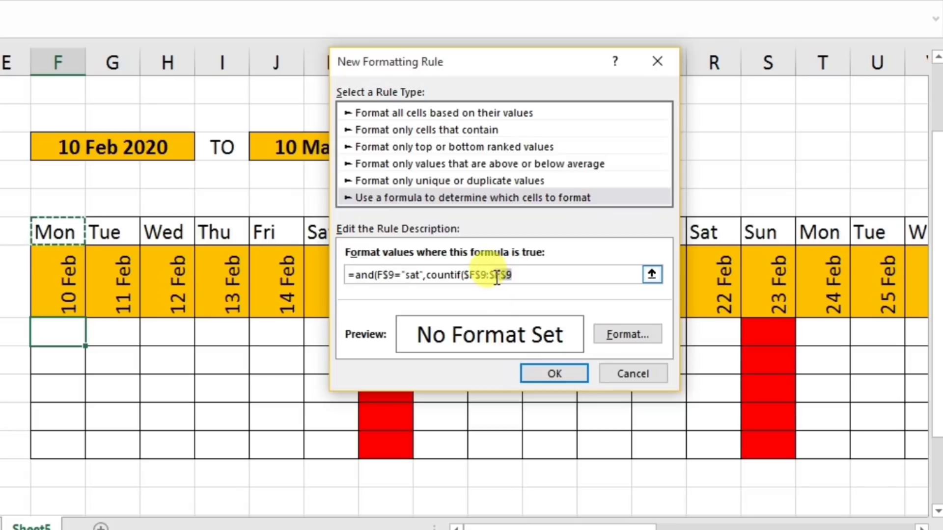
left_click(497, 274)
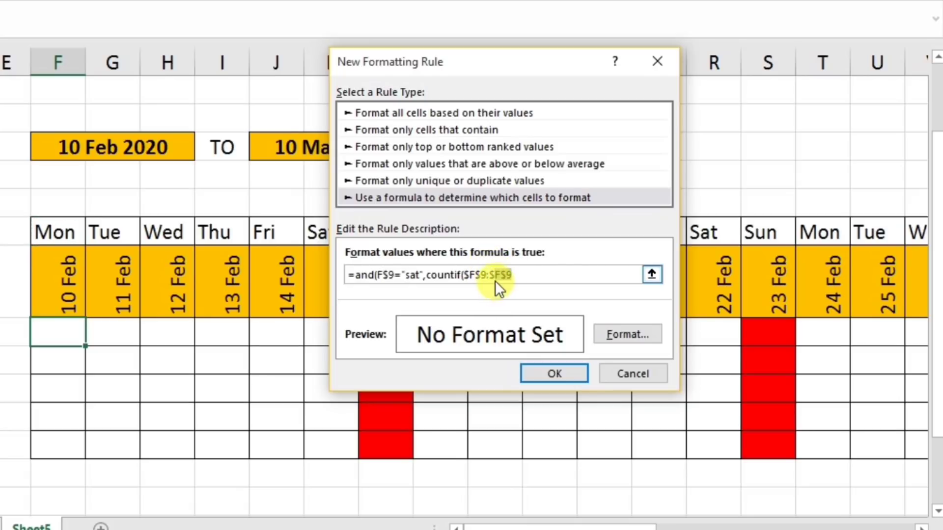
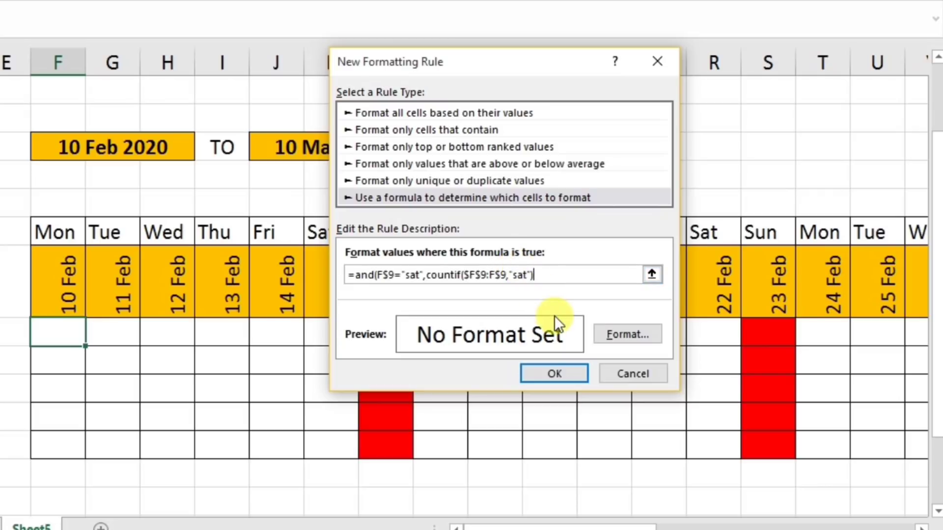
type("=2")
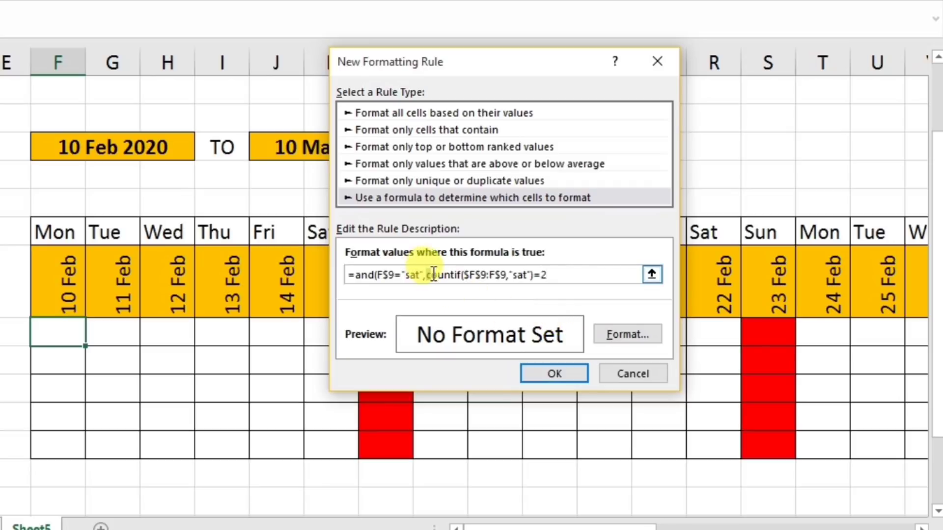
left_click_drag(427, 275, 556, 276)
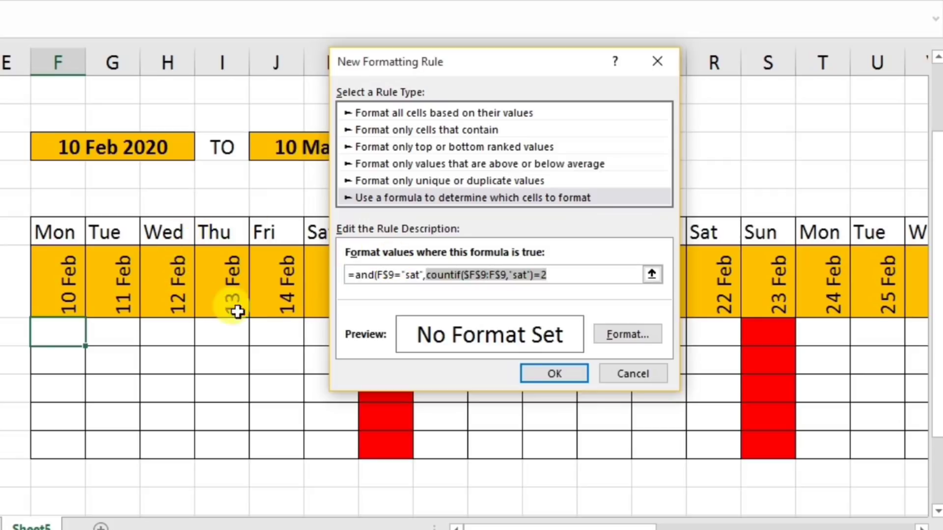
left_click(549, 275)
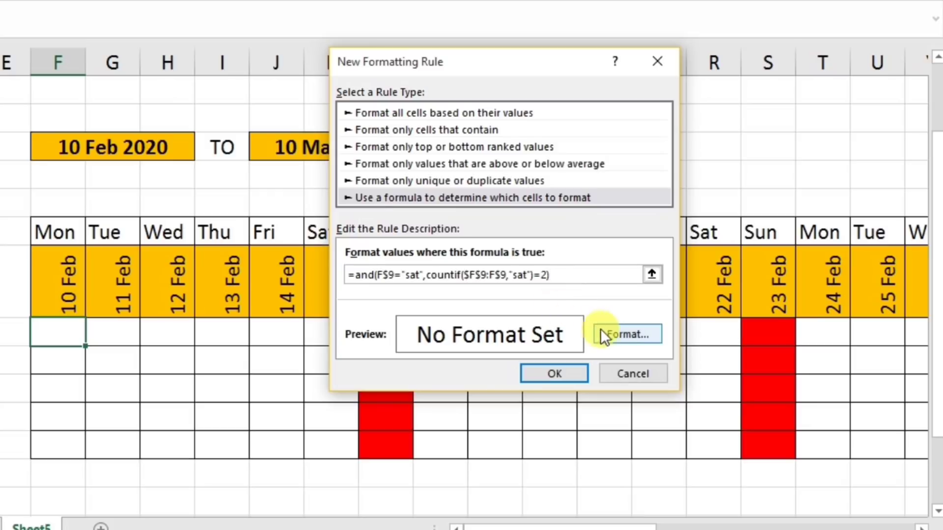
left_click_drag(559, 273, 316, 272)
key("ctrl+c")
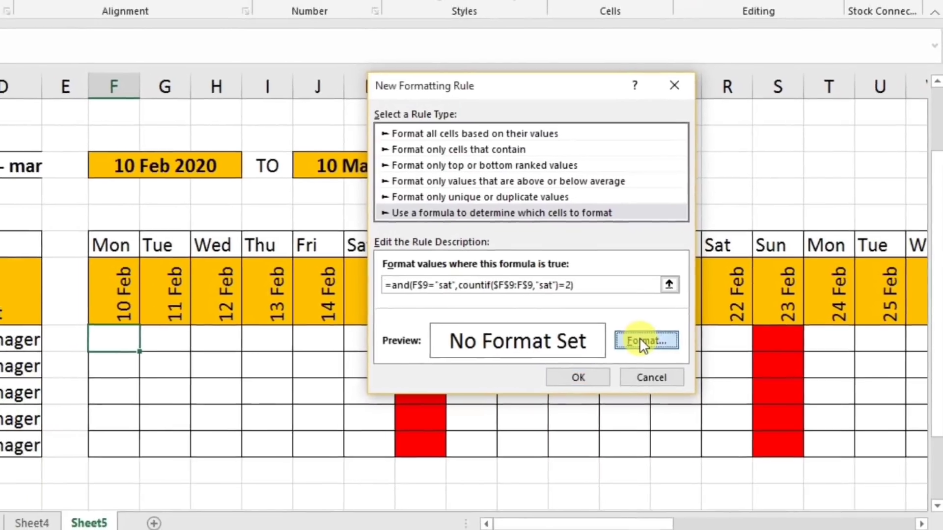
Step: Set the second-Saturday rule's format to a light blue background fill and apply the rule
left_click(628, 334)
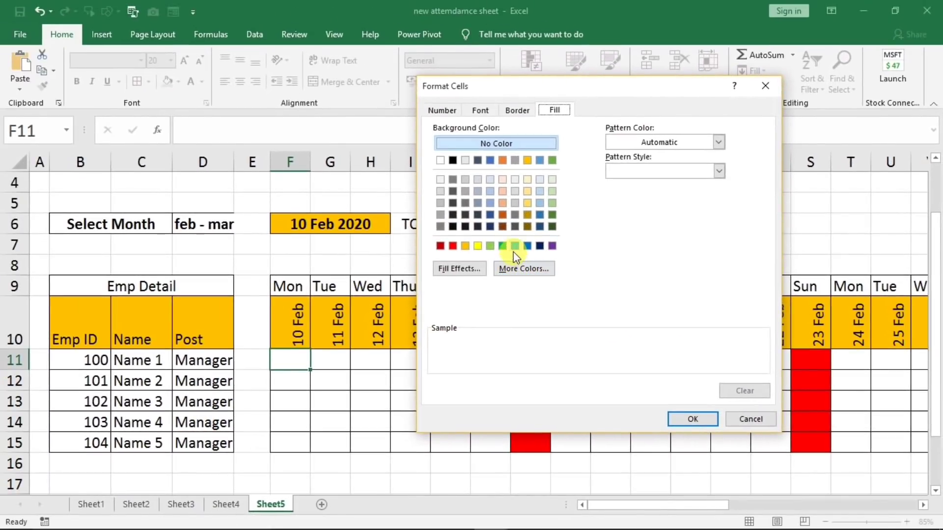
left_click(452, 218)
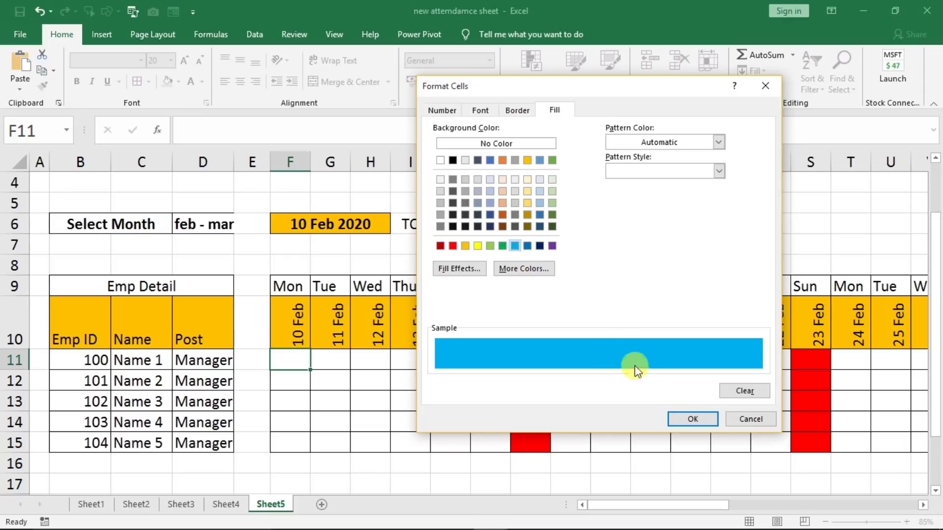
left_click(673, 418)
left_click(636, 390)
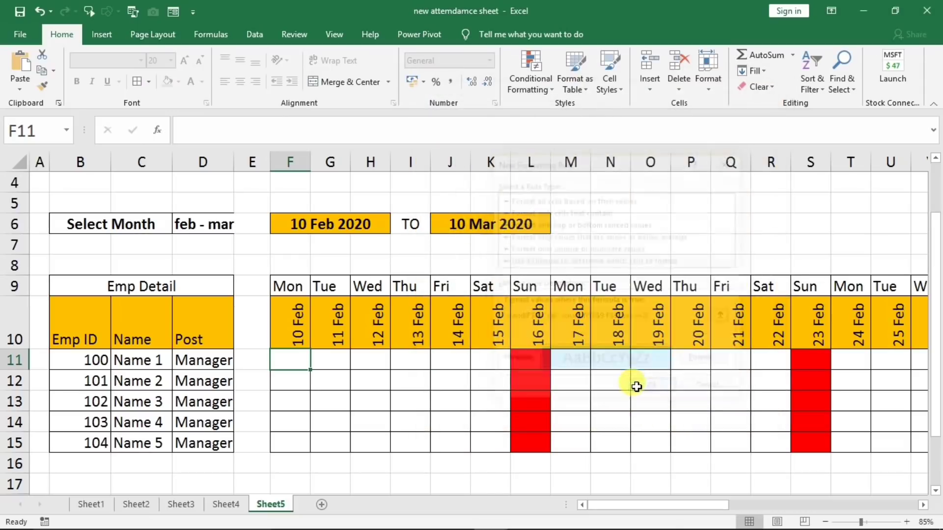
Step: Fill the conditional format of F11 along row 11 to T11, and extend it from R11 across the grid to AK15
left_click_drag(311, 371, 872, 363)
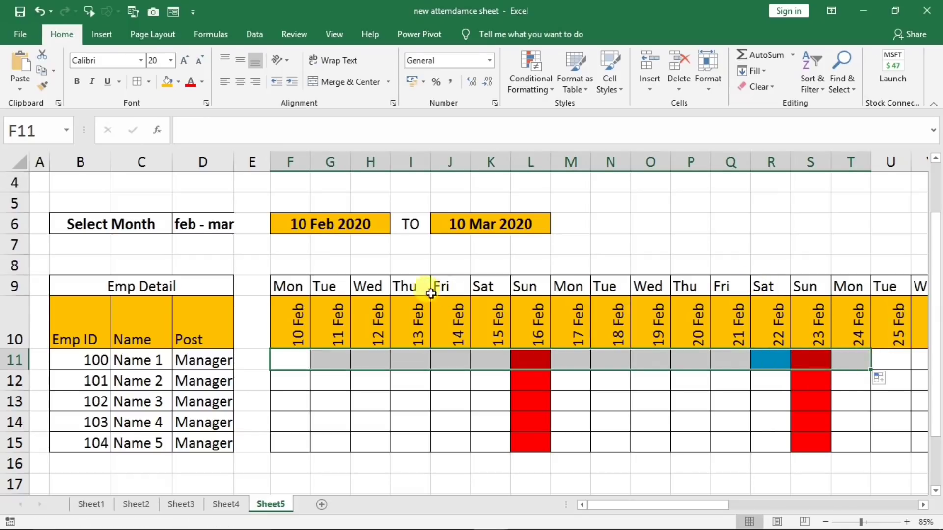
left_click(494, 289)
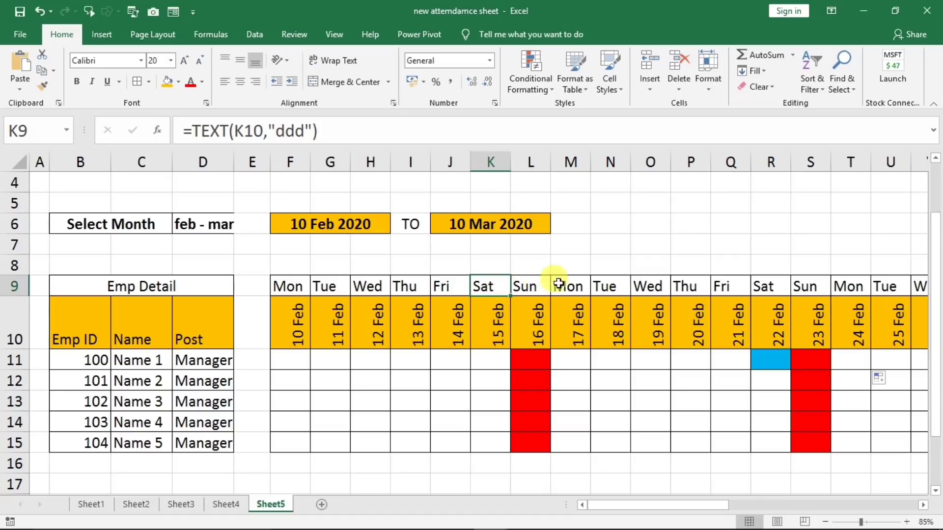
left_click(763, 286)
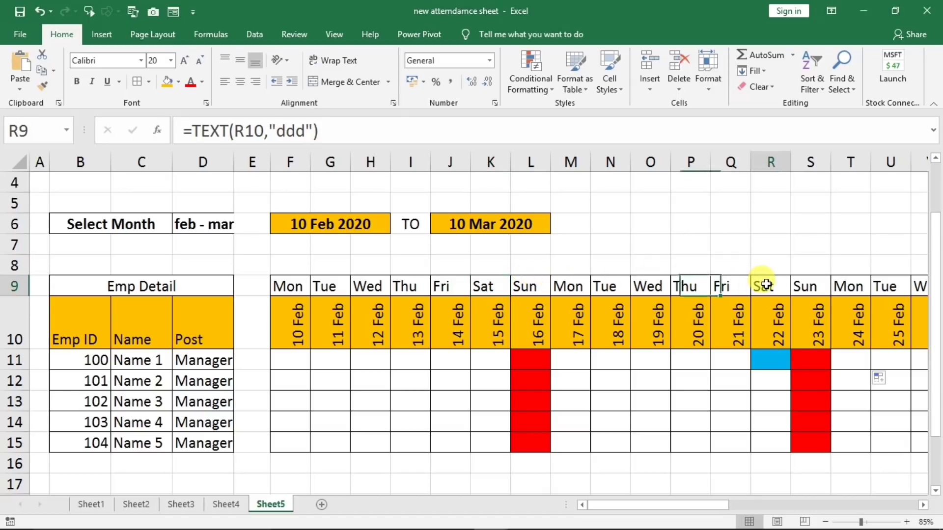
left_click(769, 362)
left_click_drag(790, 369, 905, 364)
left_click_drag(907, 399, 899, 445)
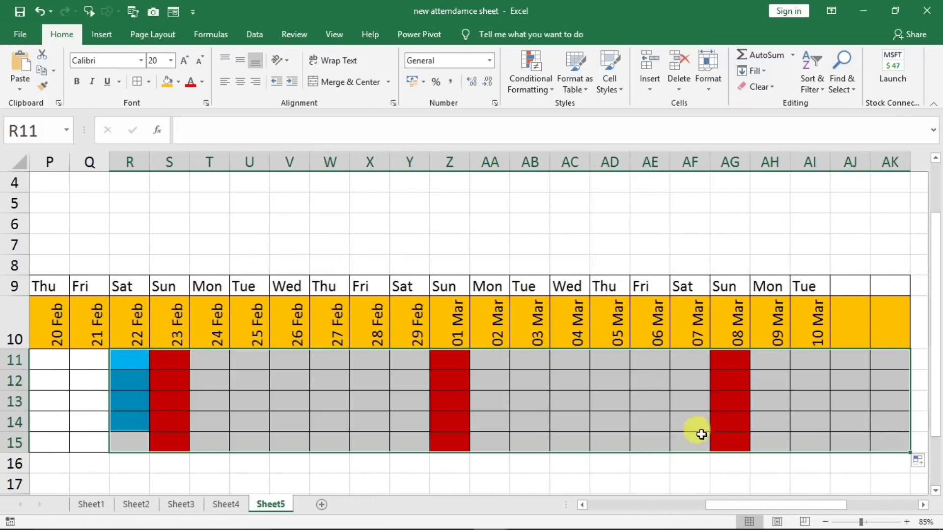
Step: Review the Saturday and Sunday highlighting across the attendance grid, from the late February dates back to the first date columns
left_click(427, 409)
key("Left")
key("Left")
key("Left")
key("Left")
key("Left")
key("Left")
key("Left")
key("Left")
key("Left")
key("Left")
key("Left")
key("Left")
key("Left")
key("Left")
key("Left")
key("Left")
key("Left")
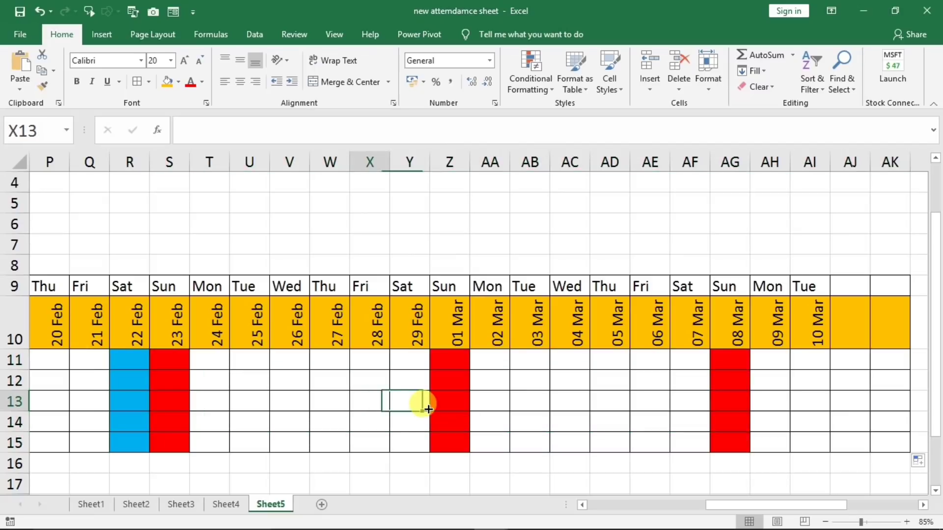
key("Left")
key("Left")
key("Left")
key("Left")
key("Left")
key("Left")
key("Left")
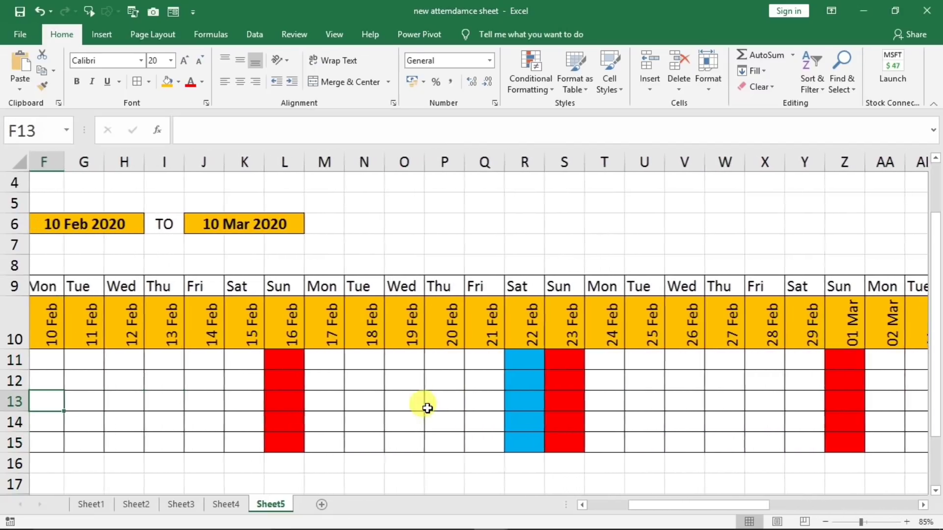
Step: Create another formula-based rule for cell F11 from the copied formula, changed to =and(F$9="sat",countif($F$9:F$9,"sat")=4)
left_click(280, 364)
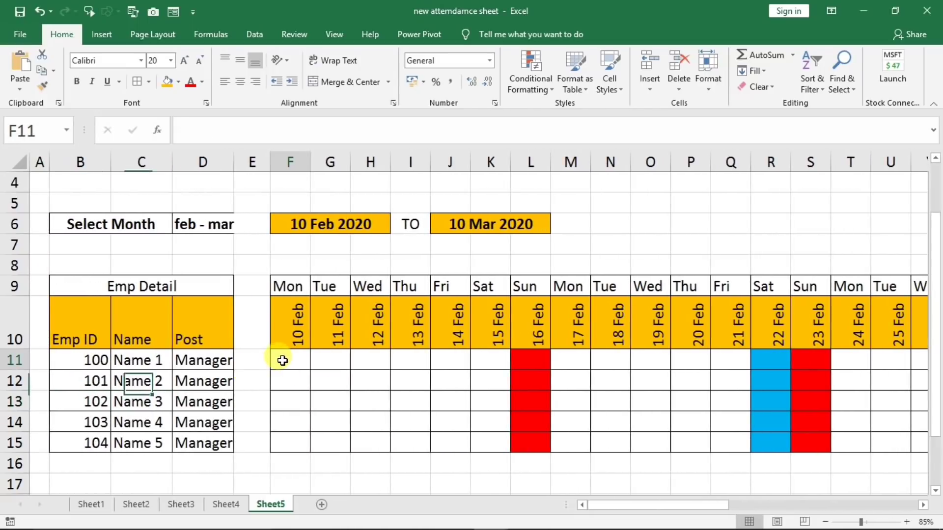
left_click(530, 76)
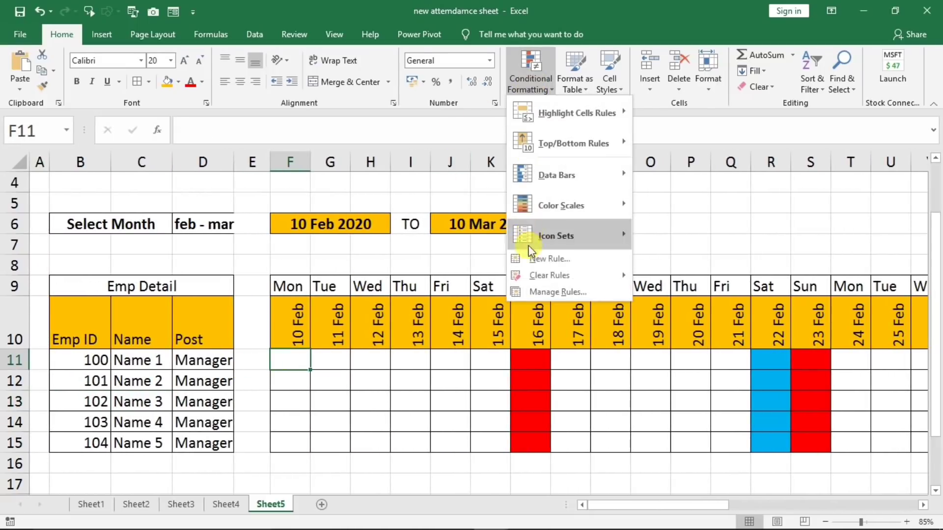
left_click(550, 261)
left_click(471, 246)
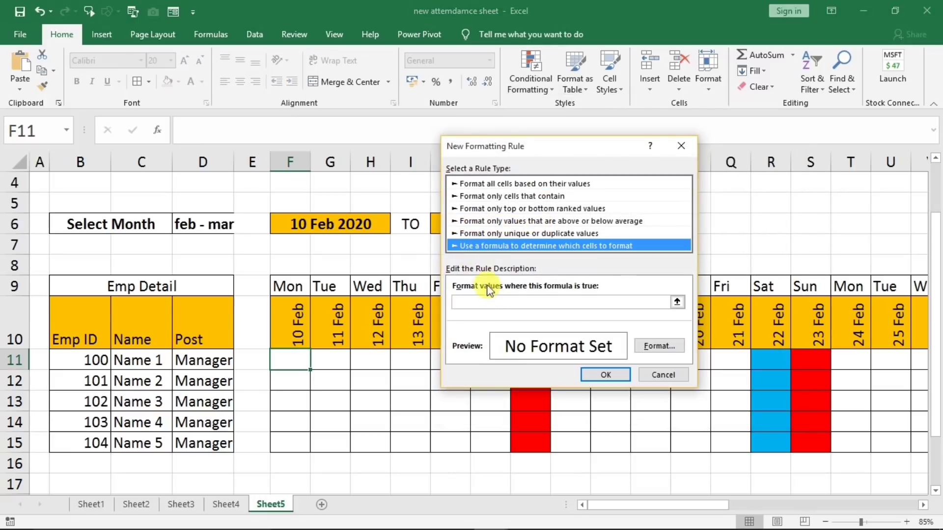
left_click(496, 302)
key("ctrl+v")
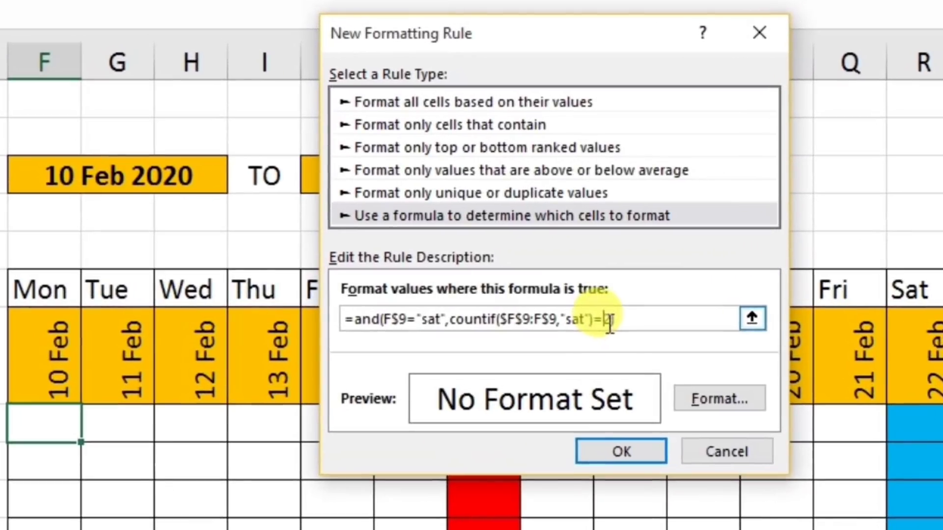
key("BackSpace")
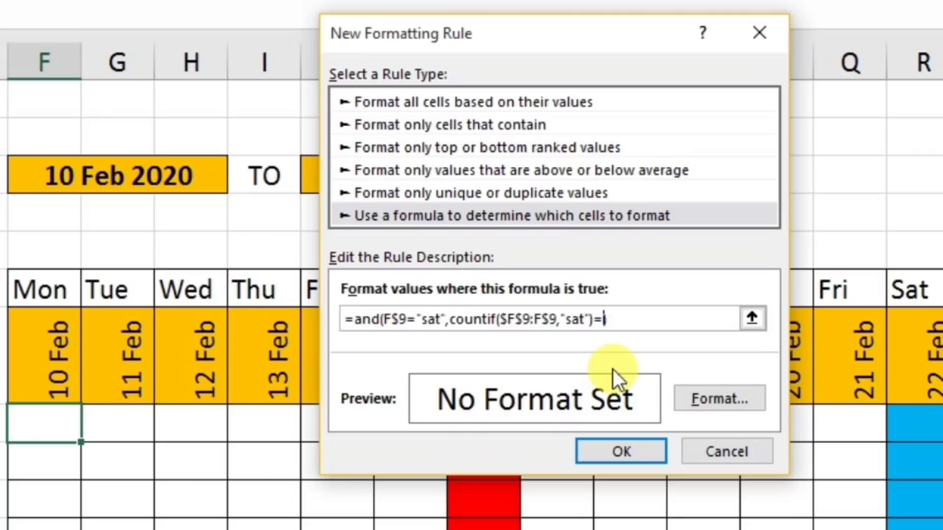
type("4")
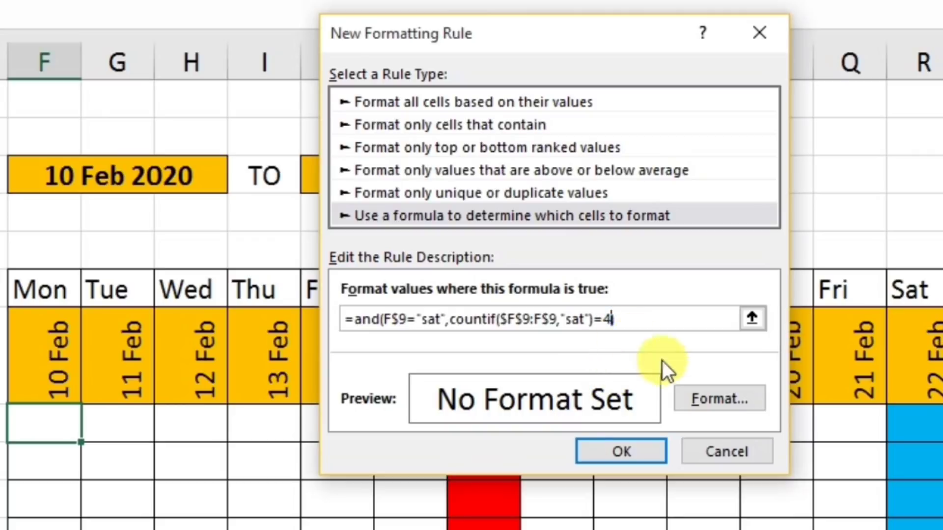
Step: Set the fourth-Saturday rule's format to a light blue background fill and apply the rule
left_click(715, 401)
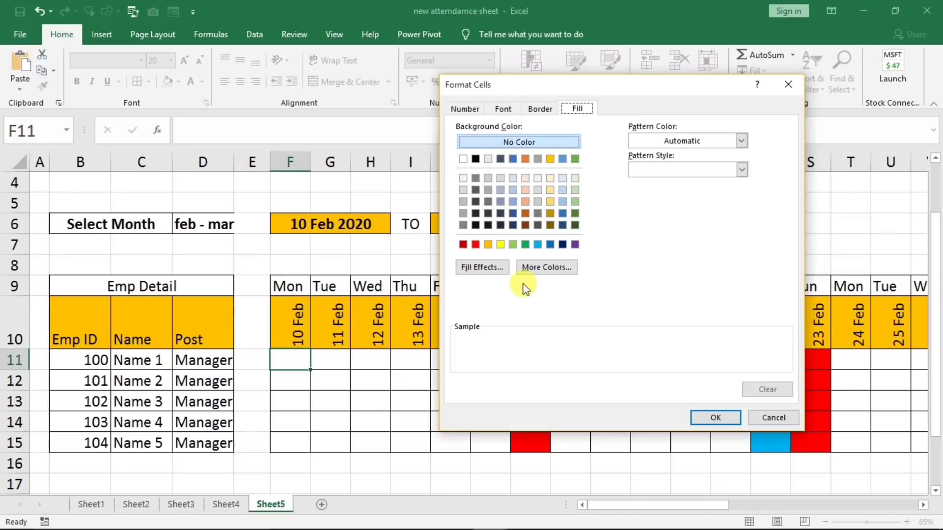
left_click(537, 244)
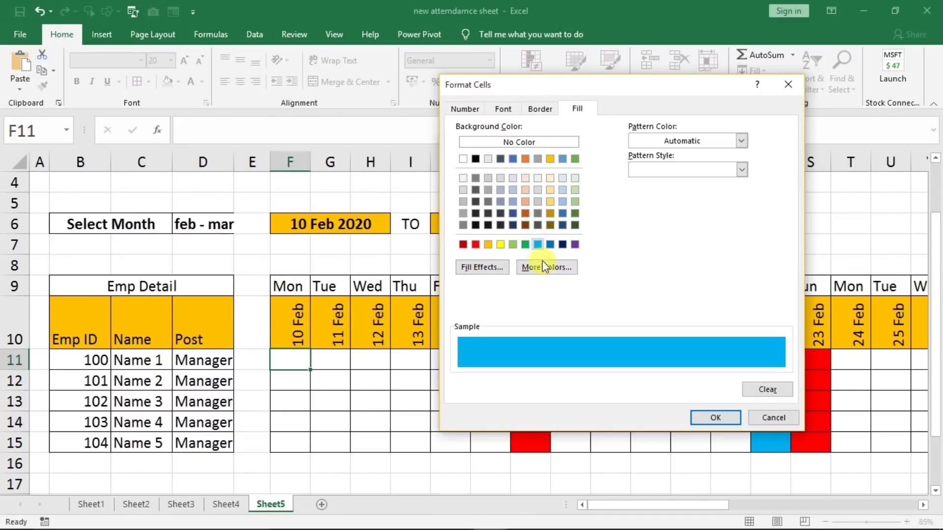
left_click(702, 420)
left_click(604, 374)
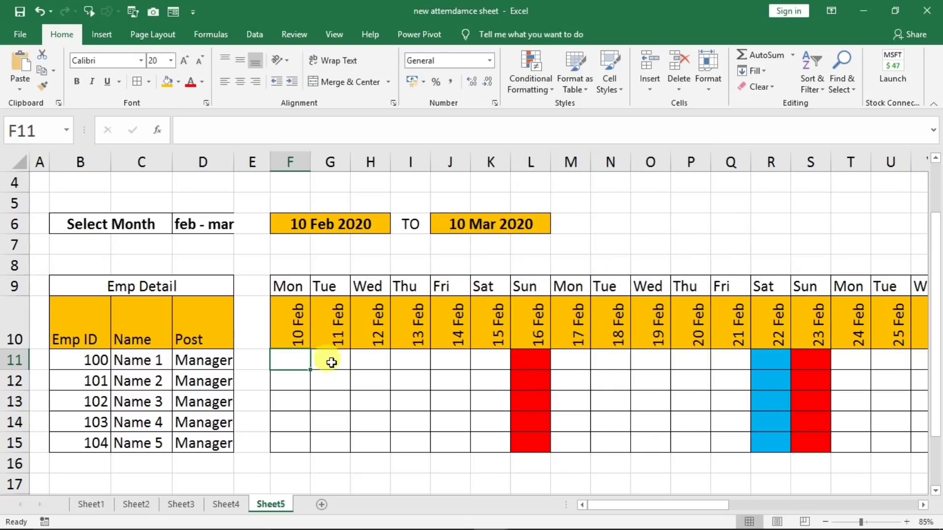
Step: Fill cell F11 with all its conditional formats across the attendance grid to AK15
left_click_drag(310, 371, 903, 451)
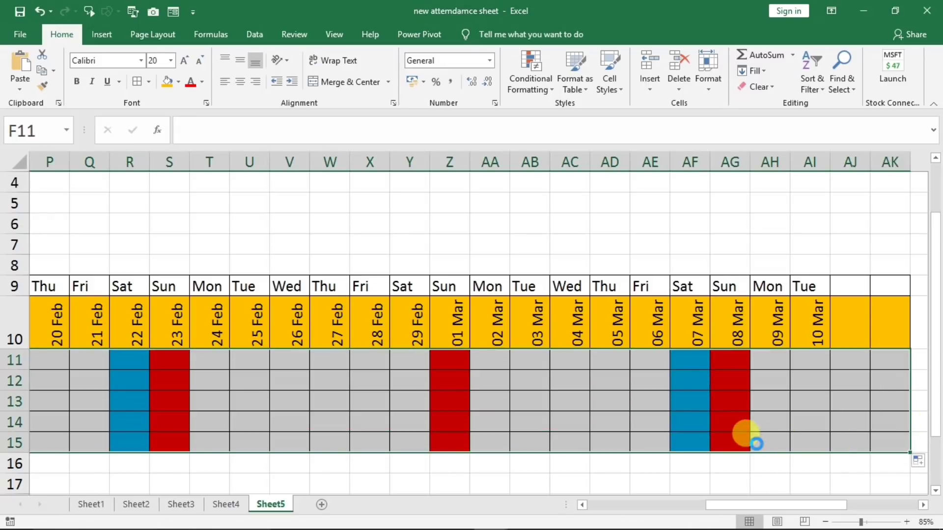
scroll(756, 443, "down", 1)
left_click_drag(764, 505, 674, 505)
scroll(545, 409, "down", 1)
scroll(544, 408, "down", 2)
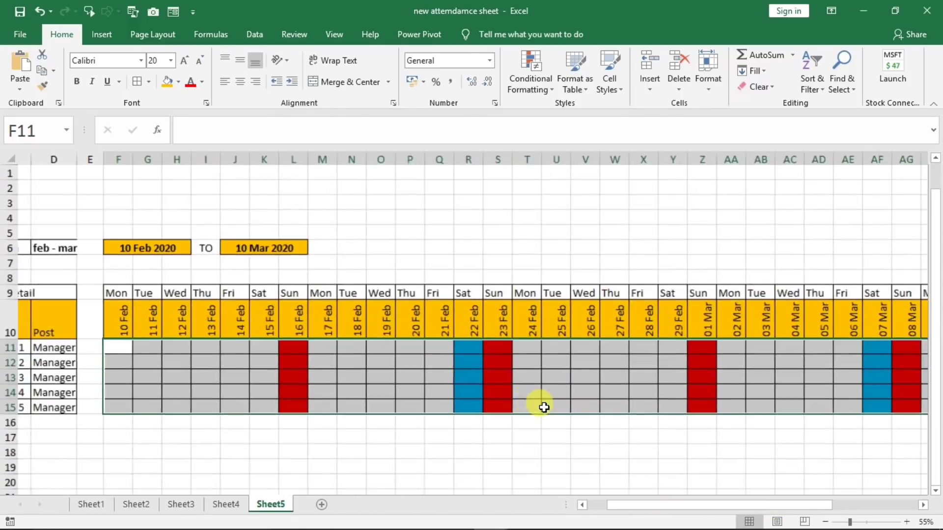
Step: Switch the selected month period in cell D6 to may - jun, followed by jun - jul
mouse_move(733, 509)
left_mouse_down()
mouse_move(715, 505)
mouse_move(734, 506)
left_mouse_up()
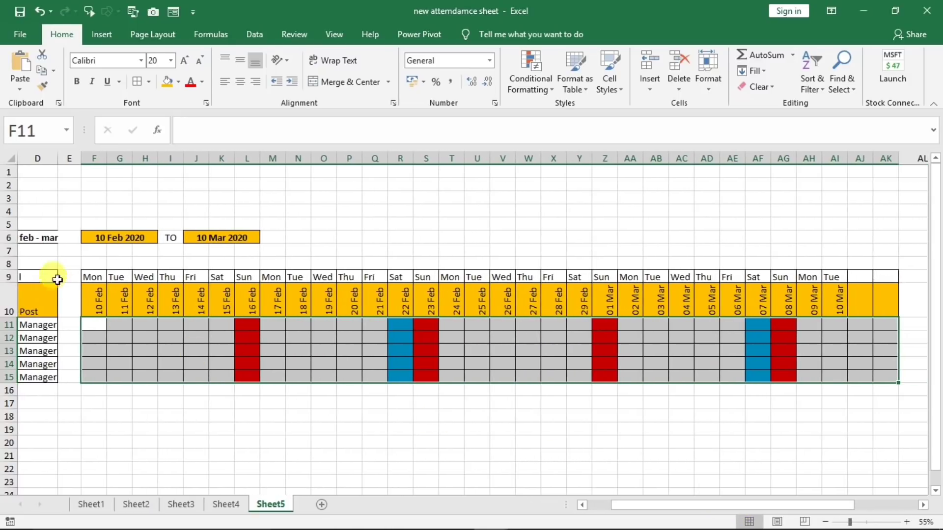
left_click(32, 237)
left_click(64, 237)
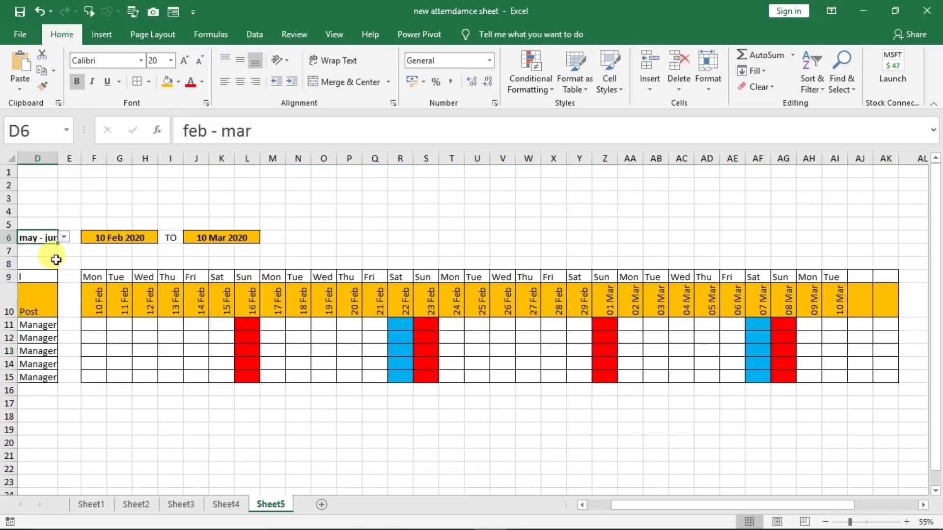
left_click(65, 238)
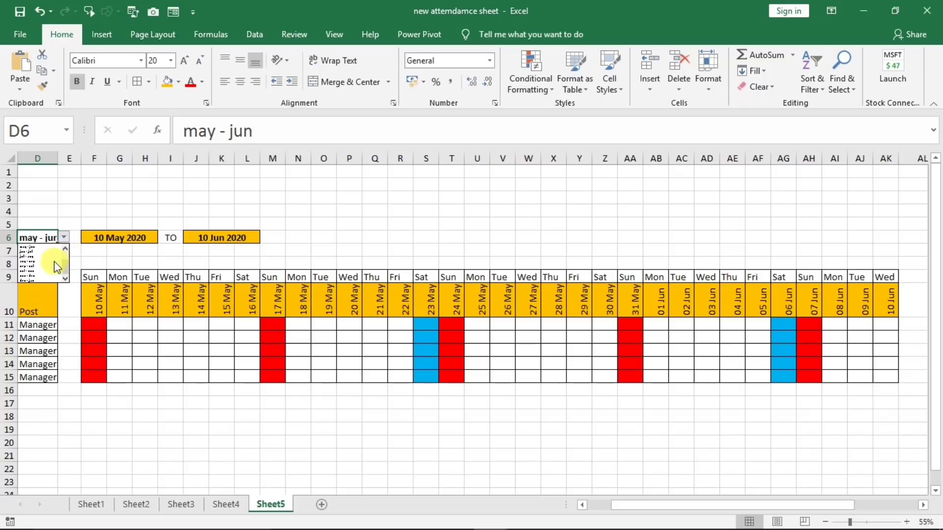
left_click(64, 237)
left_click(21, 249)
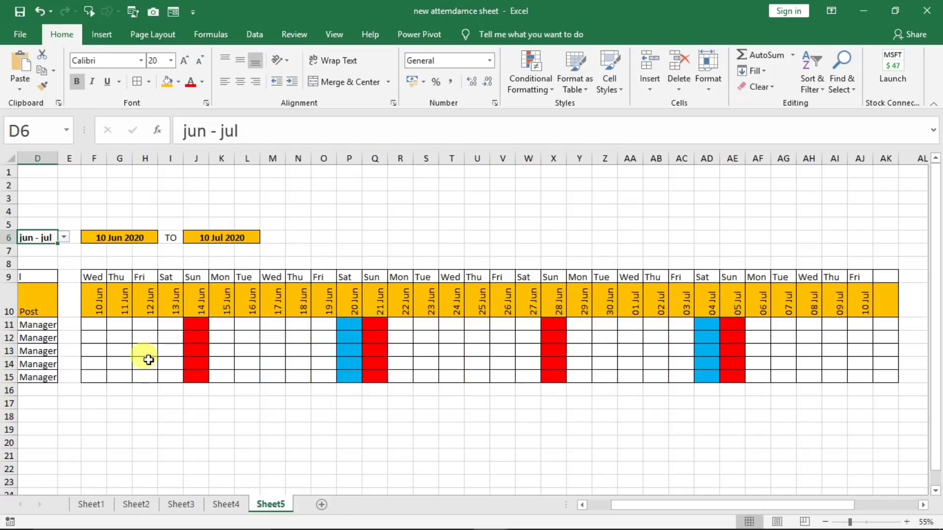
Step: Fill the employee details and attendance grid from rows 13–15 down to row 23, through column AK
left_click_drag(637, 506, 609, 508)
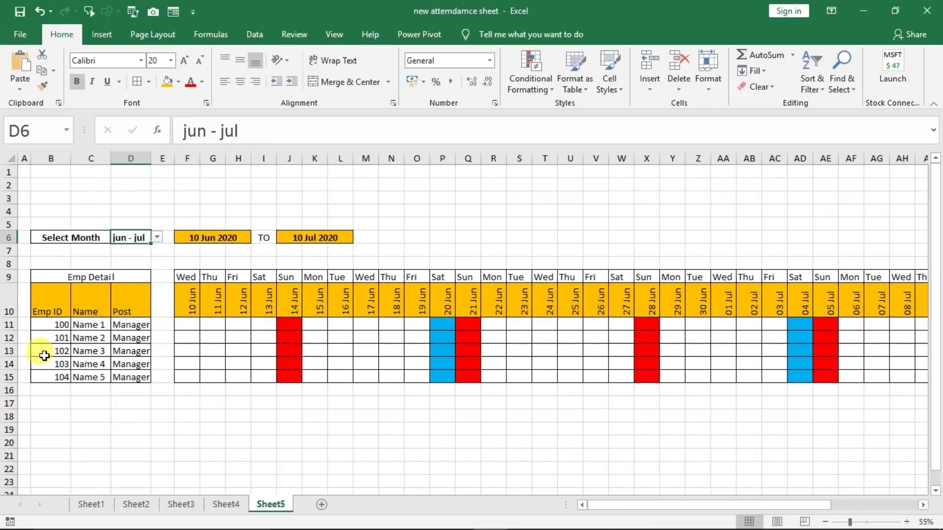
left_click_drag(44, 356, 679, 481)
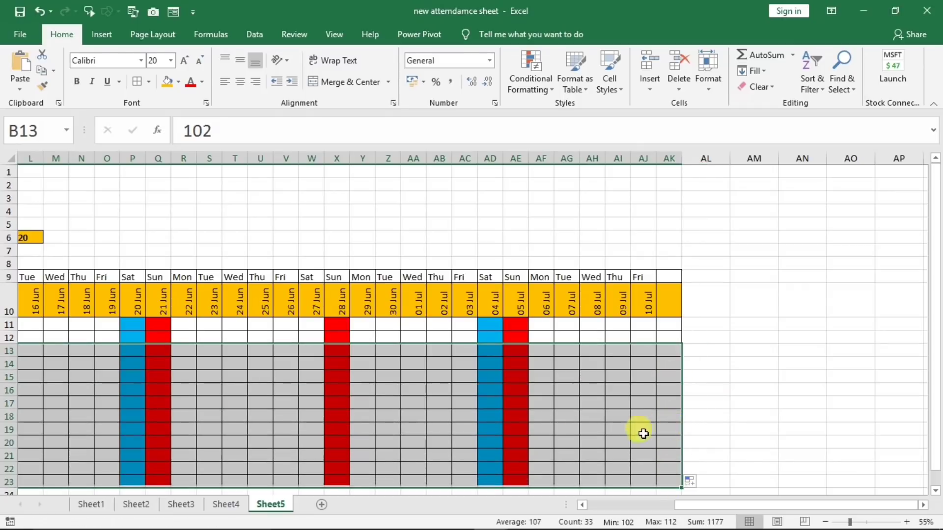
Step: Review the extended employee rows and the Saturday and Sunday highlighting from the July dates back to the employee details
left_click(549, 432)
key("Left")
key("Left")
key("Left")
key("Left")
key("Left")
key("Left")
key("Left")
key("Left")
key("Left")
key("Left")
key("Left")
key("Left")
key("Left")
key("Left")
key("Left")
key("Left")
key("Left")
key("Left")
key("Left")
key("Left")
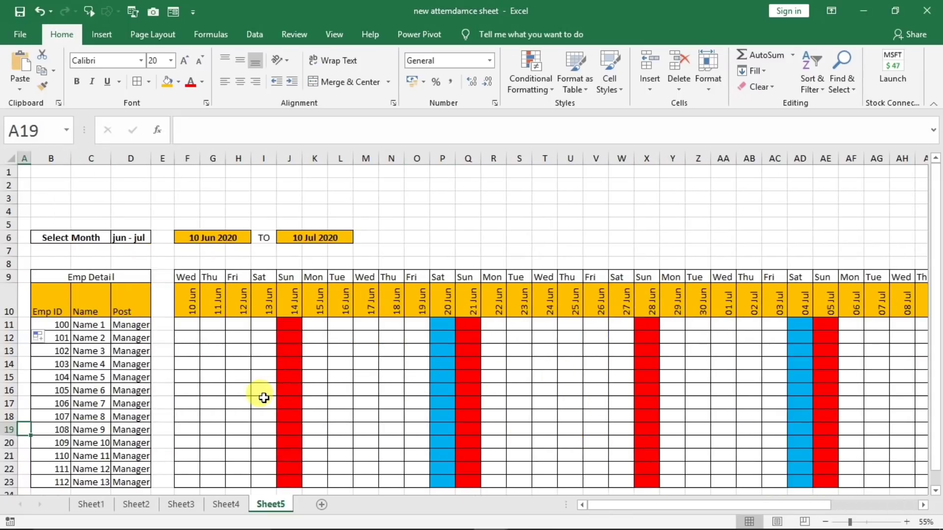
scroll(264, 398, "down", 1)
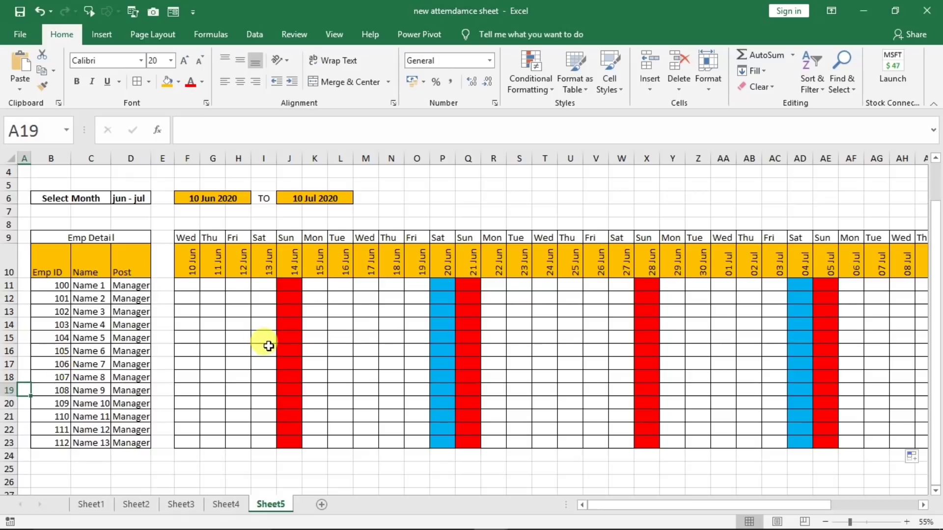
left_click(90, 300)
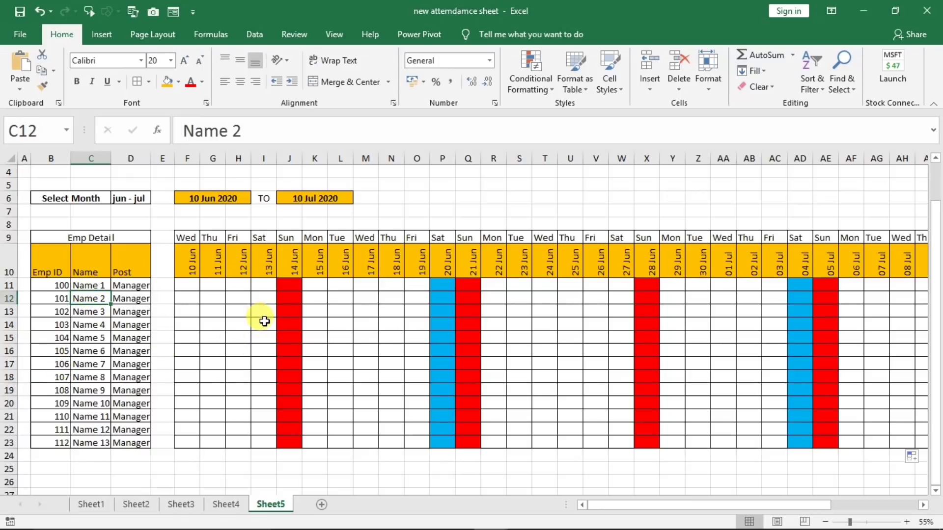
scroll(260, 328, "up", 3)
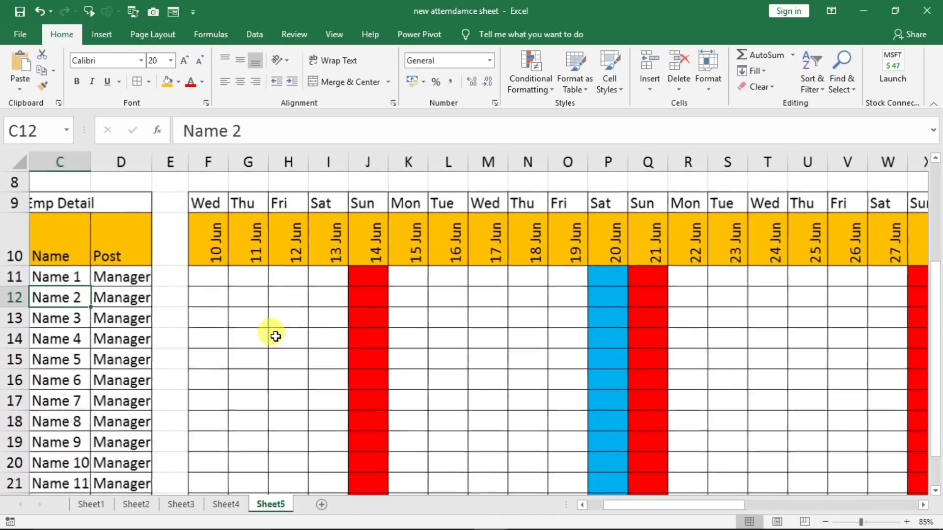
Step: Insert a blank comment on cell C11 (Name 1)
left_click_drag(678, 507, 627, 501)
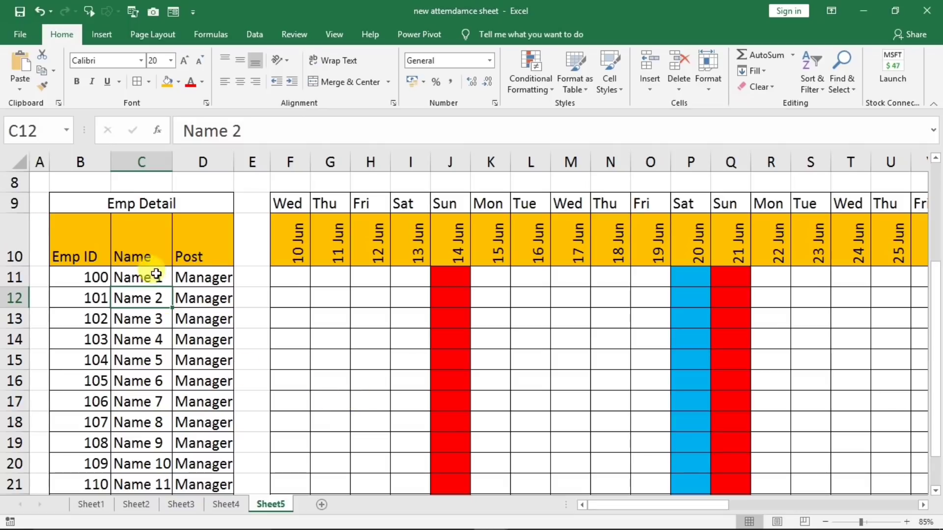
left_click(142, 281)
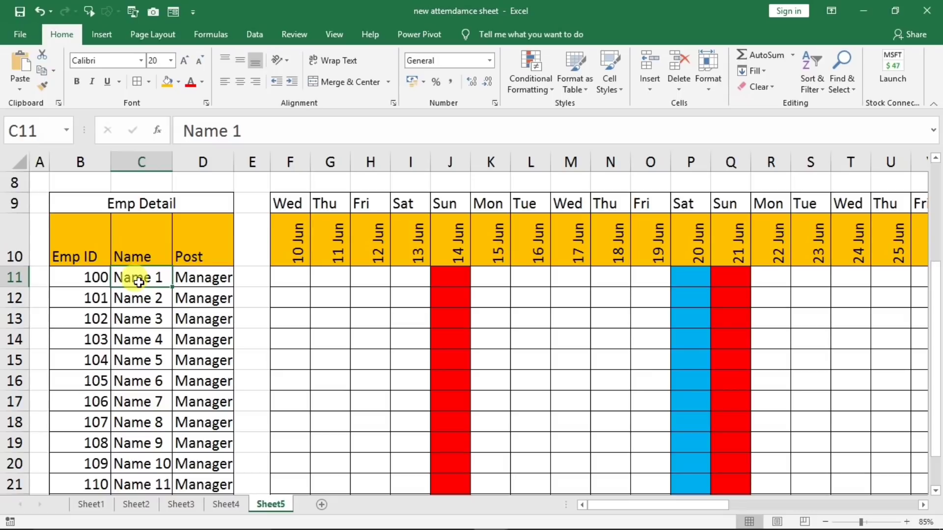
right_click(139, 283)
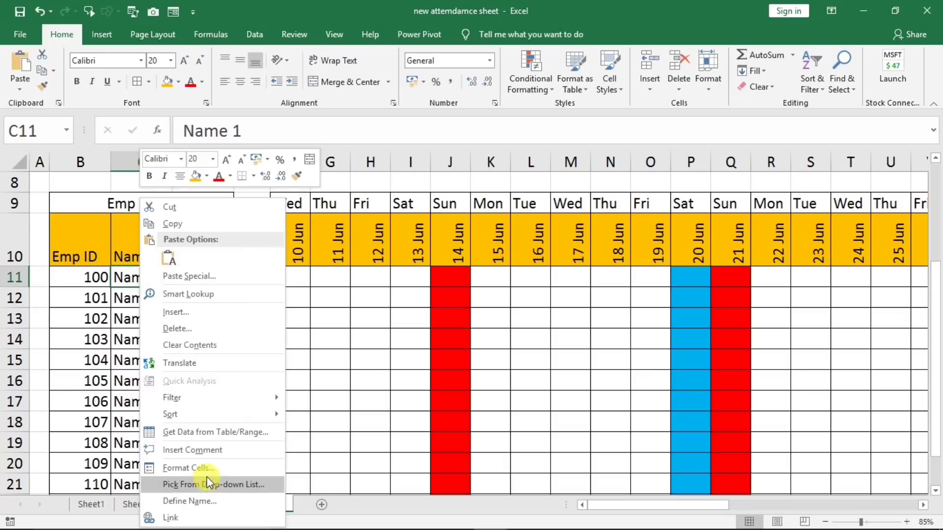
left_click(191, 450)
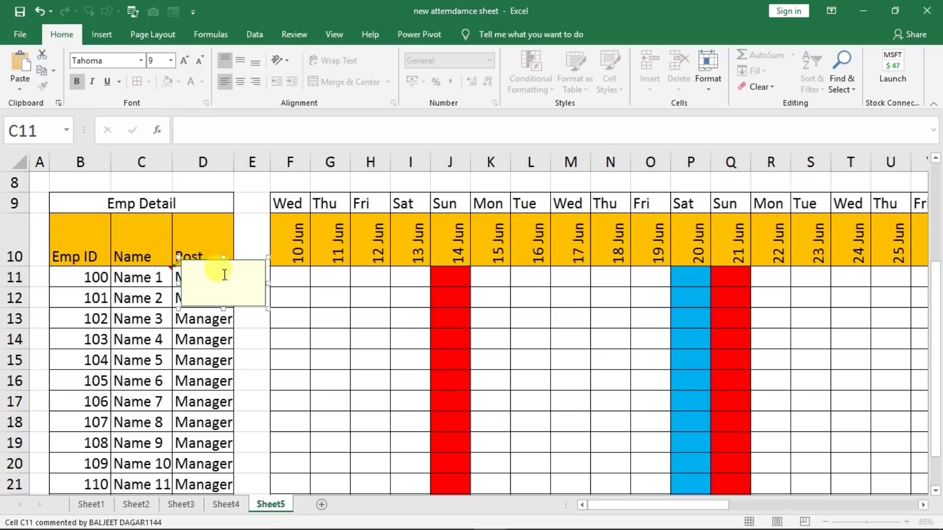
Step: Open the picture fill effects for the background color of the comment on C11
left_click(244, 259)
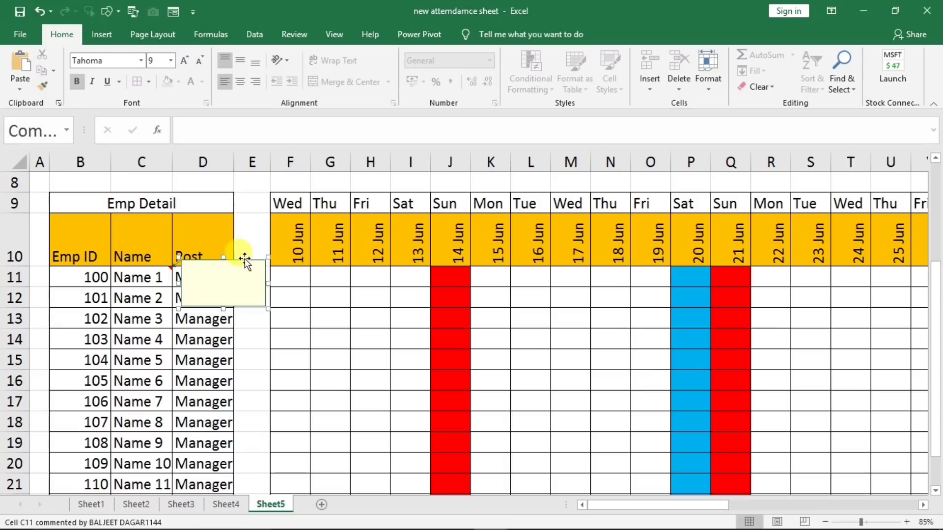
right_click(244, 258)
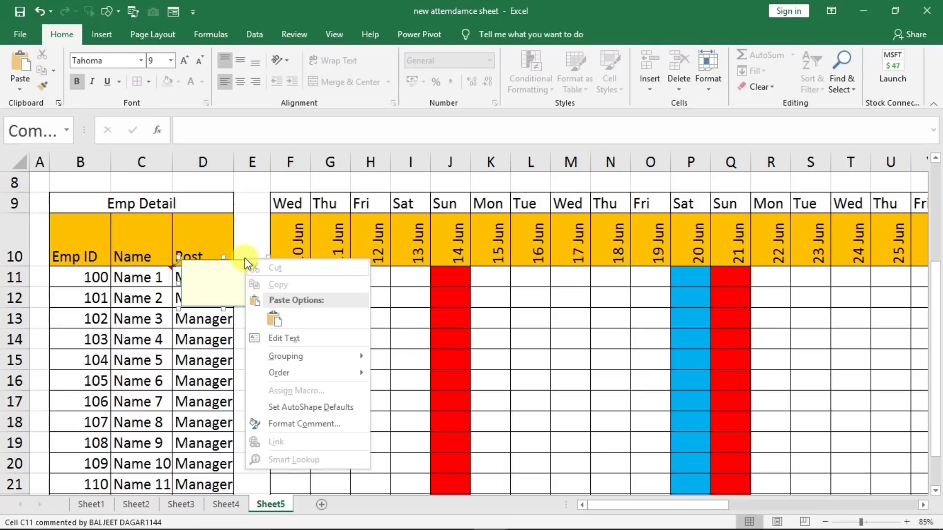
left_click(301, 424)
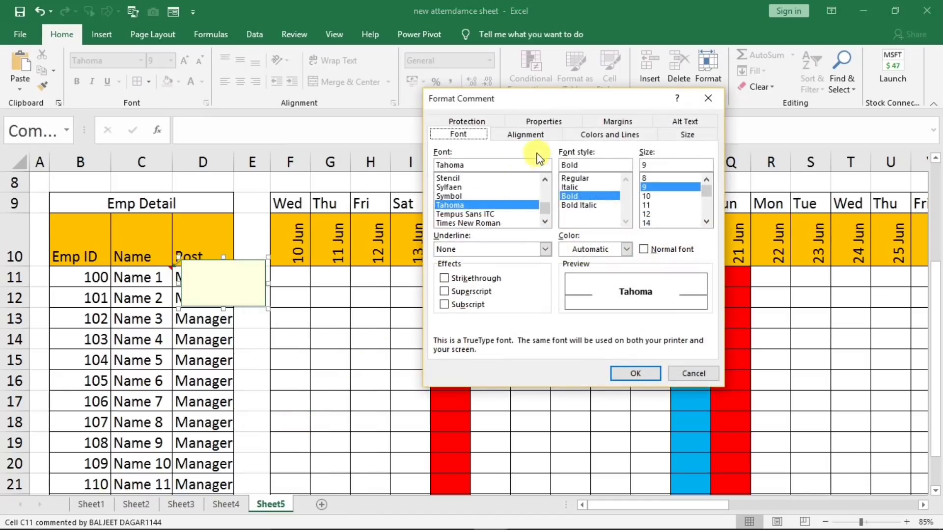
left_click(624, 137)
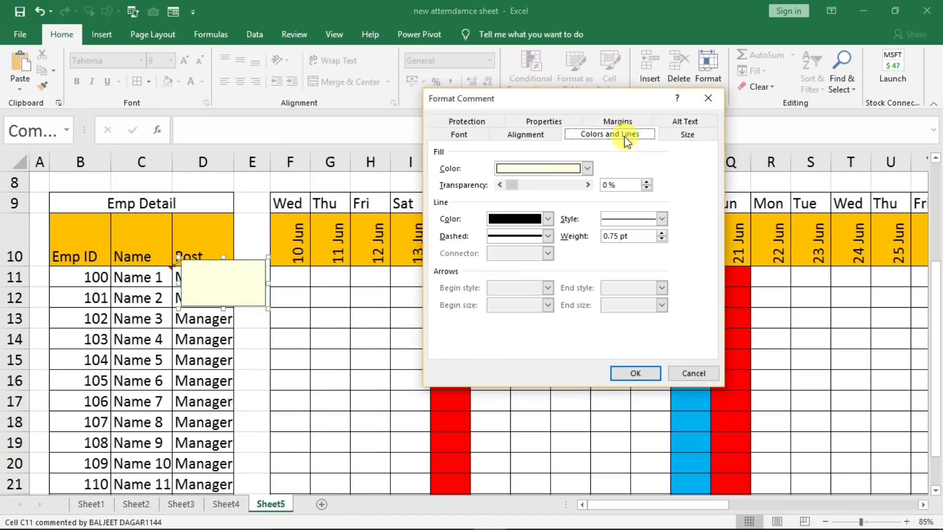
left_click(588, 169)
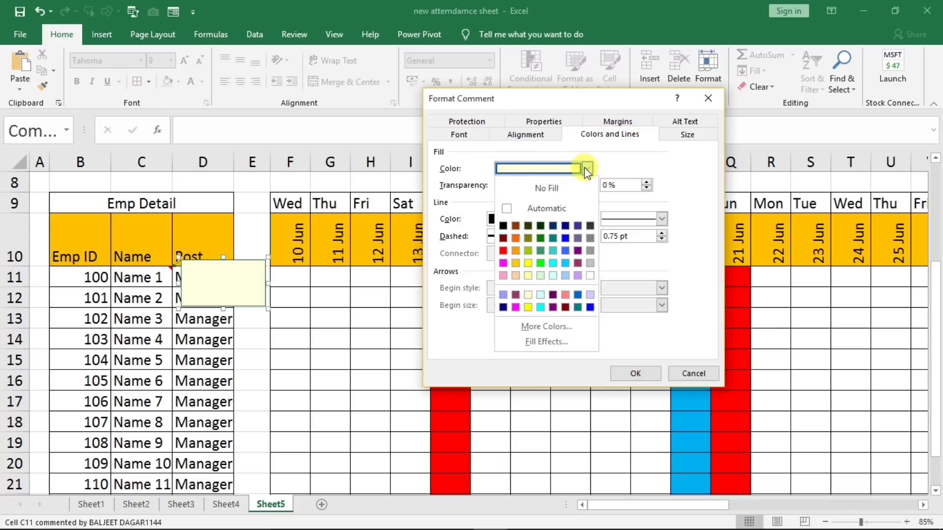
left_click(539, 342)
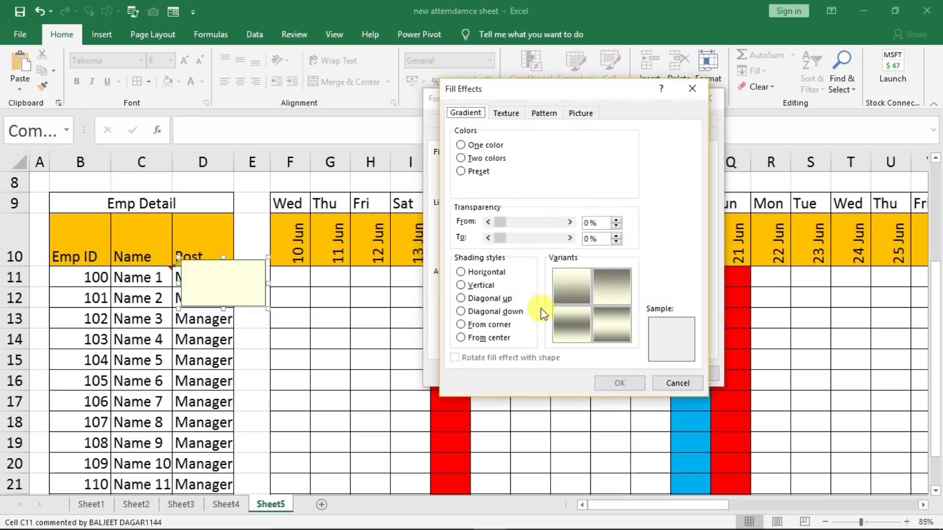
left_click(582, 112)
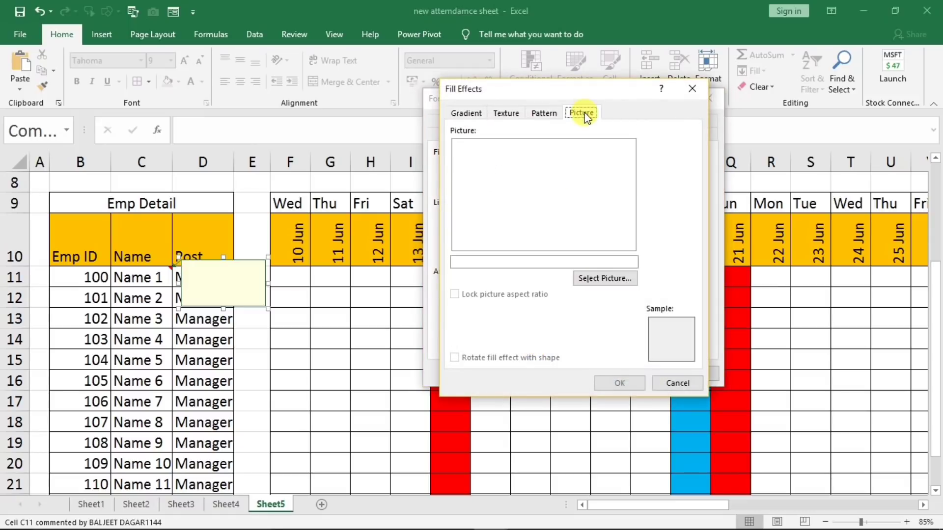
Step: Choose the picture download (1) from the computer's Emp Data folder as the comment's fill and apply it
left_click(584, 277)
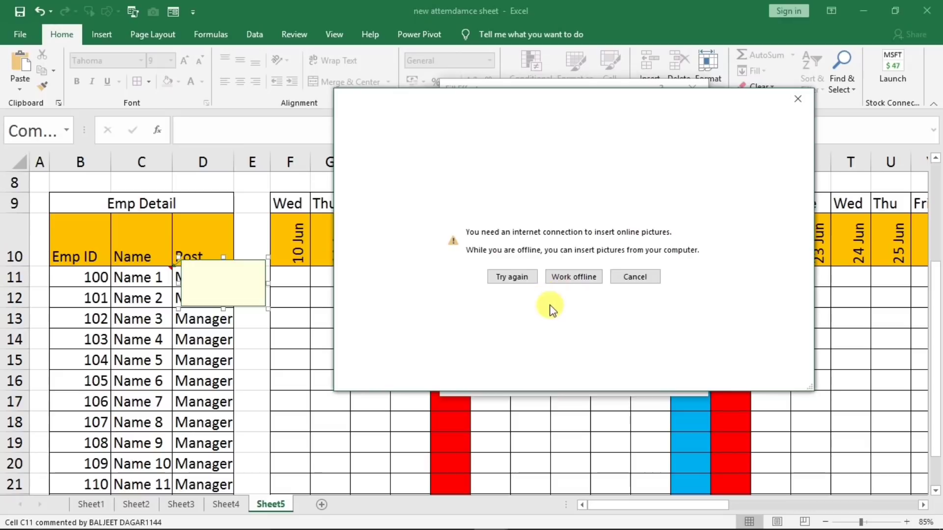
left_click(566, 277)
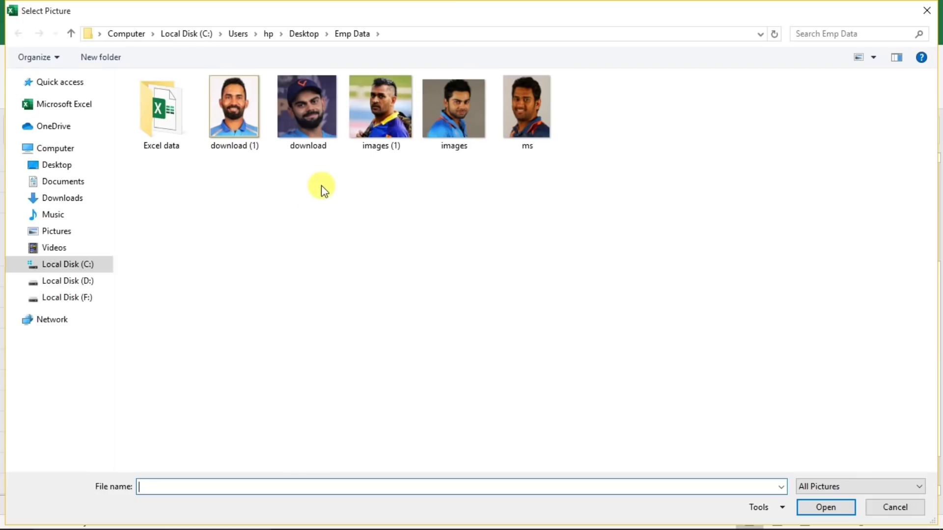
left_click(216, 114)
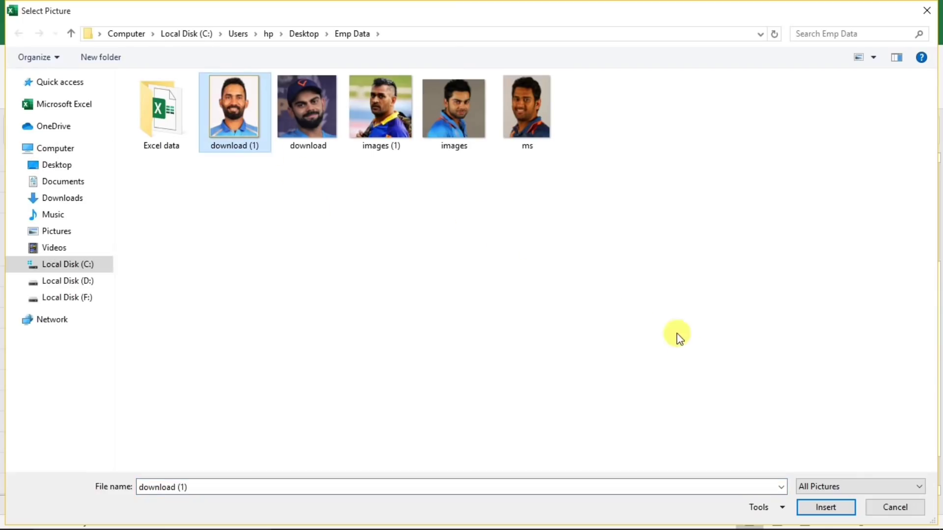
left_click(816, 508)
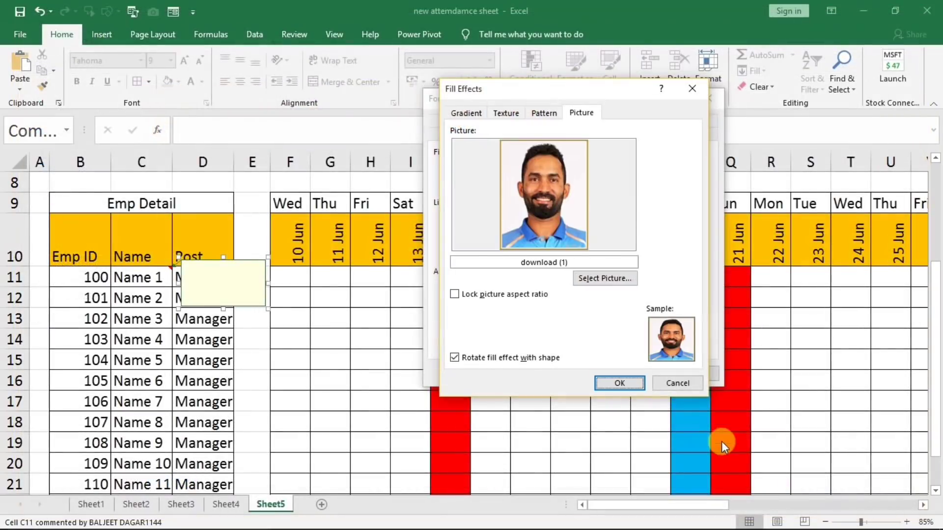
left_click(606, 384)
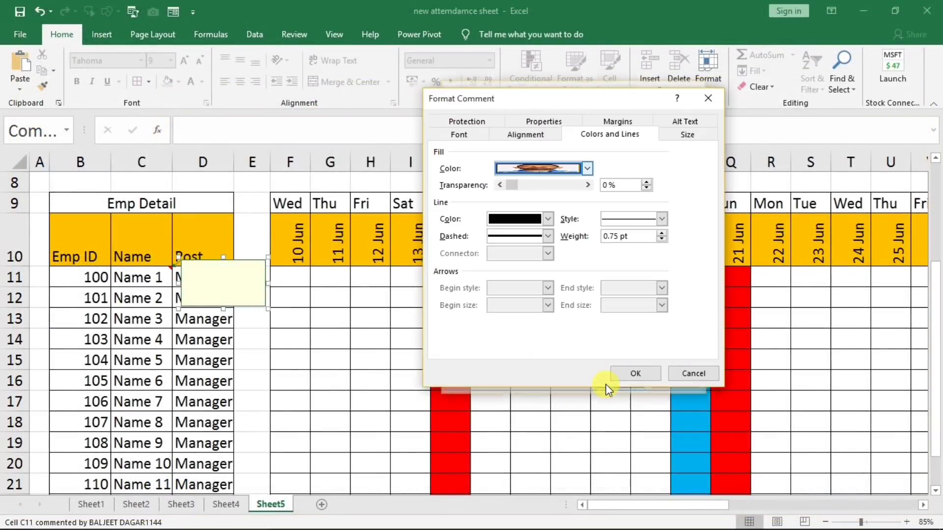
left_click(630, 374)
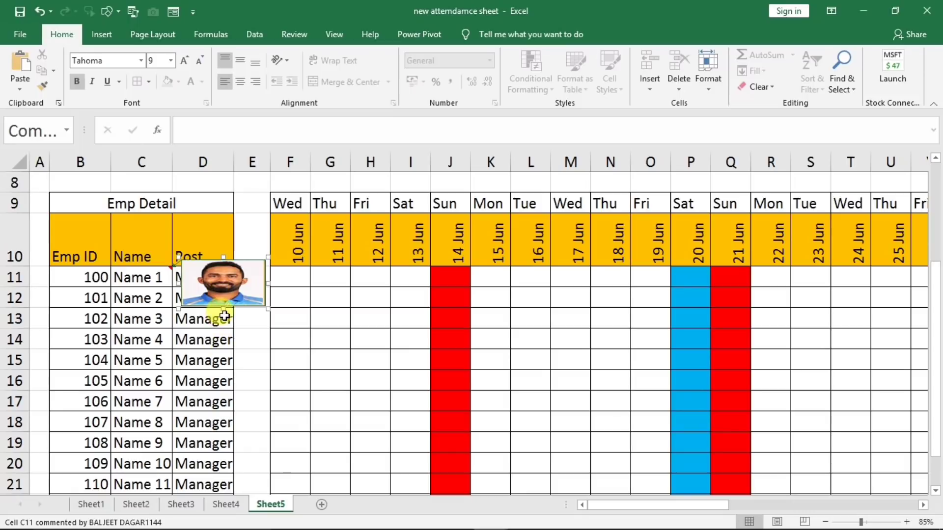
Step: Stretch the picture comment downward to about the end of row 14 and preview it from the Name 1 cell
left_click_drag(222, 320, 218, 339)
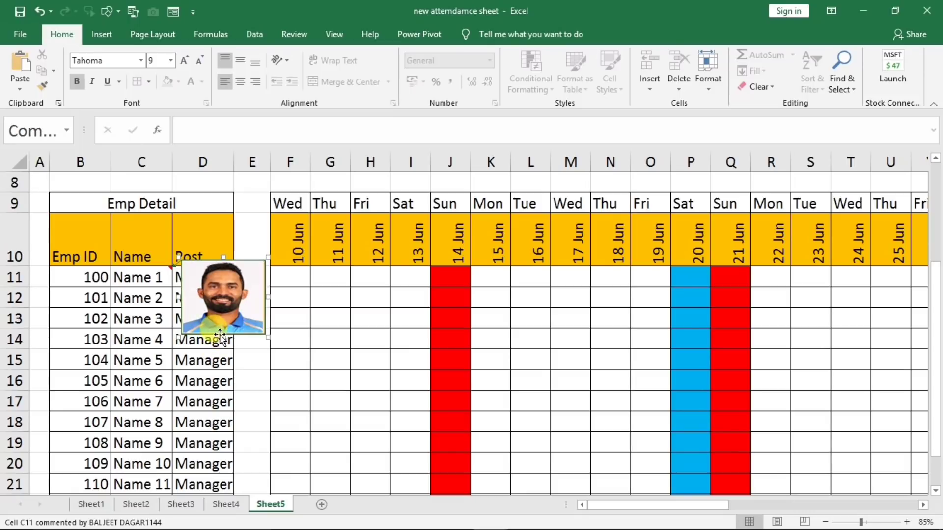
left_click_drag(223, 338, 223, 350)
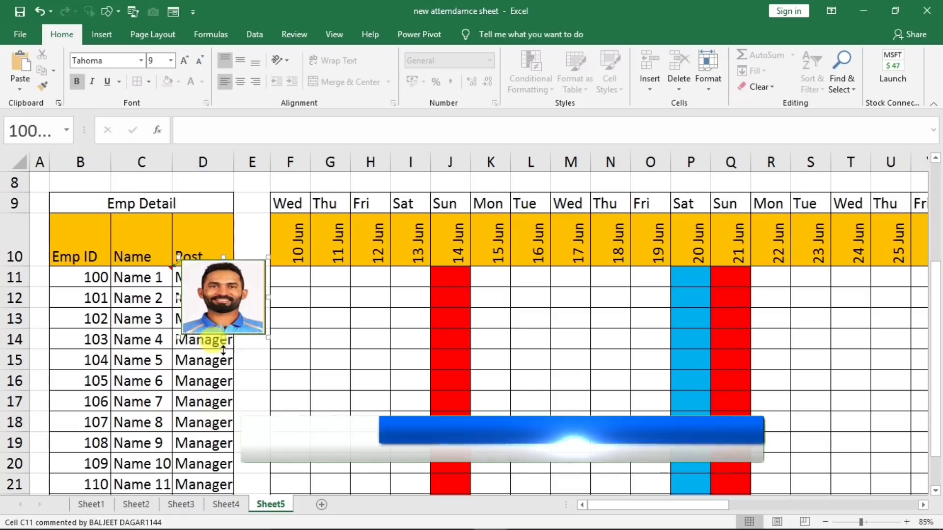
left_click(368, 400)
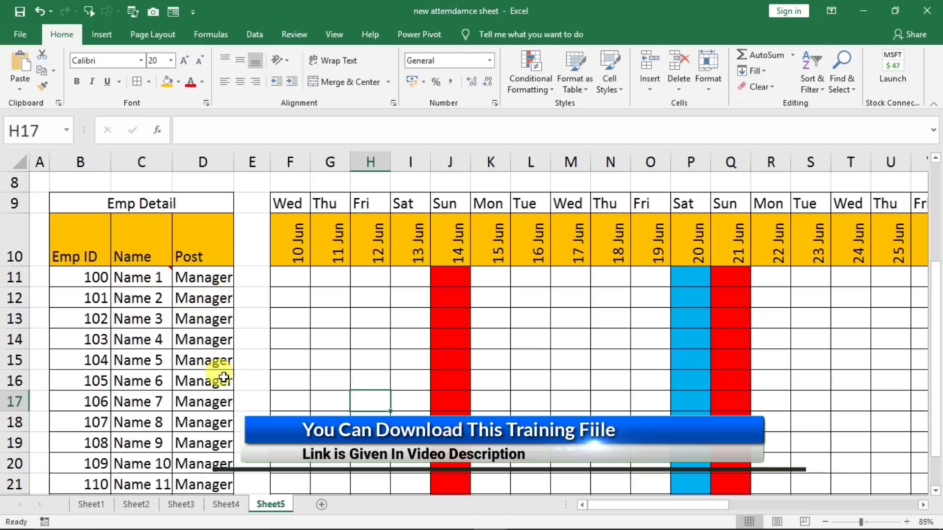
mouse_move(149, 279)
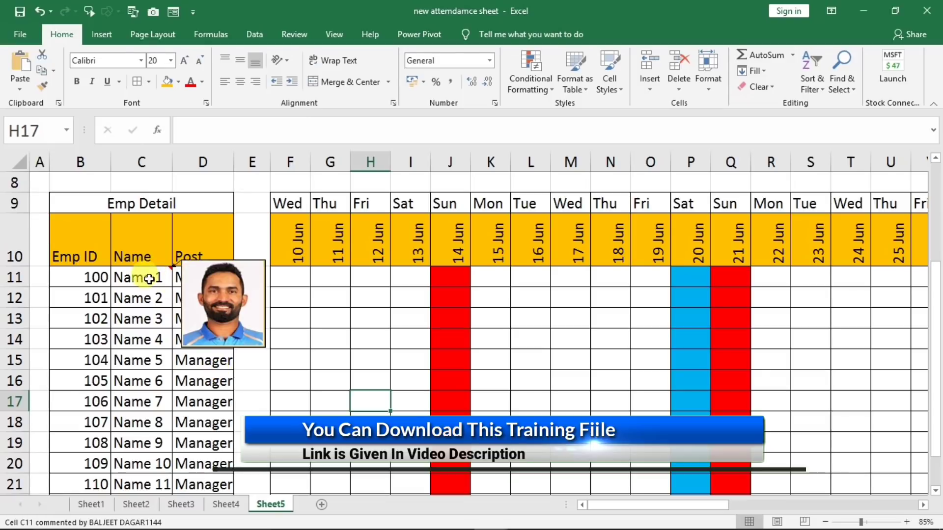
left_click(140, 300)
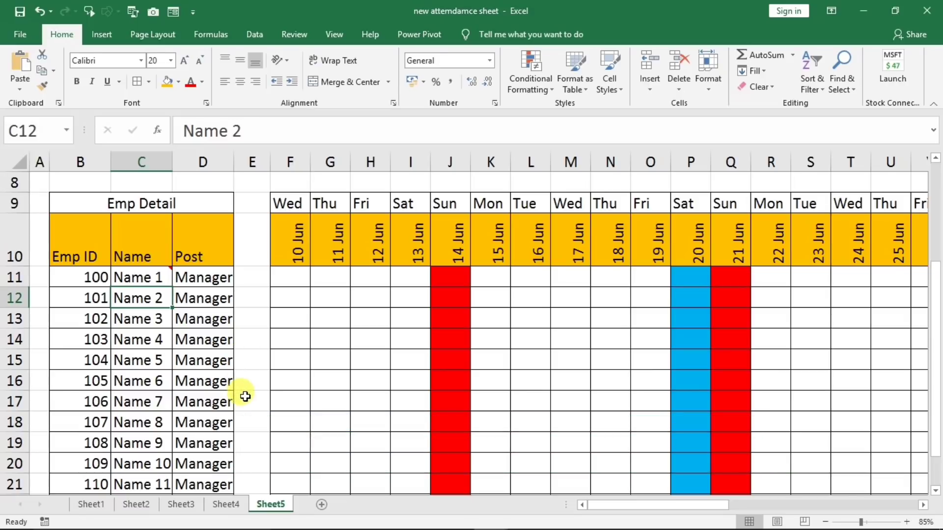
mouse_move(157, 289)
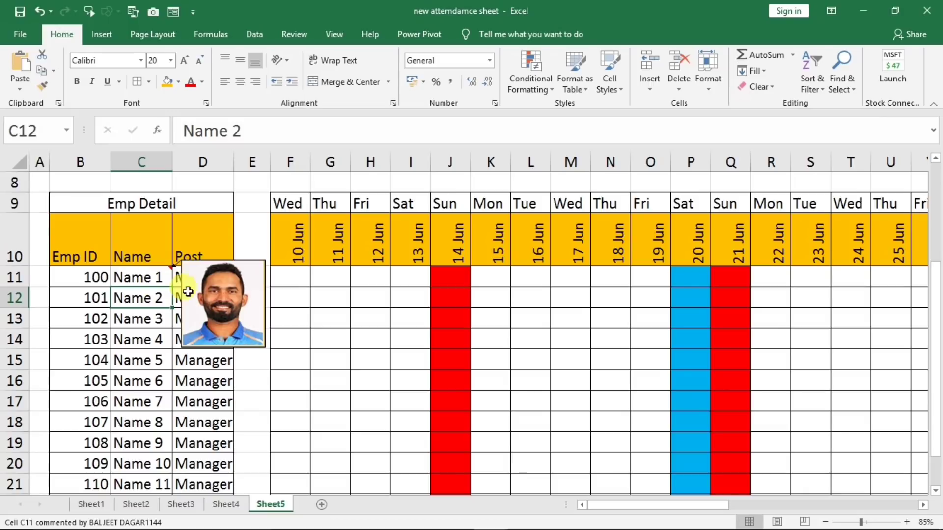
left_click(505, 344)
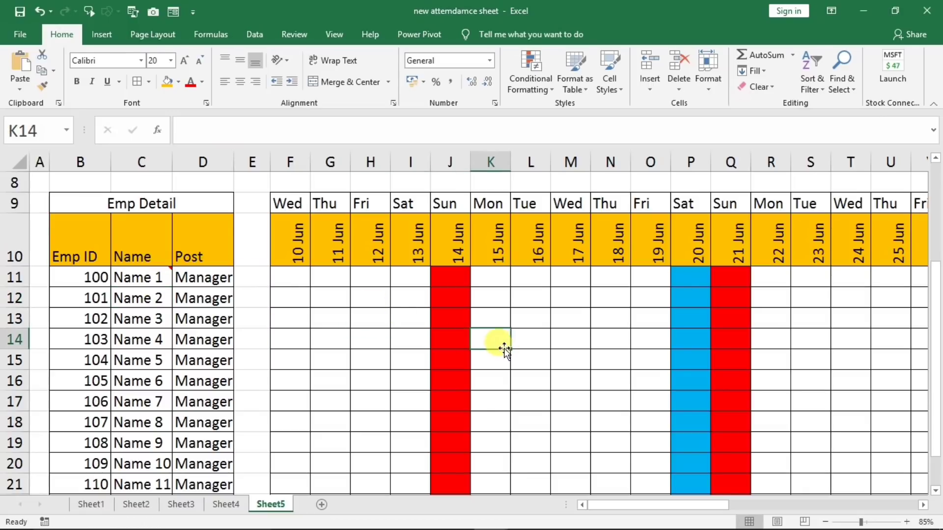
Step: For employee 100 in row 11, enter a on 10 Jun and p on 11, 12 and 13 Jun
left_click(293, 282)
type("a")
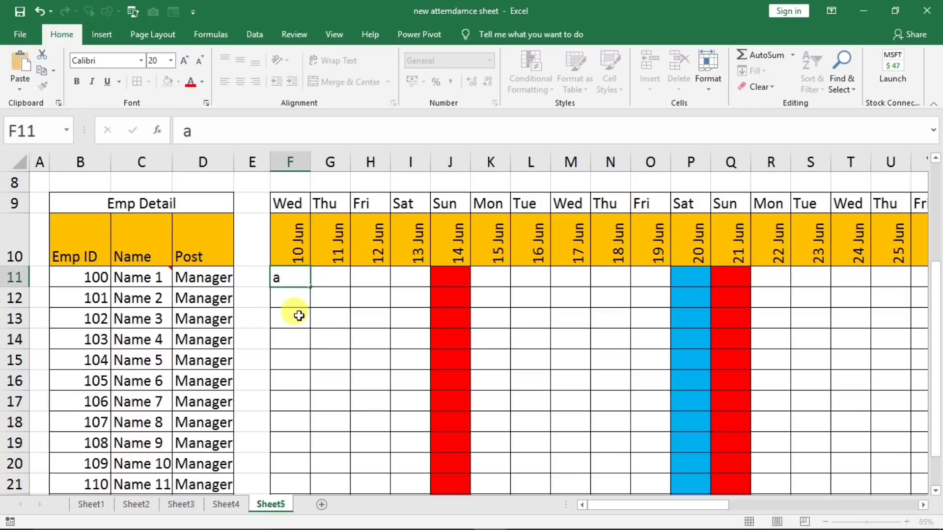
key("Tab")
type("p")
key("Tab")
type("p")
key("Tab")
type("p")
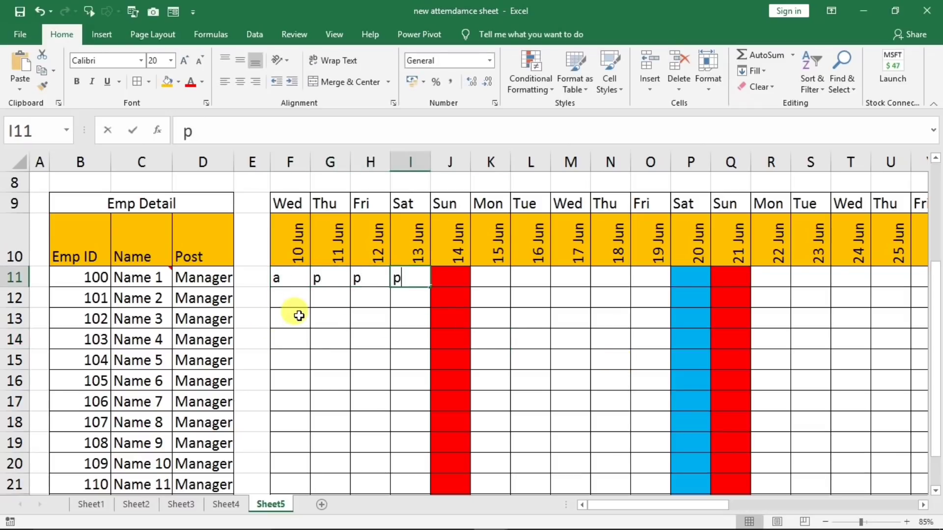
Step: Skip Sunday 14 Jun and enter p for employee 100 on 15, 16, 17 and 18 Jun
key("Tab")
key("Tab")
type("p")
key("Tab")
type("p")
key("Tab")
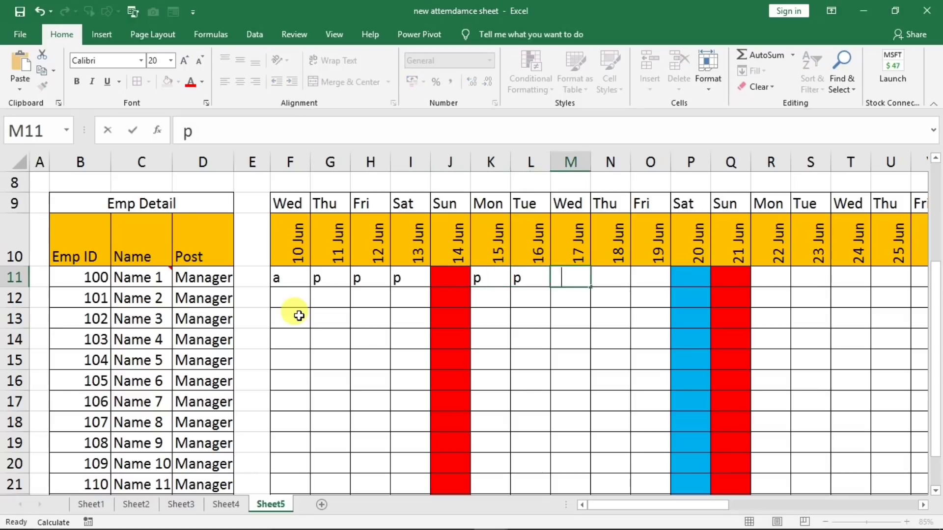
type("p")
key("Tab")
type("p")
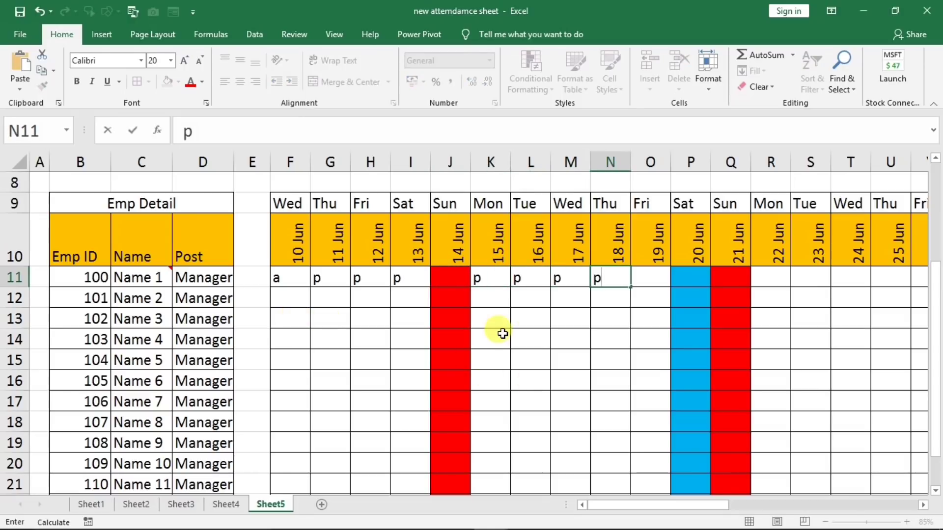
key("Tab")
Step: Look along row 11 past the last date column to the area beyond the attendance grid
key("Tab")
key("Tab")
key("Tab")
key("Tab")
key("Tab")
key("Tab")
key("Tab")
key("Tab")
key("Tab")
key("Tab")
key("Tab")
key("Tab")
key("Tab")
key("Tab")
key("Tab")
key("Tab")
key("Tab")
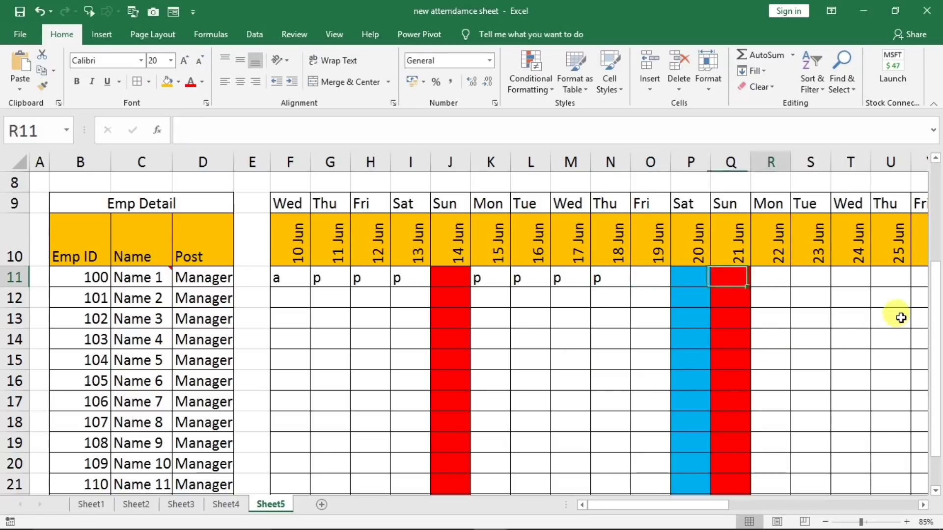
key("Tab")
key("Tab")
key("Tab")
key("Tab")
key("Tab")
key("Tab")
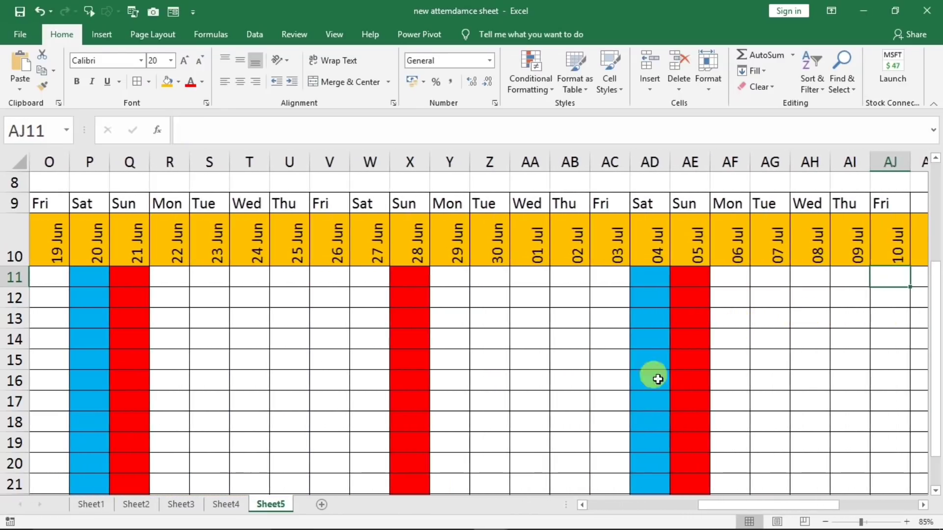
key("Tab")
key("Tab")
key("Tab")
key("Tab")
key("Tab")
key("Tab")
key("Tab")
key("Tab")
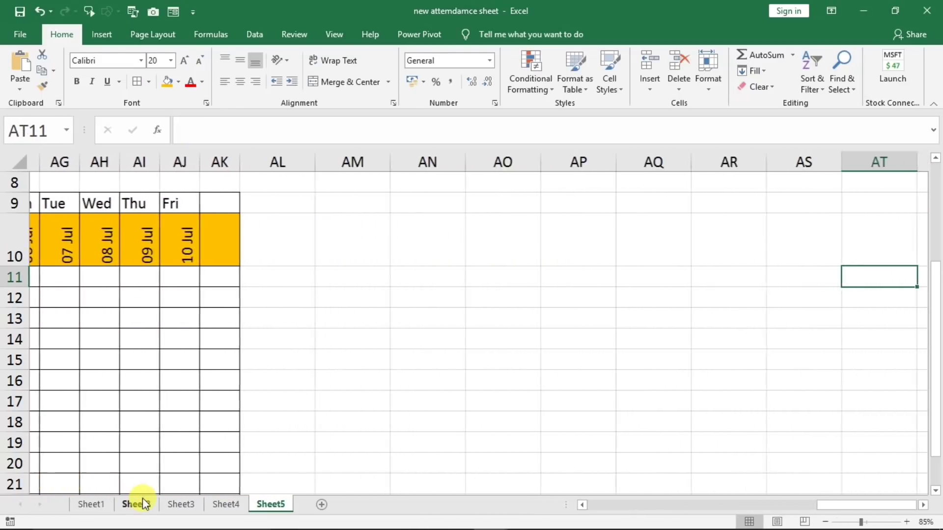
Step: Copy the salary summary table AM9:AV22 from Sheet2 and paste it at AM9 on Sheet5
left_click(138, 504)
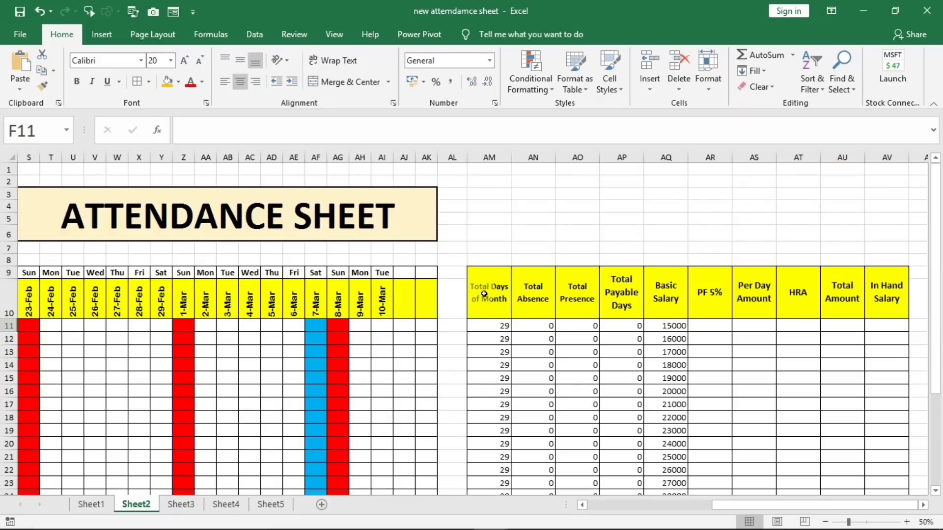
left_click_drag(485, 294, 903, 392)
key("ctrl+c")
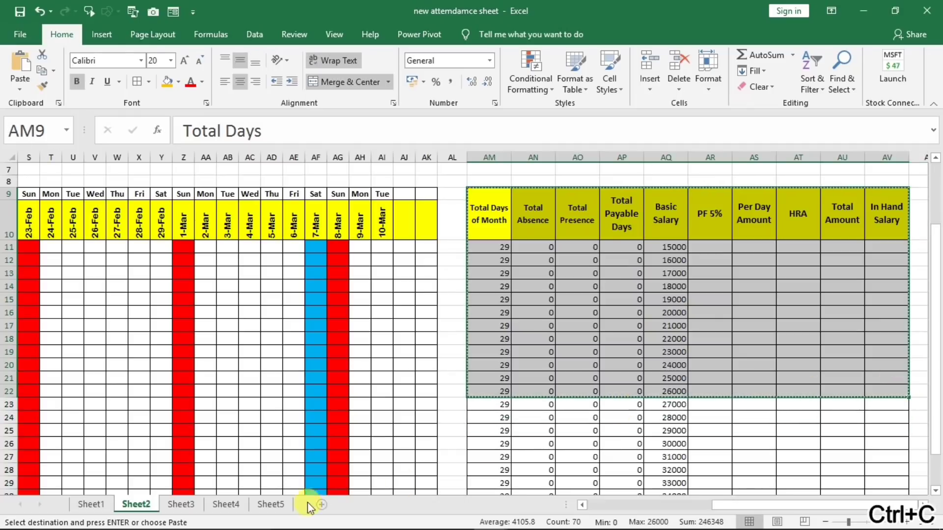
left_click(268, 504)
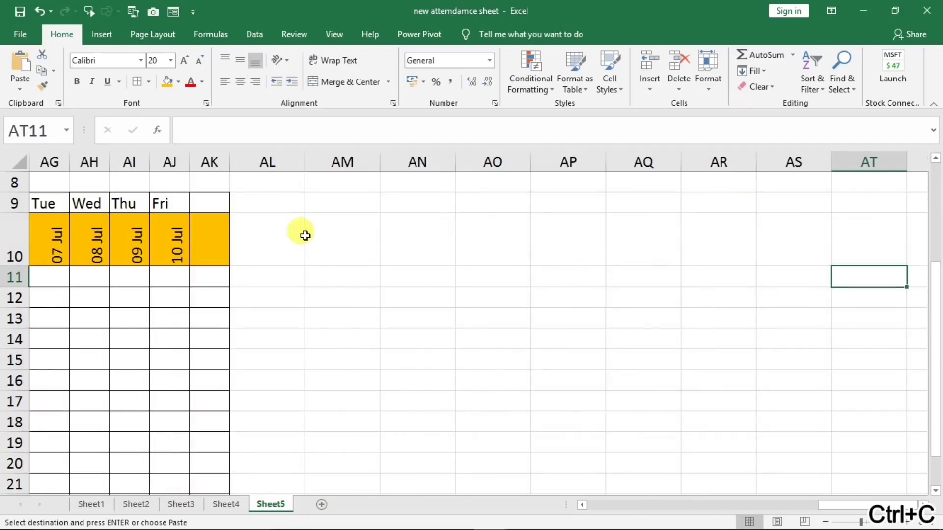
left_click(324, 204)
key("ctrl+v")
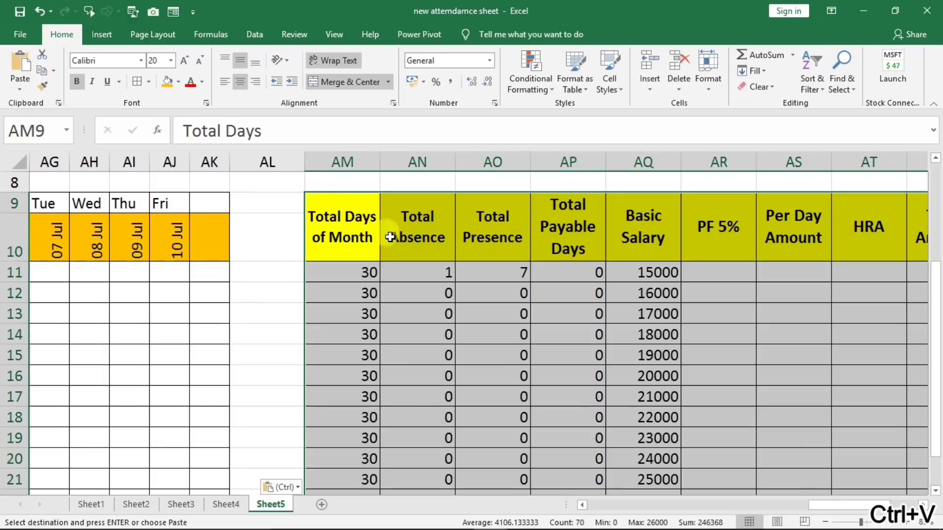
scroll(405, 246, "down", 4)
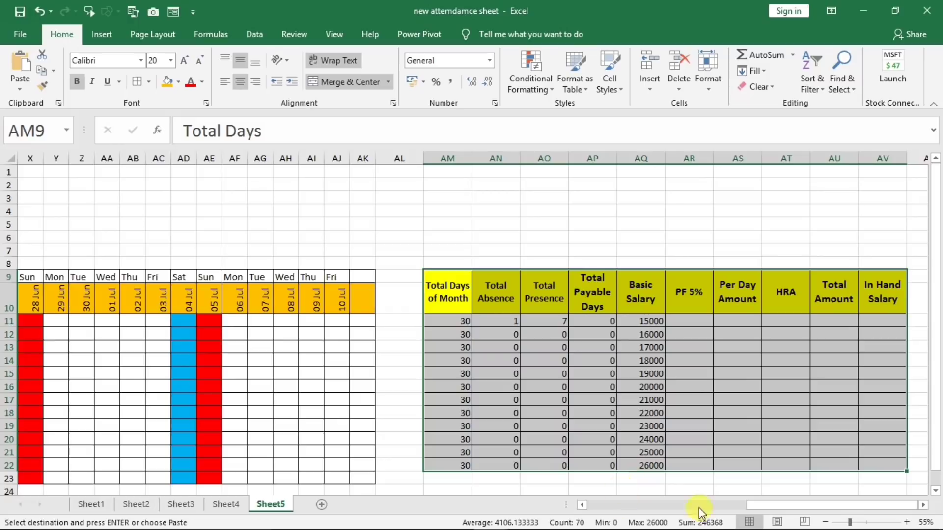
mouse_move(758, 505)
left_mouse_down()
mouse_move(617, 508)
mouse_move(595, 519)
mouse_move(759, 527)
mouse_move(741, 511)
left_mouse_up()
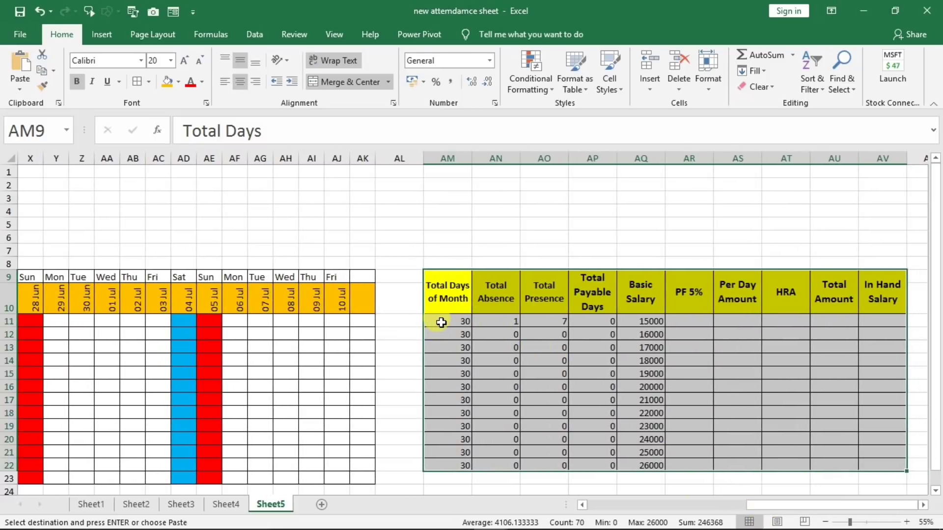
Step: Clear the copied contents of AM11:AS22, from Total Days of Month through Per Day Amount
left_click_drag(437, 320, 720, 466)
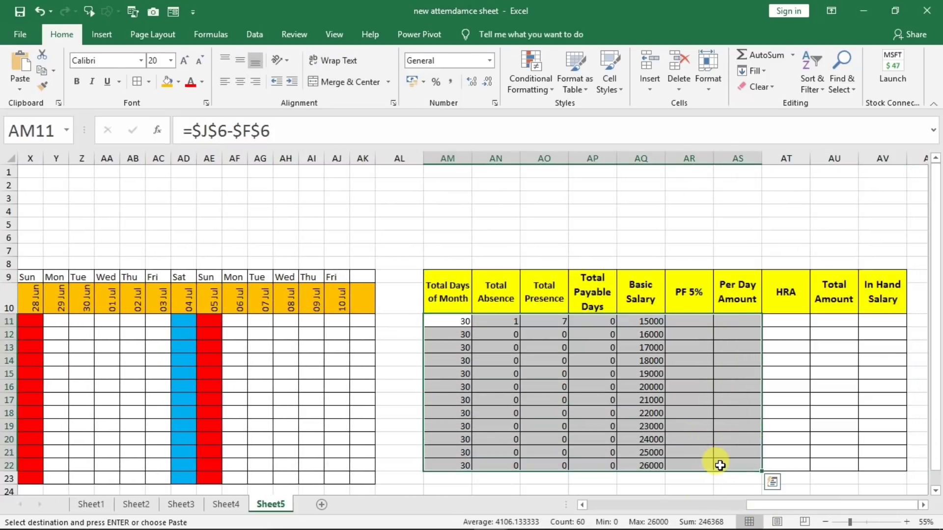
key("Delete")
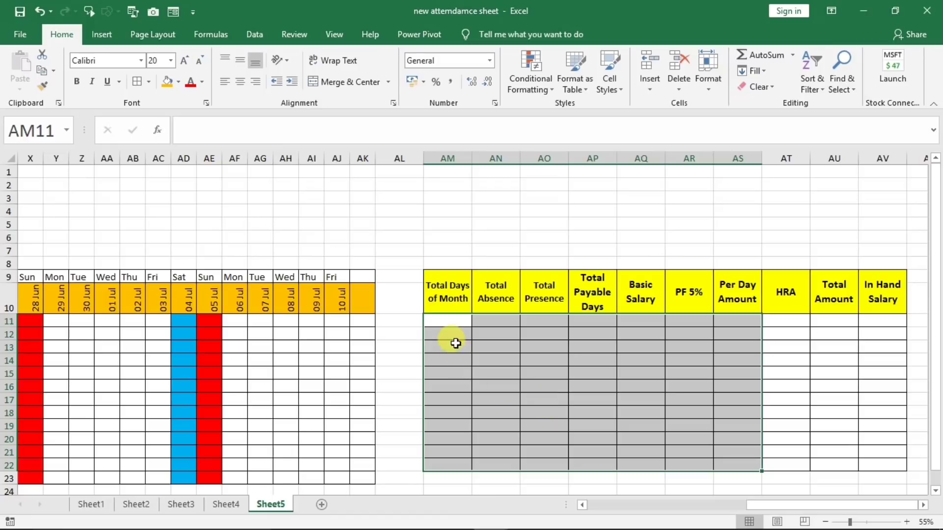
left_click(440, 323)
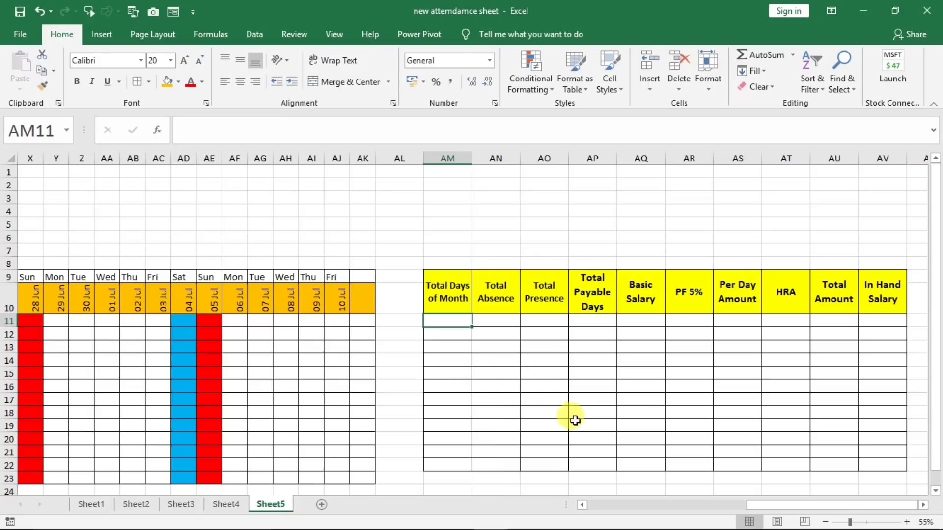
Step: Calculate the number of days between the period's start and end dates in N6 with =J6-F6
left_click_drag(796, 505, 709, 506)
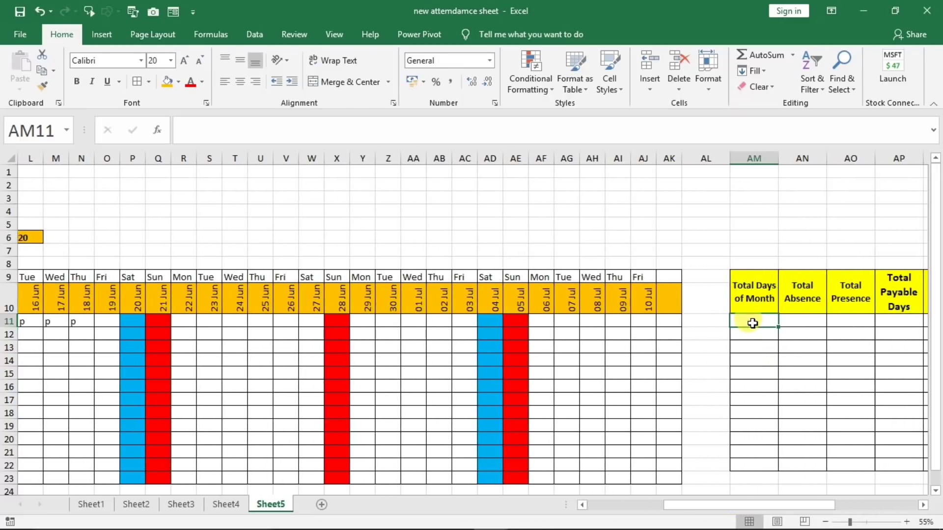
left_click_drag(766, 505, 614, 505)
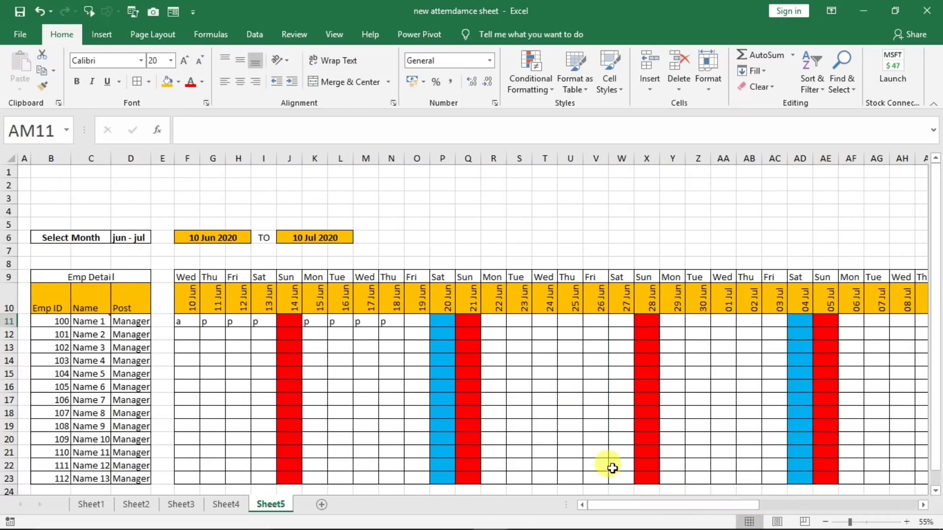
left_click(388, 237)
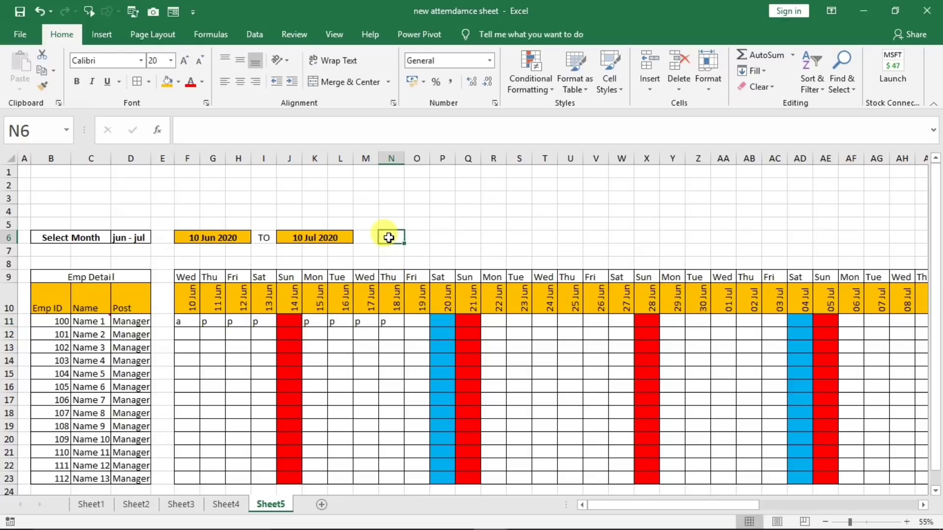
scroll(389, 238, "up", 2)
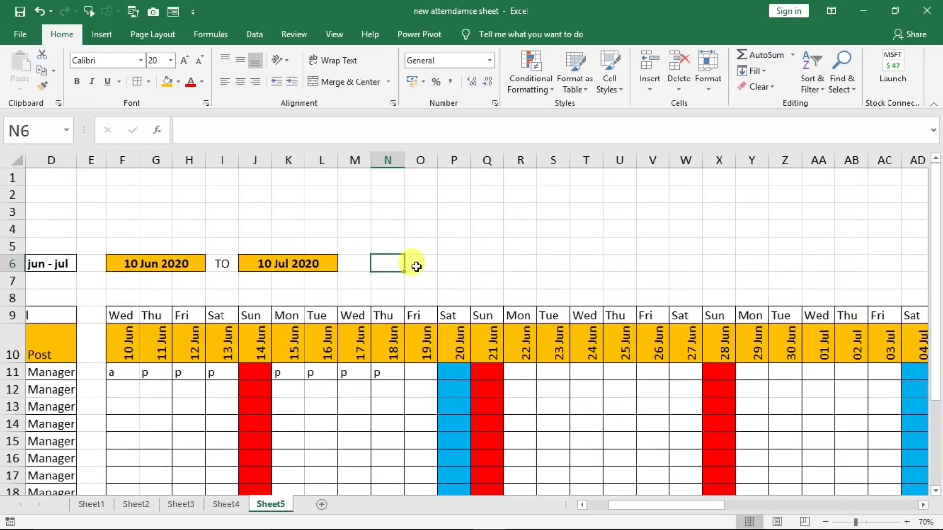
type("=")
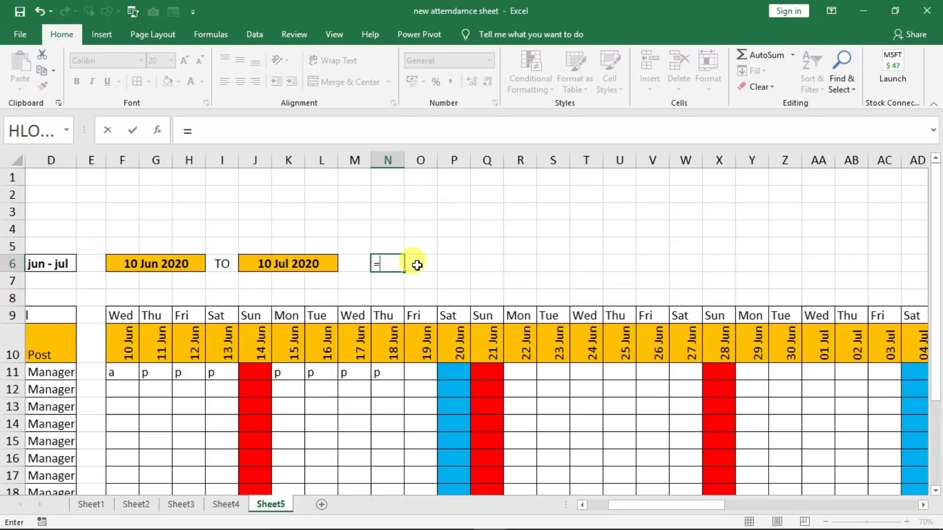
left_click(287, 264)
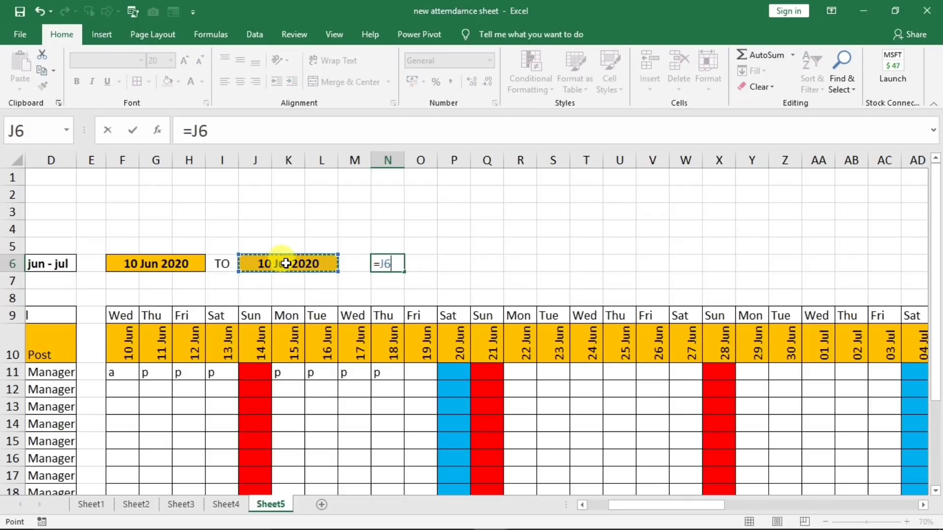
type("-")
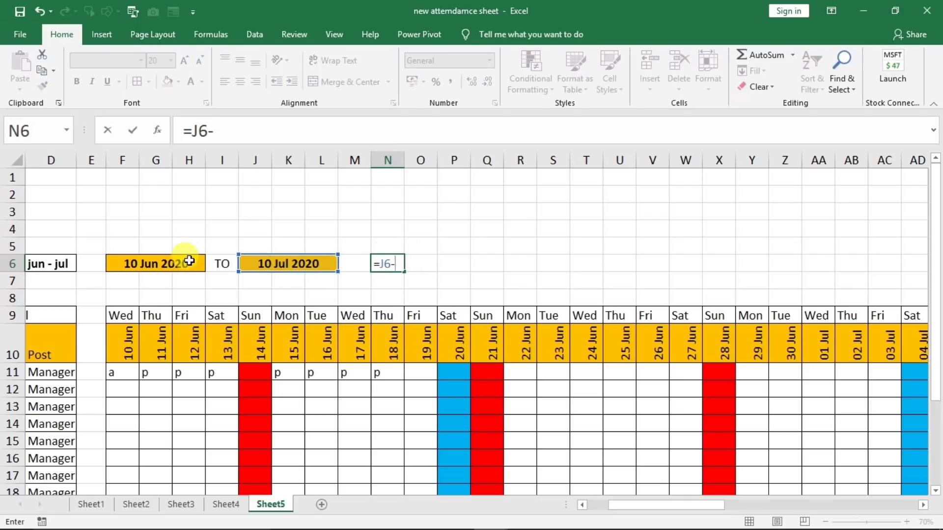
left_click(181, 262)
key("Return")
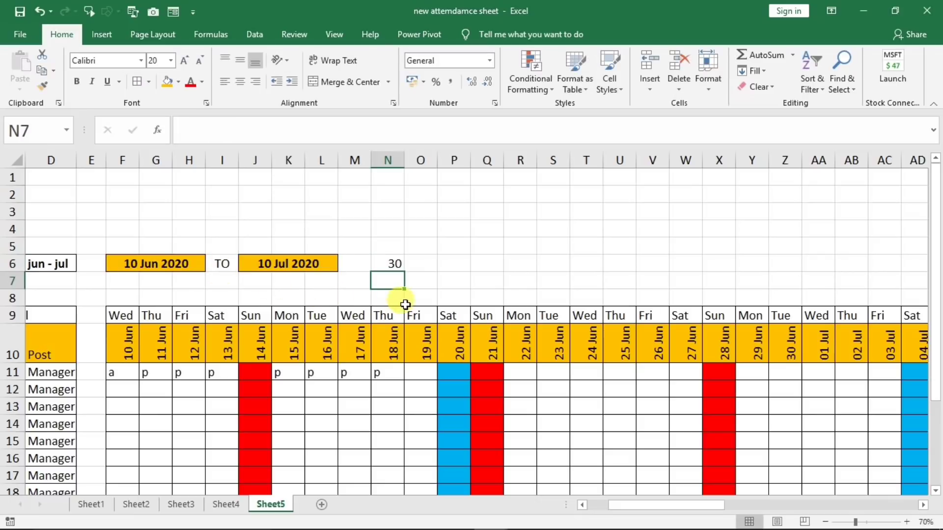
left_click(398, 264)
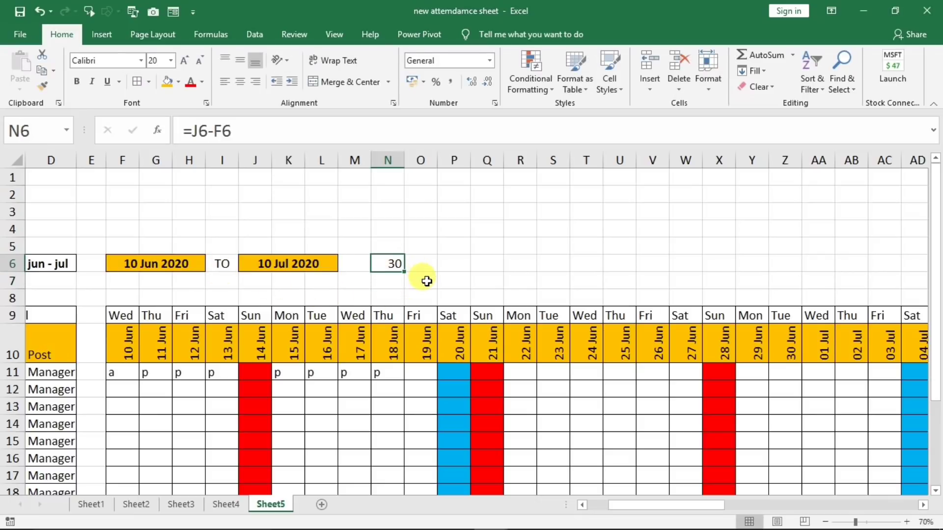
Step: Enter =J6-F6 in AM11 as the first employee's Total Days of Month
key("Right")
key("Right")
key("Right")
key("Right")
key("Right")
key("Right")
key("Right")
key("Right")
key("Right")
key("Right")
key("Right")
key("Right")
key("Right")
key("Right")
key("Right")
key("Right")
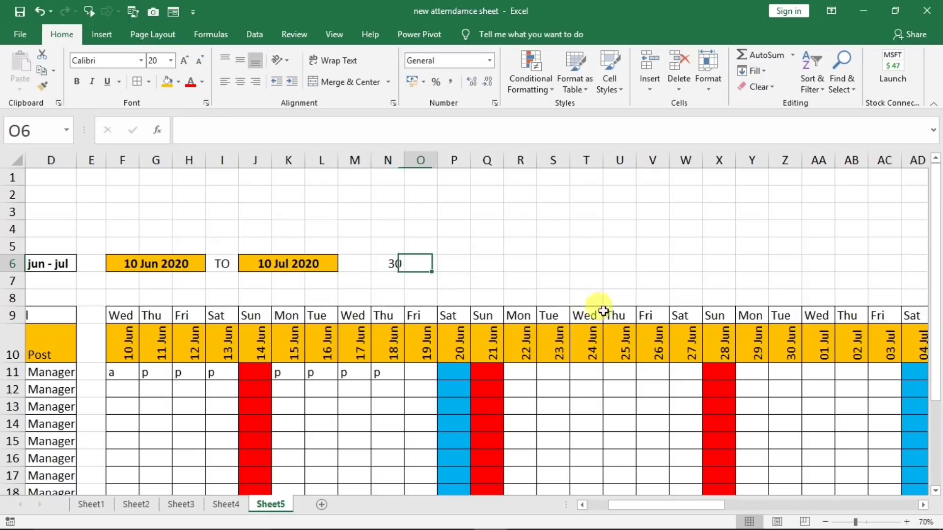
key("Right")
key("Right")
key("Right")
key("Right")
key("Right")
key("Right")
key("Right")
key("Right")
key("Right")
key("Right")
key("Right")
key("Right")
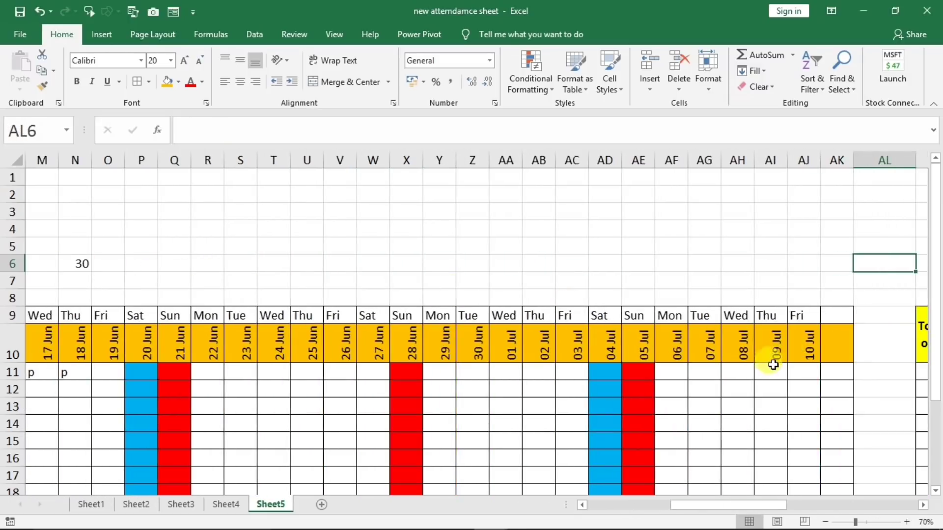
left_click(693, 375)
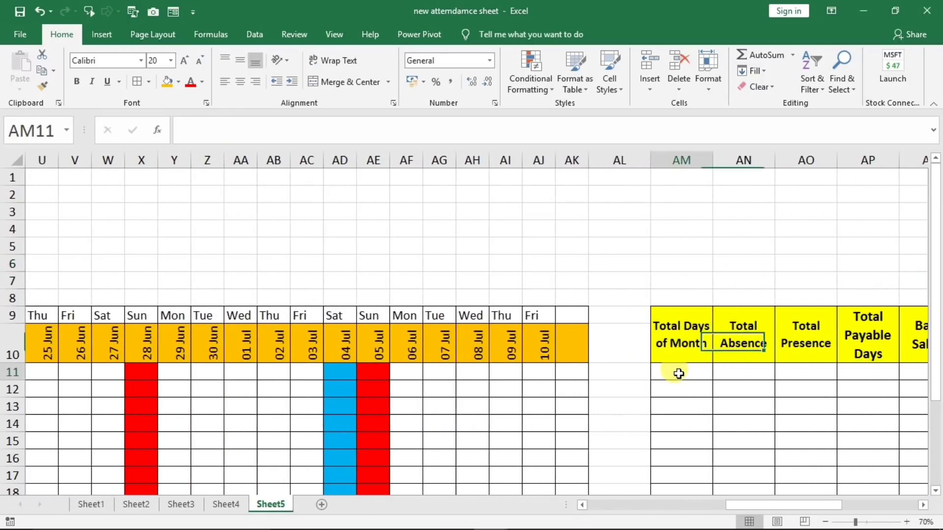
type("=")
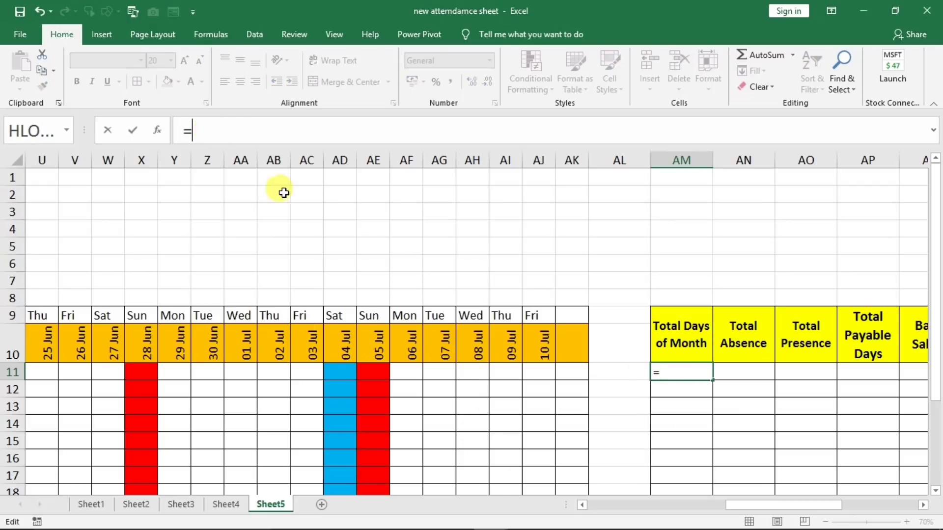
left_click_drag(747, 507, 634, 508)
left_click(243, 263)
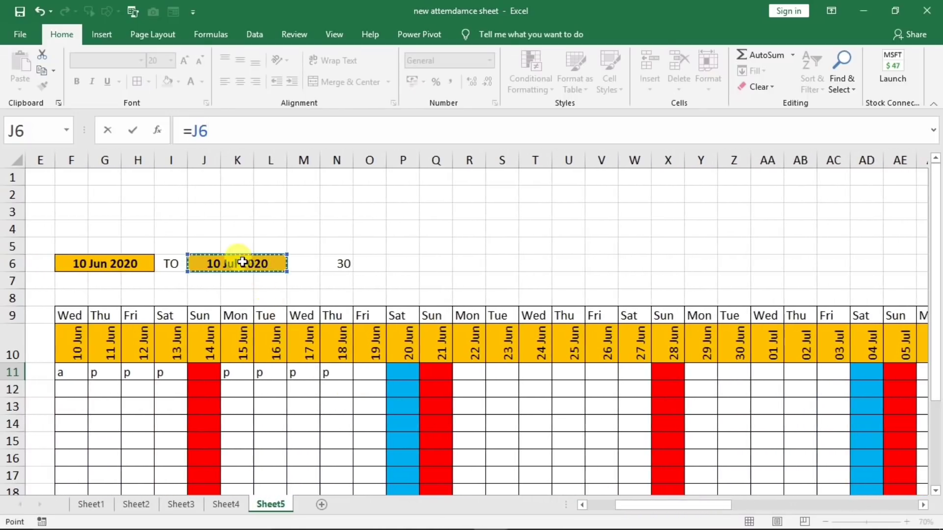
type("-")
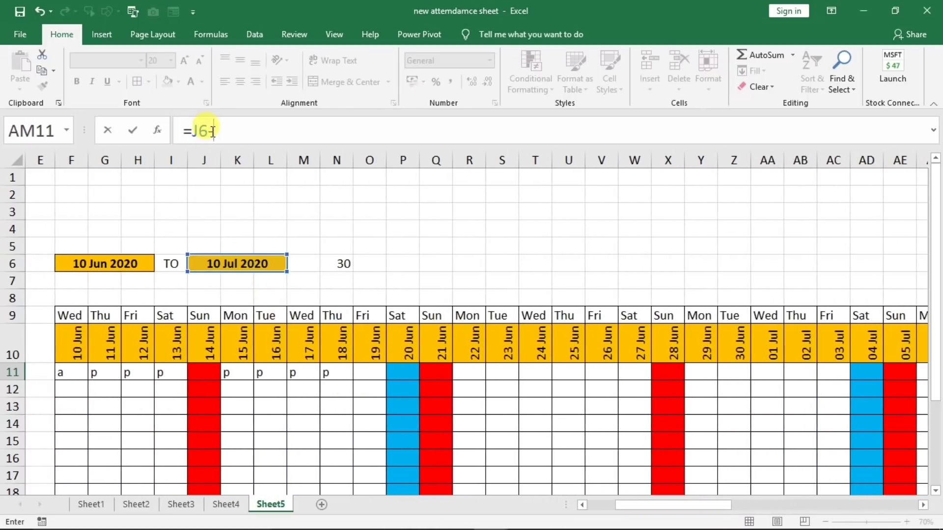
left_click(121, 260)
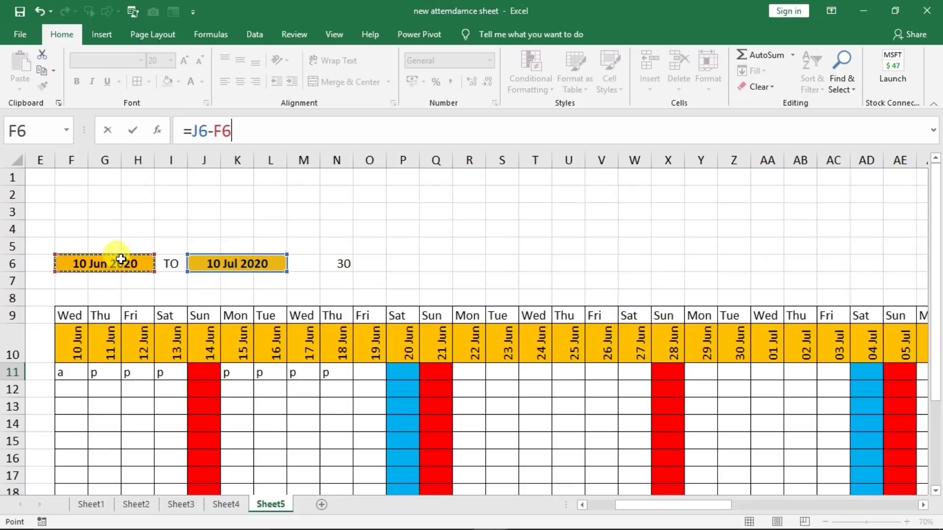
key("Return")
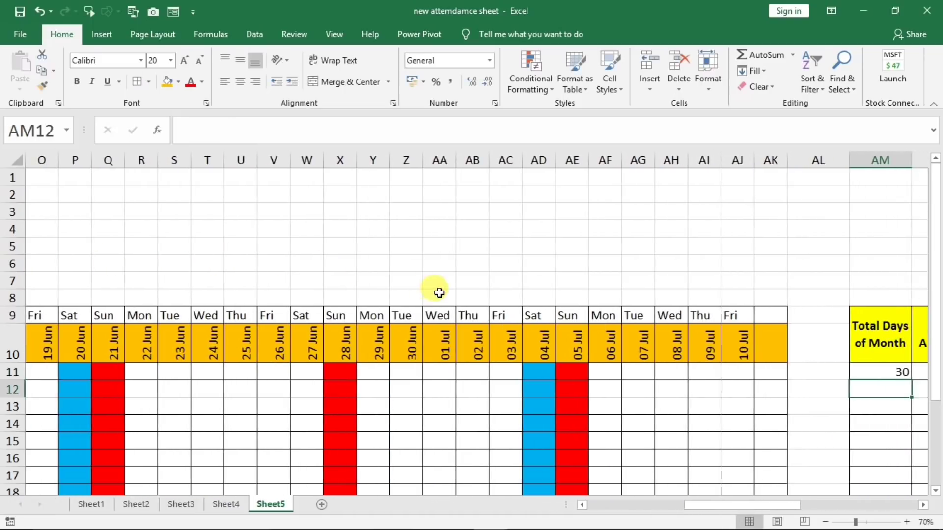
Step: Fill the Total Days of Month formula from AM11 down to AM23
left_click(888, 374)
left_click_drag(913, 381, 906, 471)
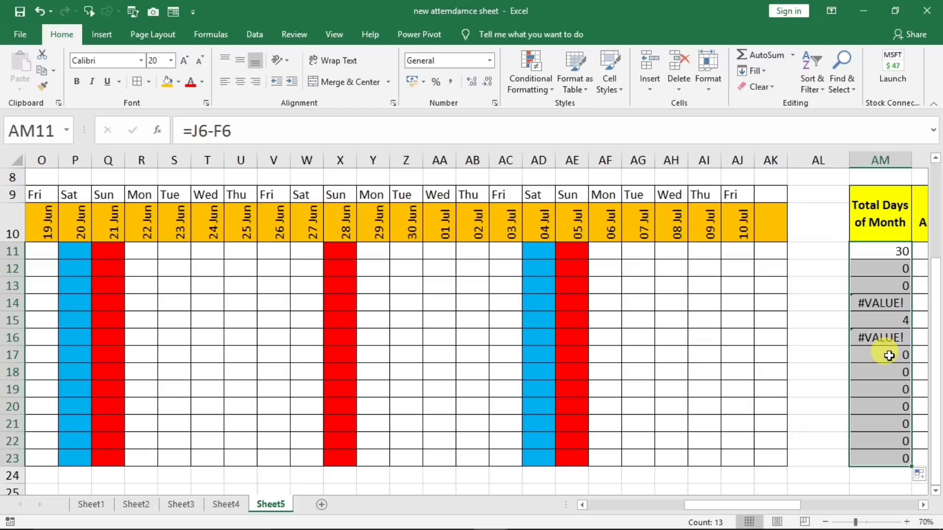
Step: Clear the filled Total Days of Month formulas in AM12:AM24
left_click_drag(884, 268, 870, 467)
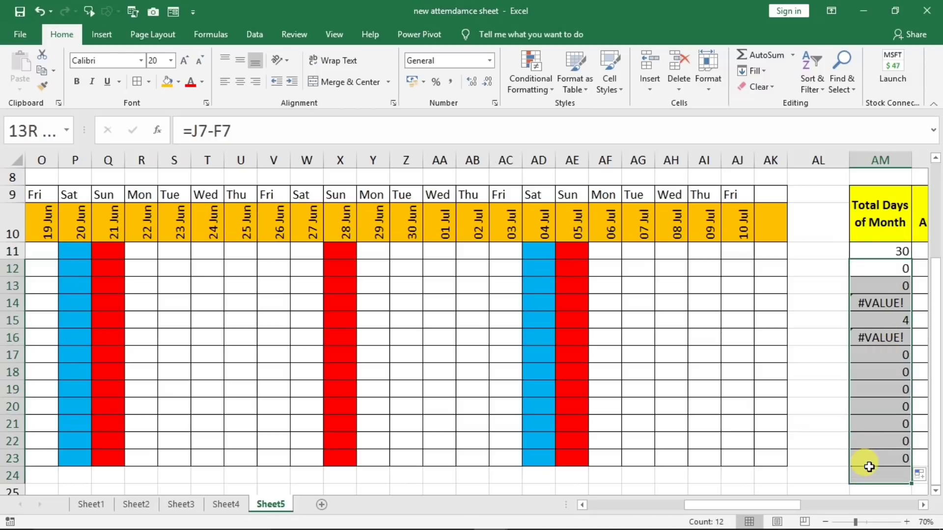
key("Delete")
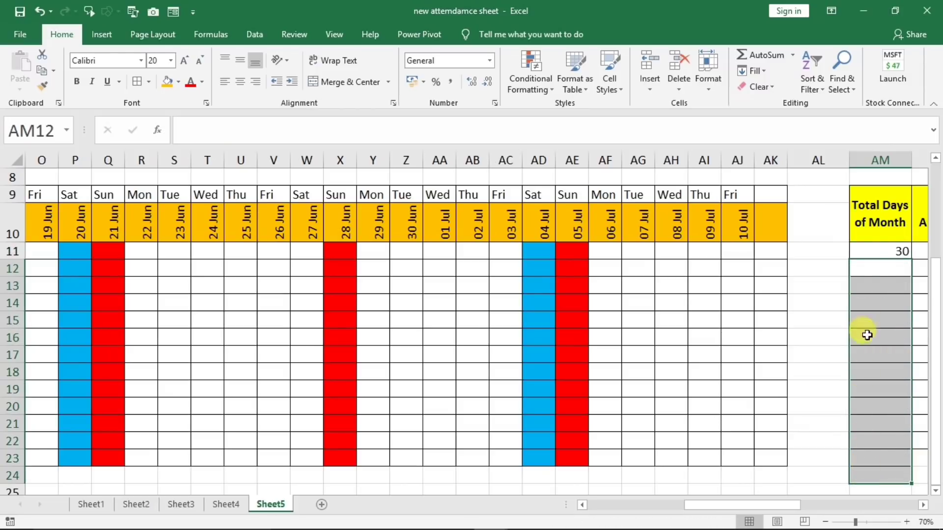
Step: Make the Total Days of Month references absolute in AM11 as =$J$6-$F$6 and fill the formula down to AM23
double_click(880, 251)
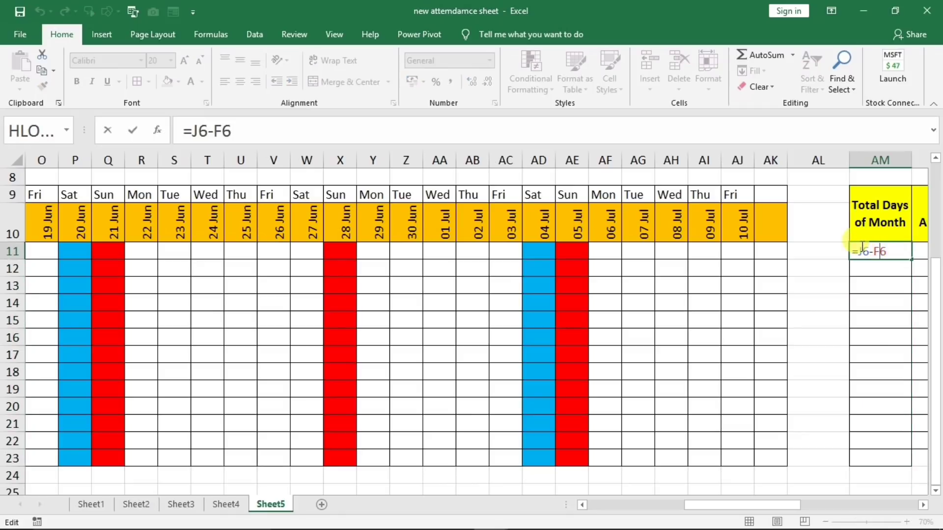
left_click_drag(857, 250, 898, 253)
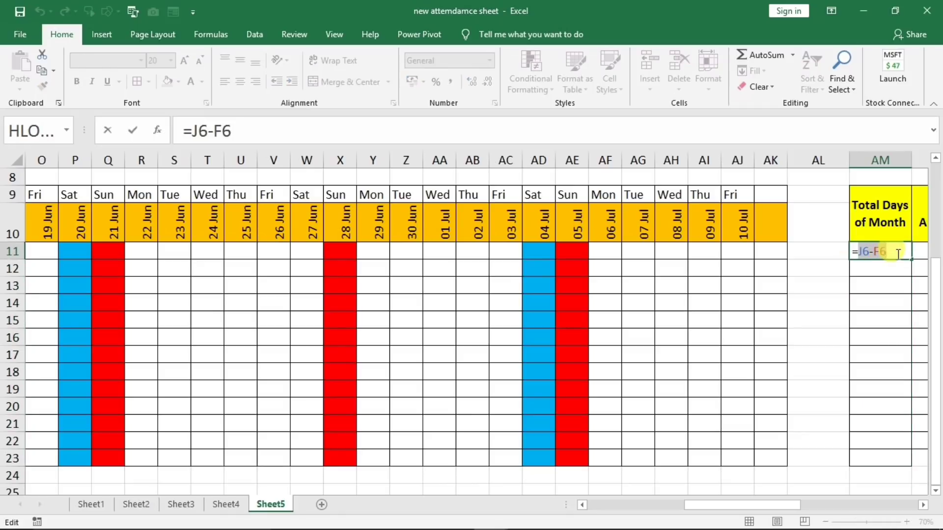
key("F4")
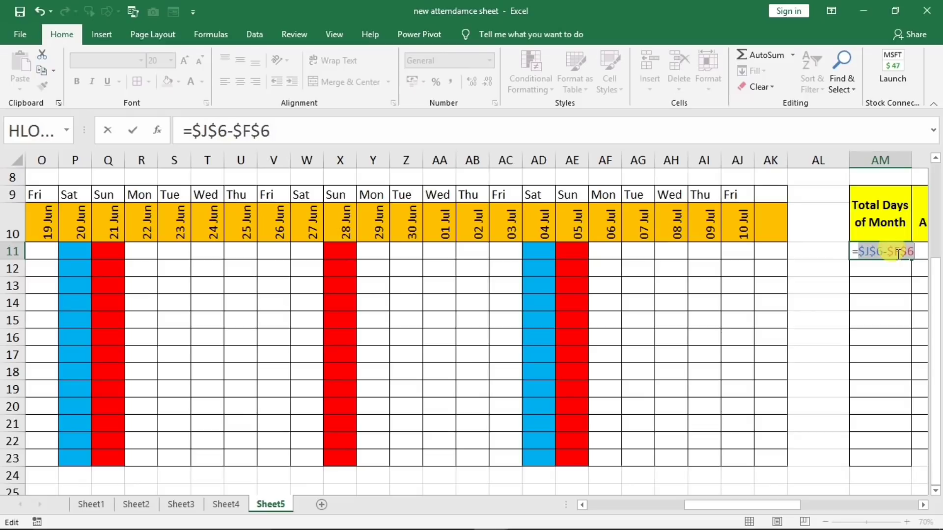
key("Return")
left_click(896, 254)
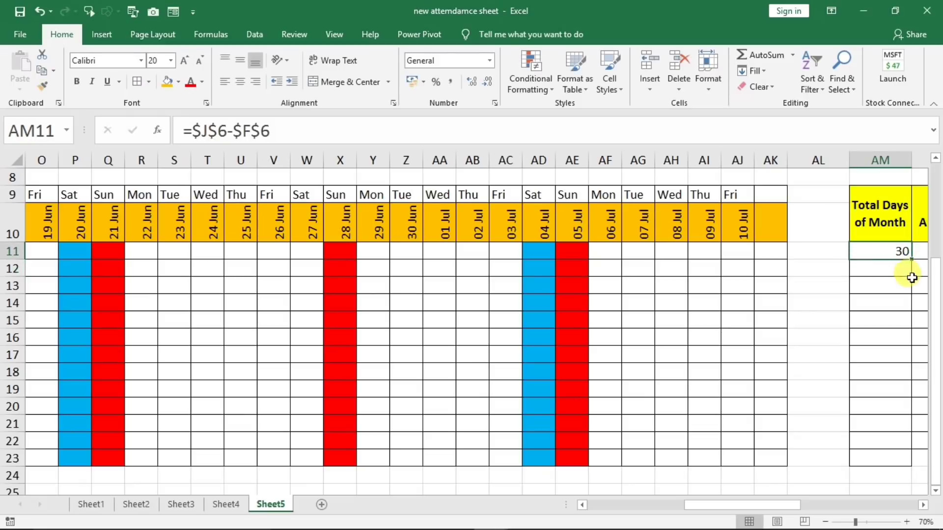
left_click_drag(910, 262, 884, 469)
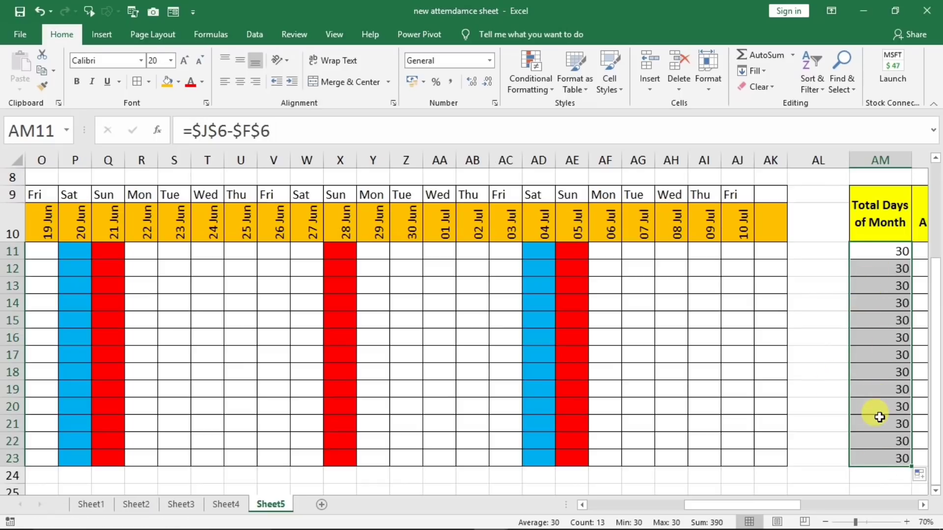
Step: Count the first employee's absences in AN11 under Total Absence with =COUNTIF(F11:AK11,"a")
key("Right")
key("Right")
key("Right")
key("Right")
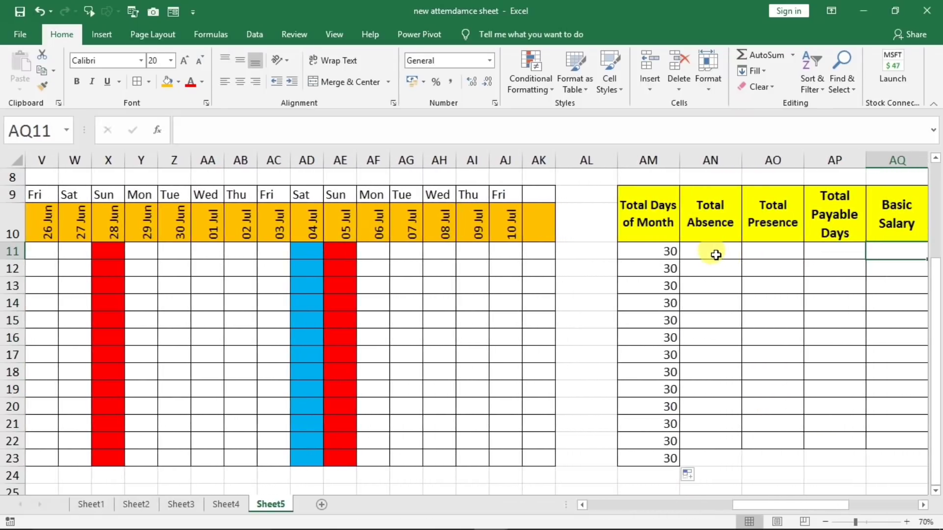
left_click(708, 253)
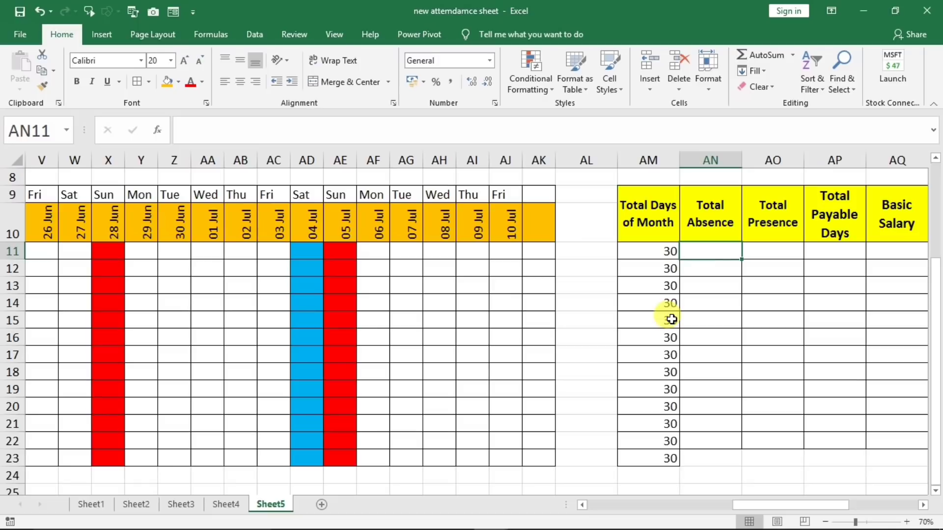
type("=cou")
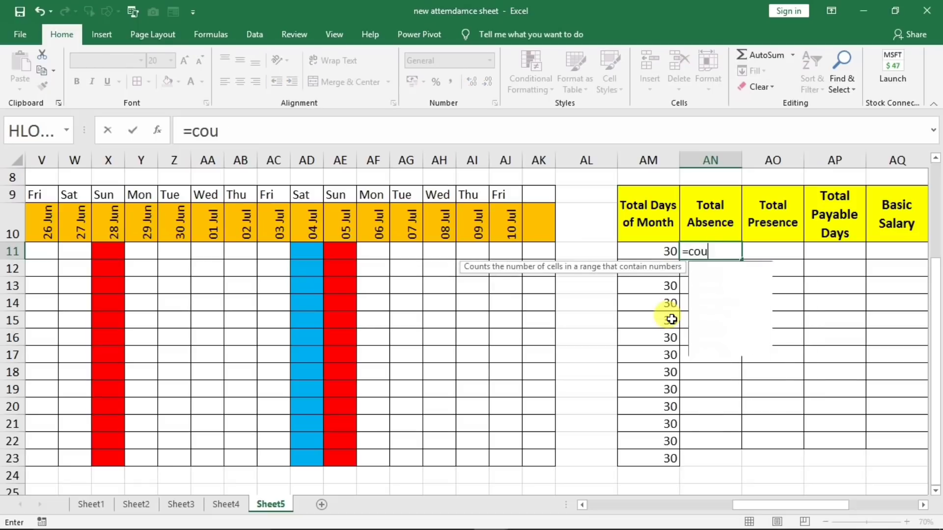
type("ntif(")
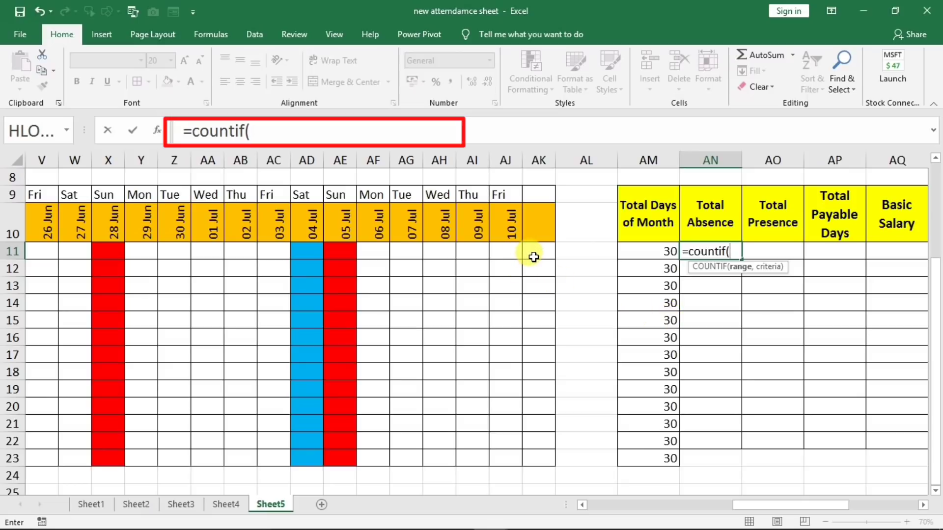
left_click_drag(534, 255, 166, 252)
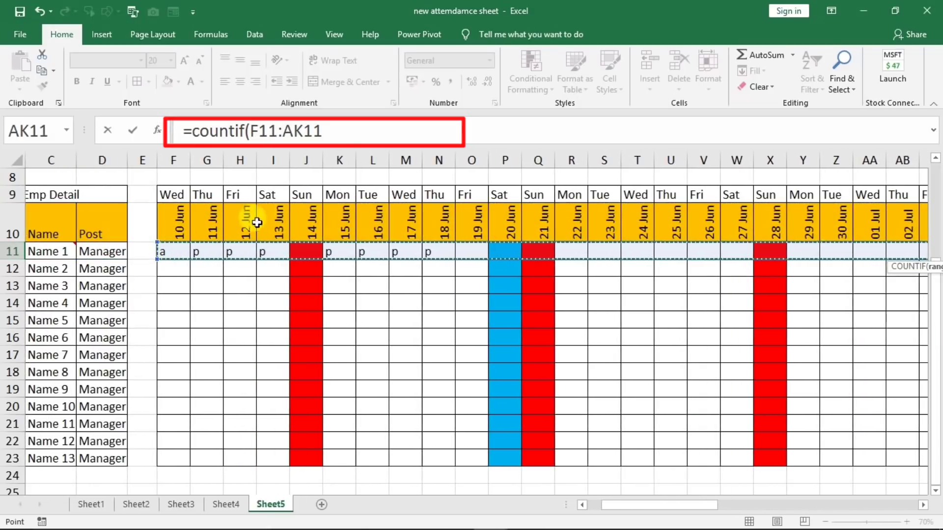
left_click(343, 132)
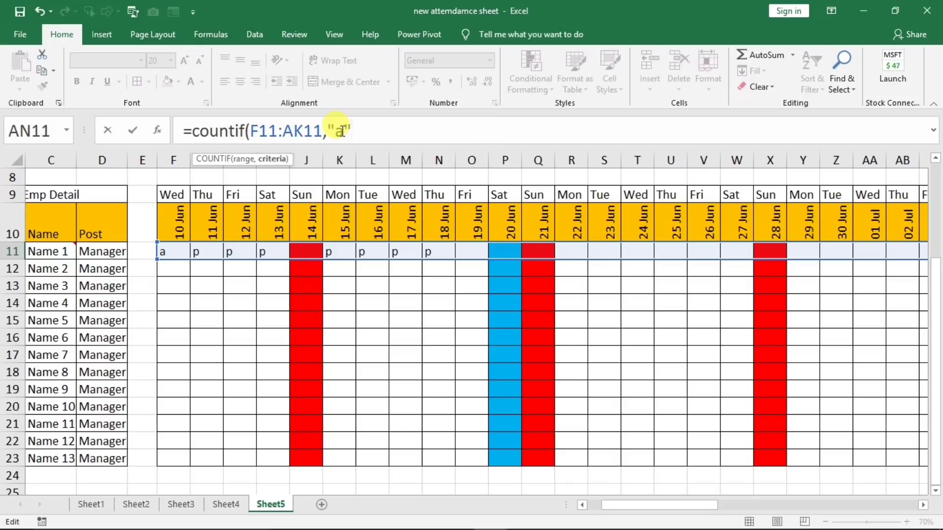
type("\"a\")")
key("Return")
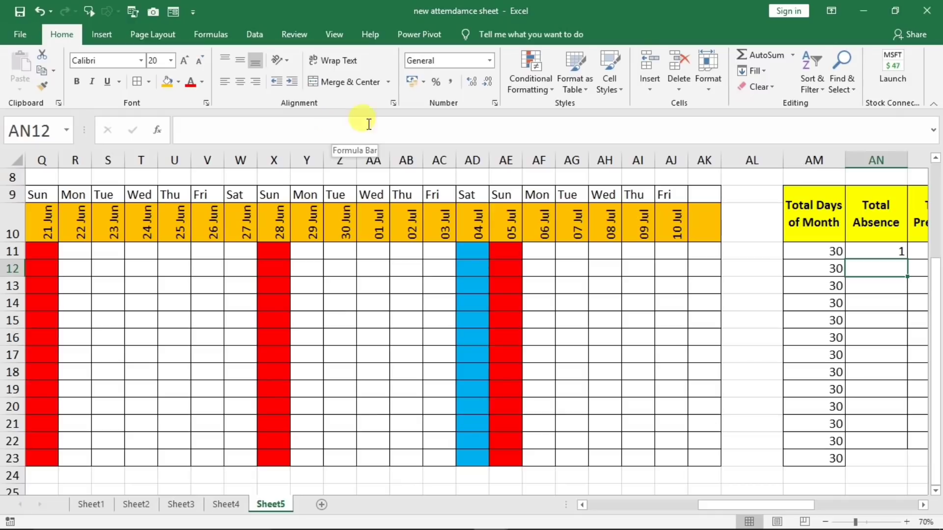
Step: Mark the first employee absent with "a" in AG11:AI11 for 07 Jul through 09 Jul
left_click(565, 253)
type("a")
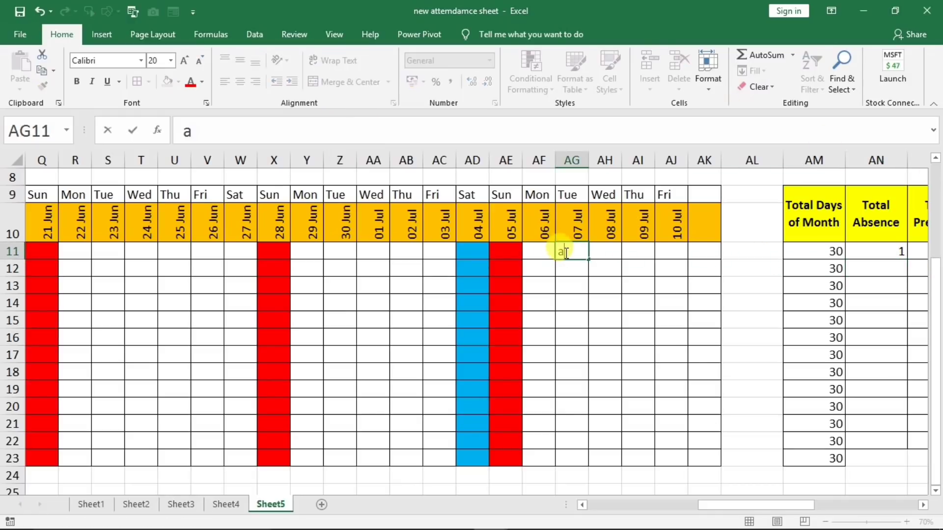
key("Tab")
type("a")
key("Tab")
type("a")
key("Tab")
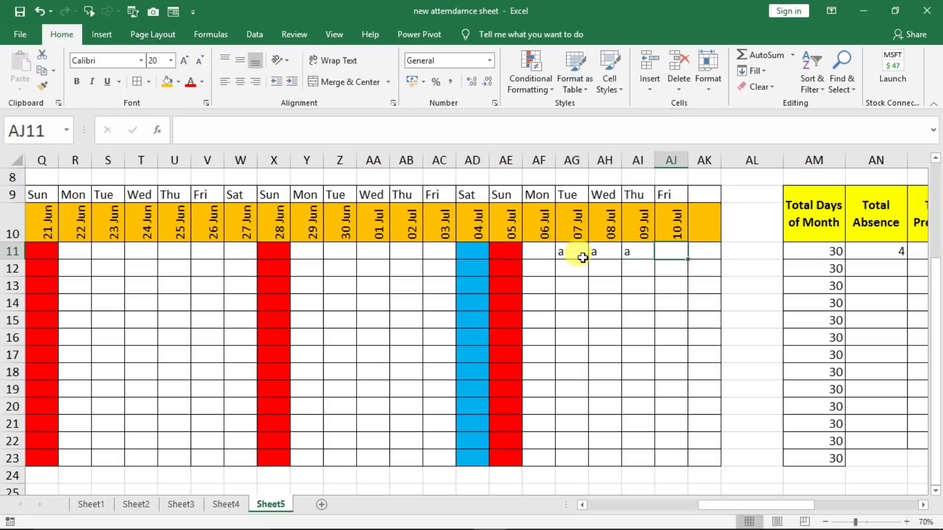
Step: Check the first employee's Total Absence formula against the attendance marks along row 11
left_click(883, 254)
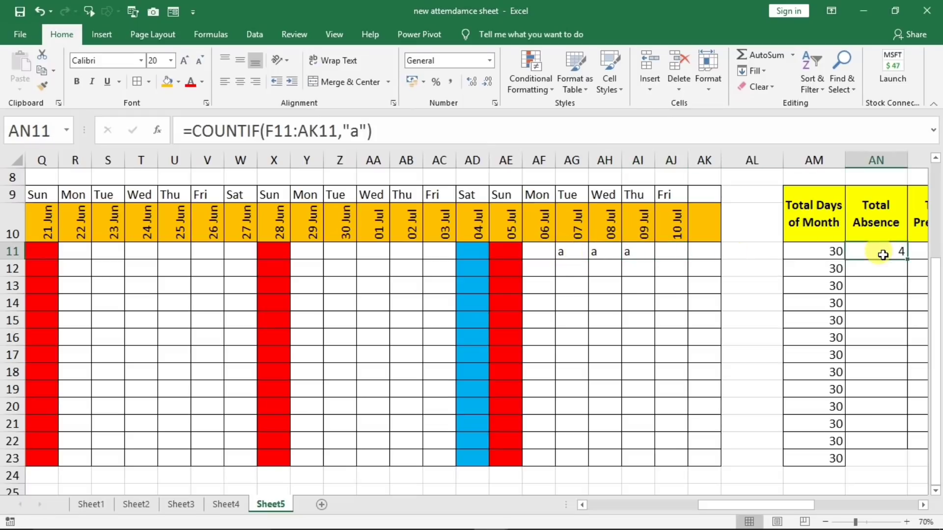
left_click(365, 255)
key("Right")
key("Right")
key("Right")
key("Right")
key("Right")
key("Right")
key("Right")
key("Right")
key("Right")
key("Right")
key("Right")
key("Right")
key("Right")
key("Right")
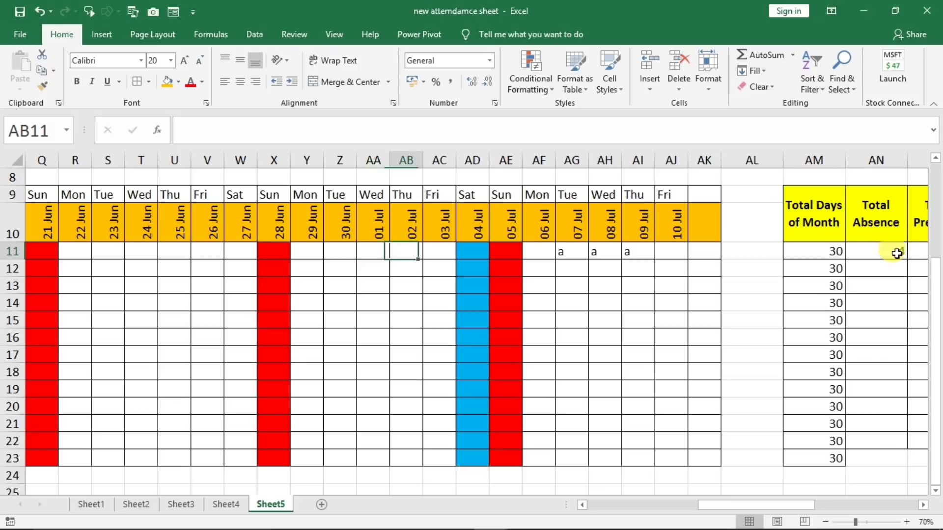
Step: Count presences in AO11 with =COUNTIF(F11:AK11,"p") and fill the Total Absence and Total Presence formulas down to row 23
key("Right")
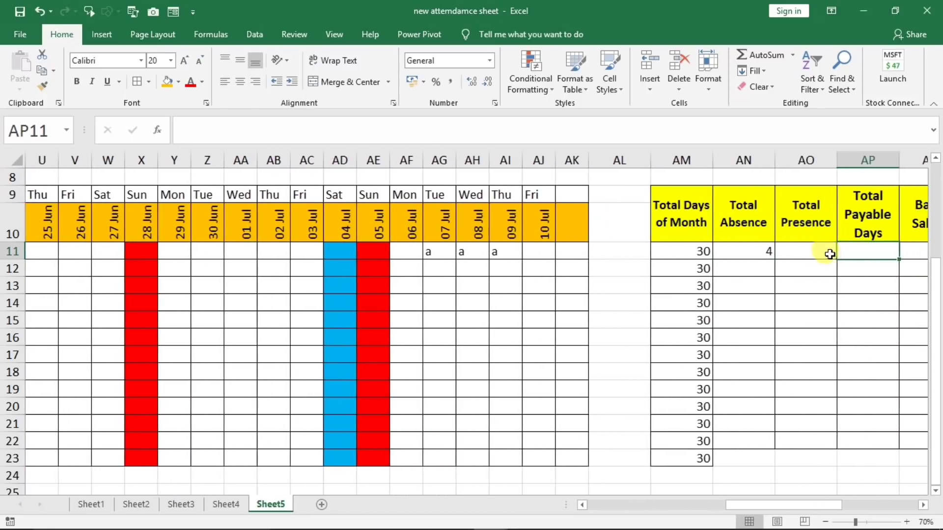
key("Left")
type("=")
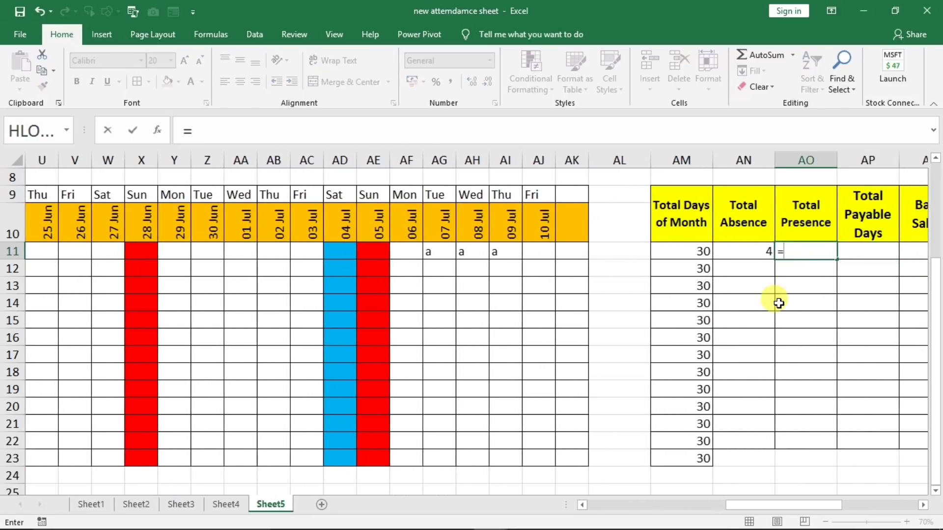
type("countif(")
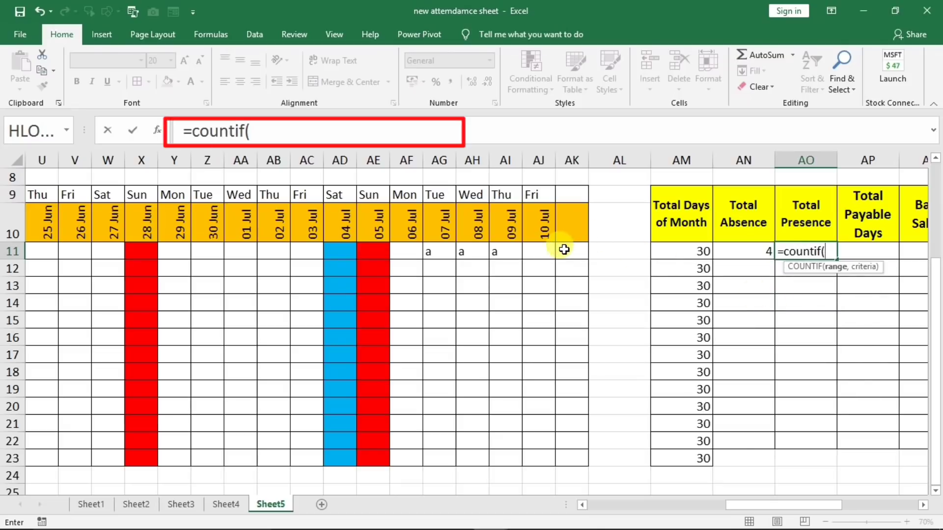
left_click_drag(565, 251, 118, 248)
left_click(332, 129)
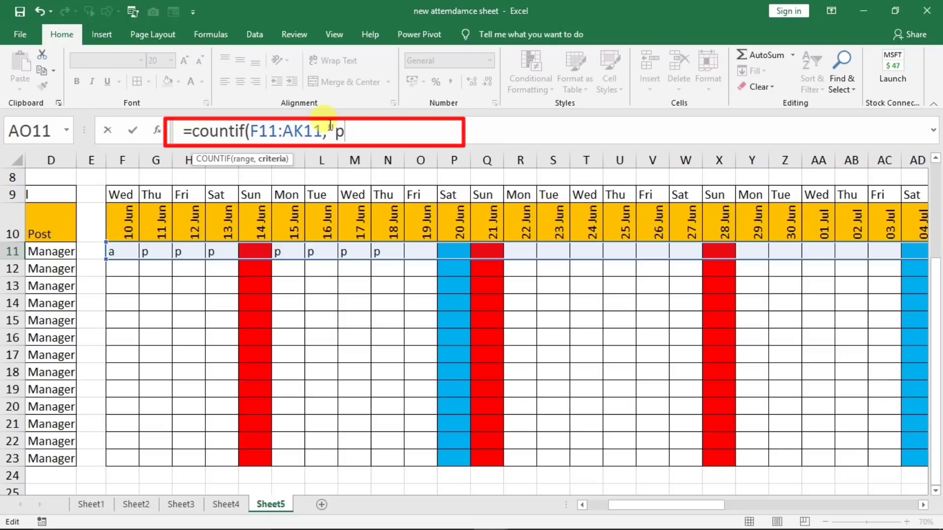
type(",\"p\")")
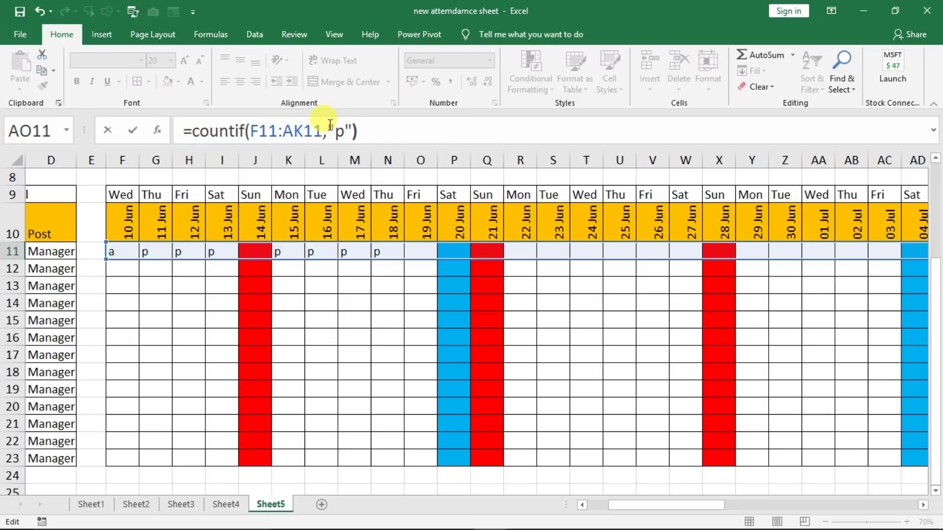
key("Return")
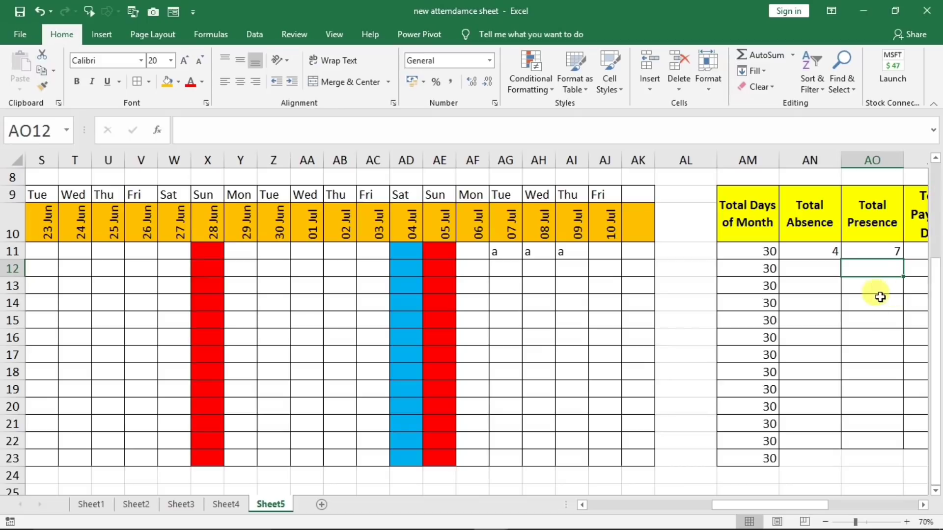
left_click(891, 251)
left_click_drag(828, 254, 910, 456)
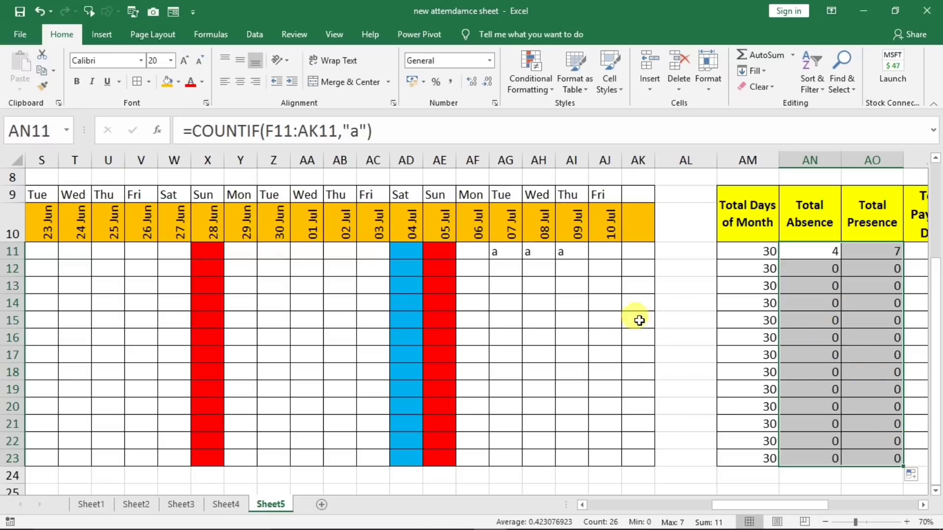
Step: Mark employees 104 to 108 present on 07 Jul with "p" in AG15:AG19 and check their Total Presence cells
left_click(509, 319)
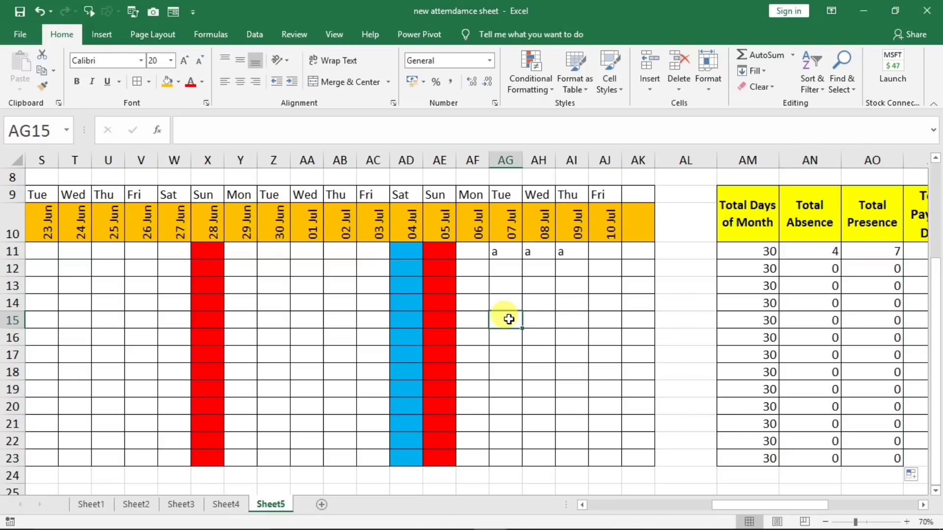
type("p")
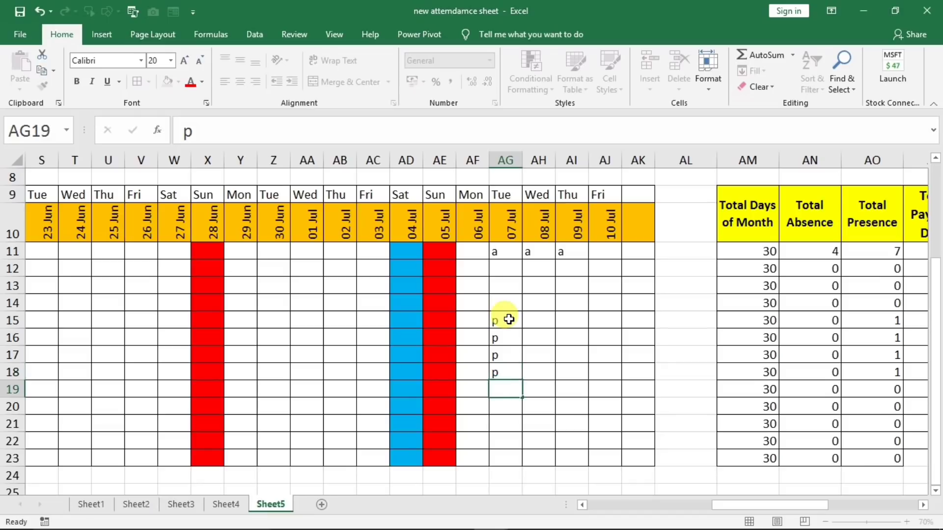
type(" p p p pp")
left_click(509, 383)
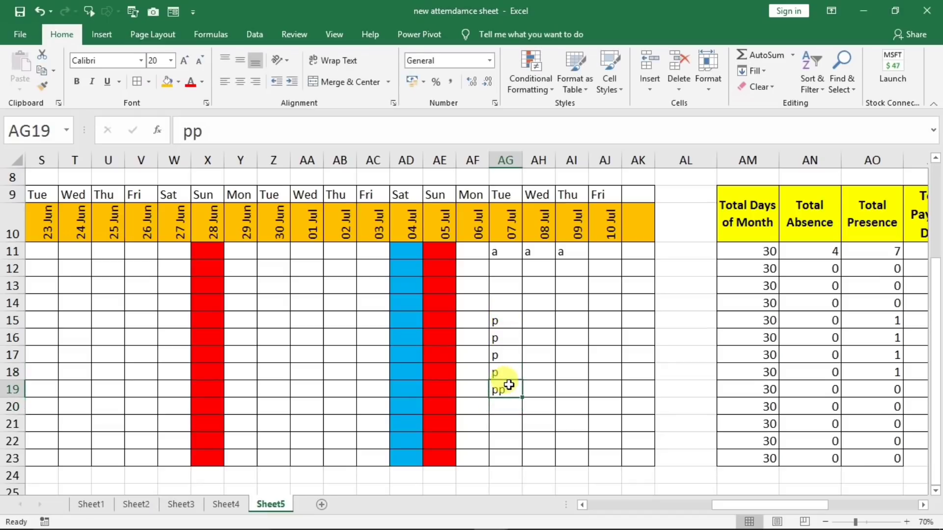
type("p")
left_click(569, 419)
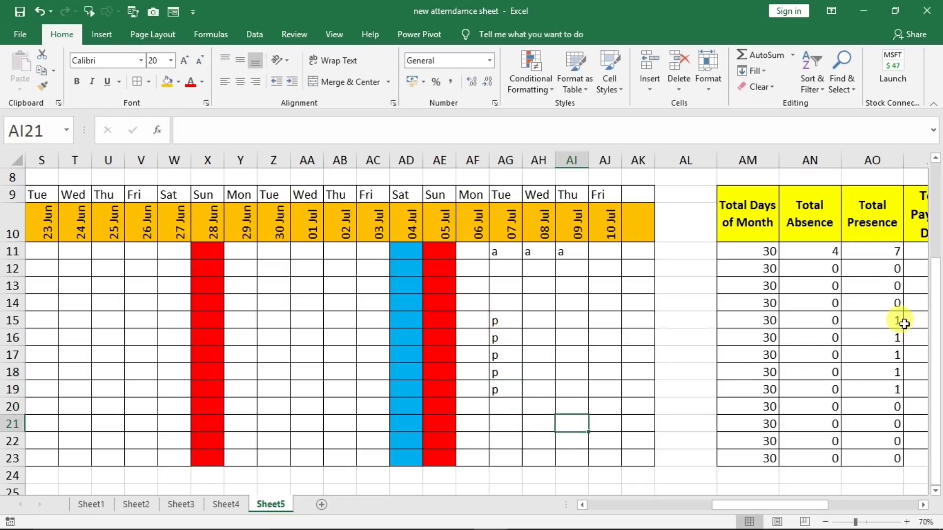
left_click_drag(899, 319, 892, 380)
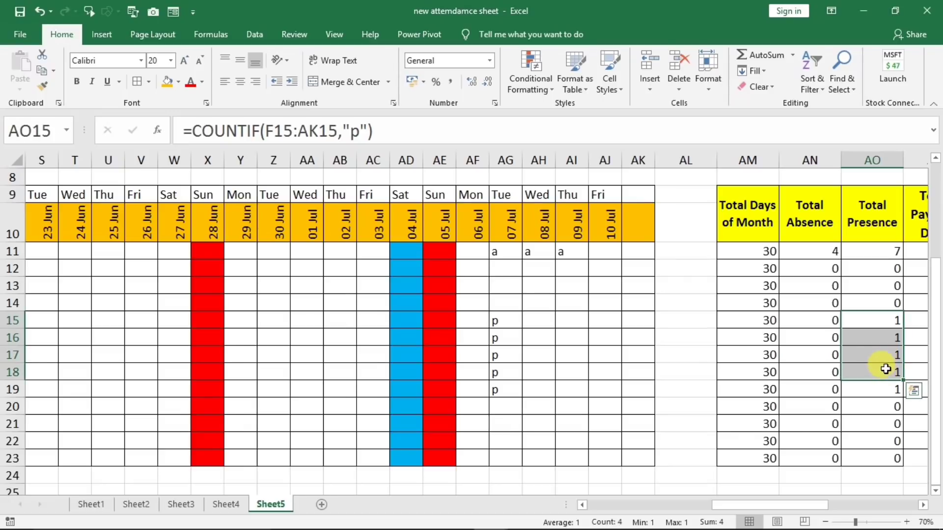
Step: Review the remaining salary summary columns from Total Payable Days through In Hand Salary
key("Right")
key("Right")
key("Right")
key("Right")
key("Right")
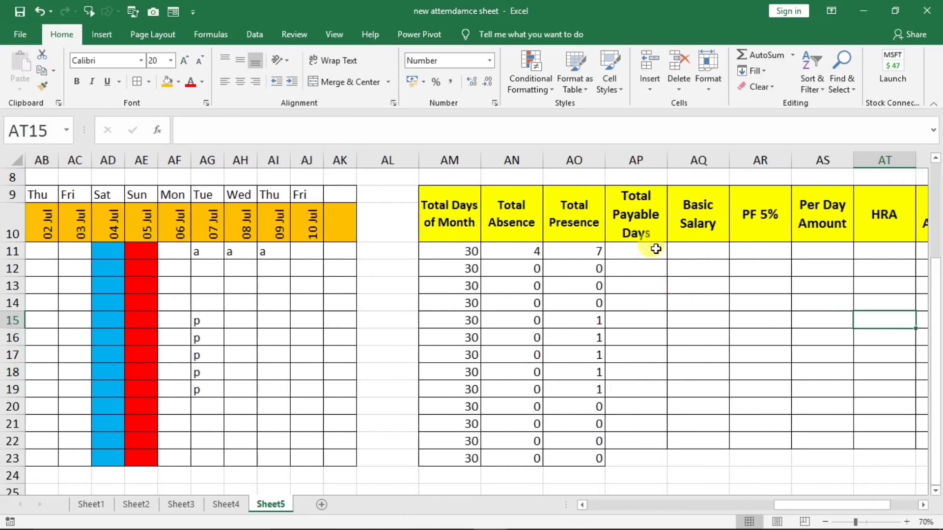
key("Right")
key("Right")
key("Right")
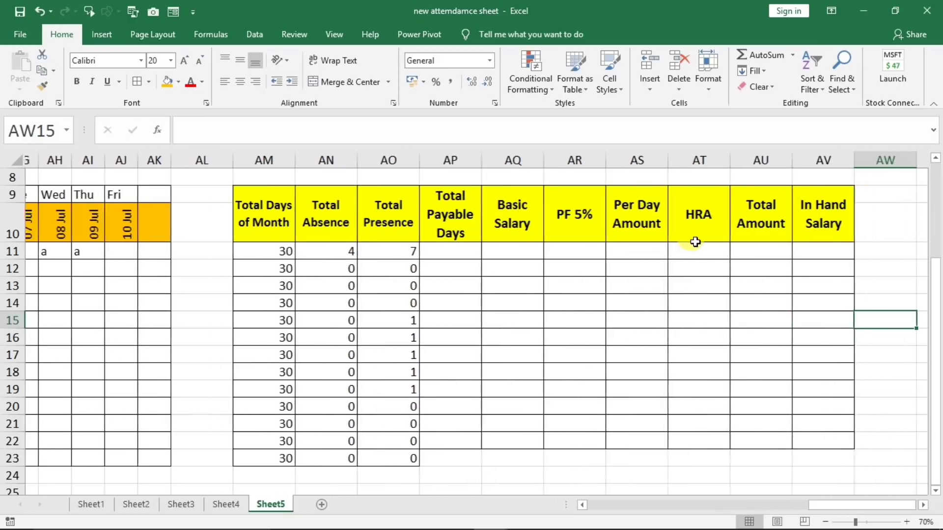
key("Right")
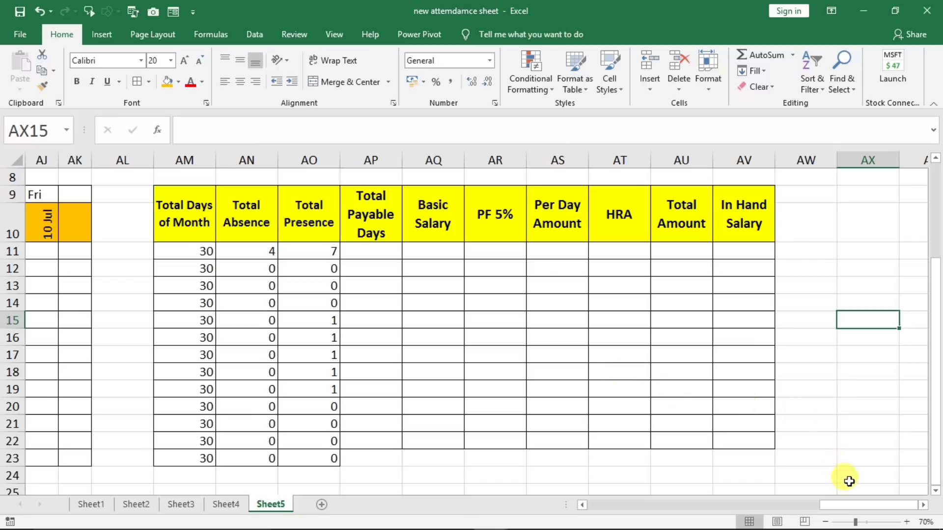
Step: Review the red Sunday columns for 14 Jun and 21 Jun across the employee rows and the selected period
left_click_drag(853, 503, 496, 489)
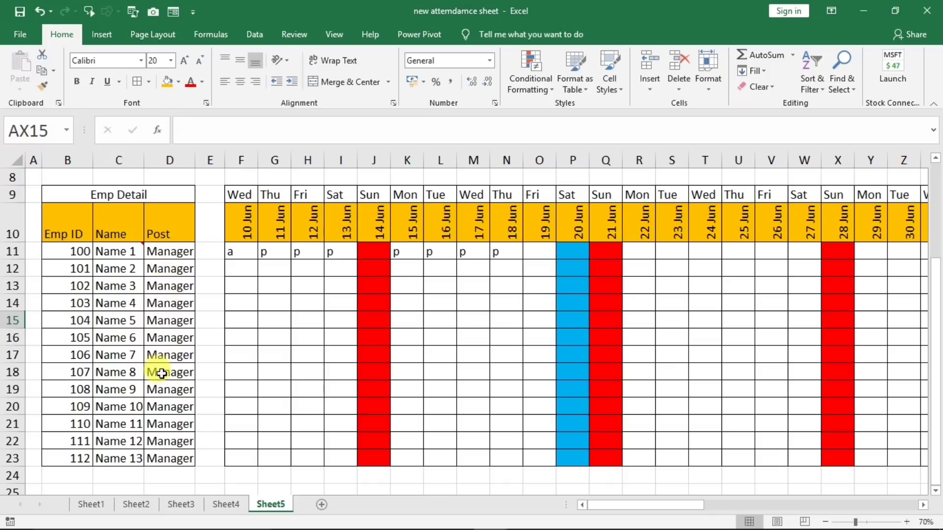
left_click(364, 251)
left_click_drag(372, 284, 362, 385)
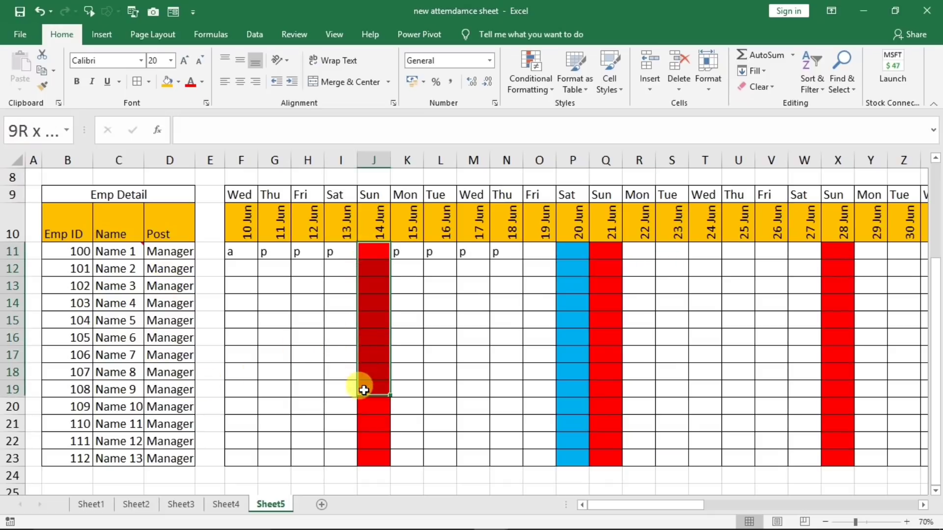
left_click_drag(604, 256, 603, 357)
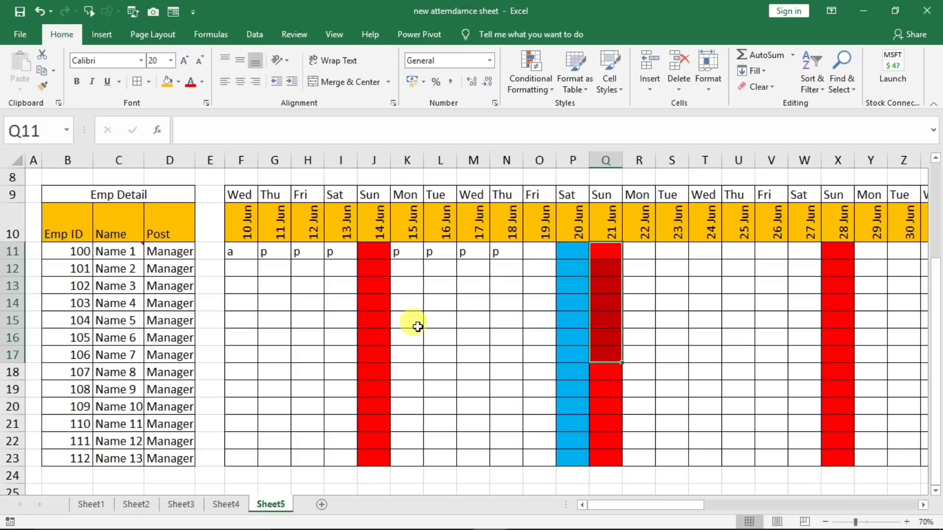
scroll(130, 261, "up", 2)
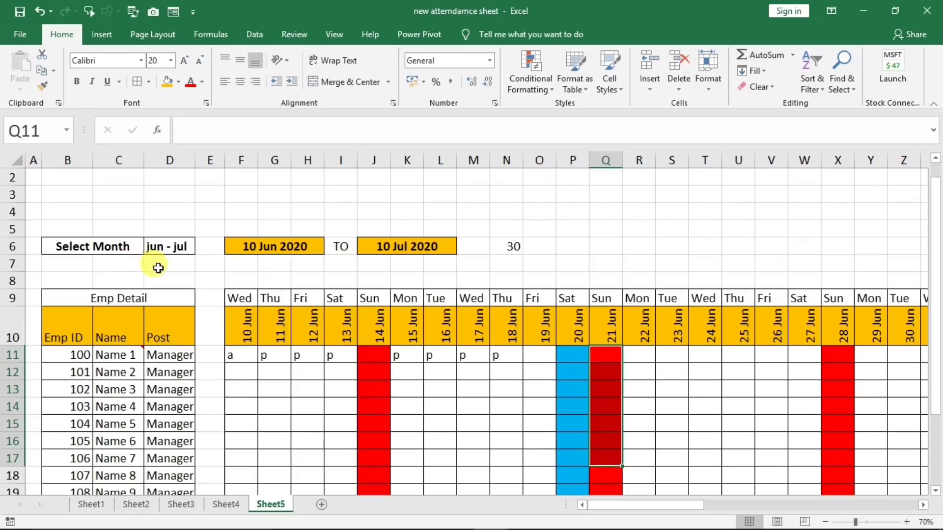
Step: Copy the entire Sheet5 attendance sheet into a new worksheet, Sheet6, starting at A1
left_click(19, 160)
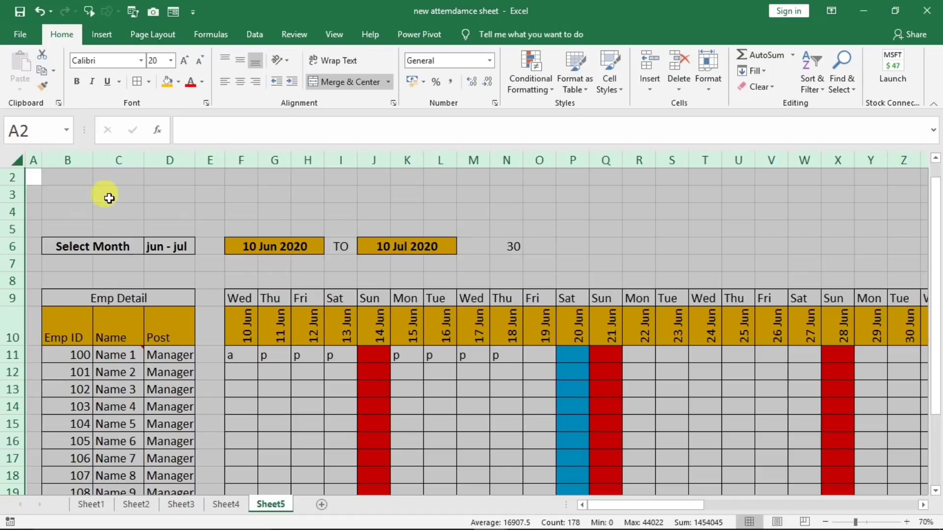
key("ctrl+c")
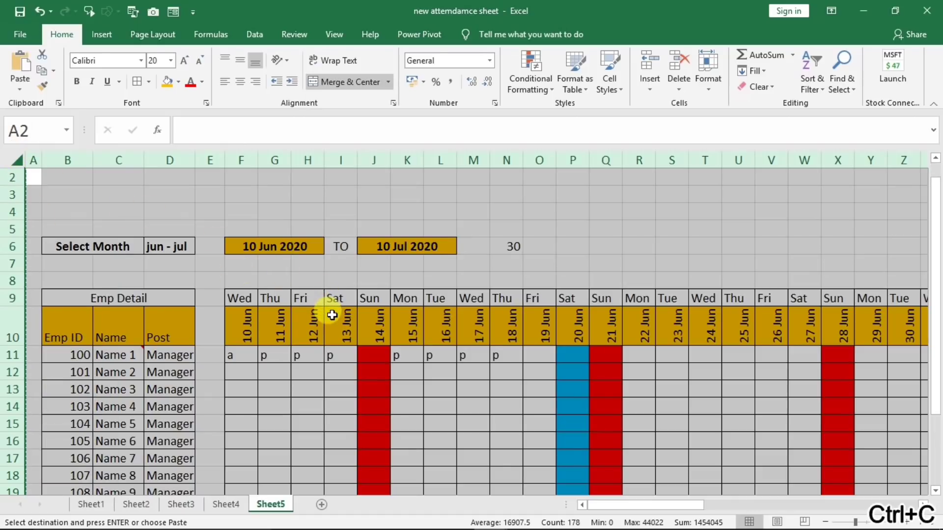
left_click(322, 504)
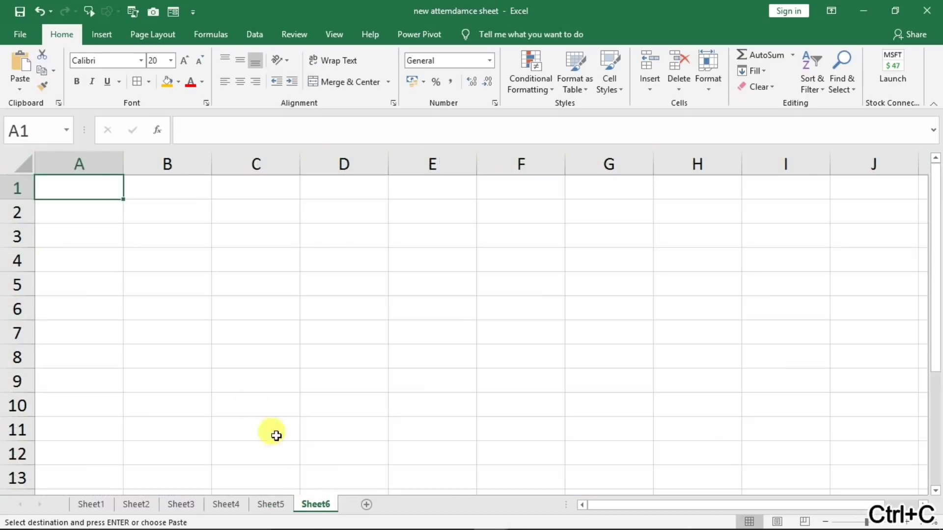
key("ctrl+v")
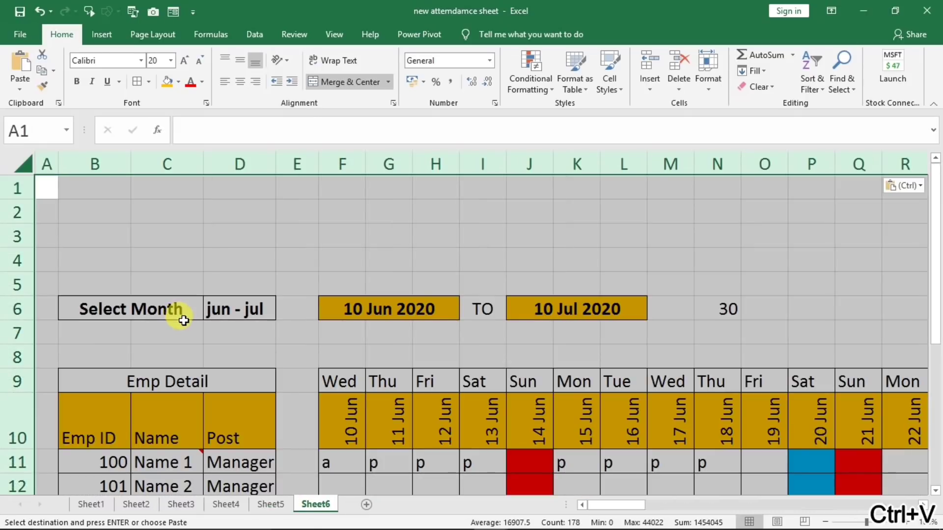
left_click(329, 358)
Step: Clear the conditional formatting rules from the attendance grid F11:AK23 on Sheet6
scroll(462, 379, "down", 2)
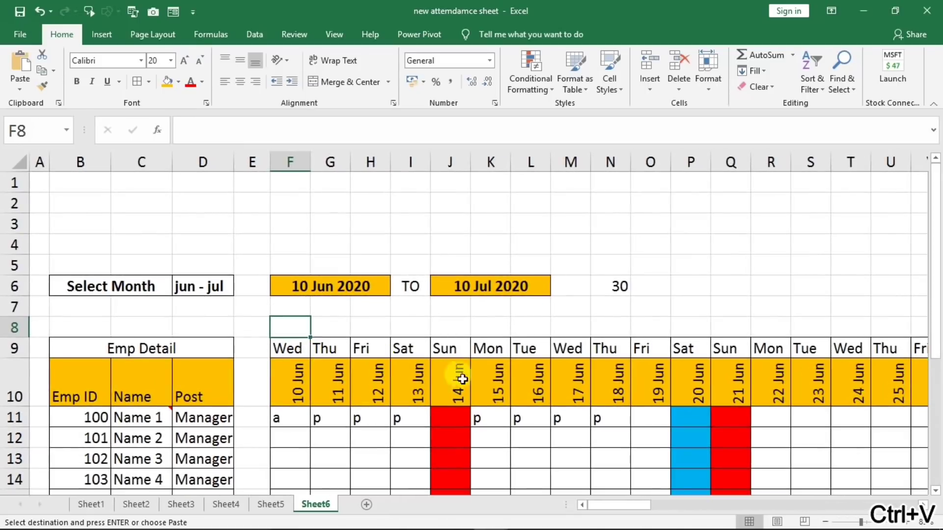
scroll(462, 378, "down", 3)
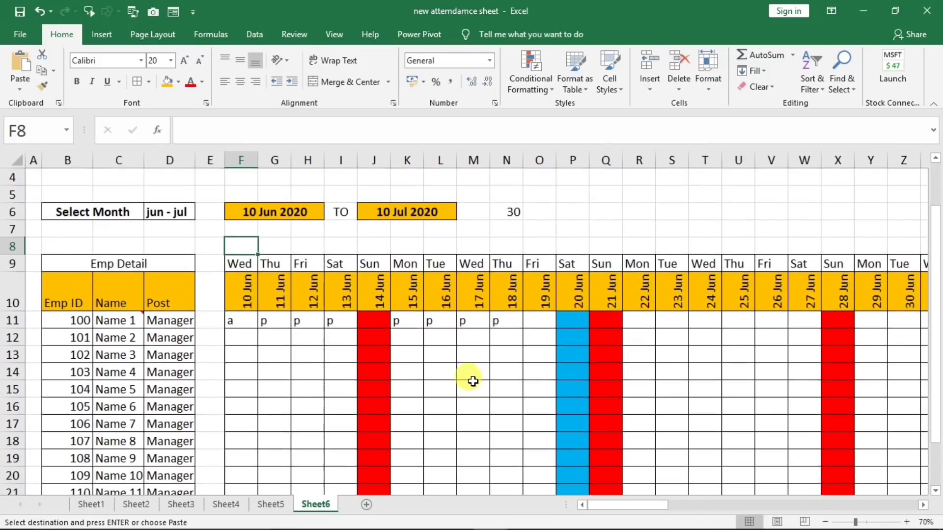
scroll(473, 382, "down", 1)
left_click_drag(192, 322, 838, 476)
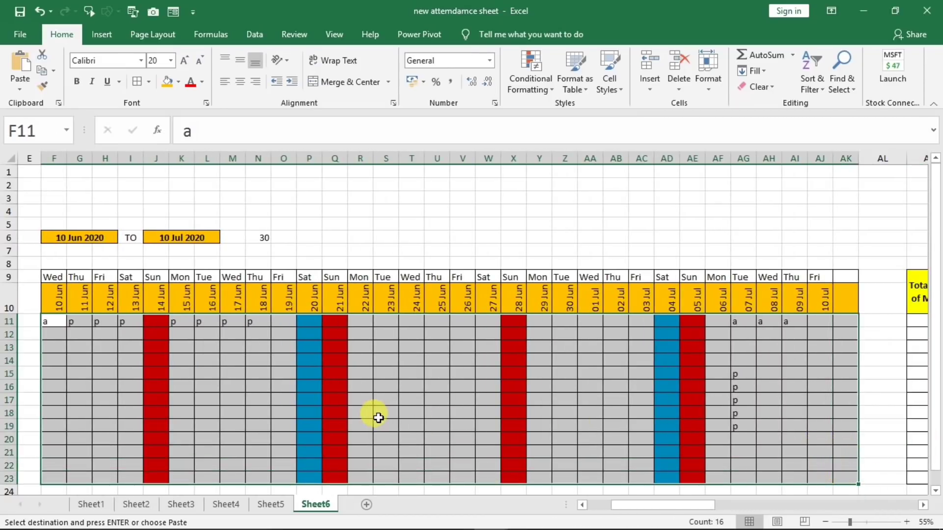
left_click(542, 85)
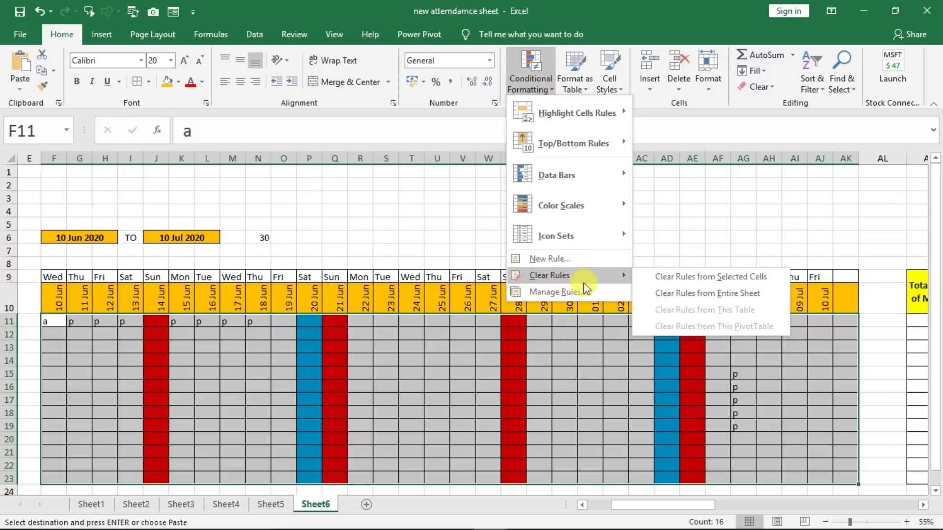
mouse_move(588, 272)
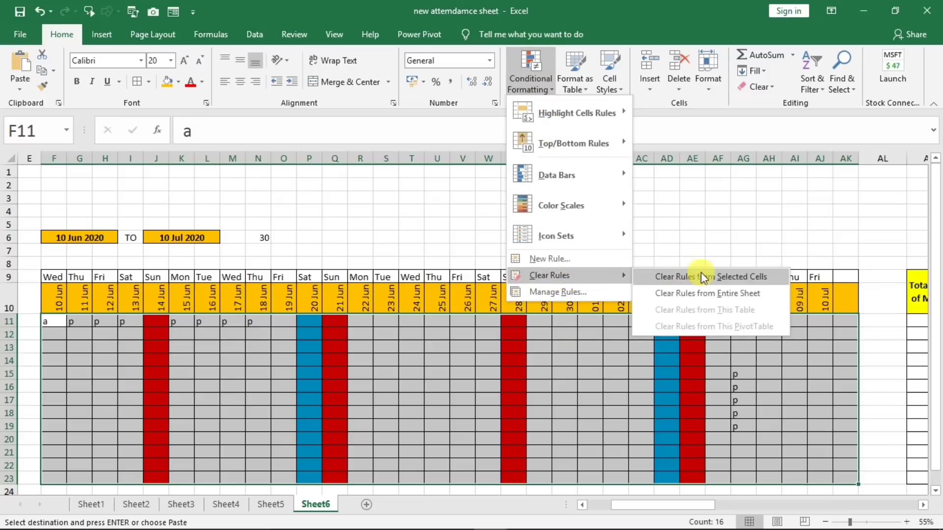
left_click(719, 273)
left_click(588, 372)
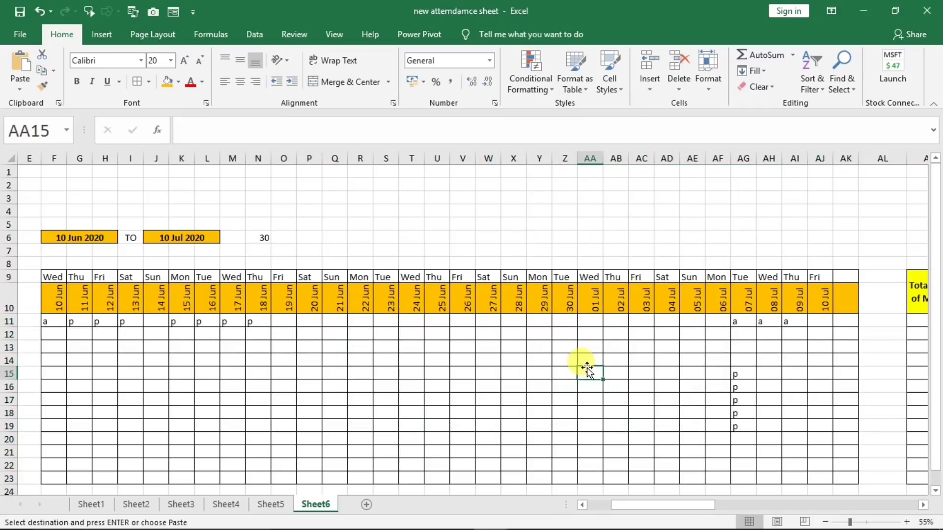
Step: Widen the blank column E between the employee details and the attendance dates
key("Left")
key("Left")
key("Left")
key("Left")
key("Left")
key("Left")
key("Left")
key("Left")
key("Left")
key("Left")
key("Left")
key("Left")
key("Left")
key("Left")
key("Left")
key("Left")
key("Left")
key("Left")
key("Left")
key("Left")
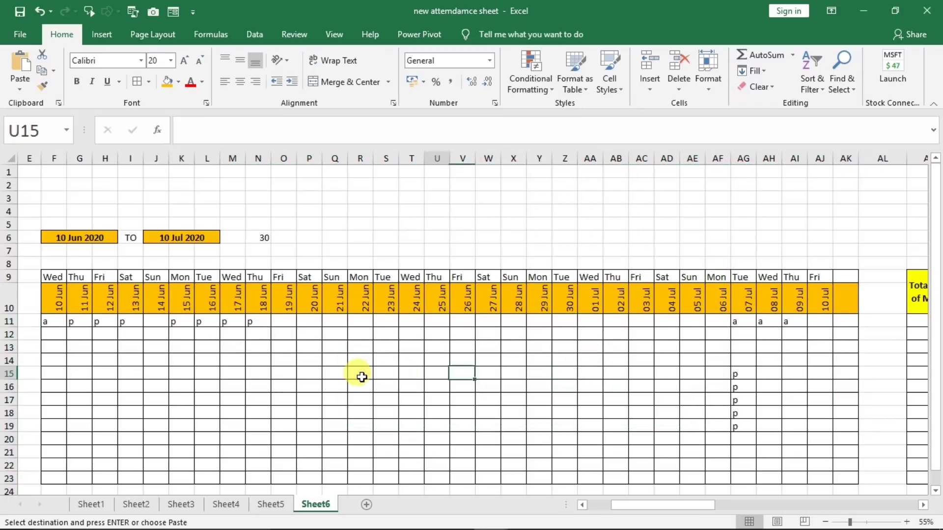
left_click(167, 297)
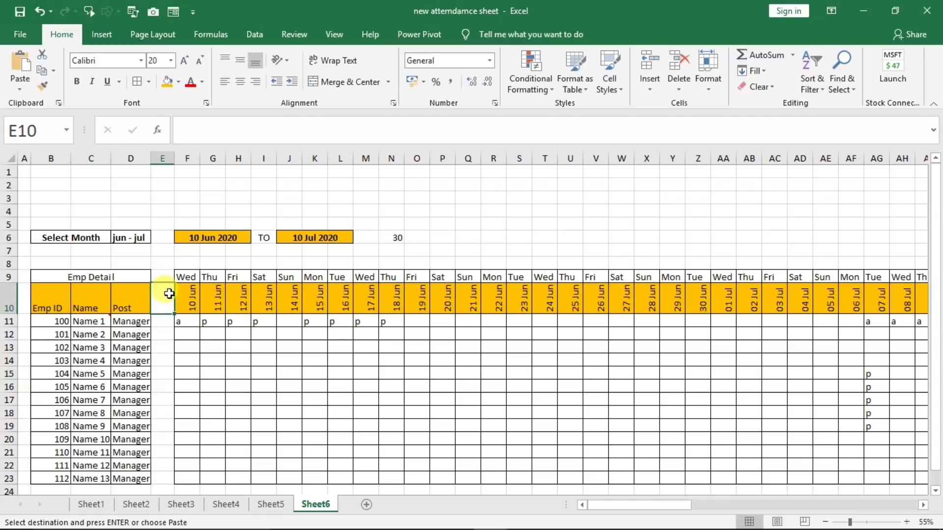
left_click_drag(174, 160, 255, 162)
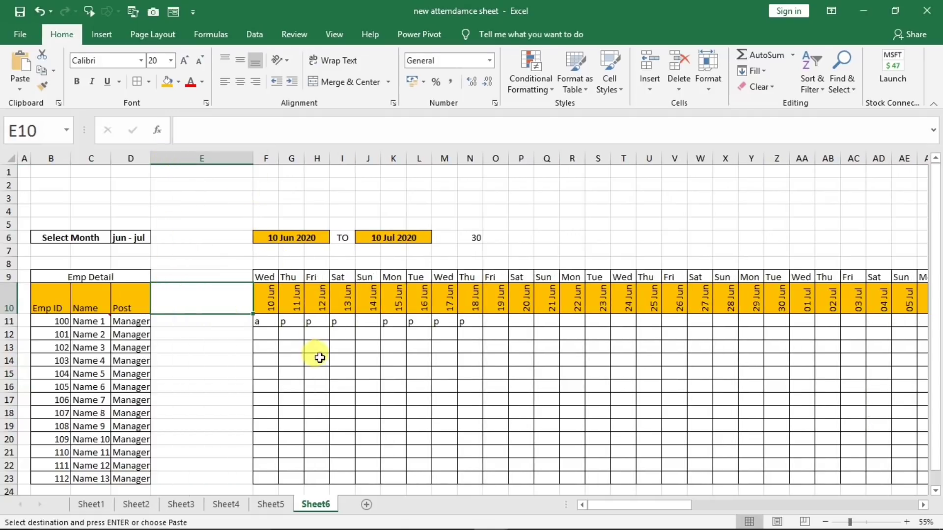
Step: Enter the header "Week OFF" in E10 beside the Post column
scroll(255, 407, "up", 1, "ctrl")
scroll(255, 407, "up", 1, "ctrl")
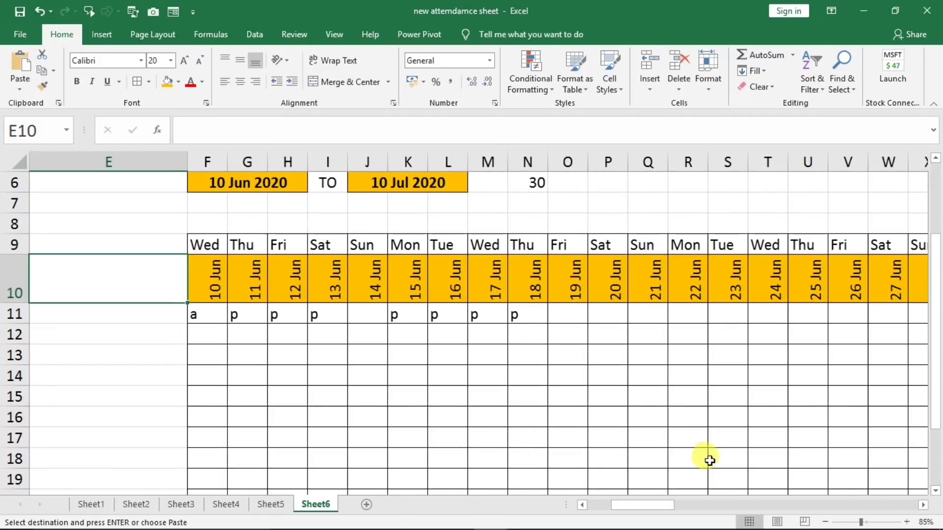
left_click_drag(651, 506, 573, 506)
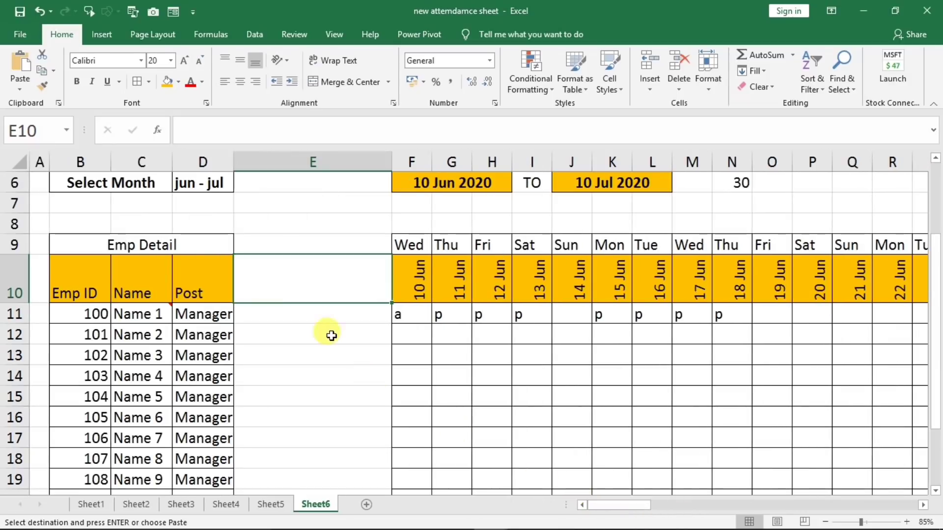
left_click(278, 314)
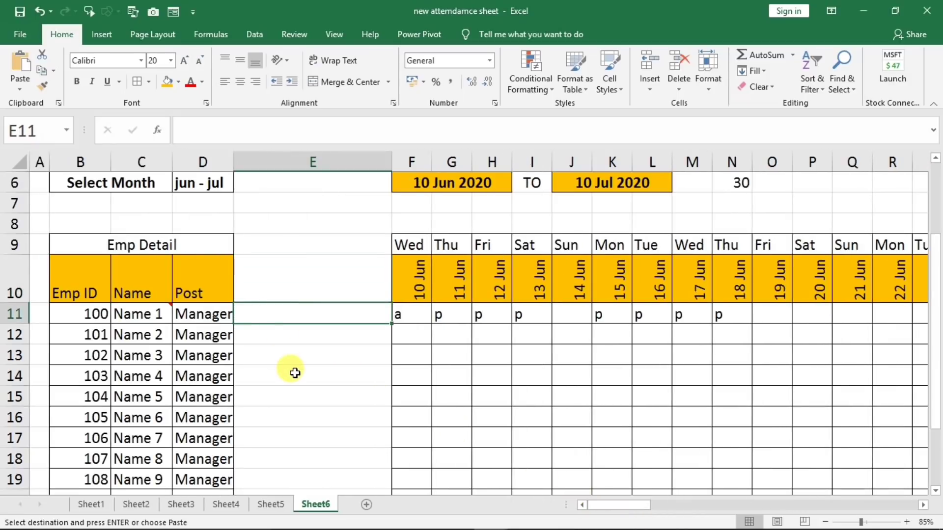
key("Up")
type("Wee")
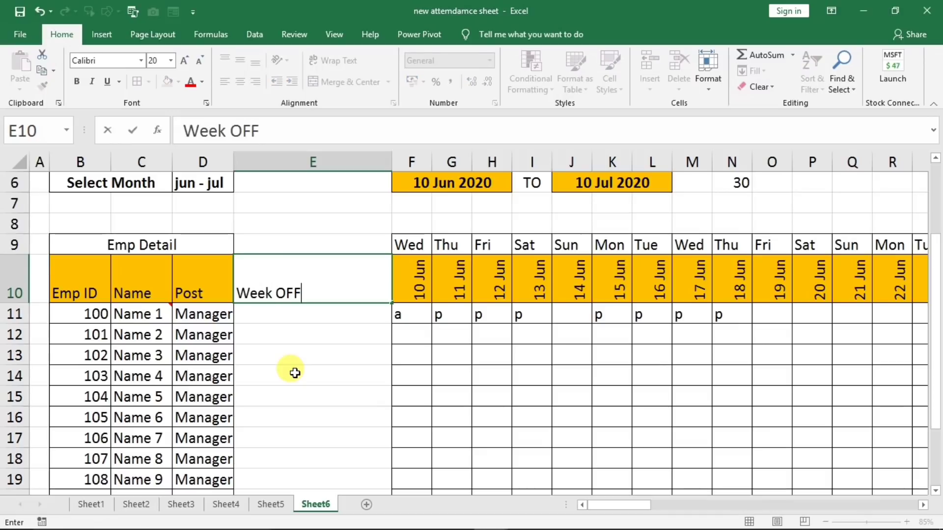
key("Return")
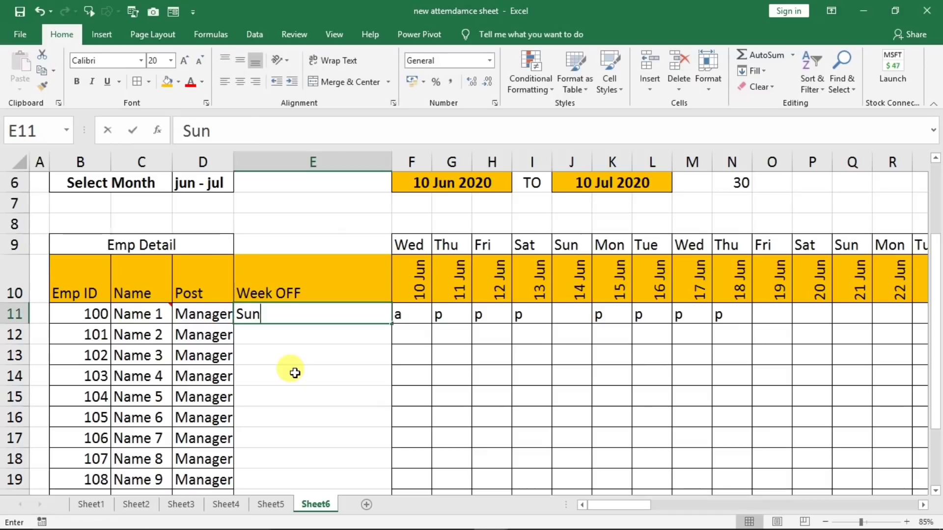
Step: Enter "Sun" in E11 and fill the weekday series down to E23 for all employees
key("Return")
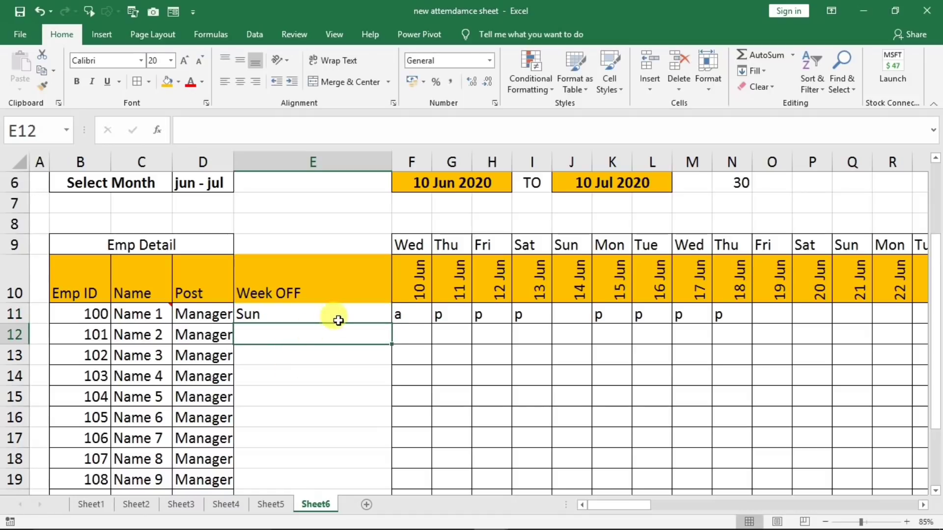
left_click(339, 320)
left_click_drag(391, 323, 393, 441)
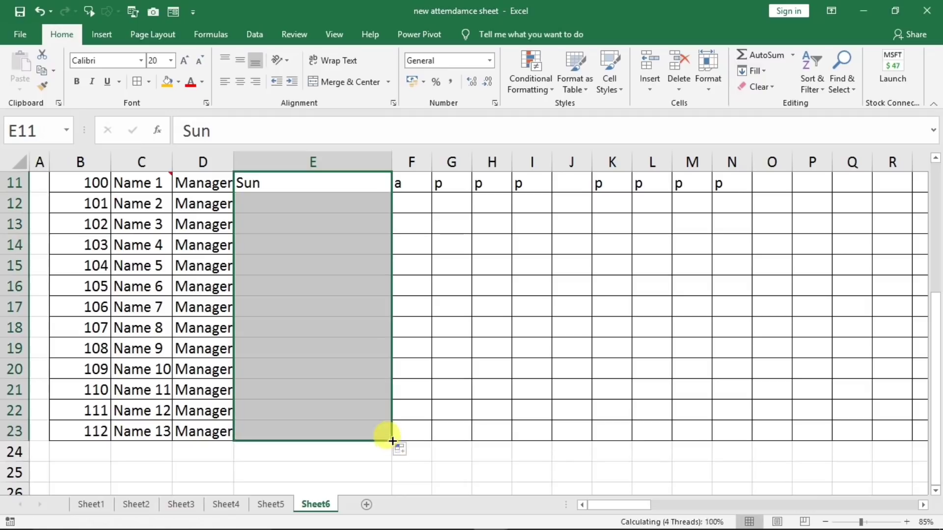
Step: Check the week-off days assigned to employees 100 to 102
scroll(252, 339, "up", 4)
left_click(78, 416)
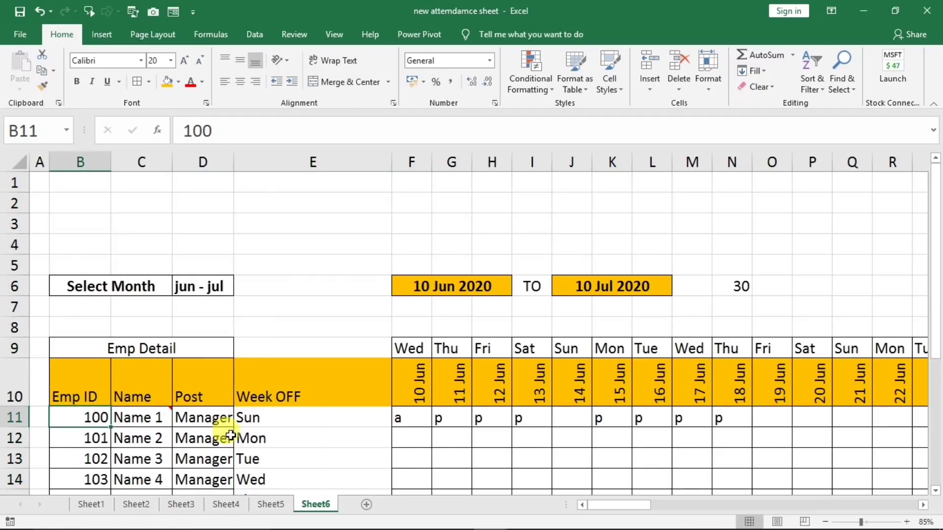
left_click(275, 417)
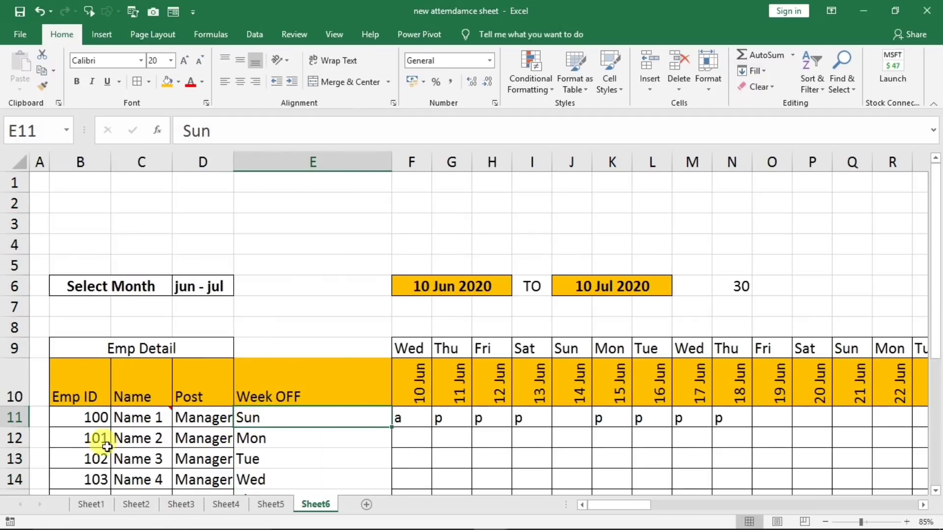
left_click(279, 439)
left_click(268, 462)
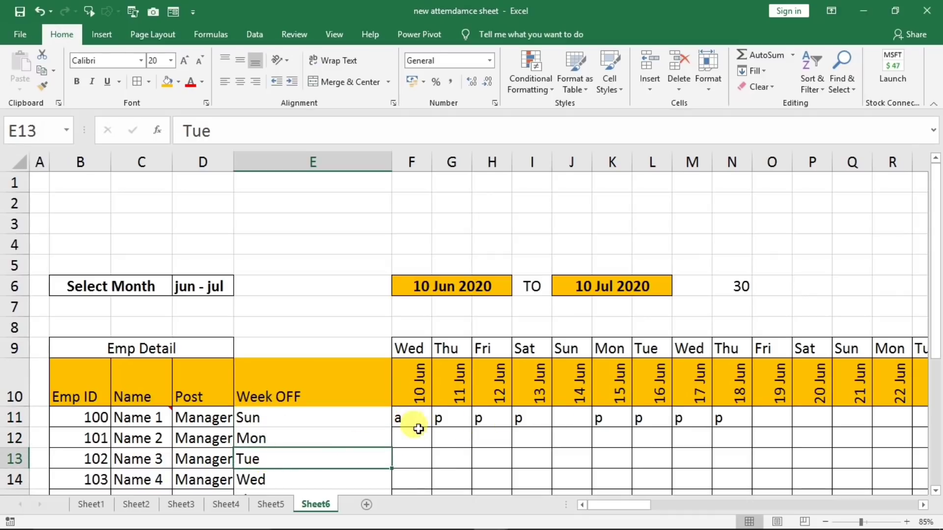
Step: Clear the existing "a" and "p" marks from the attendance grid starting at F11
left_click_drag(432, 419, 805, 473)
key("Delete")
left_click(576, 442)
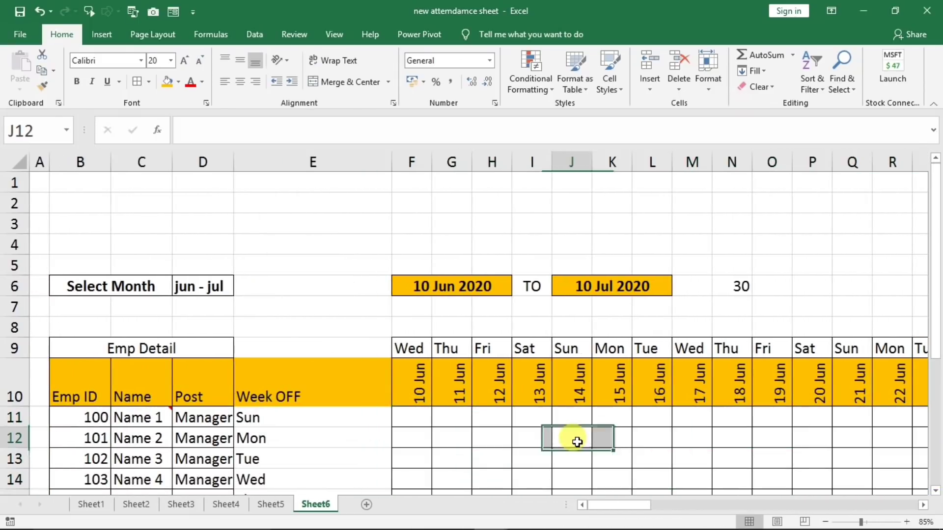
Step: Apply cell borders to the Week OFF column from E10 to E23
scroll(565, 441, "down", 1)
scroll(564, 441, "down", 1)
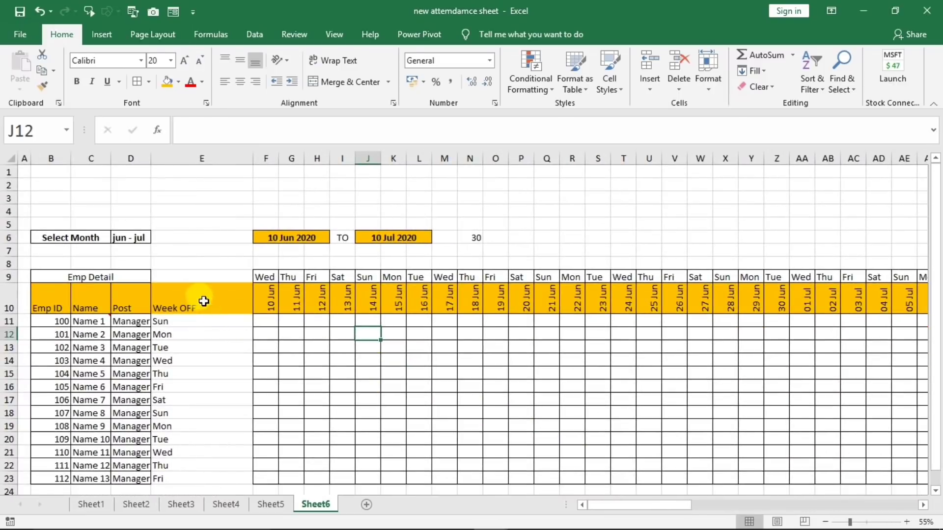
left_click_drag(202, 299, 200, 473)
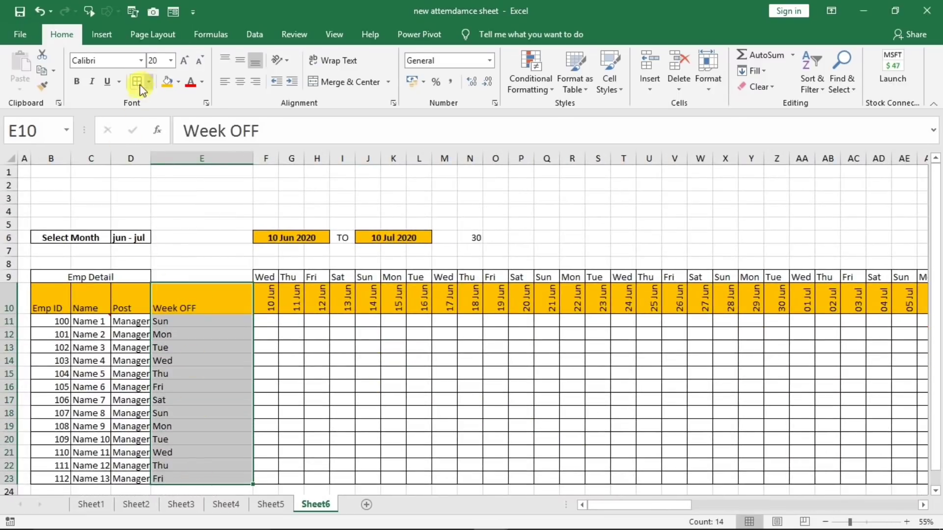
left_click(342, 360)
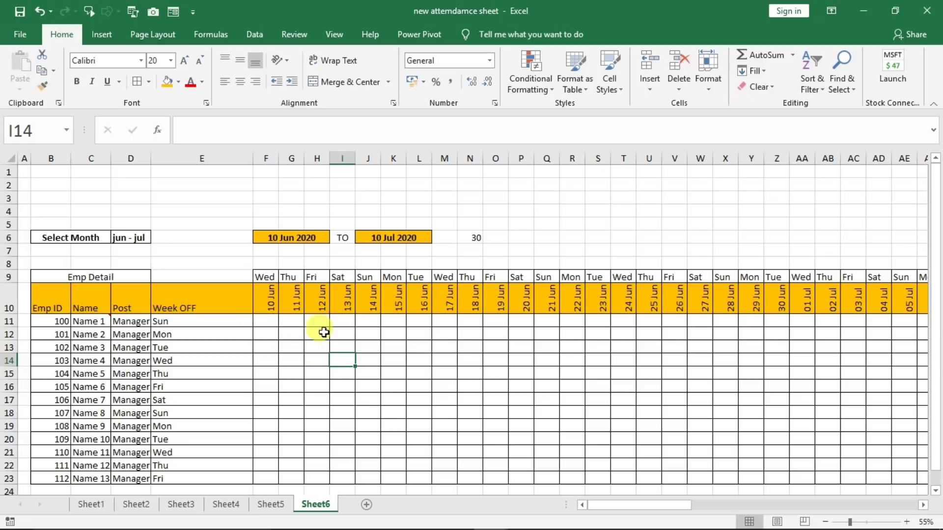
Step: Start a new conditional formatting rule for cell F11 that uses a formula to determine which cells to format
left_click(268, 321)
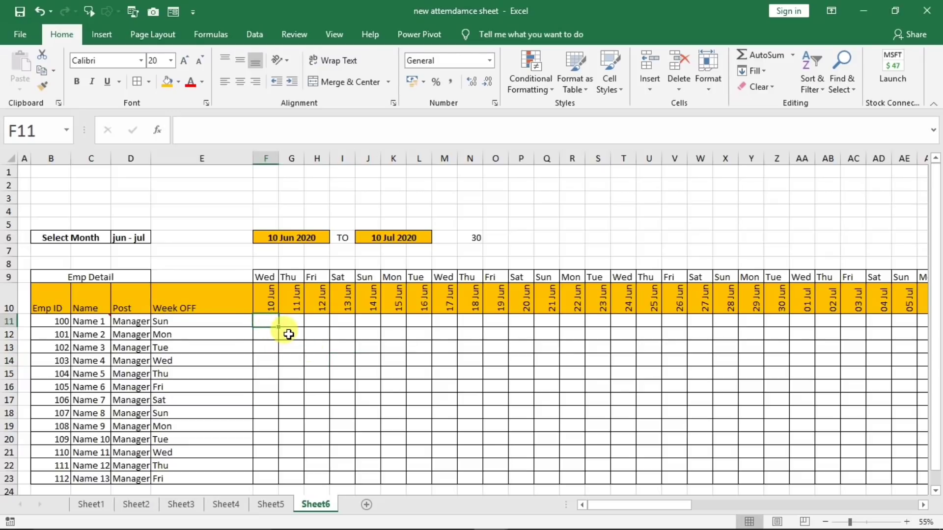
scroll(289, 335, "up", 2, "ctrl")
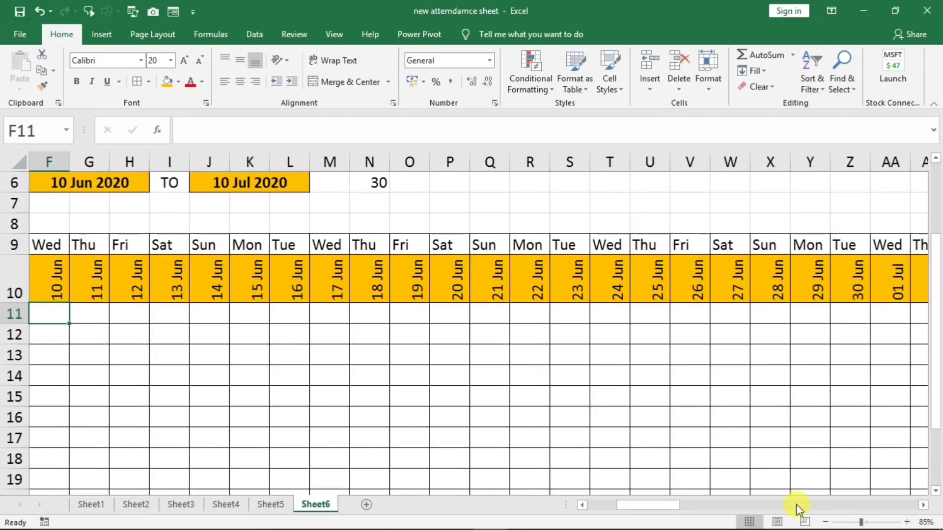
left_click_drag(644, 510, 614, 509)
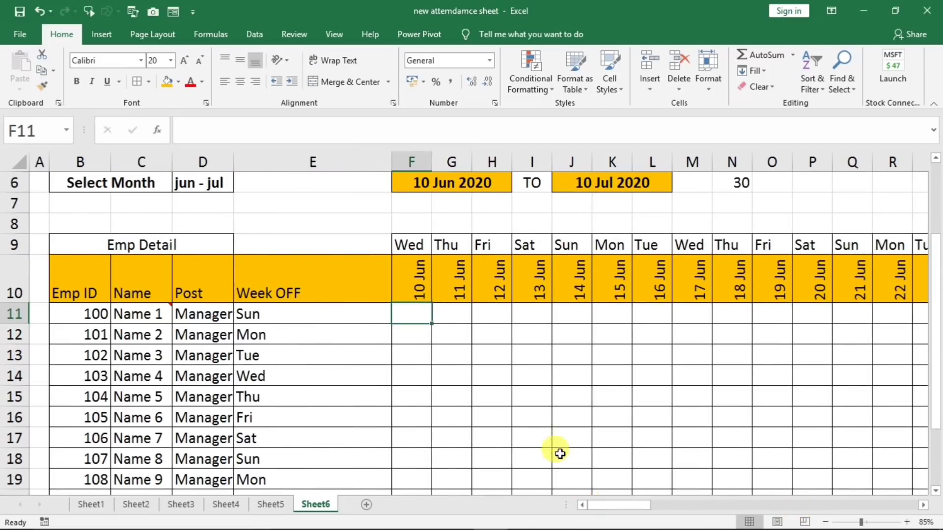
scroll(558, 445, "up", 2)
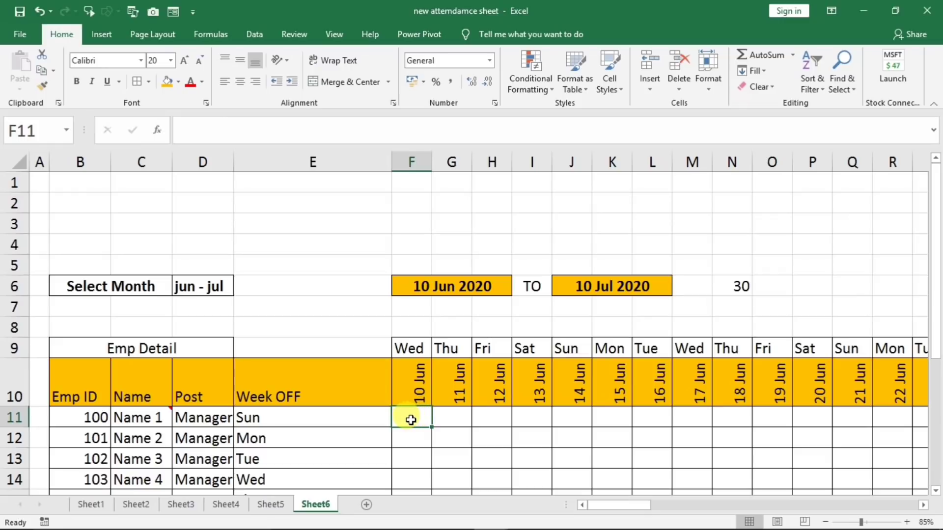
left_click(530, 84)
left_click(558, 260)
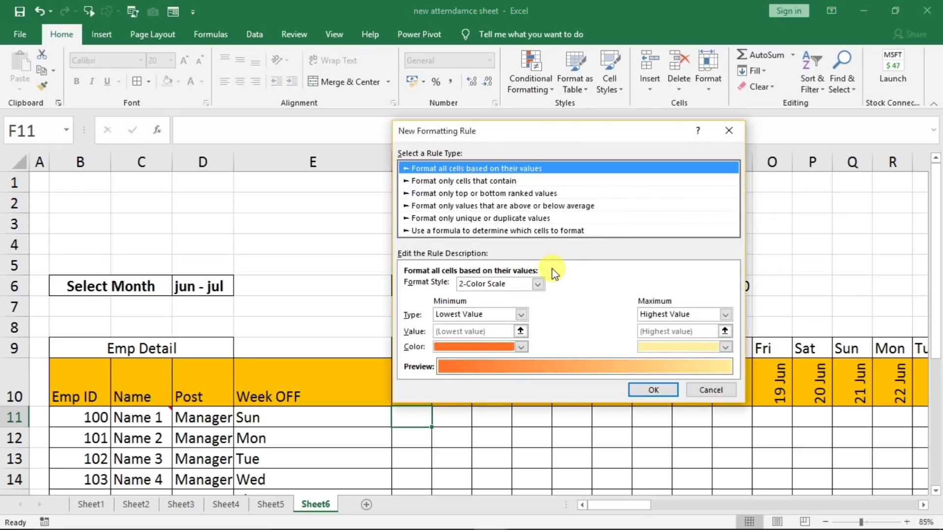
left_click(438, 231)
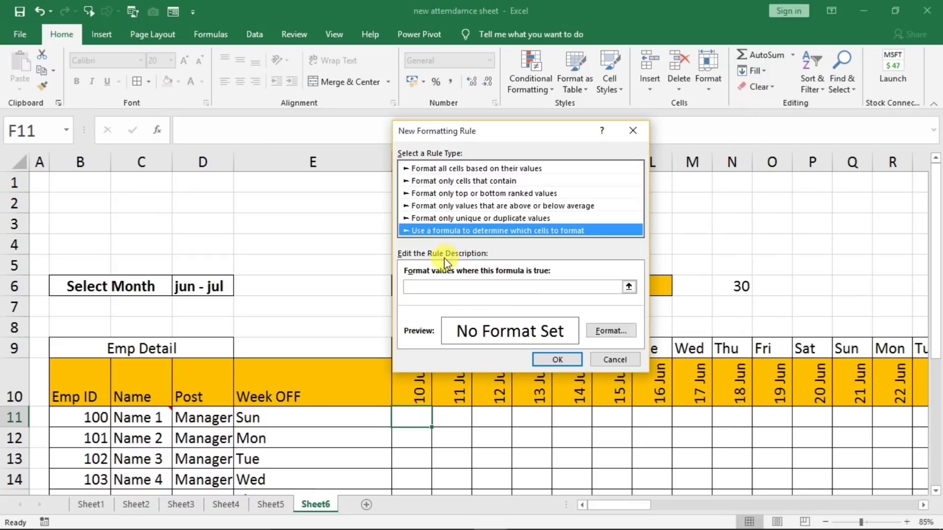
Step: Enter the rule formula =F$9=$E11 to compare the weekday header with the employee's week-off day
left_click(430, 285)
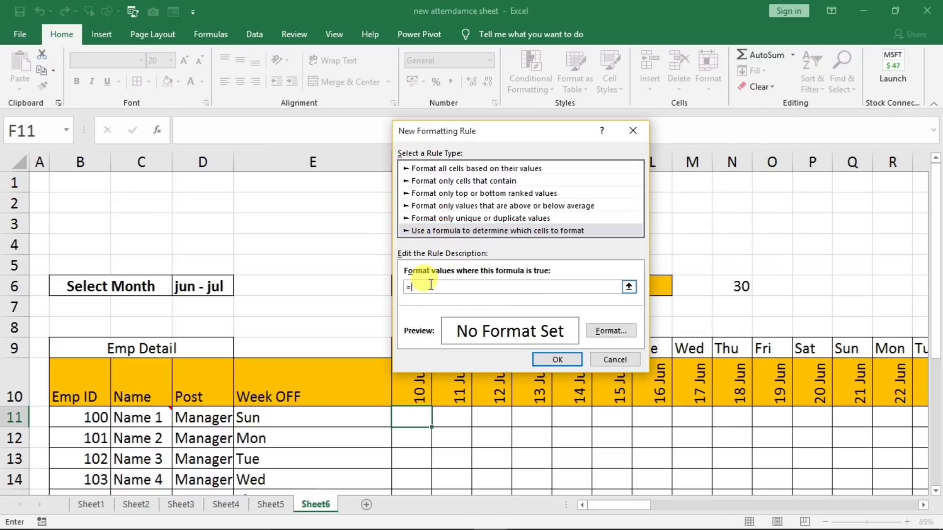
left_click_drag(470, 137, 584, 149)
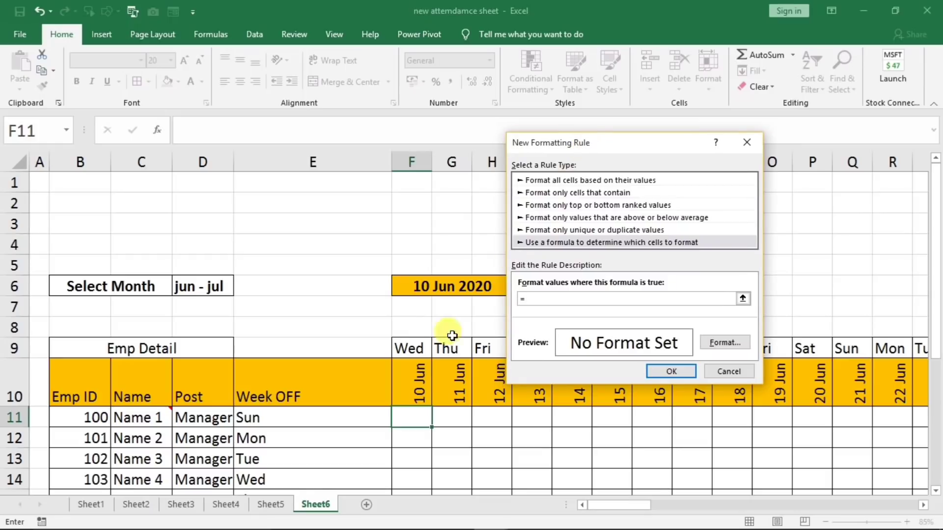
left_click(408, 353)
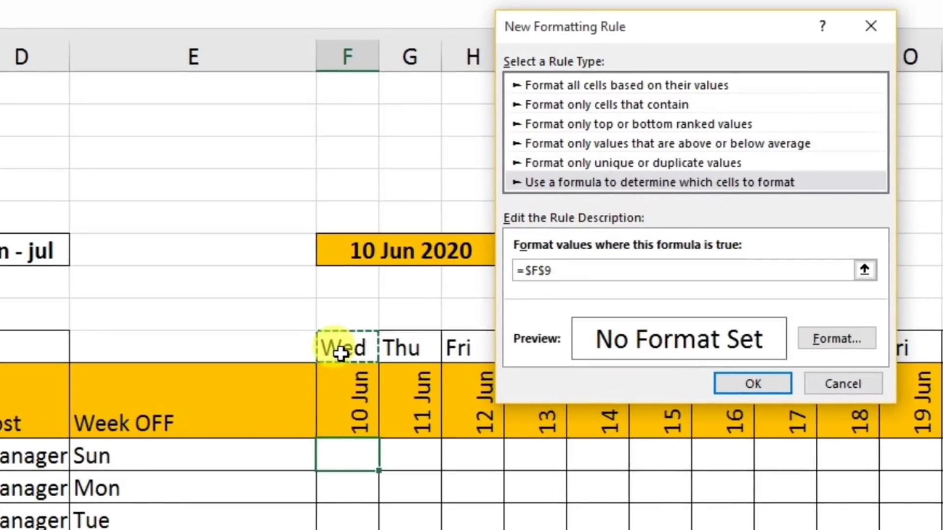
type("=")
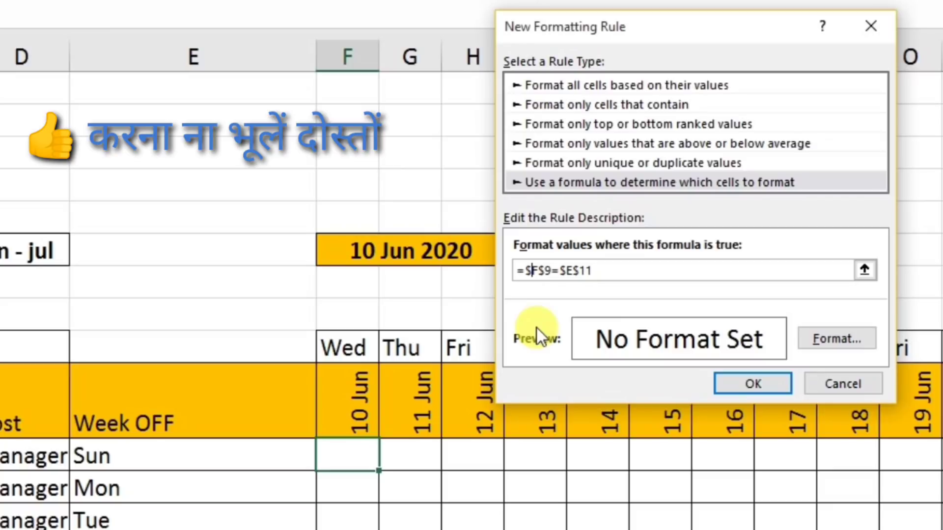
key("BackSpace")
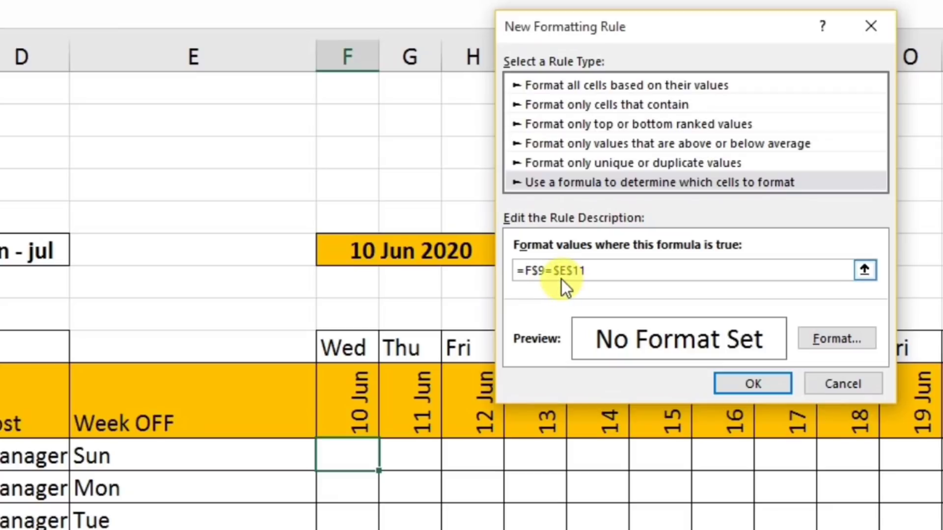
left_click(573, 273)
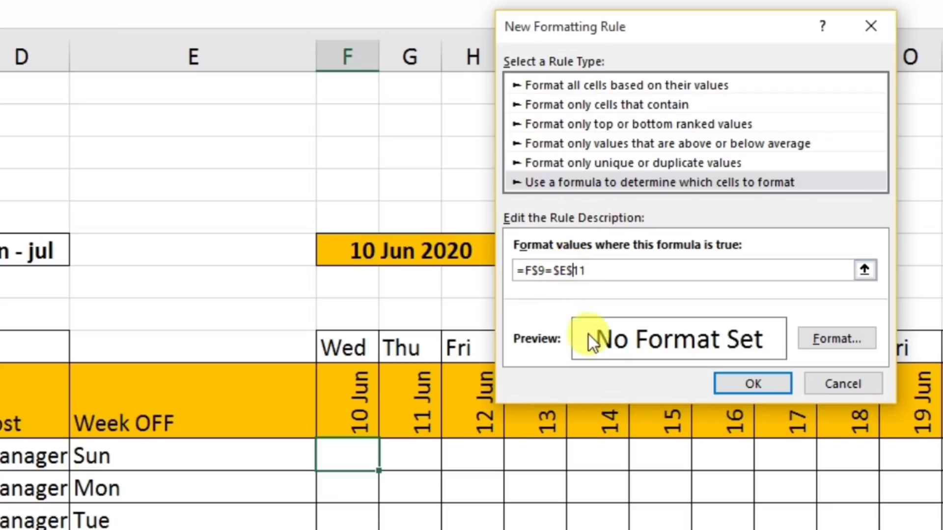
key("BackSpace")
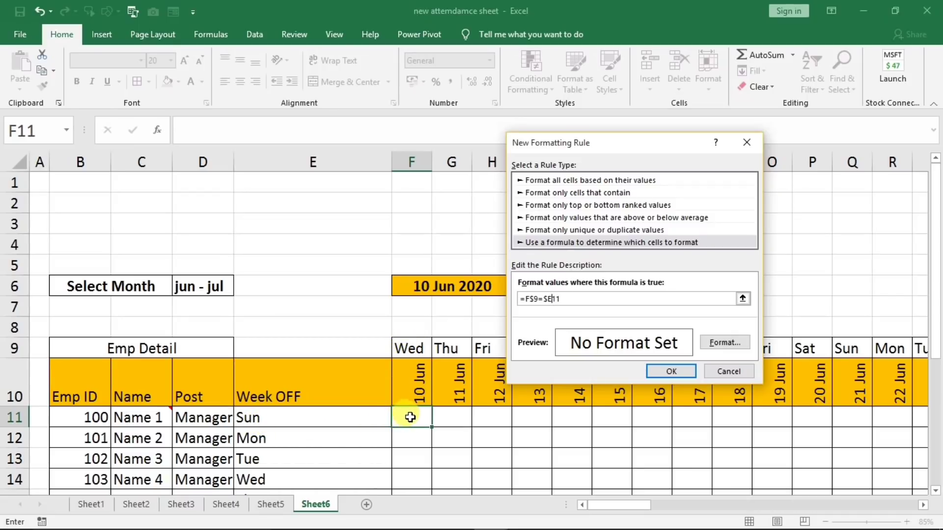
Step: Give the rule a red background fill and apply it to cell F11
left_click(724, 343)
left_click(427, 230)
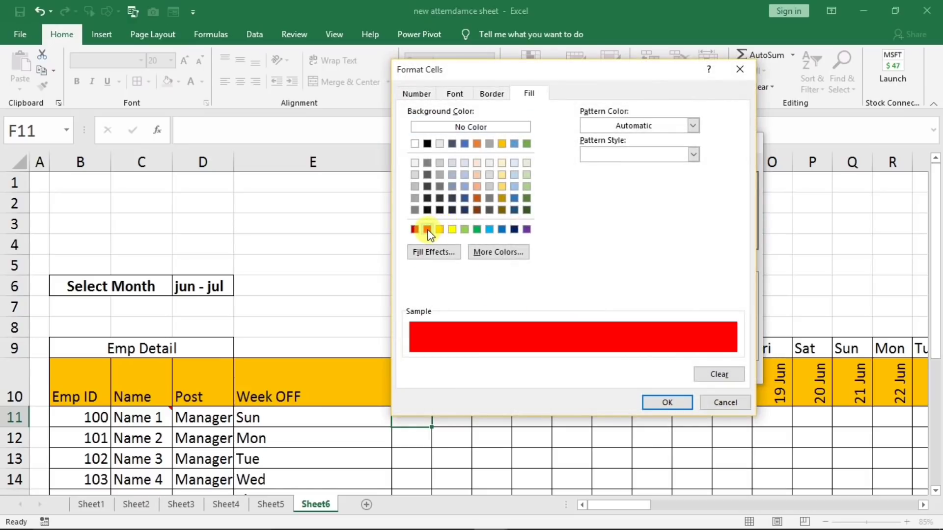
left_click(661, 403)
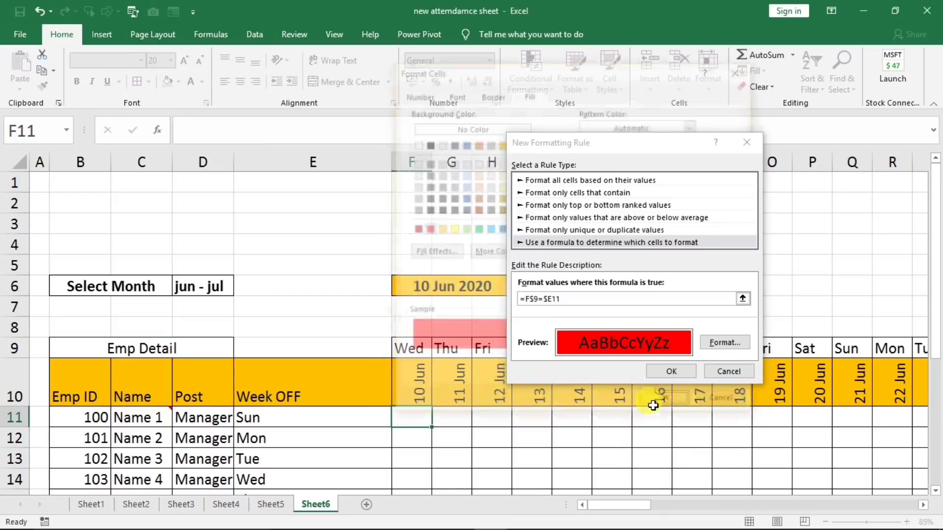
left_click(663, 375)
Step: Fill the conditional formatting from F11 across the whole attendance grid through AK23
left_click_drag(431, 427, 715, 413)
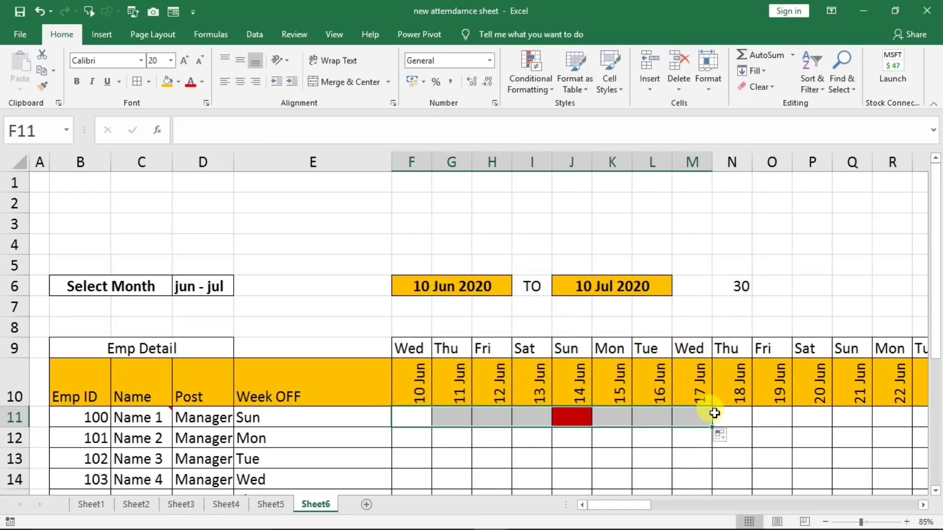
scroll(714, 414, "down", 2)
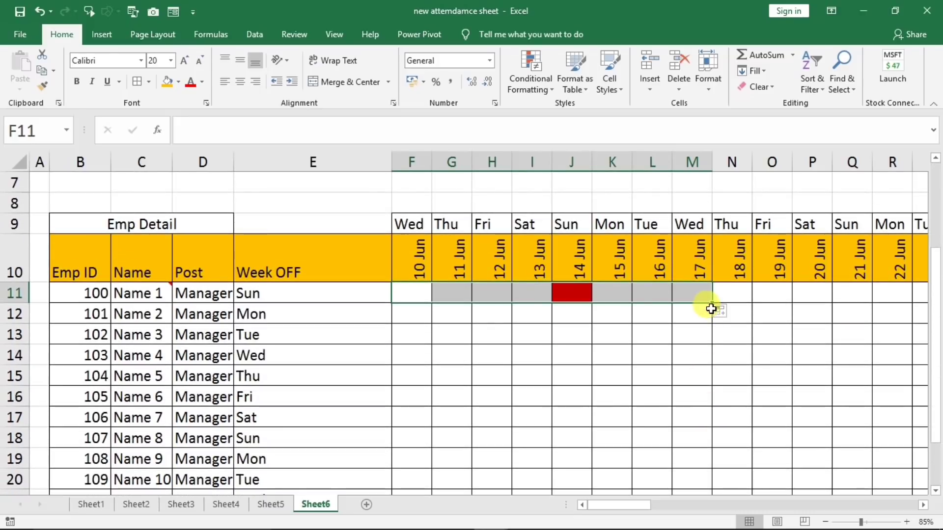
left_click_drag(713, 306, 888, 431)
left_click(642, 415)
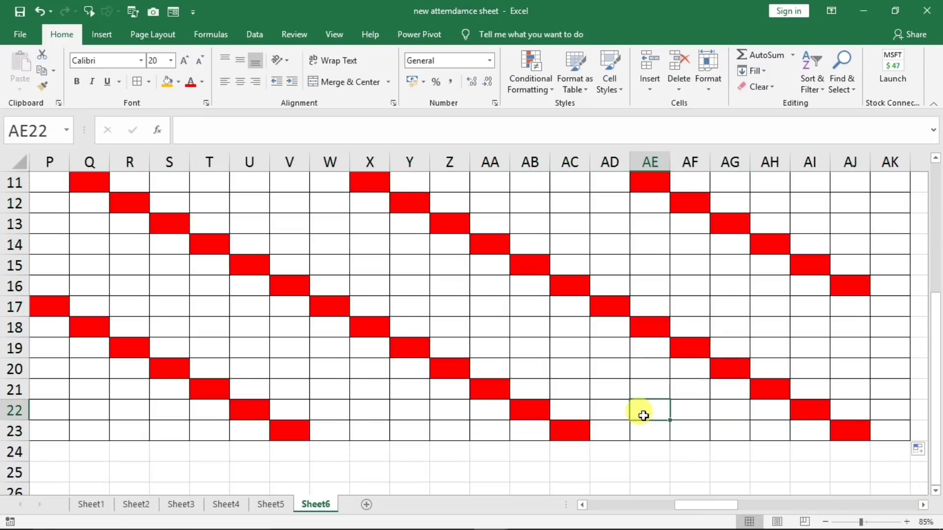
Step: Compare the highlighted dates in the grid with the week-off days of employees 100 and 105
scroll(642, 415, "down", 2, "ctrl")
scroll(648, 445, "down", 1, "ctrl")
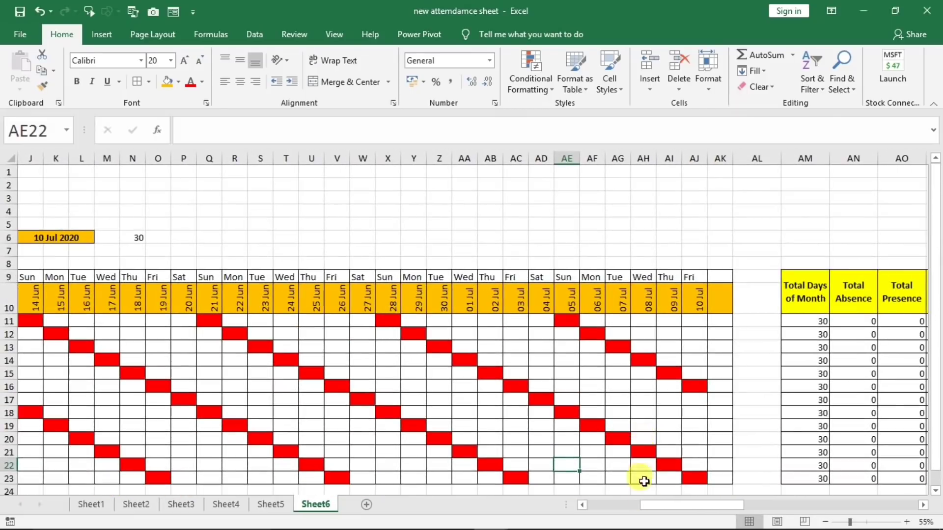
left_click_drag(683, 512, 575, 509)
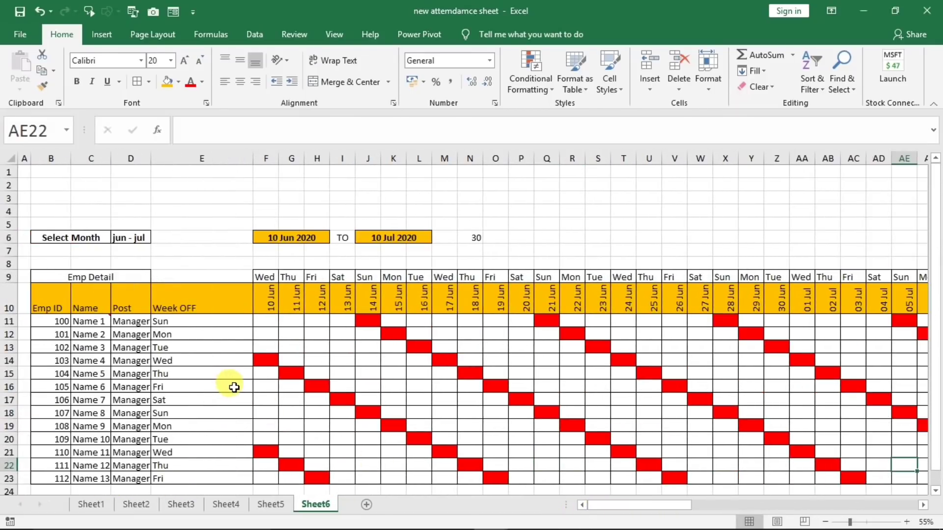
left_click(176, 320)
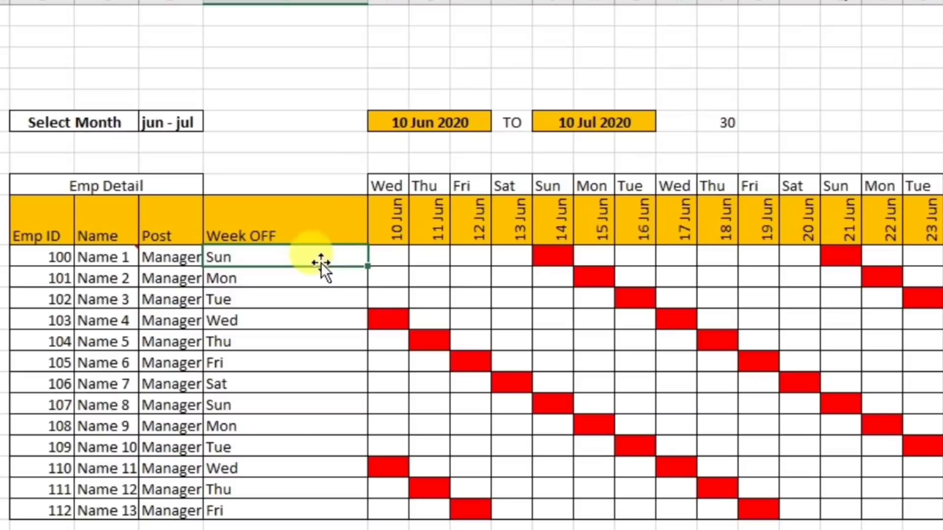
left_click(430, 313)
left_click(550, 187)
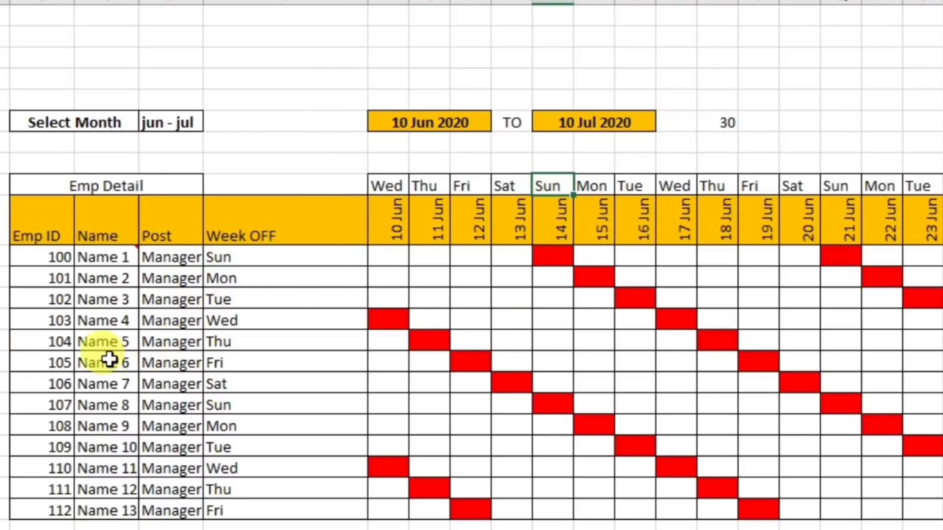
left_click(219, 368)
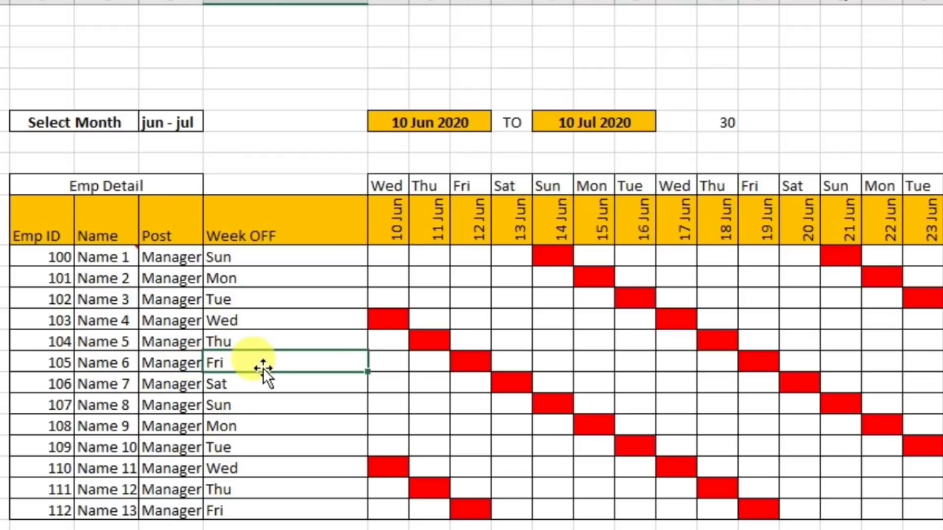
left_click(459, 361)
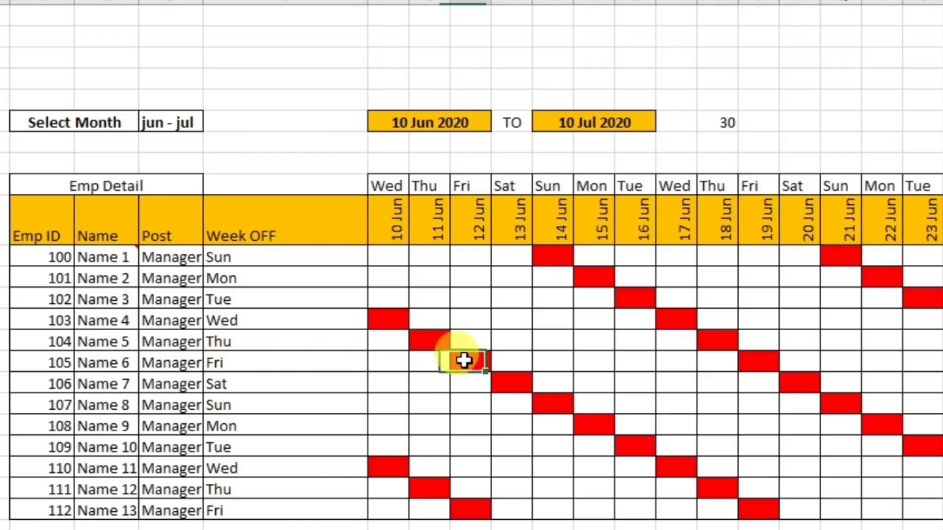
Step: Change the week-off day to "sun" for employees 102, 103 and 104 in E13 to E15
left_click(253, 300)
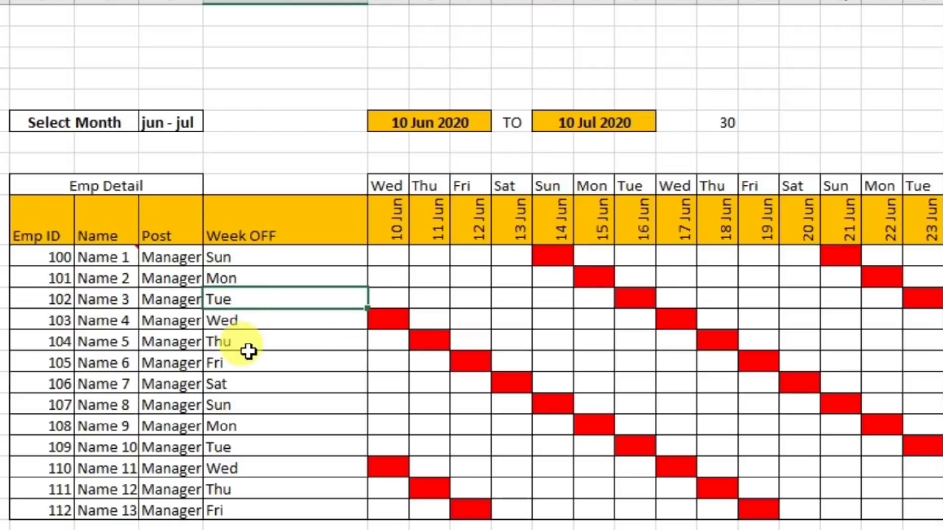
key("Return")
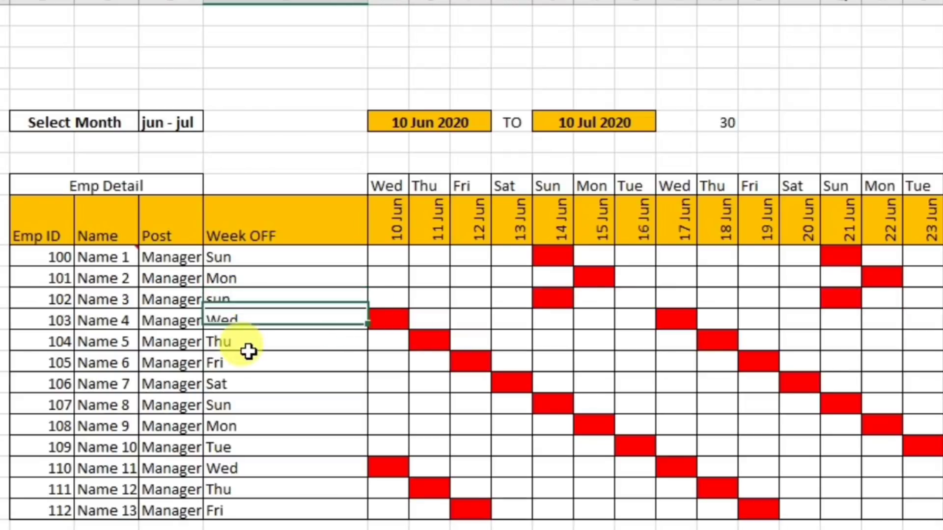
type("sun")
key("Return")
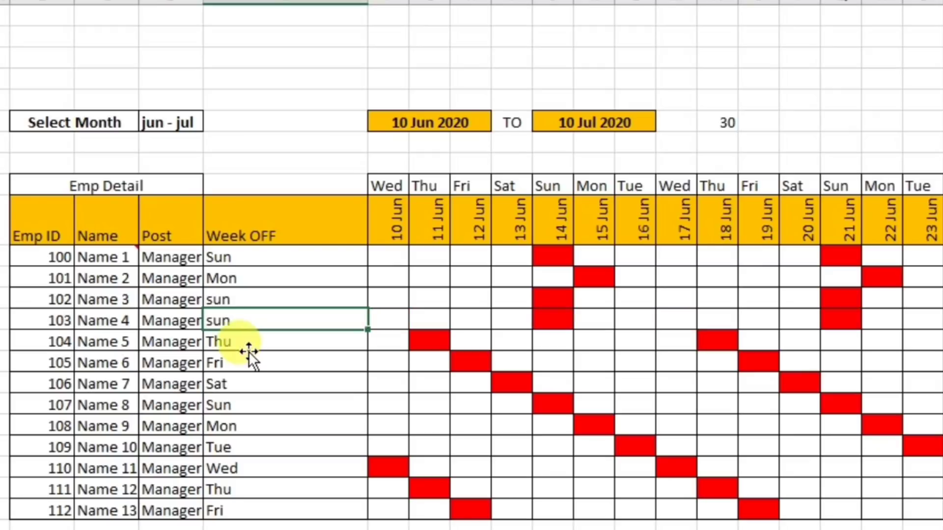
type("sun")
key("Return")
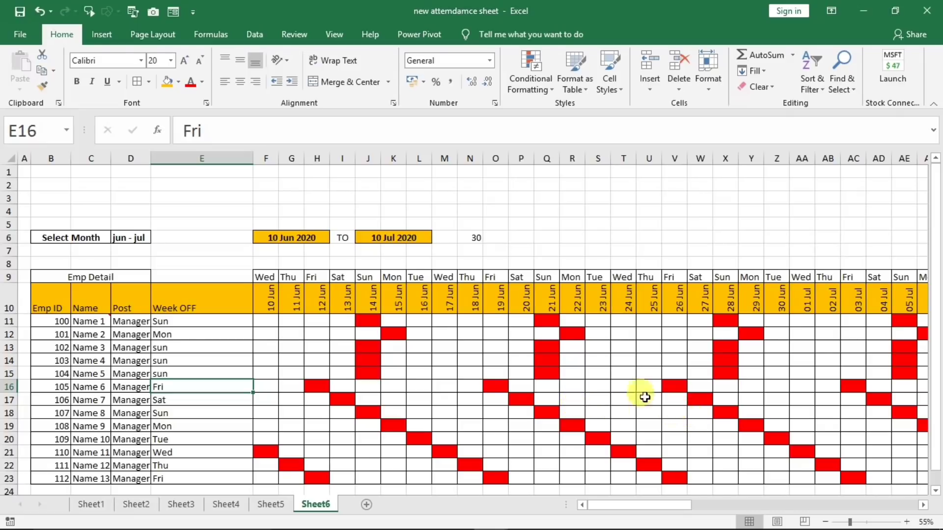
Step: Review the finished attendance sheet on Sheet2 and copy the entire worksheet
left_click(133, 504)
left_click_drag(794, 506, 337, 352)
scroll(337, 352, "up", 2)
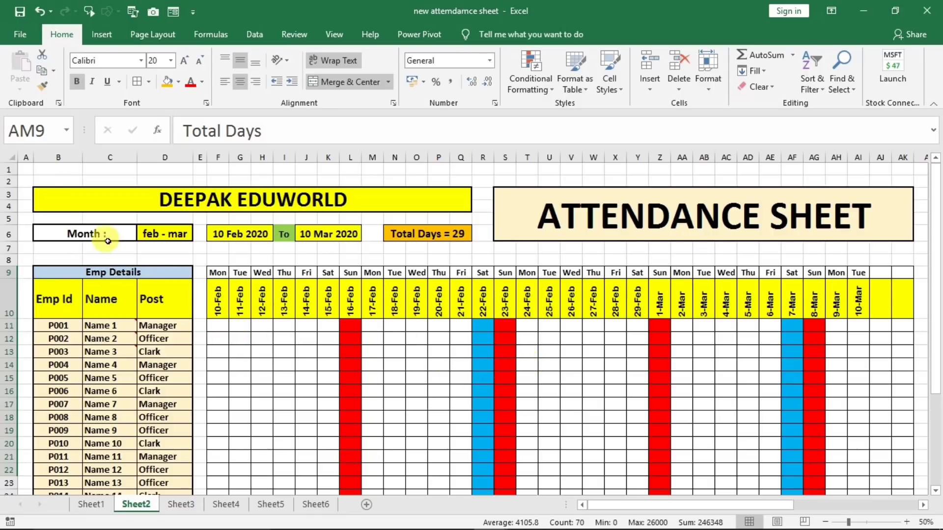
left_click(10, 158)
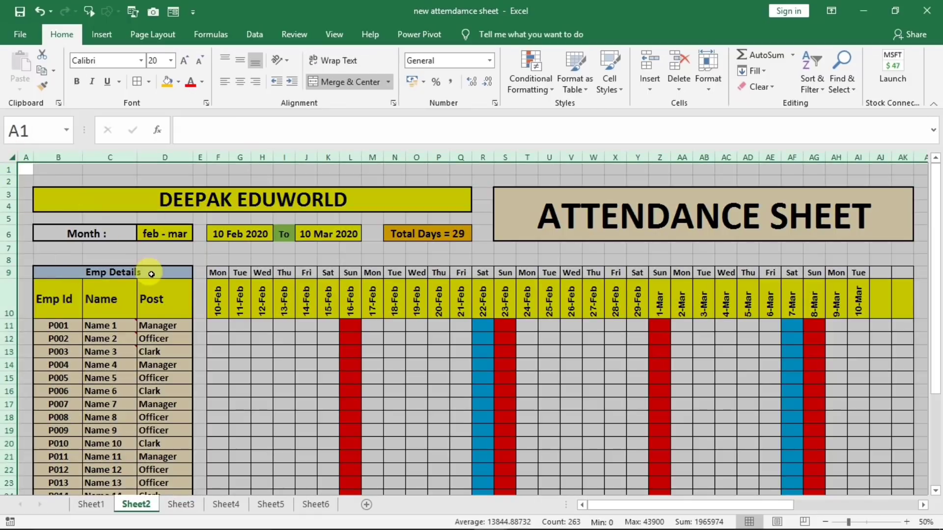
key("ctrl+c")
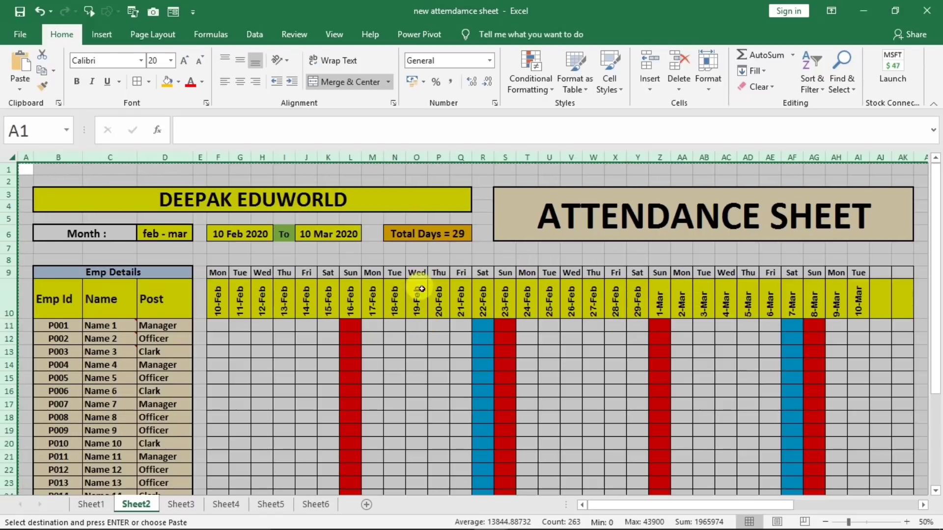
left_click(401, 321)
Step: View the Jan, Sep and Mar sheets in the "12 months attendance" workbook and return to the "new attemdamce sheet" workbook
mouse_move(511, 526)
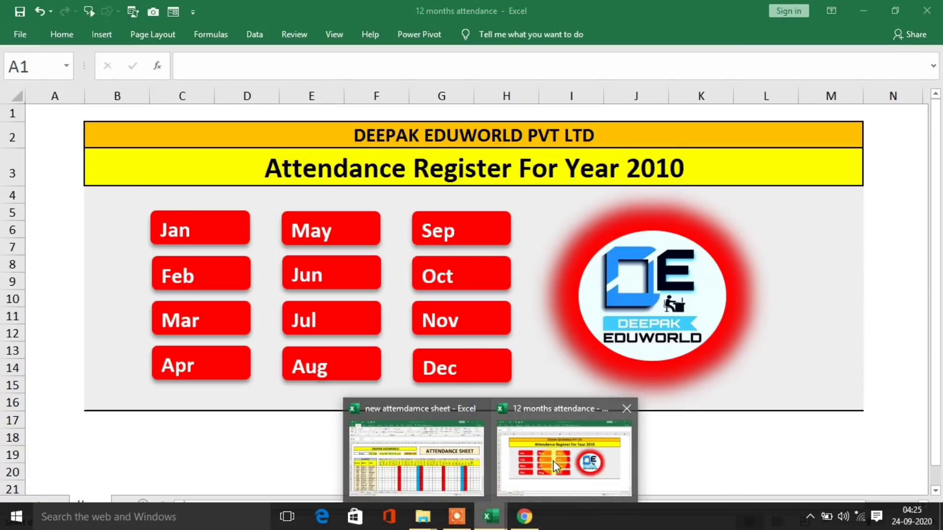
left_click(553, 462)
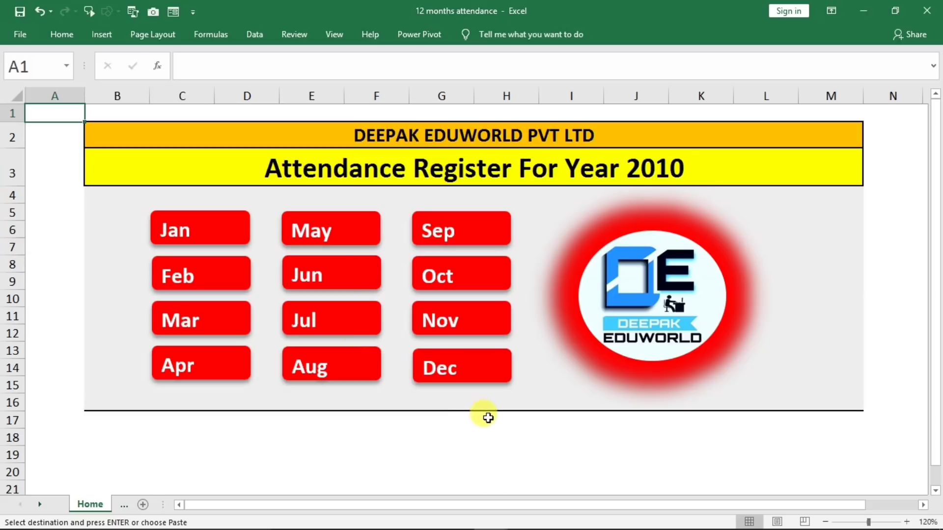
left_click(208, 241)
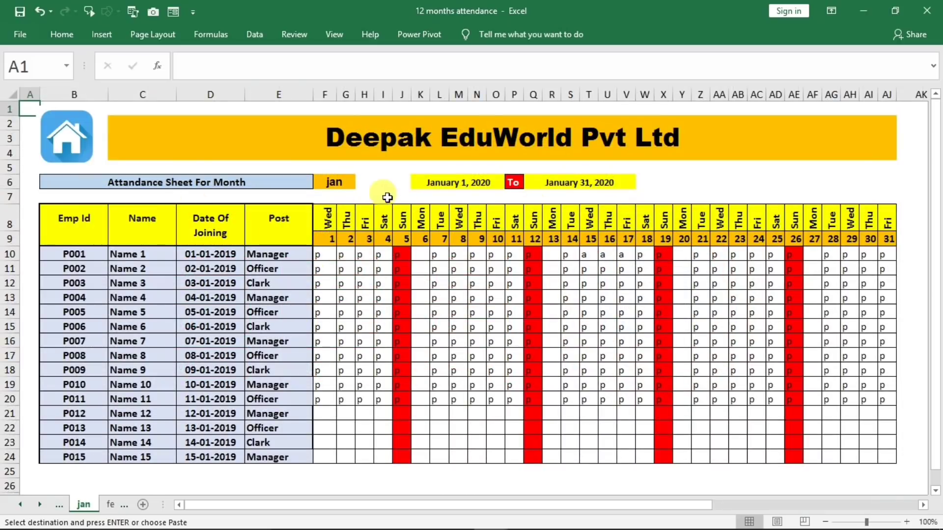
left_click(54, 147)
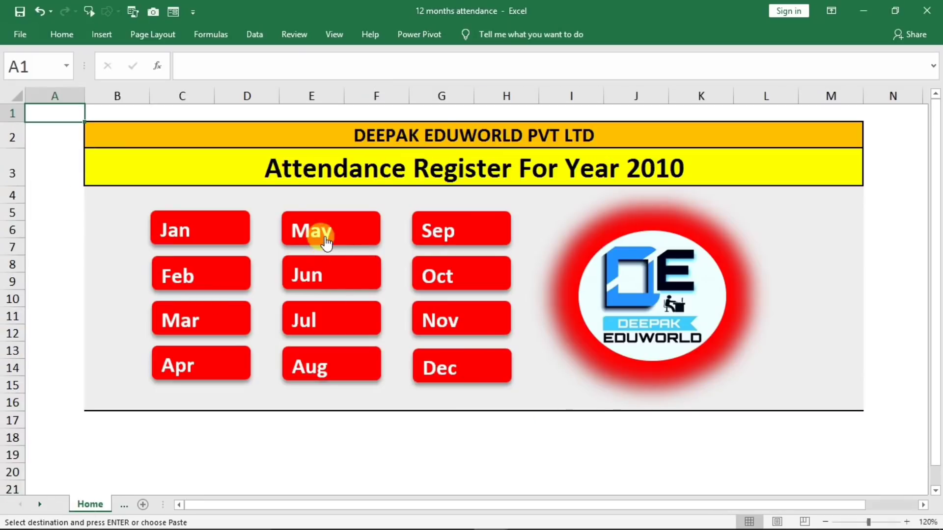
left_click(446, 233)
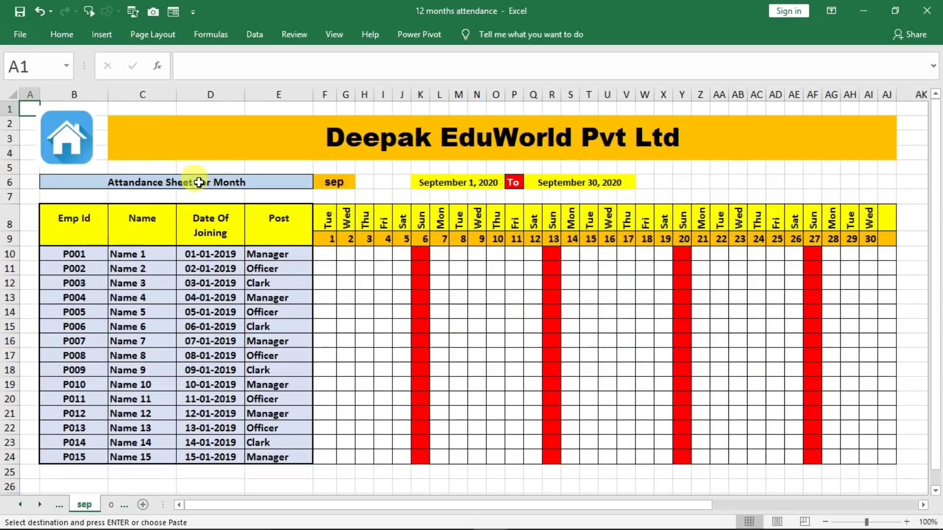
left_click(75, 147)
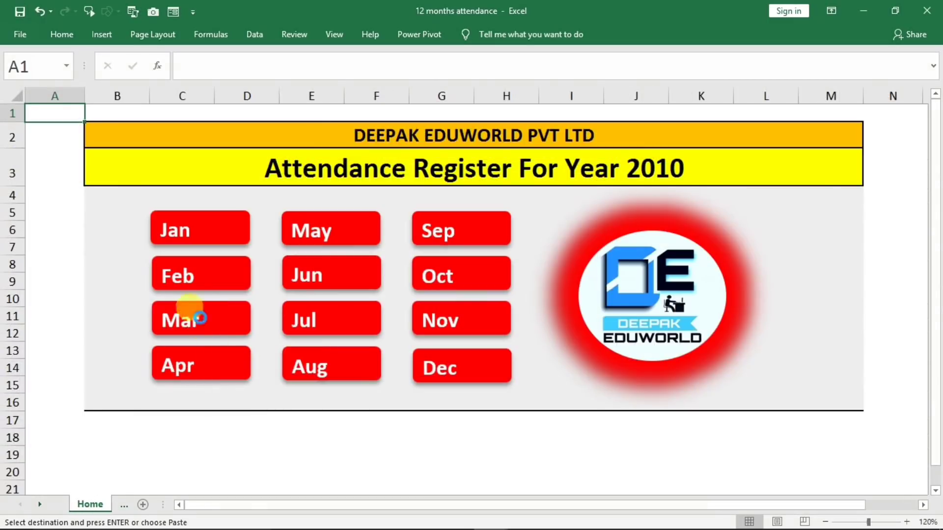
left_click(200, 319)
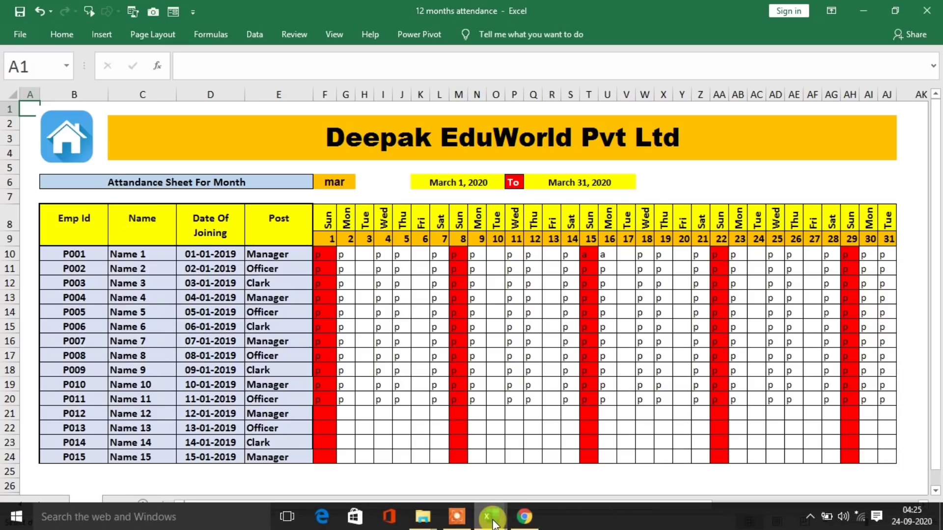
mouse_move(491, 517)
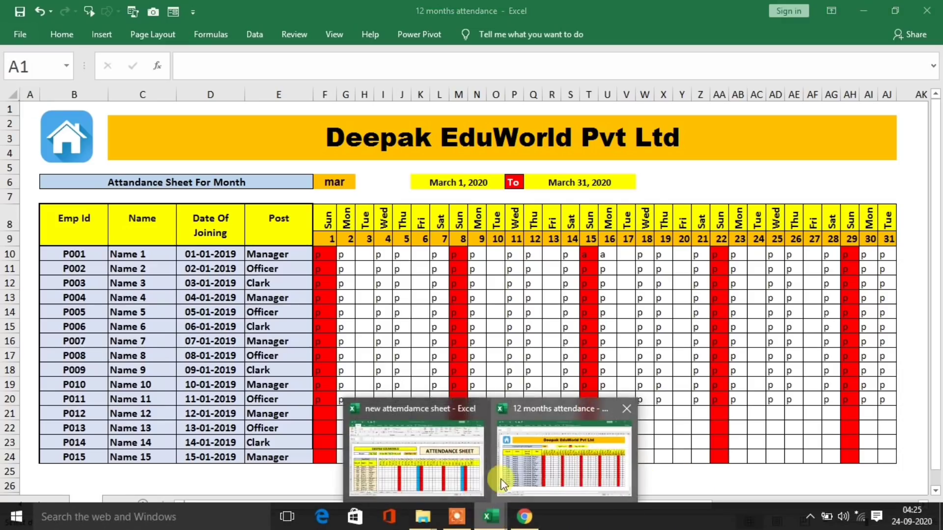
left_click(437, 467)
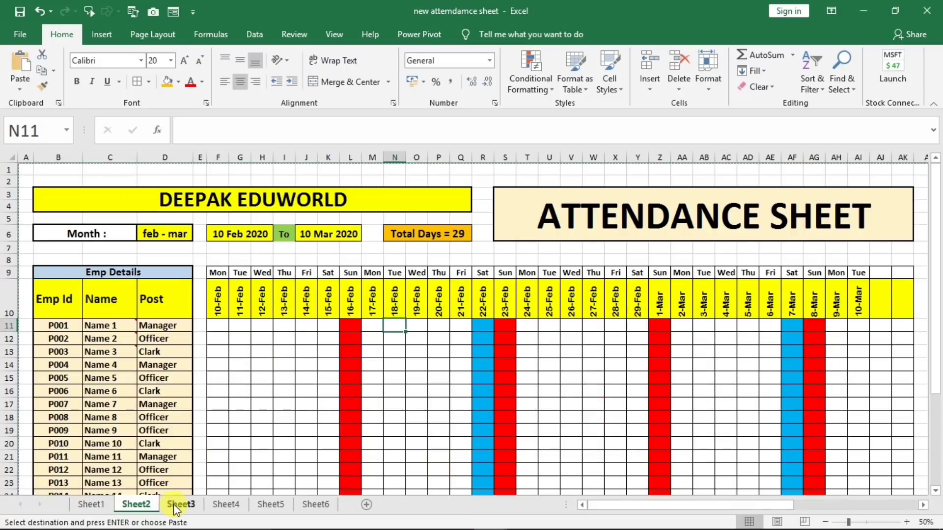